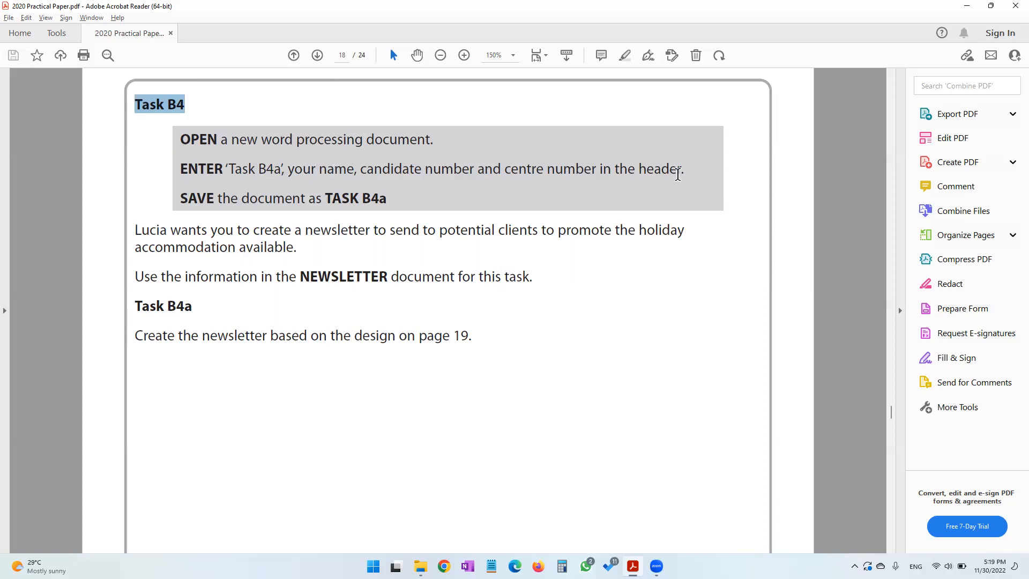
Create a new Word document named TASK B4a in the 2020 folder and open it
{"action": "left_click_drag", "start_coordinate": [325, 199], "coordinate": [387, 197]}
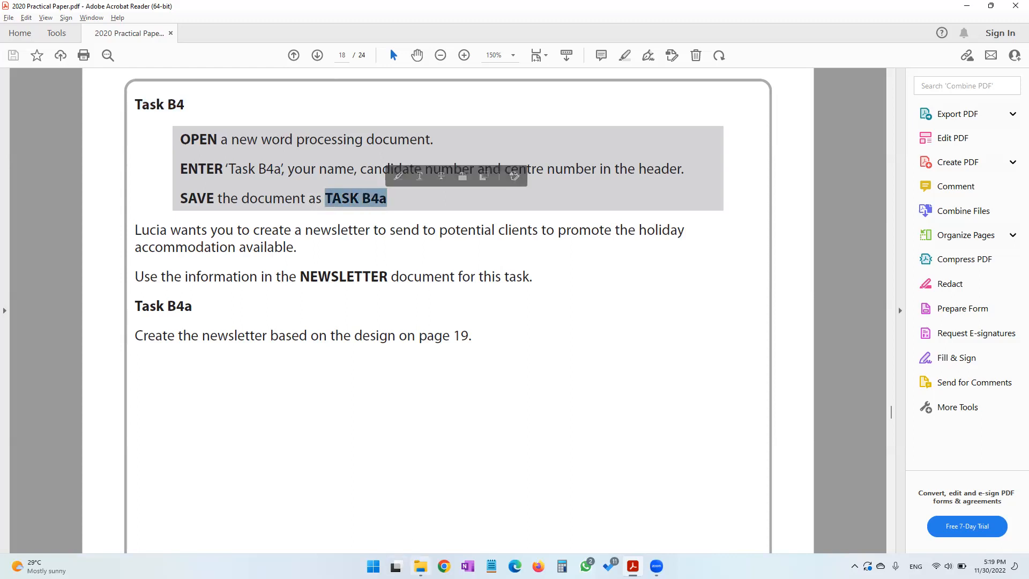
{"action": "left_click", "coordinate": [420, 566]}
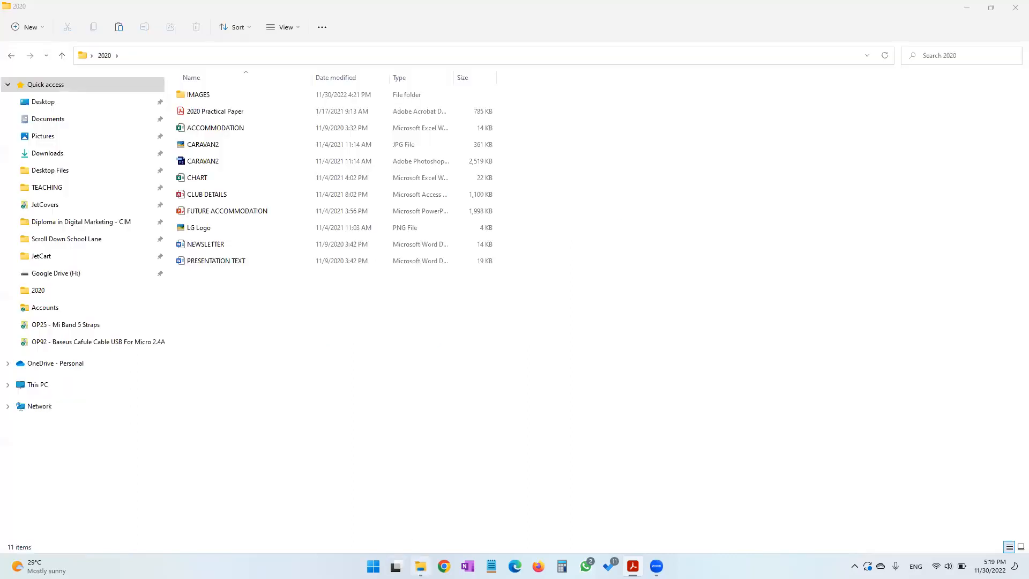
{"action": "right_click", "coordinate": [364, 454]}
{"action": "mouse_move", "coordinate": [408, 376]}
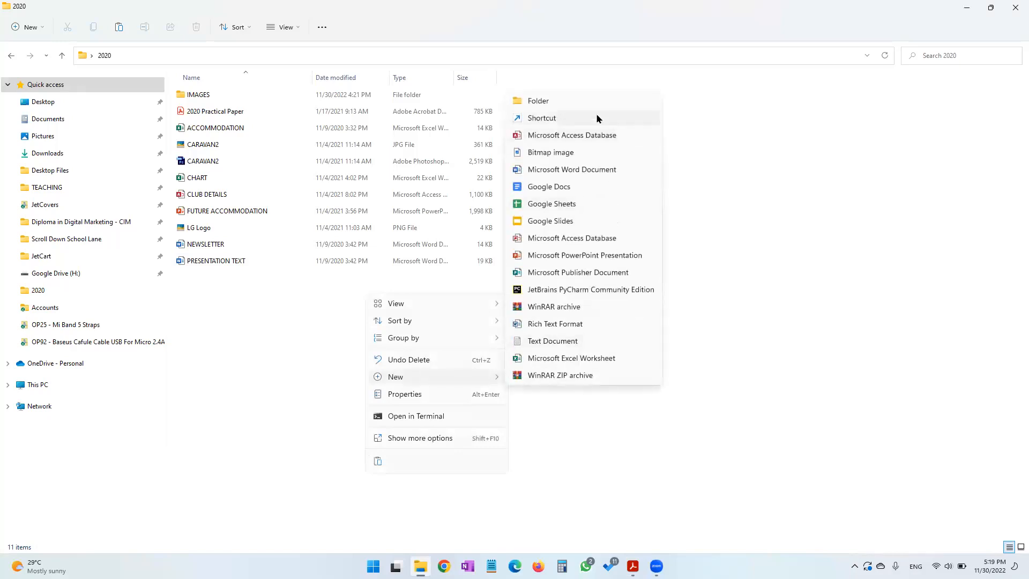
{"action": "left_click", "coordinate": [554, 170]}
{"action": "type", "text": "TASK"}
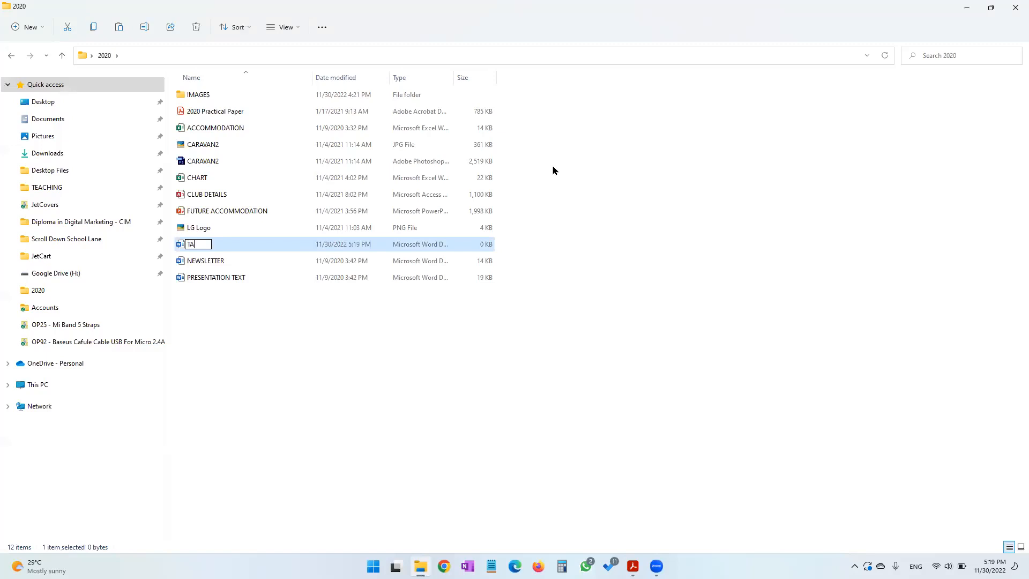
{"action": "type", "text": " B4a"}
{"action": "key", "text": "Return"}
{"action": "key", "text": "Return"}
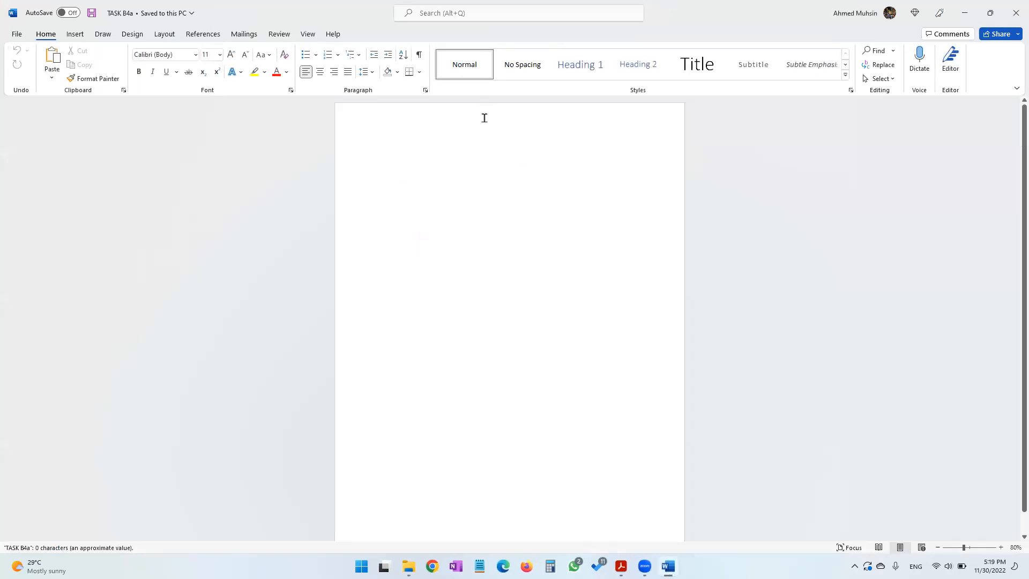
Enter 'Task B4A', your name, candidate number and centre number in the header, then close the header
{"action": "double_click", "coordinate": [484, 117]}
{"action": "type", "text": "Task"}
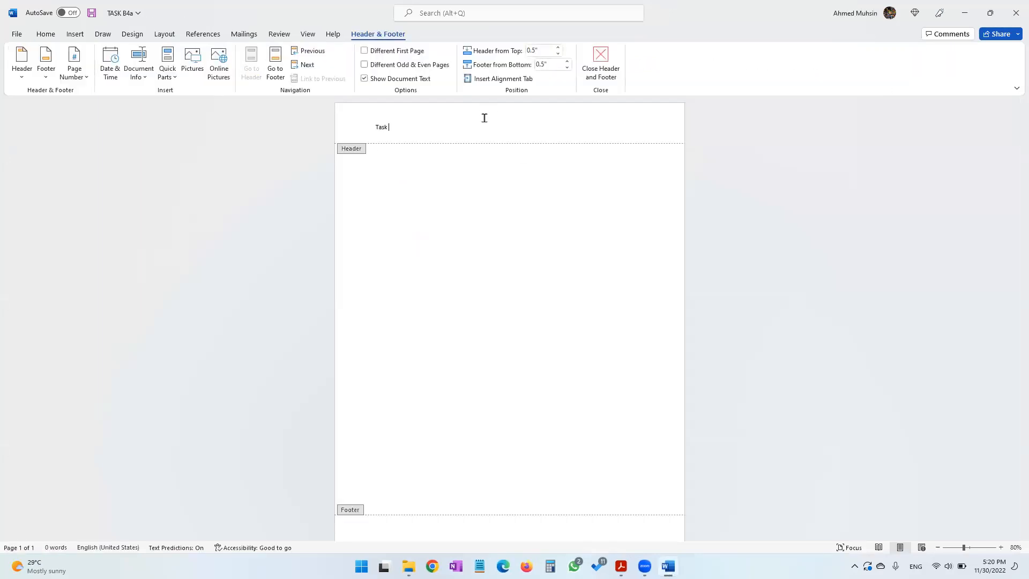
{"action": "type", "text": " B4A"}
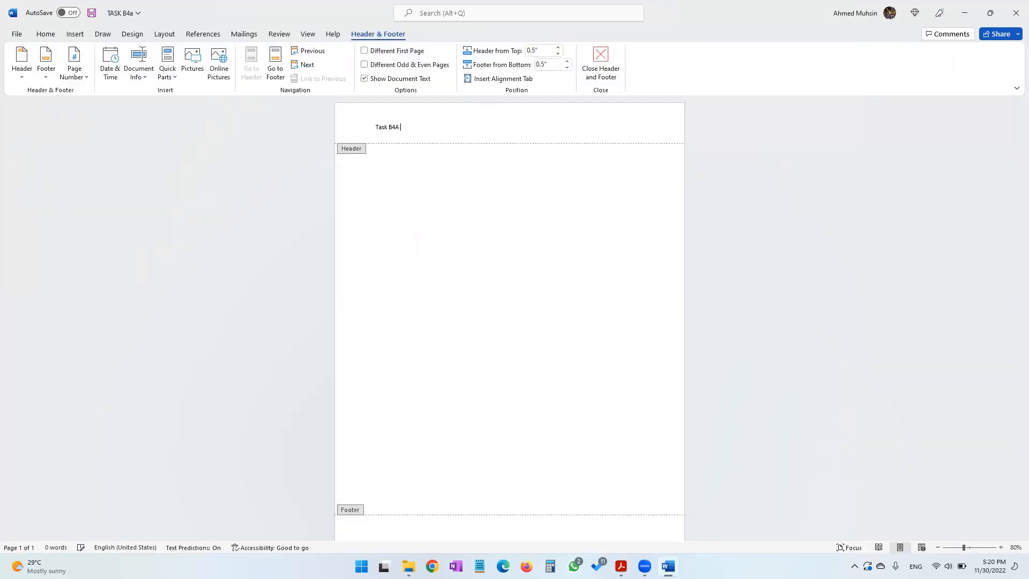
{"action": "type", "text": " Ahmed 1234 1234"}
{"action": "left_click", "coordinate": [599, 71]}
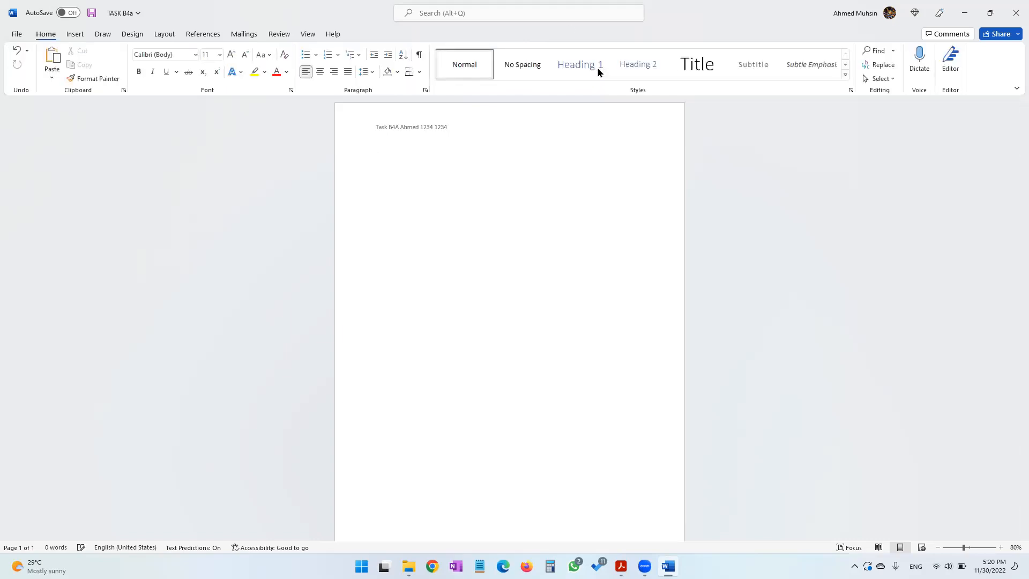
Open the NEWSLETTER document from the 2020 folder for the source text
{"action": "left_click", "coordinate": [621, 566]}
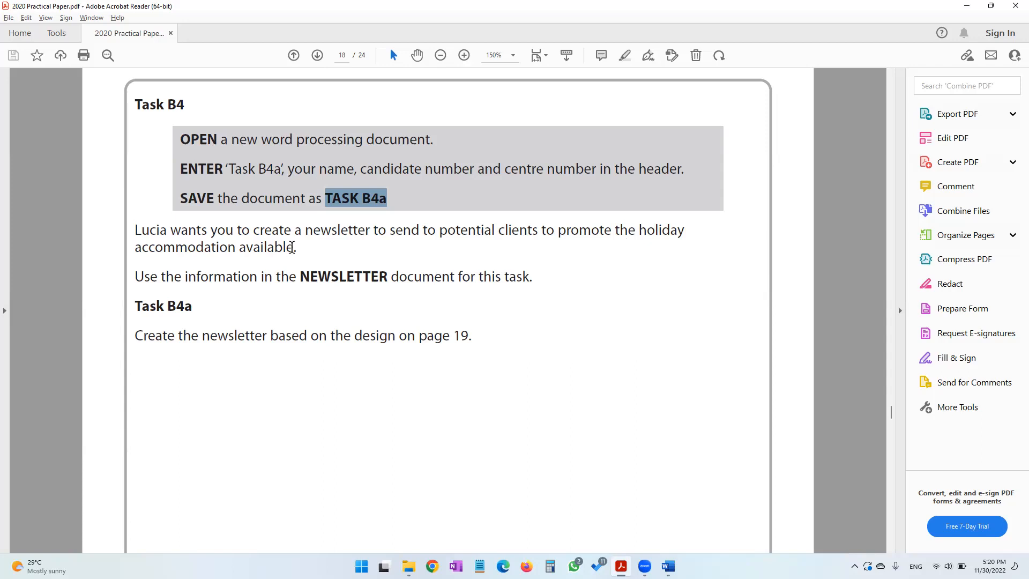
{"action": "left_click_drag", "start_coordinate": [224, 276], "coordinate": [521, 276]}
{"action": "double_click", "coordinate": [348, 277]}
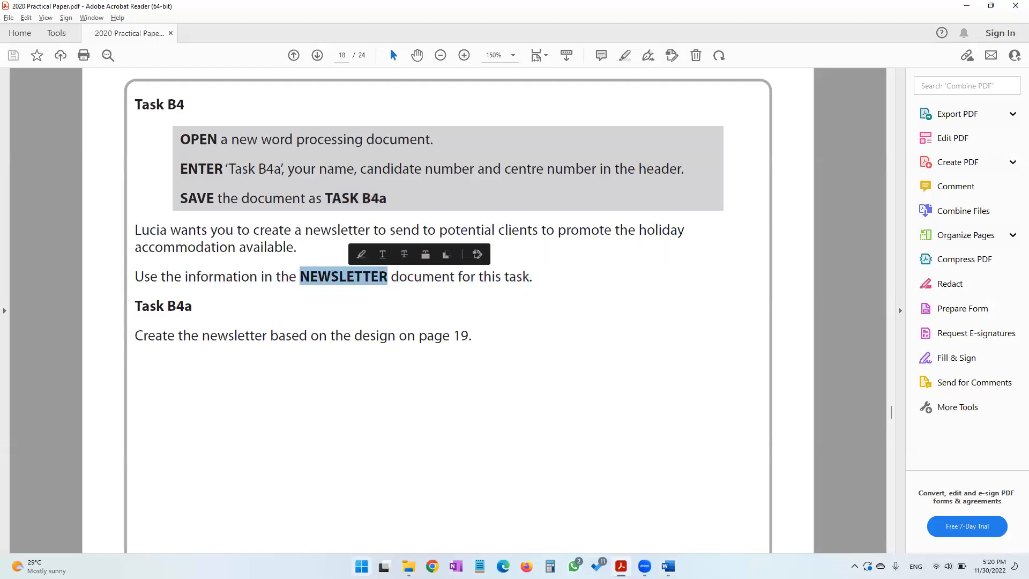
{"action": "left_click", "coordinate": [409, 567]}
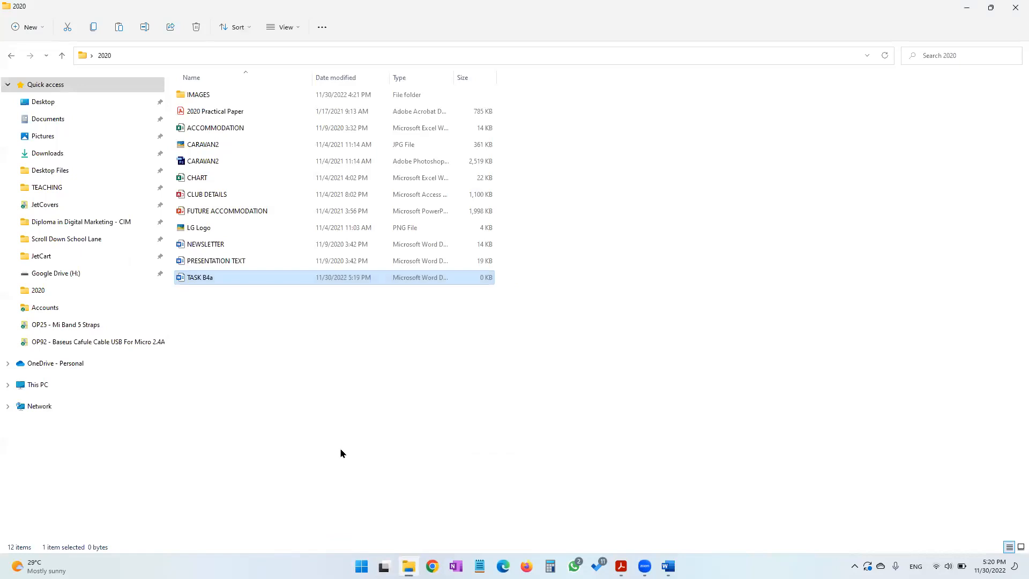
{"action": "left_click", "coordinate": [214, 244]}
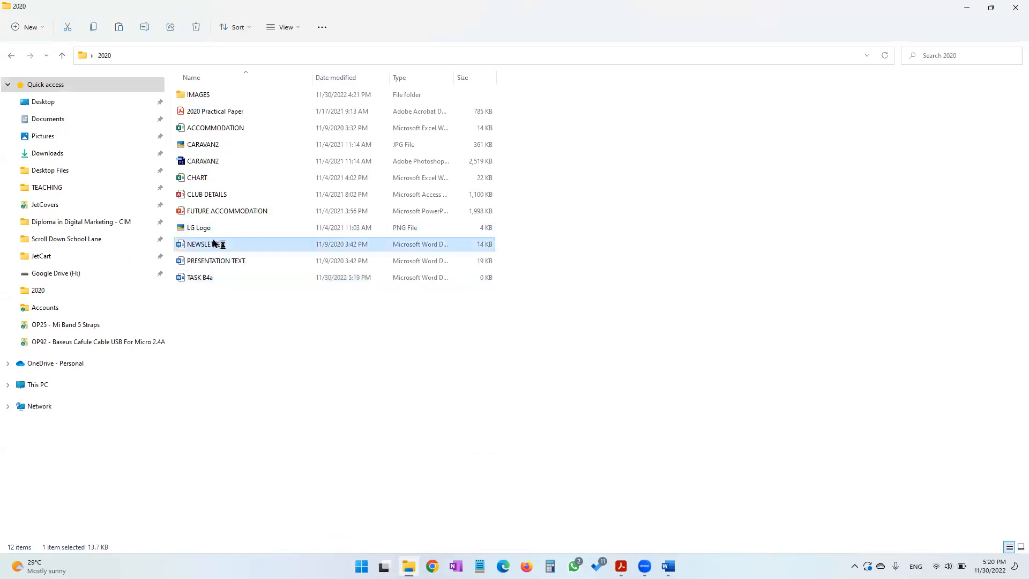
{"action": "double_click", "coordinate": [213, 244]}
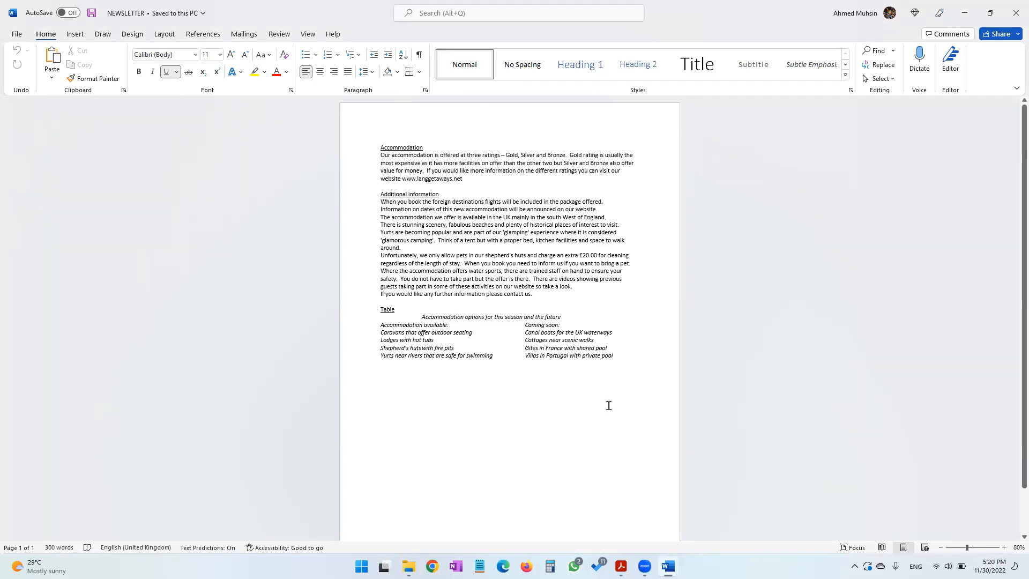
Examine the newsletter design sheet on page 19 of the practical paper
{"action": "key", "text": "alt+Tab"}
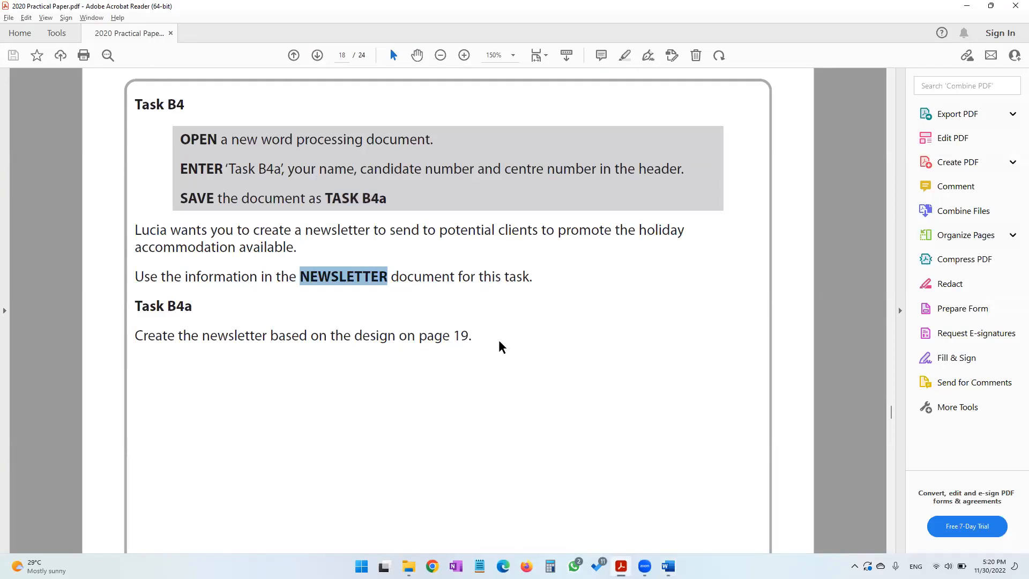
{"action": "scroll", "coordinate": [498, 340], "scroll_direction": "down", "scroll_amount": 10}
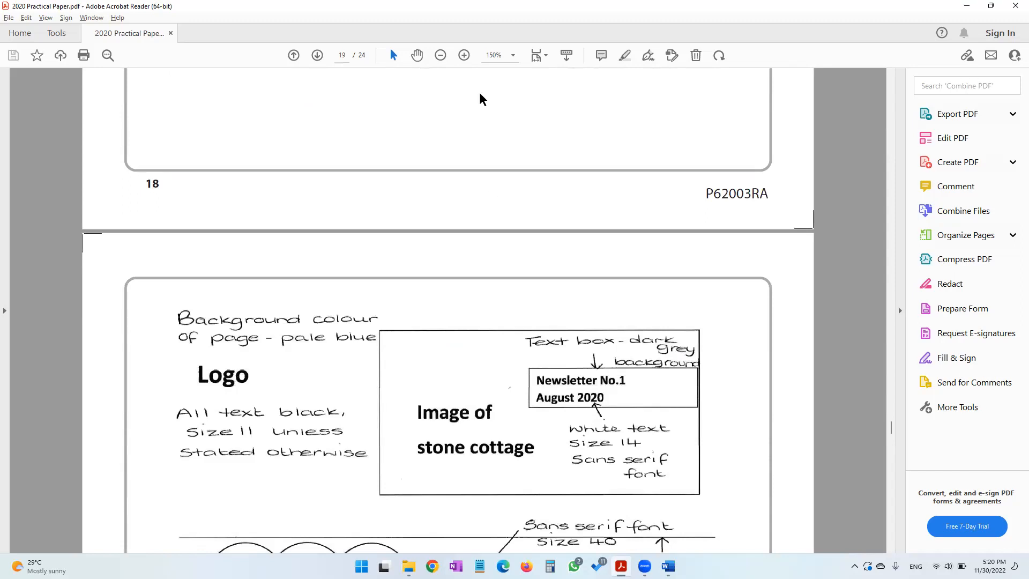
{"action": "left_click", "coordinate": [441, 55]}
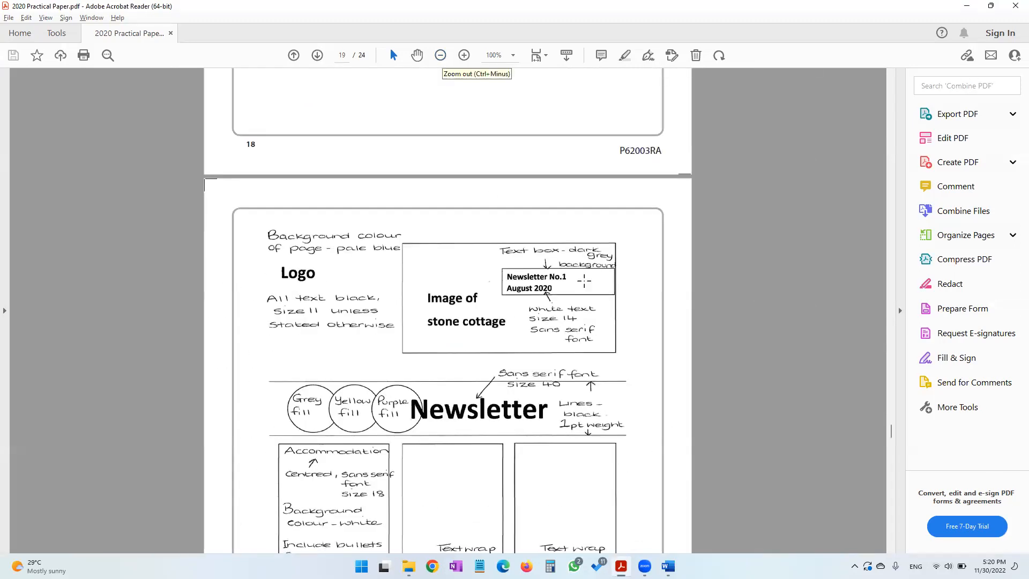
{"action": "scroll", "coordinate": [584, 281], "scroll_direction": "down", "scroll_amount": 5}
{"action": "left_click", "coordinate": [440, 55]}
{"action": "scroll", "coordinate": [288, 111], "scroll_direction": "up", "scroll_amount": 4}
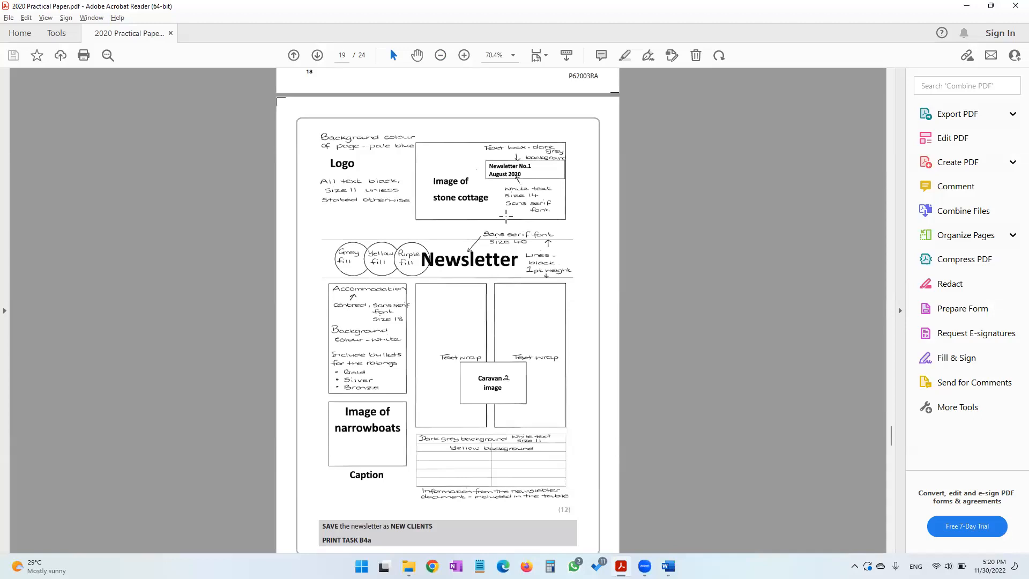
{"action": "left_click_drag", "start_coordinate": [317, 130], "coordinate": [415, 156]}
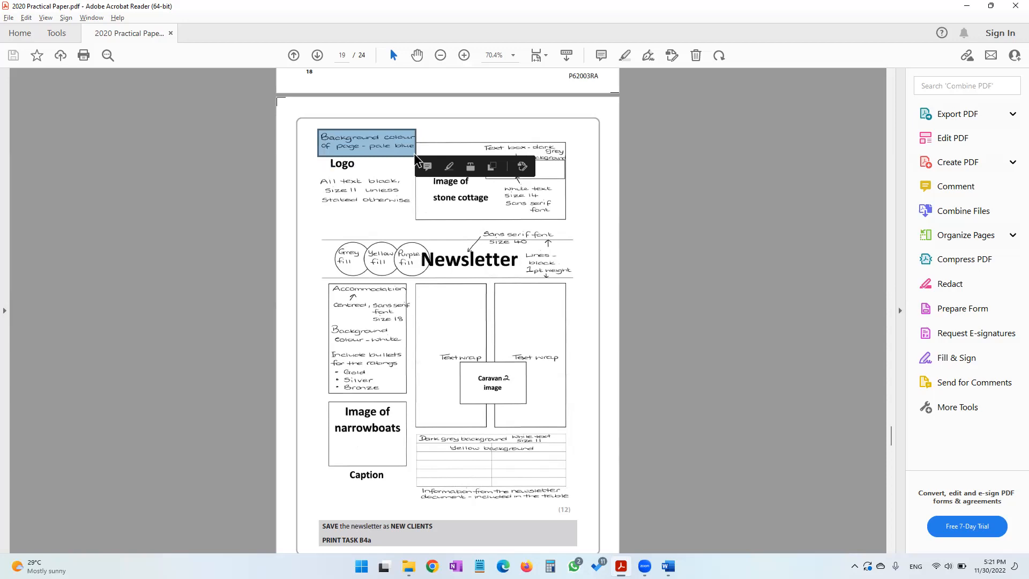
Set the page colour of the TASK B4a document to pale blue
{"action": "left_click", "coordinate": [667, 566]}
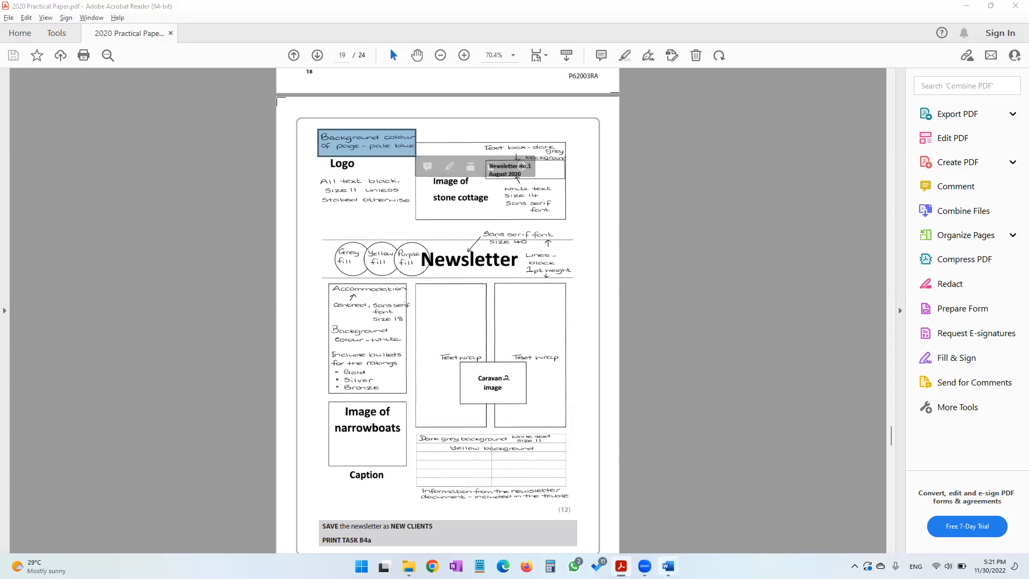
{"action": "left_click", "coordinate": [654, 542]}
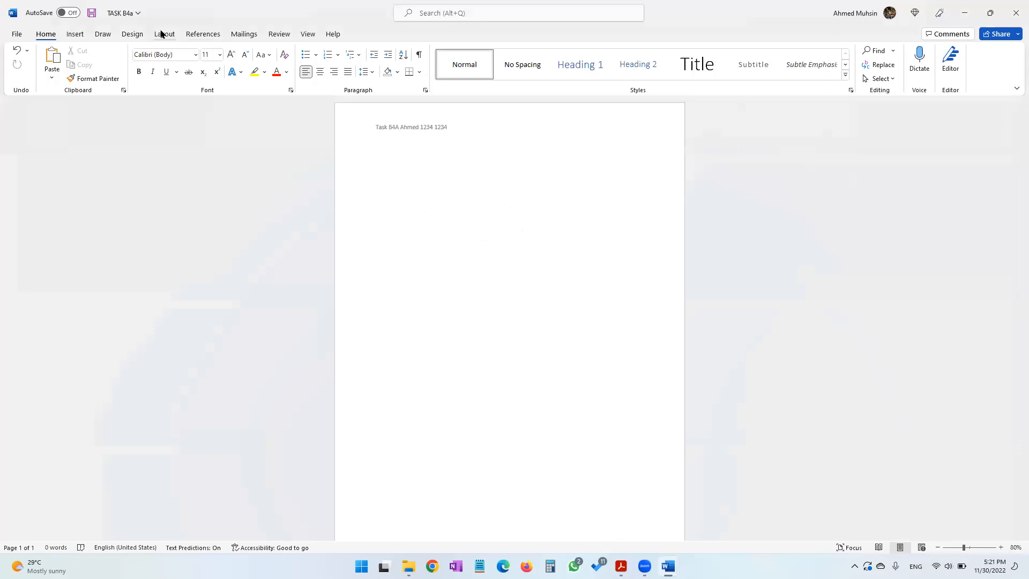
{"action": "left_click", "coordinate": [133, 33]}
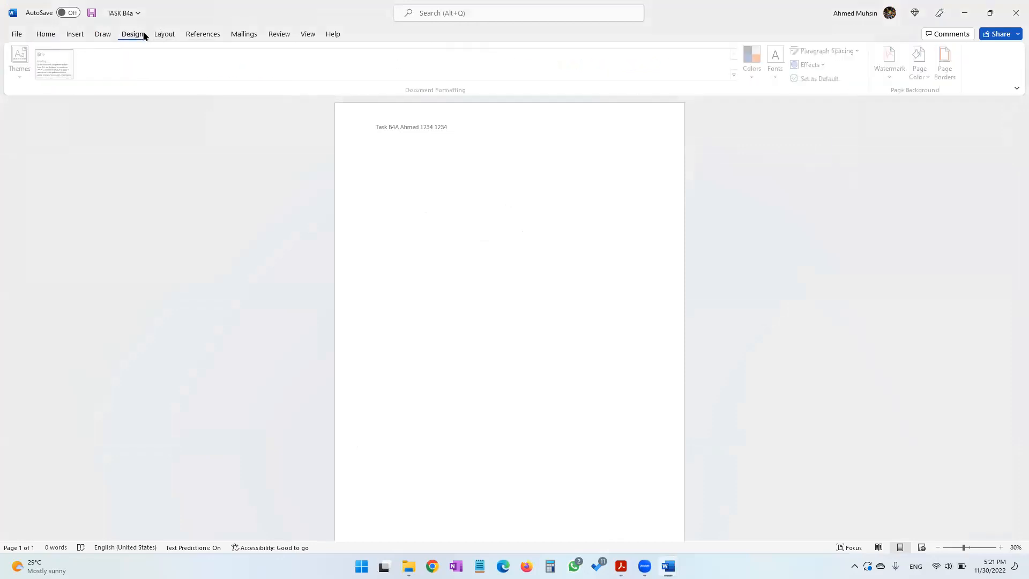
{"action": "left_click", "coordinate": [922, 76]}
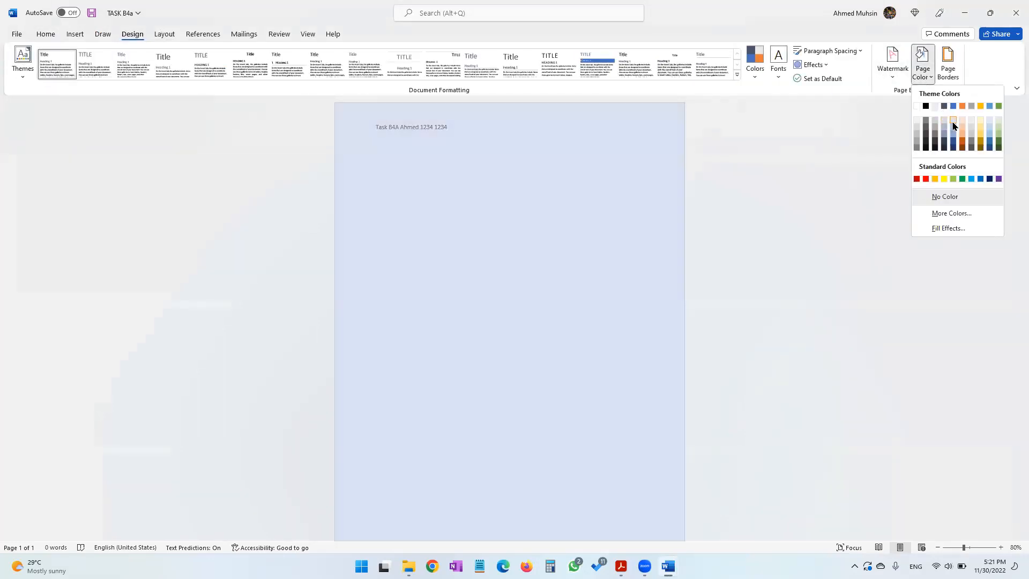
{"action": "left_click", "coordinate": [953, 125]}
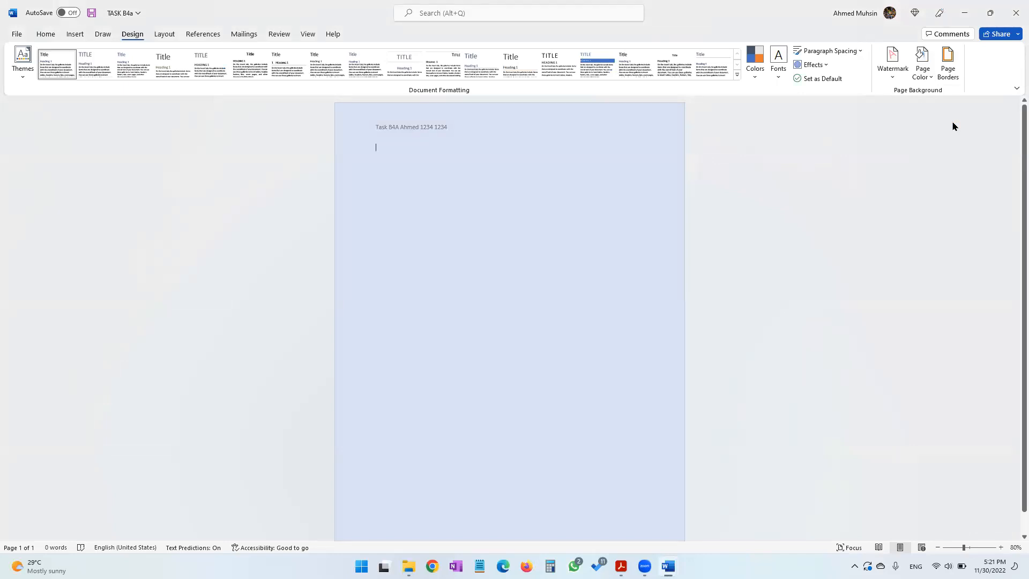
Copy the LG Logo image from the 2020 folder and paste it into the newsletter
{"action": "left_click", "coordinate": [621, 566]}
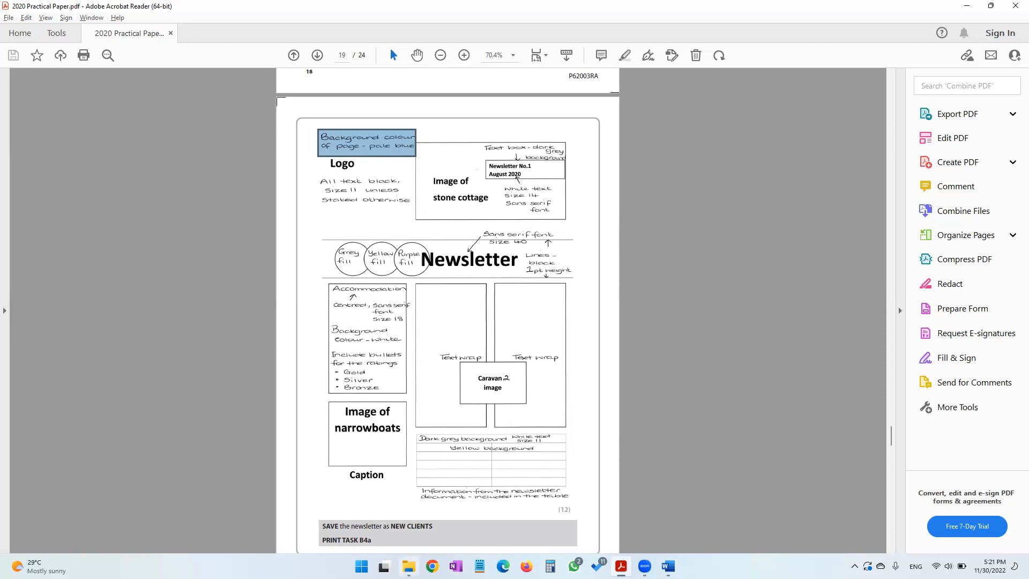
{"action": "left_click", "coordinate": [409, 566]}
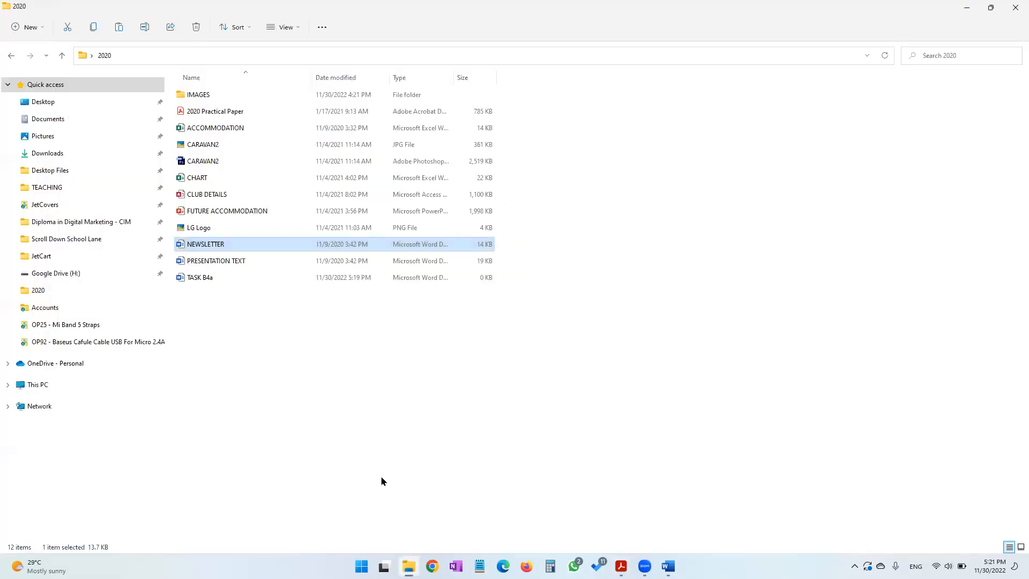
{"action": "left_click", "coordinate": [212, 230]}
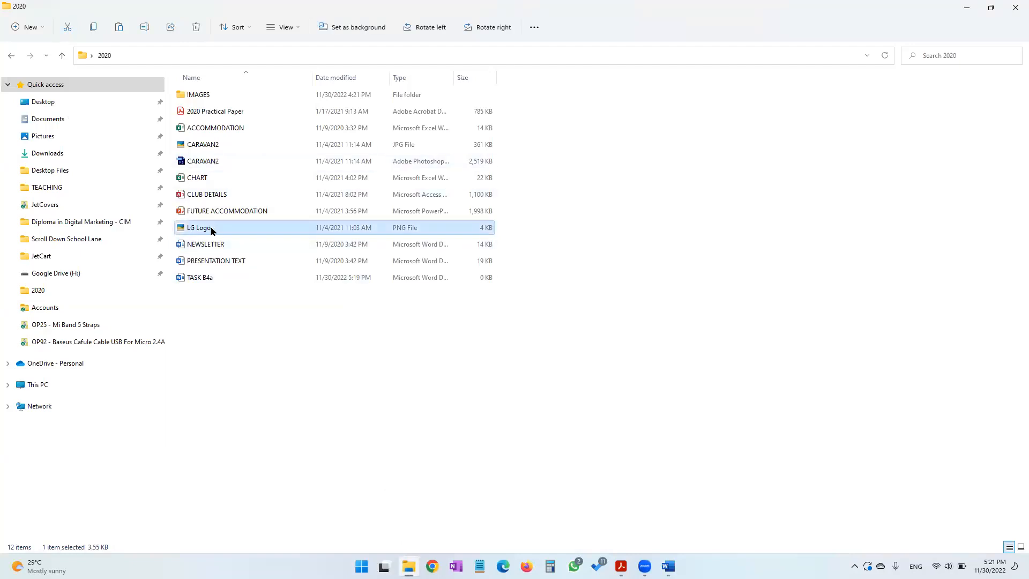
{"action": "left_click", "coordinate": [212, 231], "text": "ctrl"}
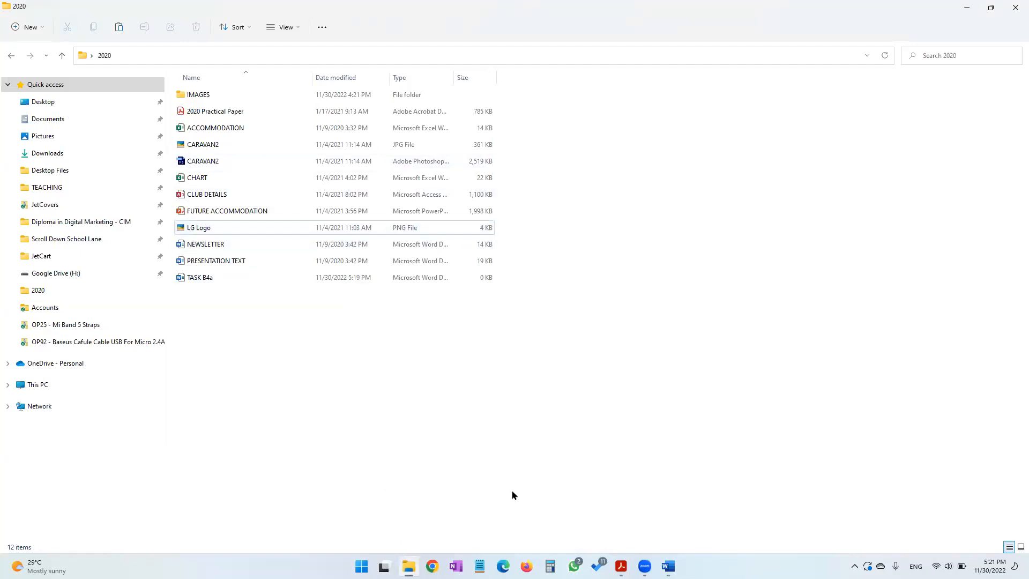
{"action": "mouse_move", "coordinate": [668, 566]}
{"action": "left_click", "coordinate": [625, 519]}
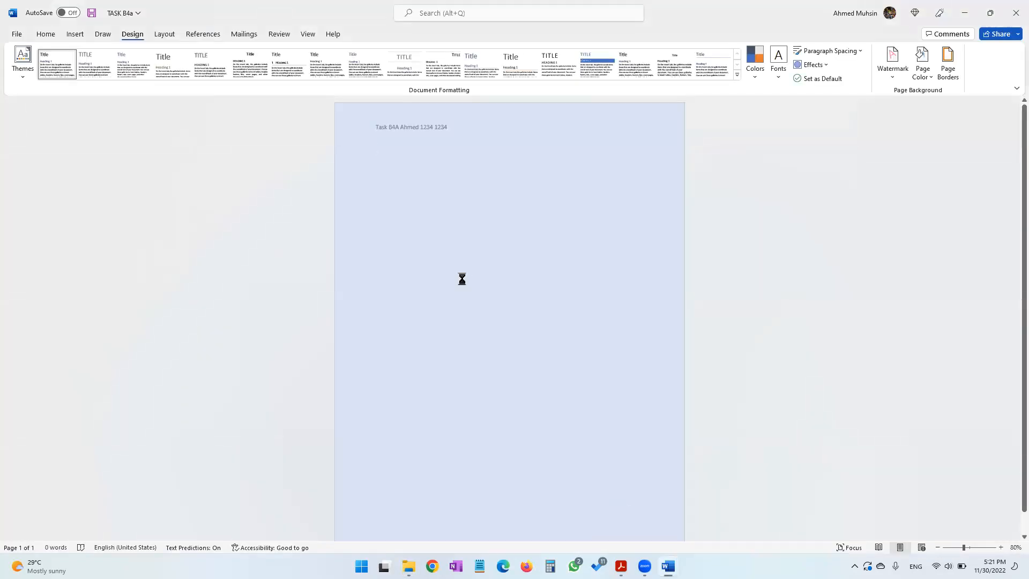
{"action": "key", "text": "ctrl+v"}
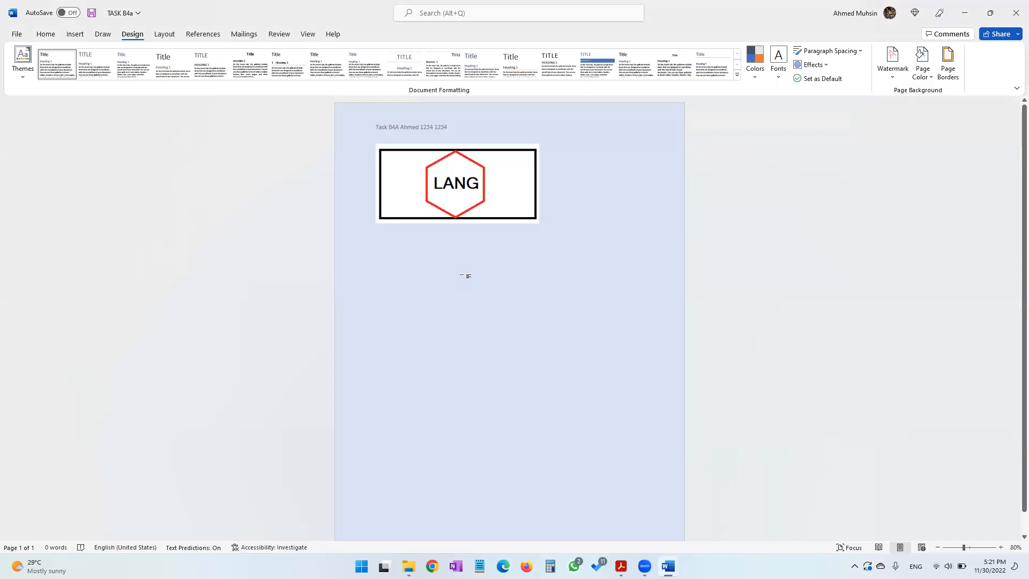
Set the logo's text wrapping to In Front of Text and resize it smaller in the top-left corner
{"action": "left_click", "coordinate": [457, 208]}
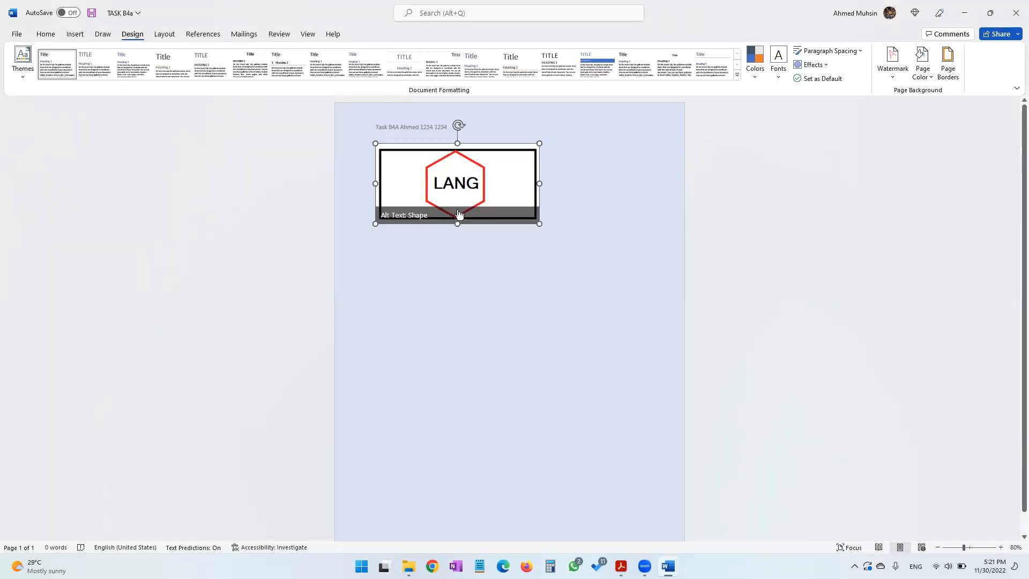
{"action": "left_click", "coordinate": [364, 34]}
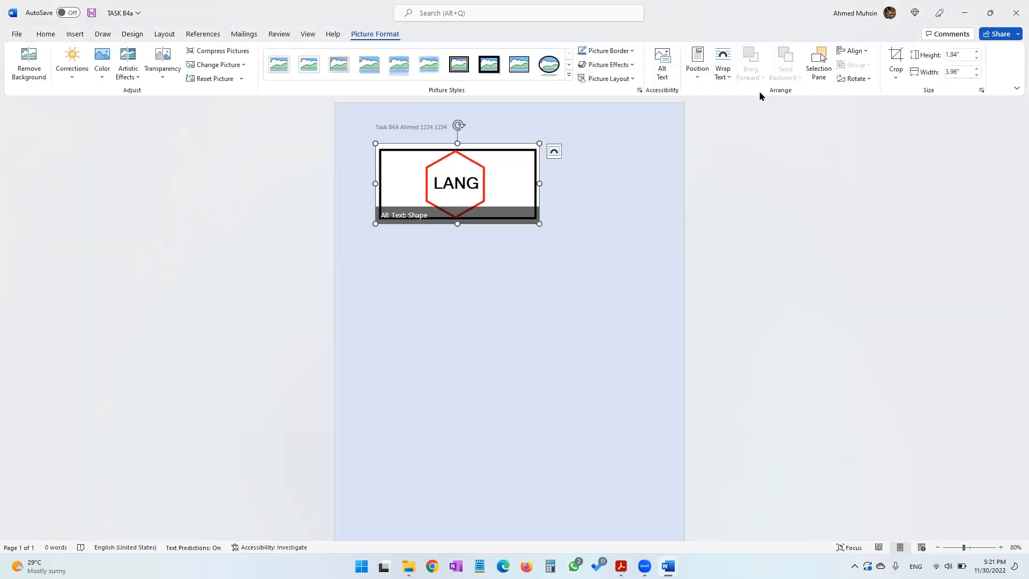
{"action": "left_click", "coordinate": [722, 76]}
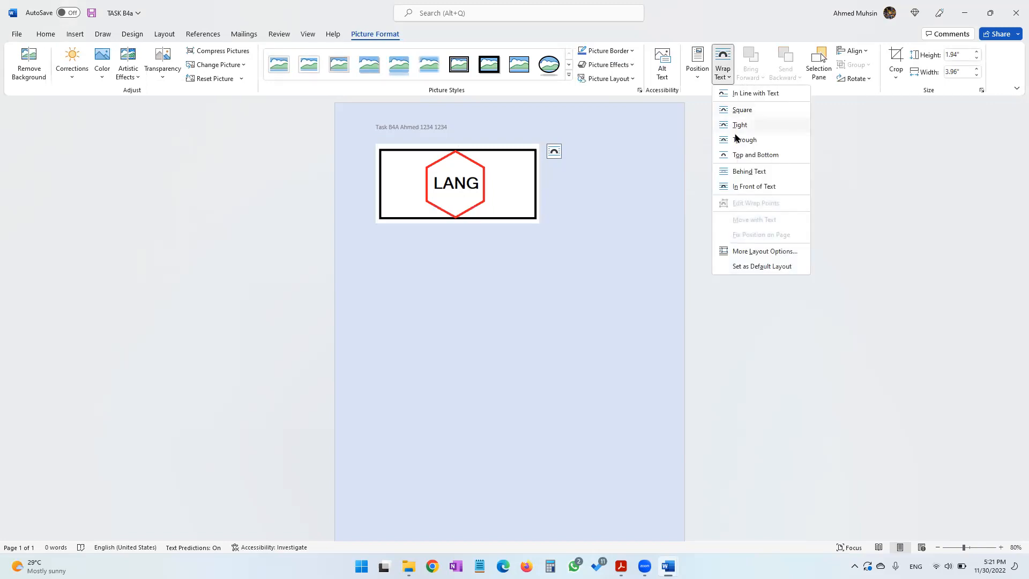
{"action": "left_click", "coordinate": [740, 171]}
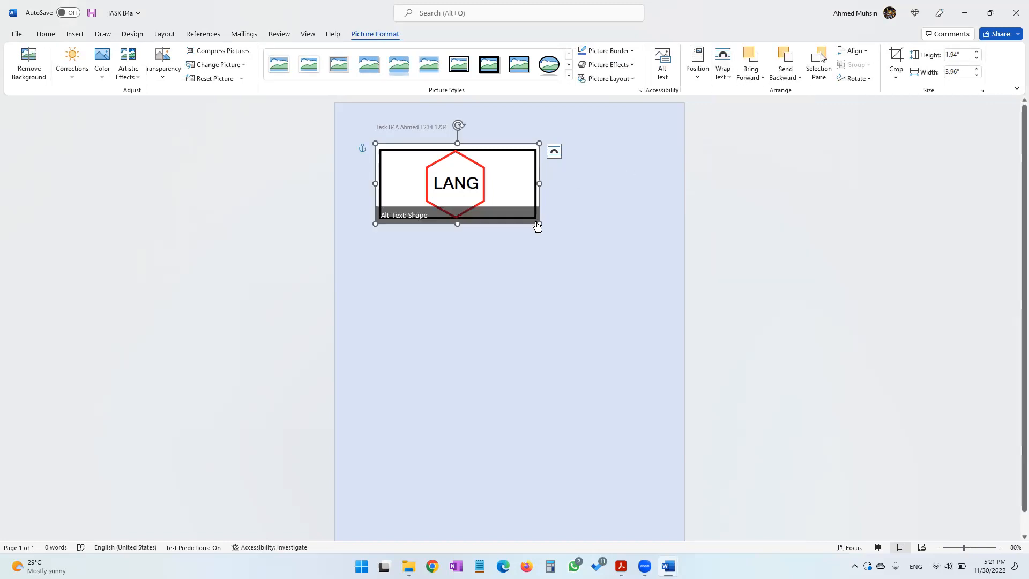
{"action": "left_click_drag", "start_coordinate": [539, 224], "coordinate": [423, 153]}
{"action": "left_click", "coordinate": [473, 179]}
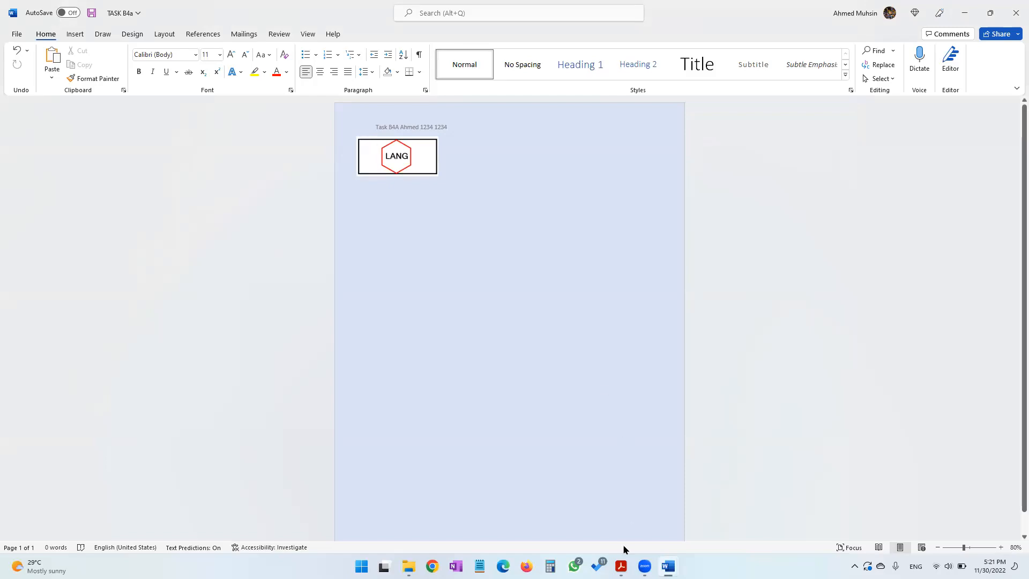
Examine the newsletter design sheet on page 19 of the practical paper, zooming in on the layout
{"action": "left_click", "coordinate": [621, 566]}
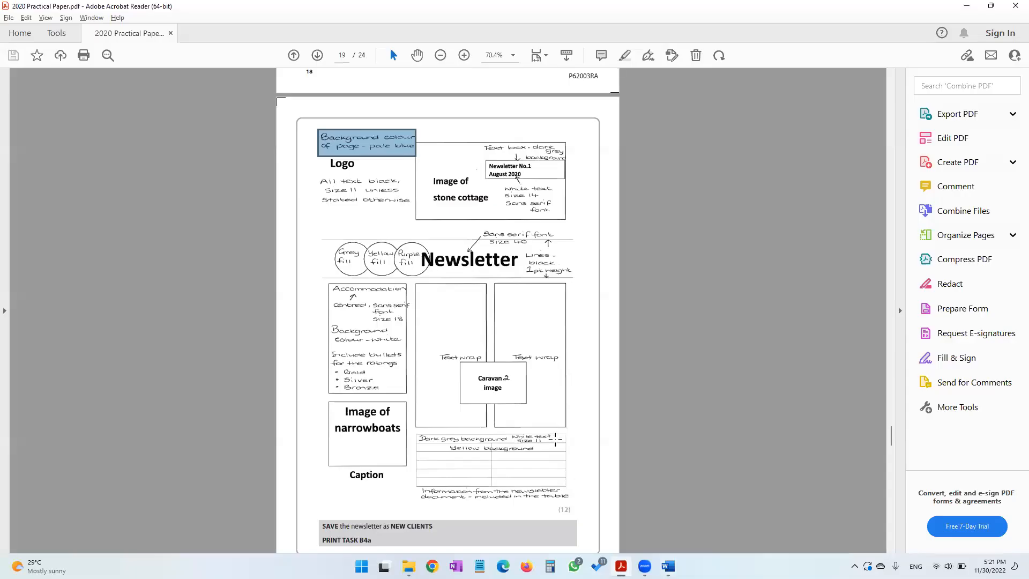
{"action": "left_click", "coordinate": [329, 170]}
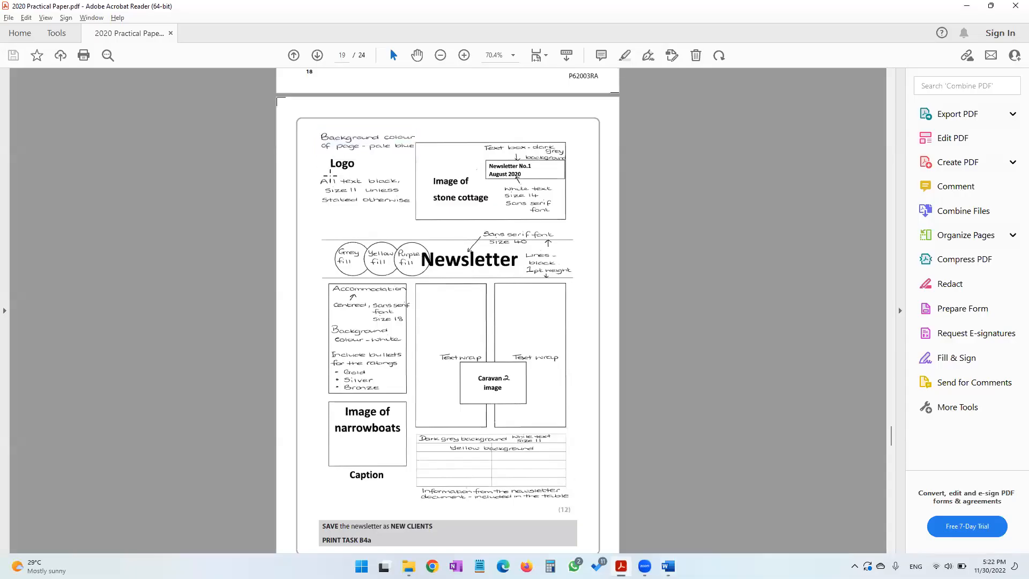
{"action": "left_click", "coordinate": [463, 56]}
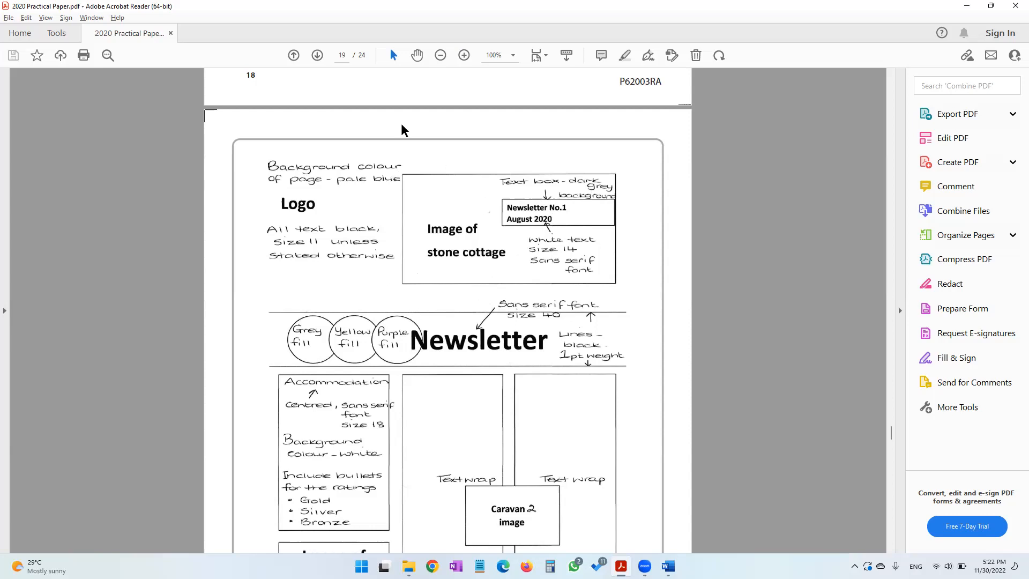
{"action": "scroll", "coordinate": [465, 204], "scroll_direction": "up", "scroll_amount": 2}
{"action": "scroll", "coordinate": [465, 203], "scroll_direction": "down", "scroll_amount": 5}
{"action": "scroll", "coordinate": [465, 203], "scroll_direction": "up", "scroll_amount": 1}
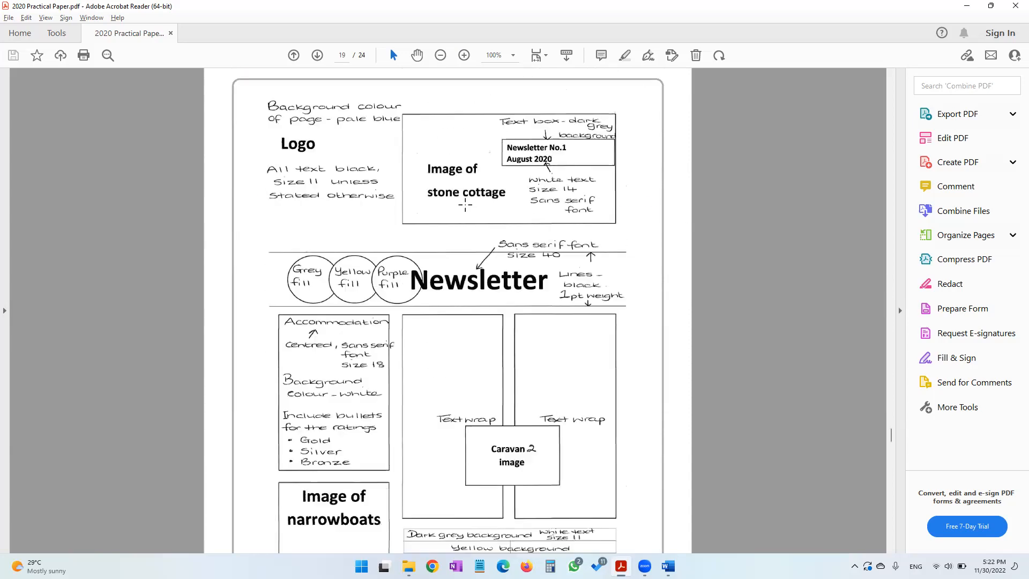
{"action": "mouse_move", "coordinate": [667, 566]}
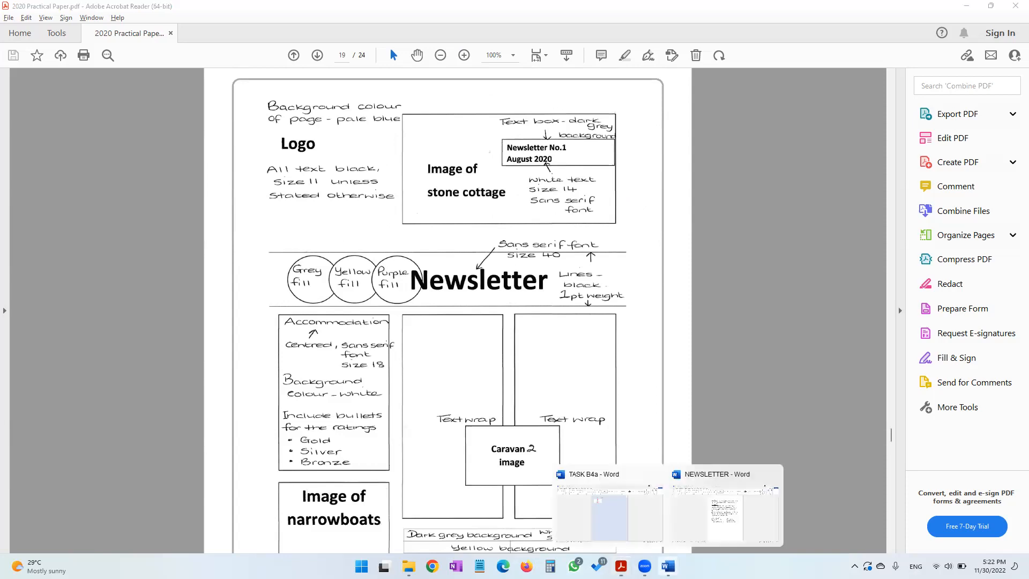
{"action": "left_click", "coordinate": [611, 496]}
Draw a rectangle about 4.36" wide and 1.68" high to the right of the logo
{"action": "left_click", "coordinate": [79, 33]}
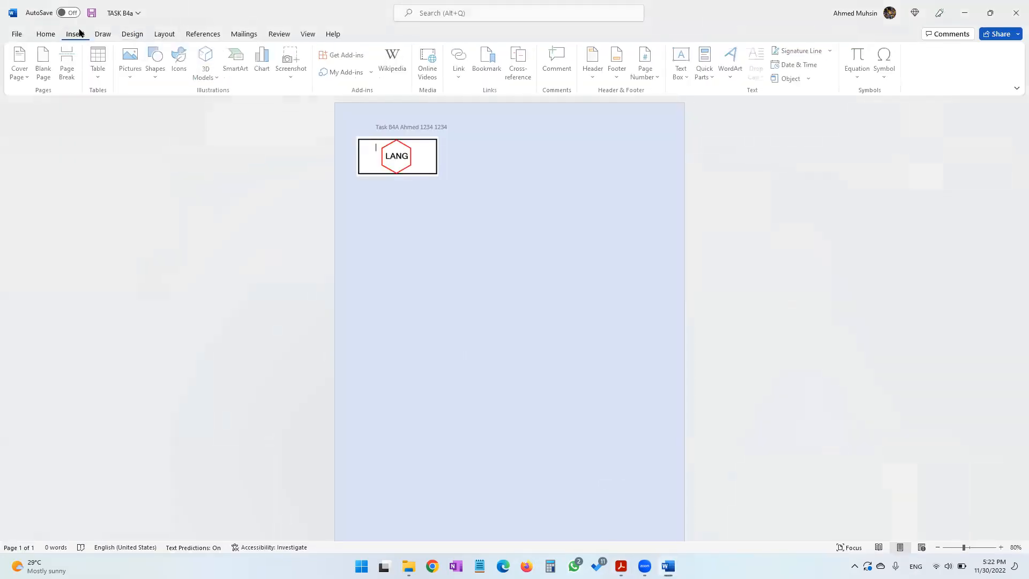
{"action": "left_click", "coordinate": [152, 74]}
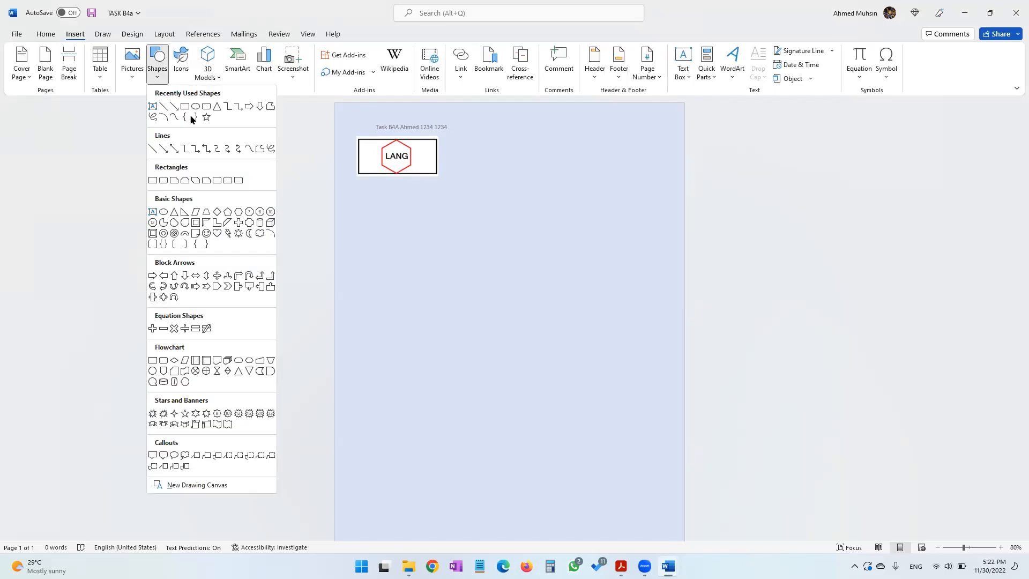
{"action": "left_click", "coordinate": [185, 106]}
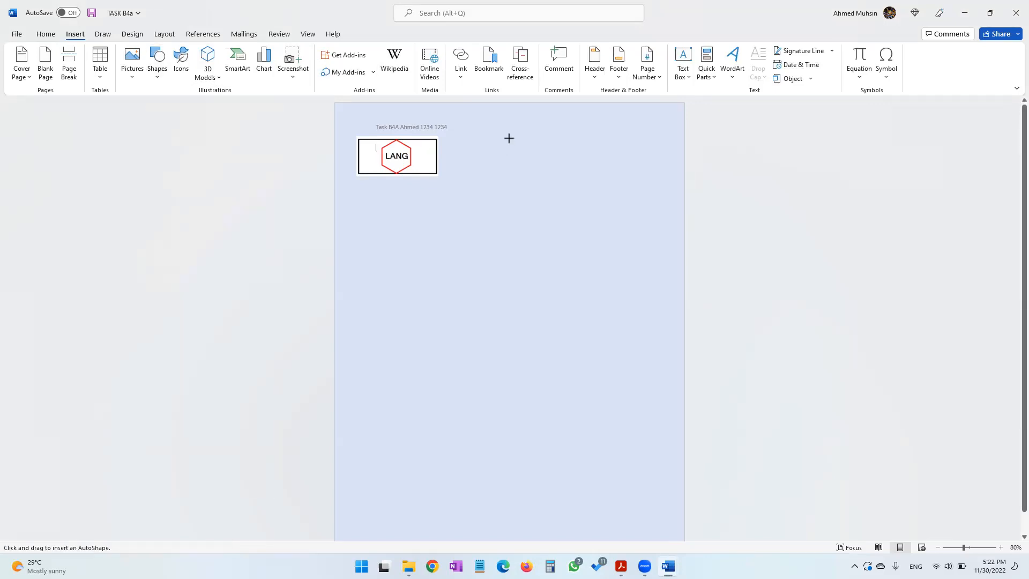
{"action": "mouse_move", "coordinate": [510, 135]}
{"action": "left_mouse_down"}
{"action": "mouse_move", "coordinate": [580, 176]}
{"action": "mouse_move", "coordinate": [674, 205]}
{"action": "left_mouse_up"}
{"action": "left_click_drag", "start_coordinate": [510, 169], "coordinate": [494, 170]}
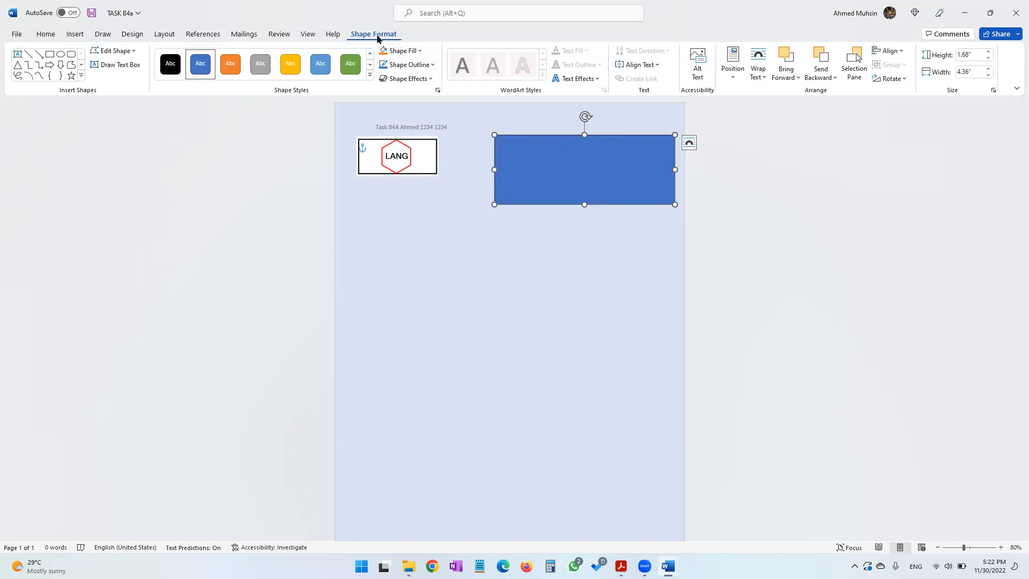
Set the rectangle to no fill with a black outline
{"action": "left_click", "coordinate": [404, 52]}
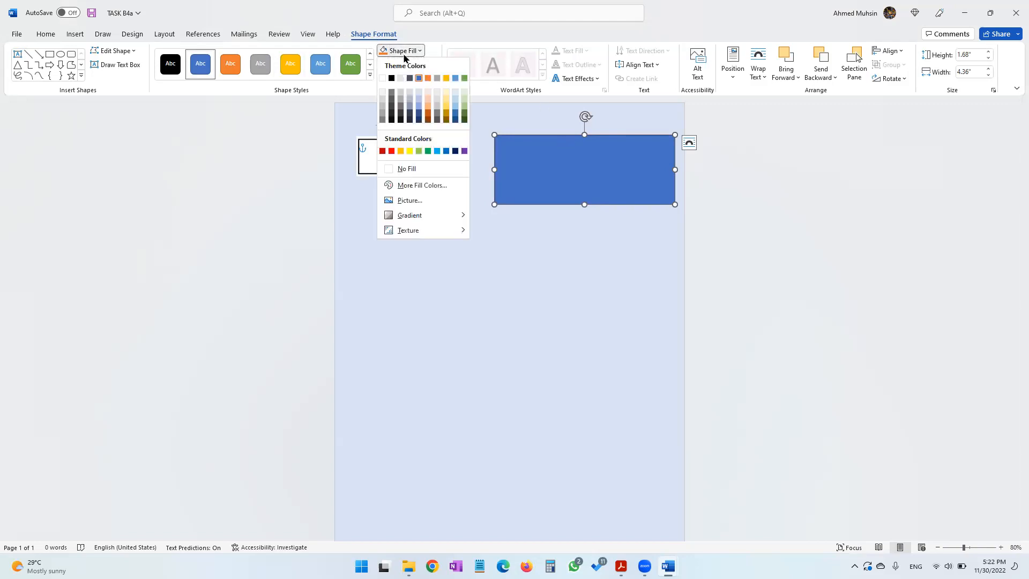
{"action": "left_click", "coordinate": [407, 169]}
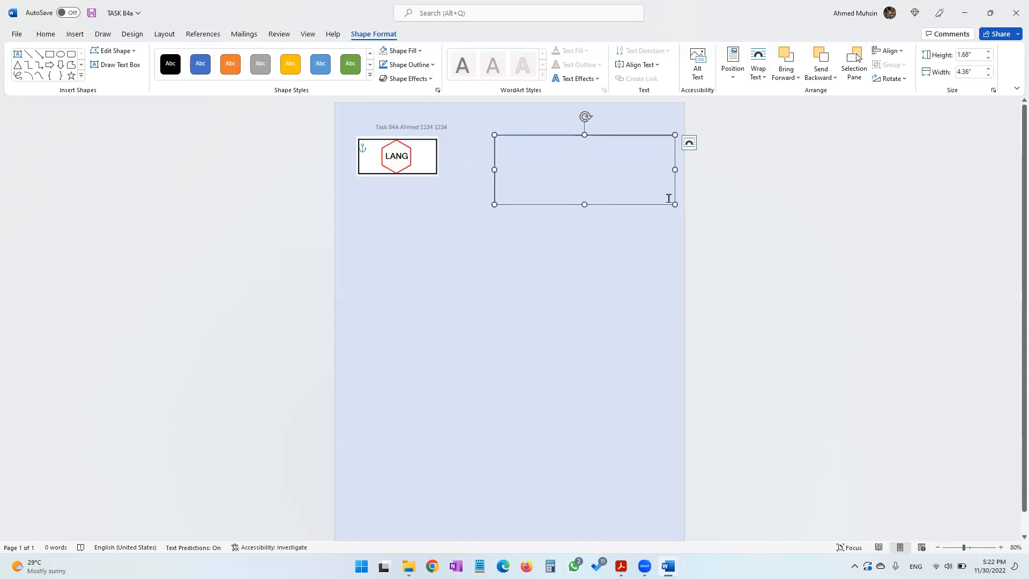
{"action": "left_click", "coordinate": [434, 66]}
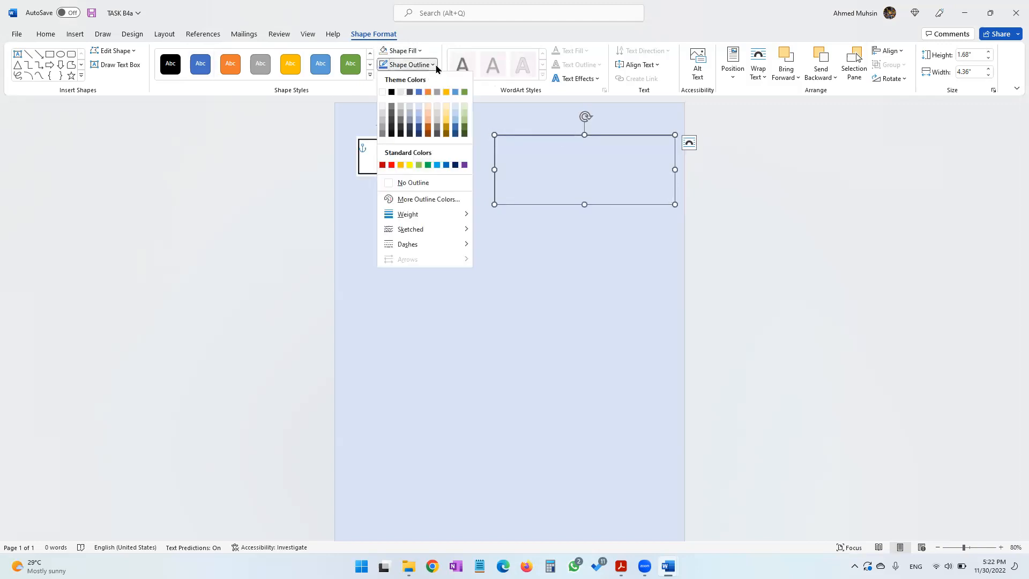
{"action": "left_click", "coordinate": [391, 92]}
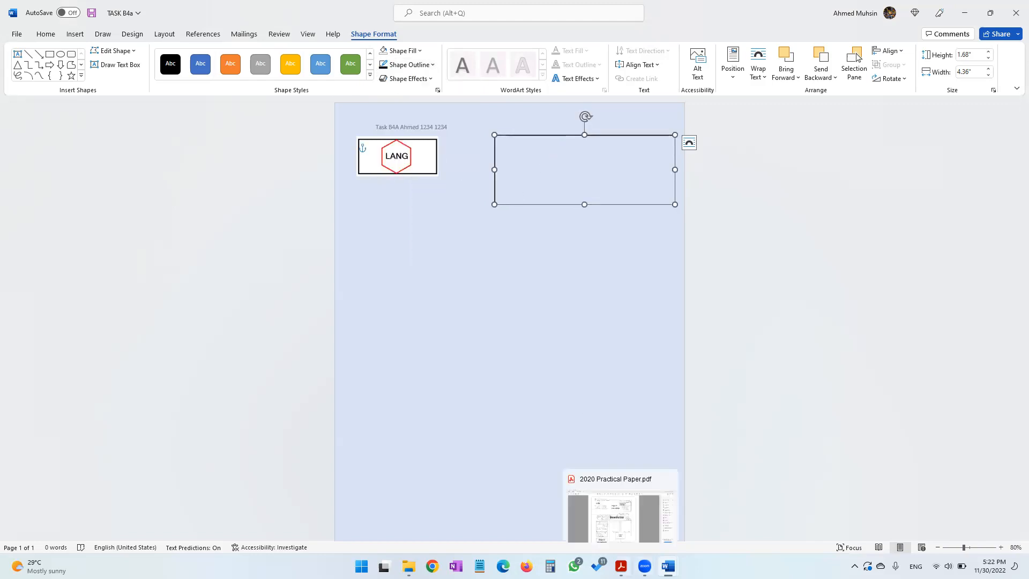
Increase the rectangle's height to about 1.87"
{"action": "left_click", "coordinate": [621, 567]}
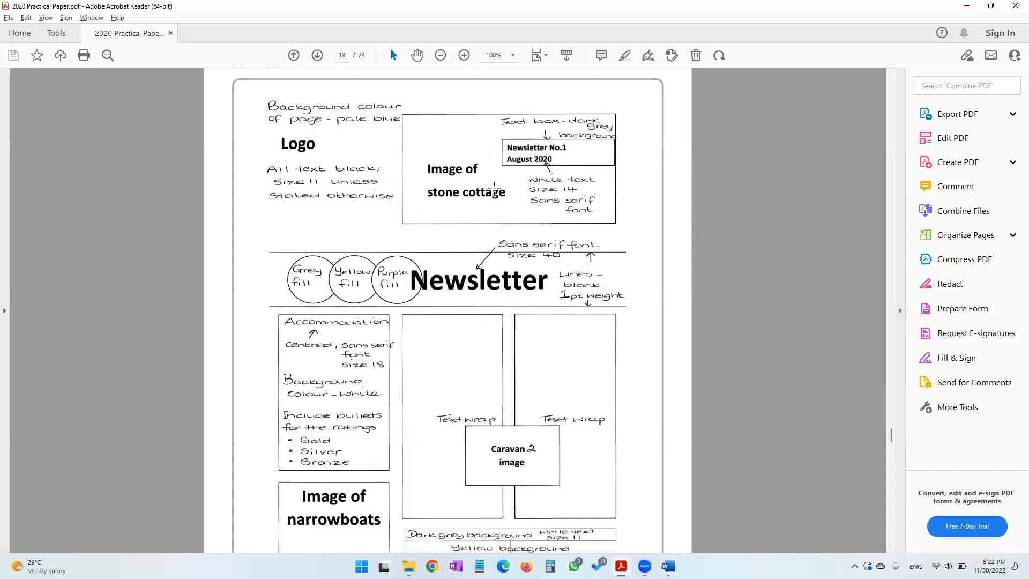
{"action": "left_click", "coordinate": [967, 8]}
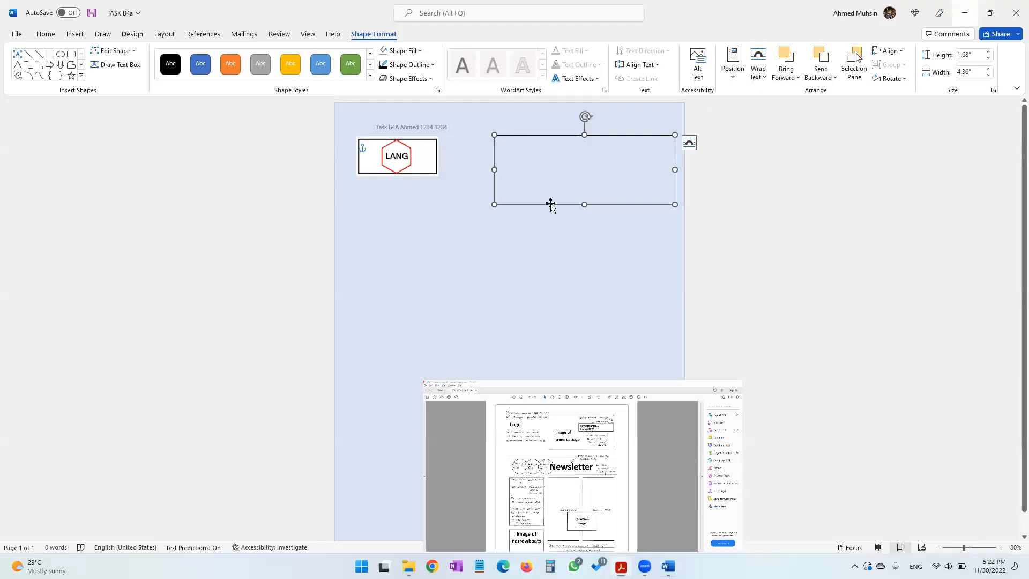
{"action": "left_click_drag", "start_coordinate": [586, 204], "coordinate": [584, 212]}
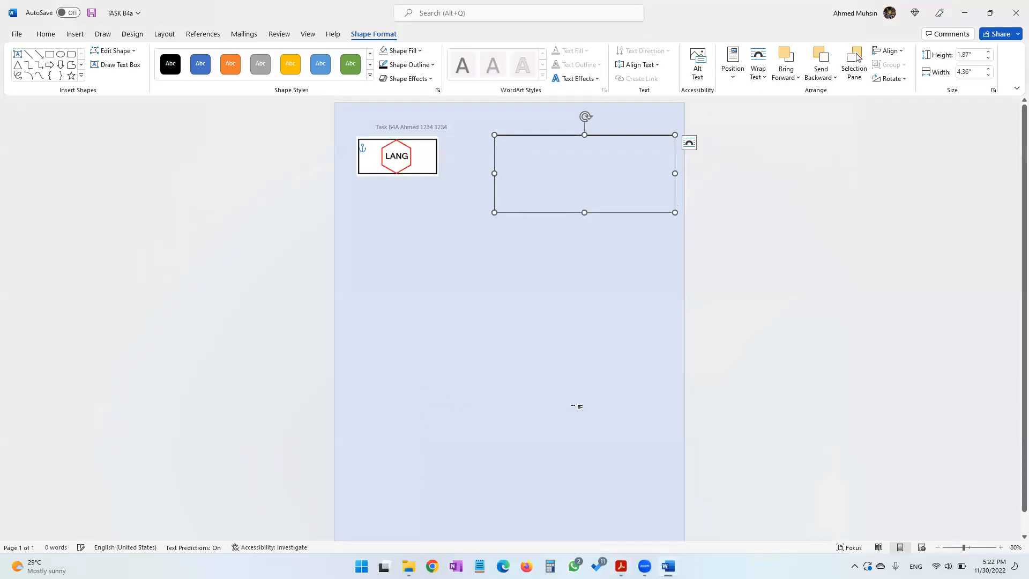
Copy the STONE COTTAGE image from the IMAGES folder and paste it into the newsletter
{"action": "key", "text": "alt+Tab"}
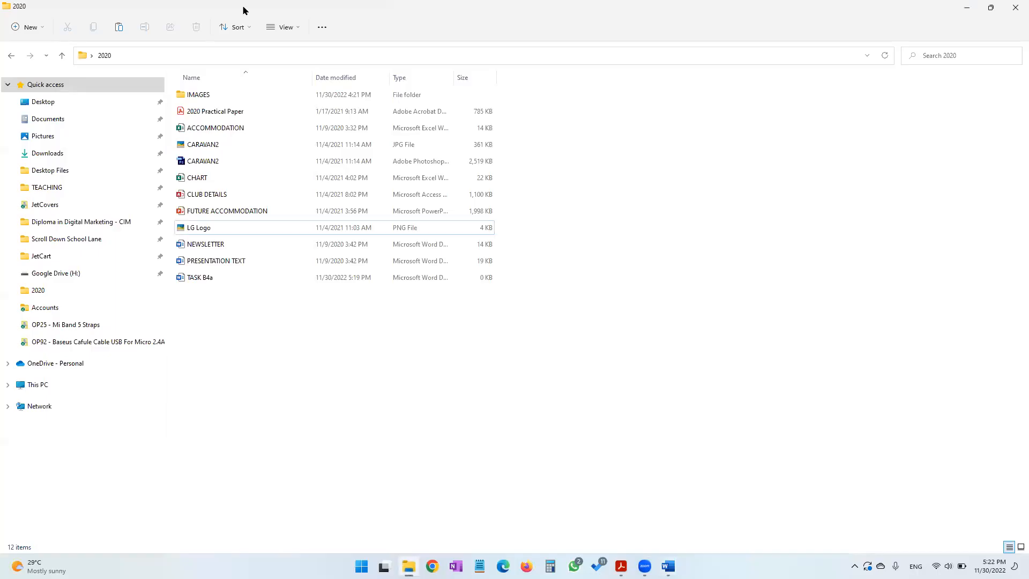
{"action": "left_click", "coordinate": [208, 94]}
{"action": "double_click", "coordinate": [208, 94]}
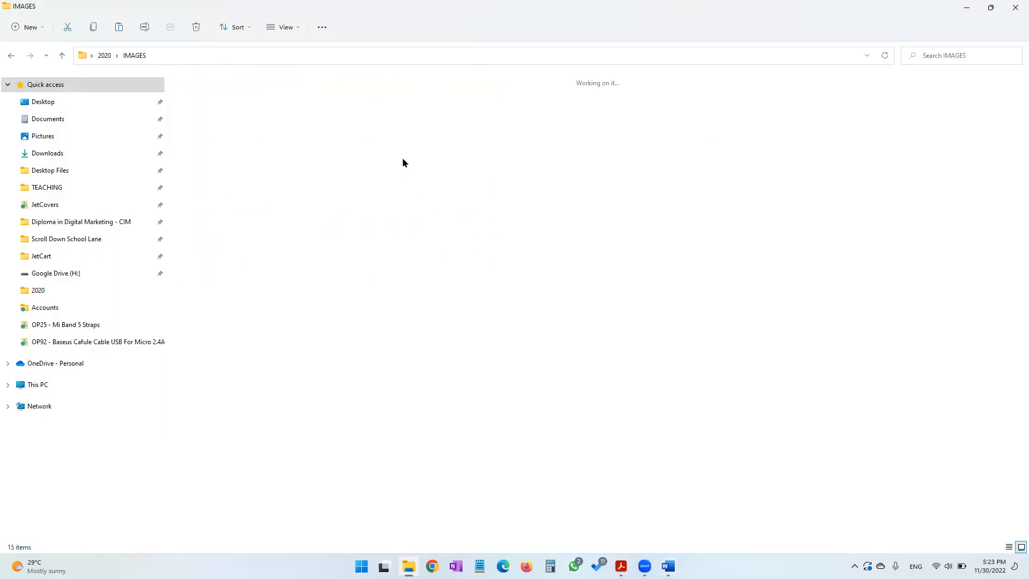
{"action": "left_click", "coordinate": [1012, 134]}
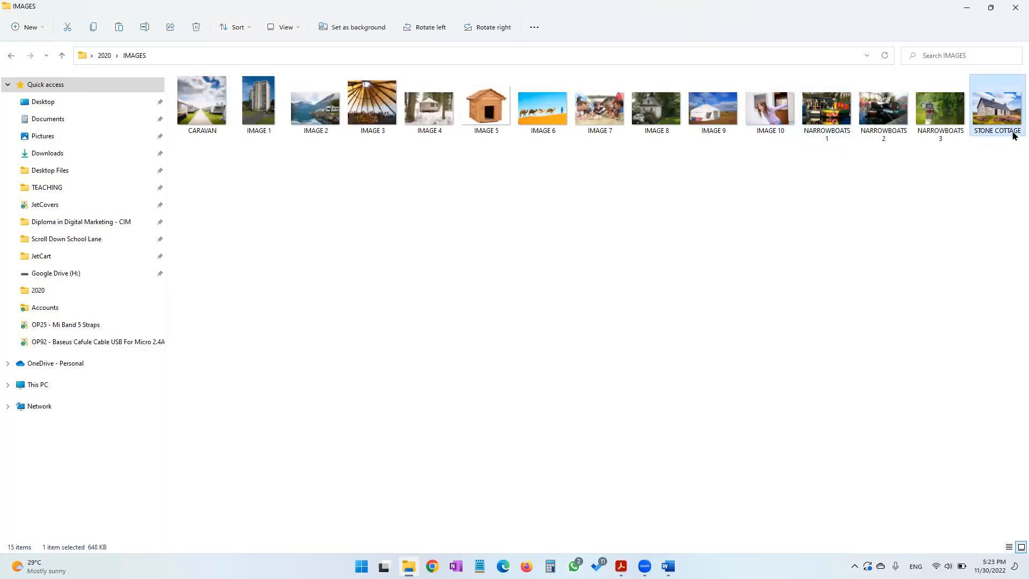
{"action": "key", "text": "alt+Tab"}
{"action": "left_click", "coordinate": [398, 295]}
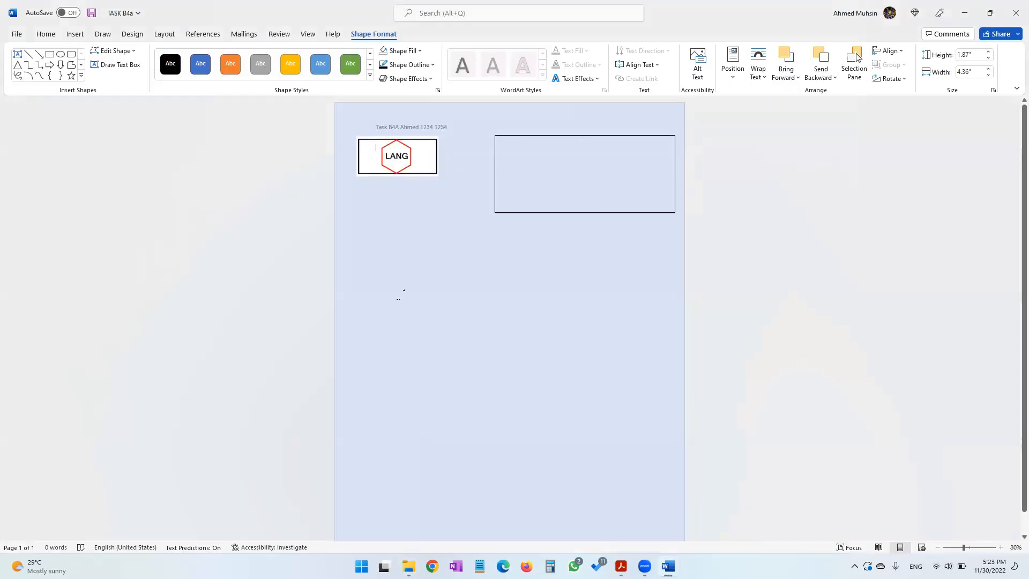
{"action": "key", "text": "ctrl+v"}
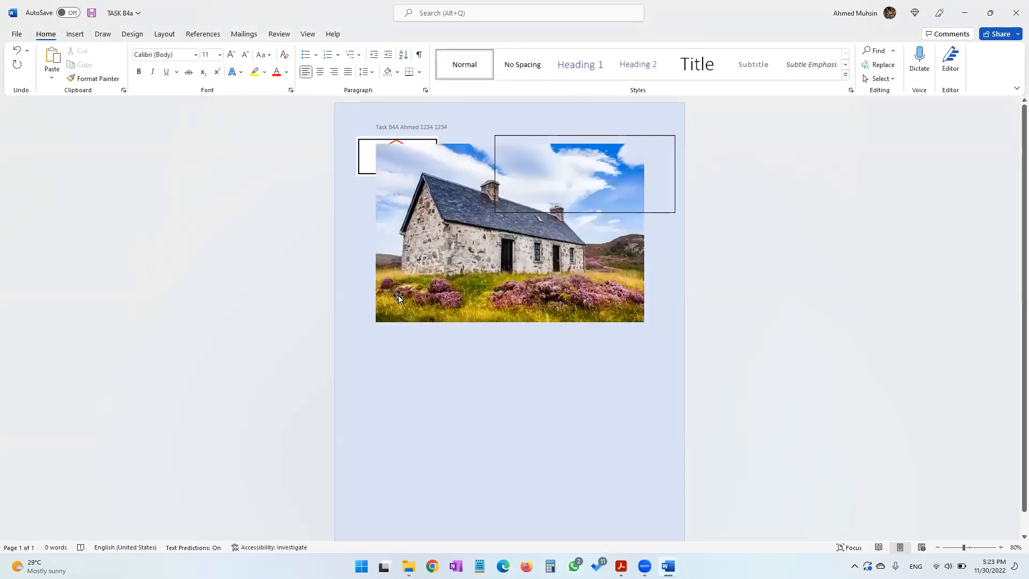
Shrink the stone cottage picture to about 1.82" by 2.73" and change its text wrapping
{"action": "left_click", "coordinate": [510, 278]}
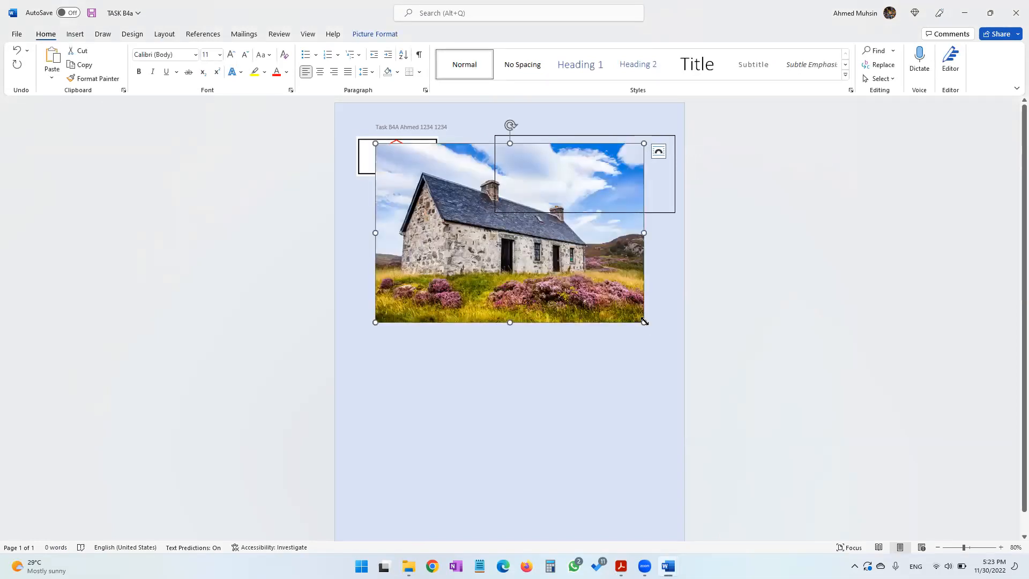
{"action": "left_click_drag", "start_coordinate": [644, 321], "coordinate": [488, 218]}
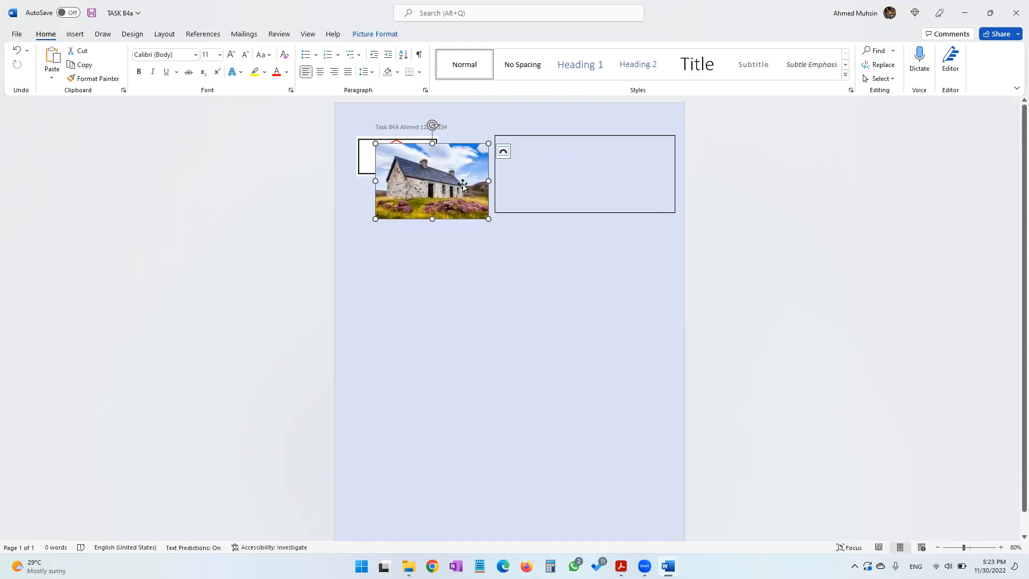
{"action": "left_click", "coordinate": [392, 37]}
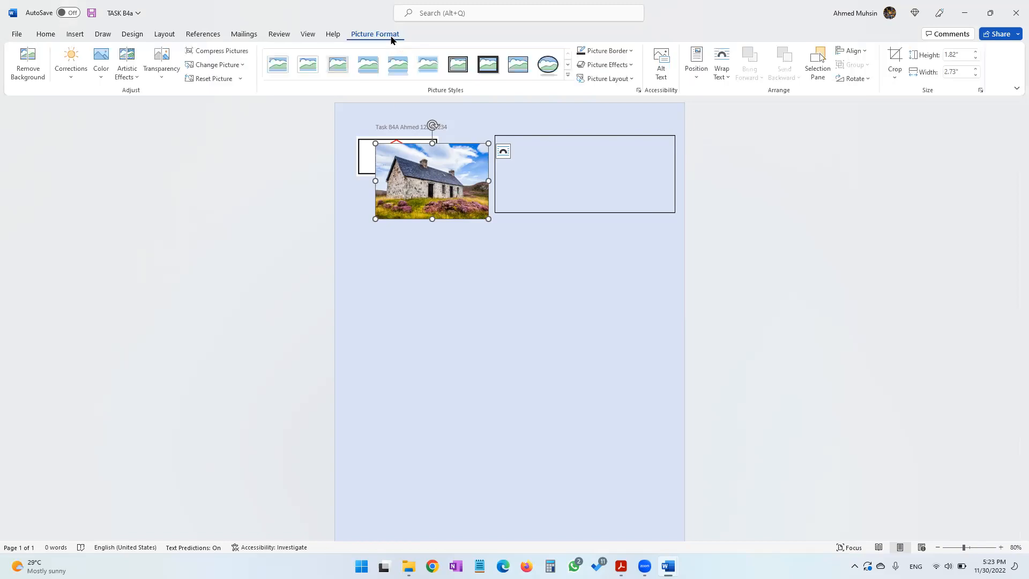
{"action": "left_click", "coordinate": [722, 84]}
{"action": "left_click", "coordinate": [738, 172]}
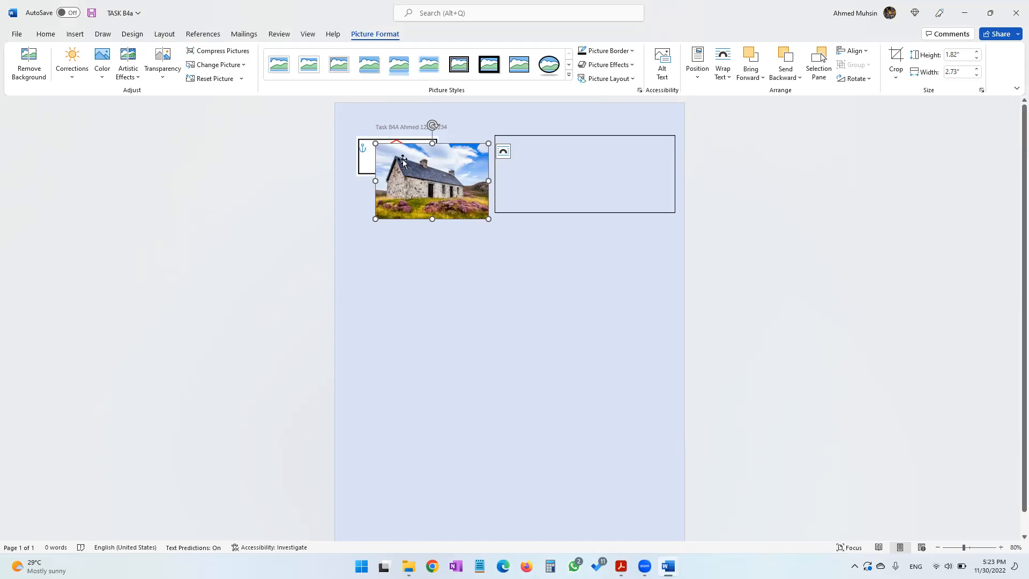
Move the stone cottage picture into the left side of the rectangle, resizing it to about 1.74" by 2.61"
{"action": "left_click_drag", "start_coordinate": [434, 181], "coordinate": [530, 176]}
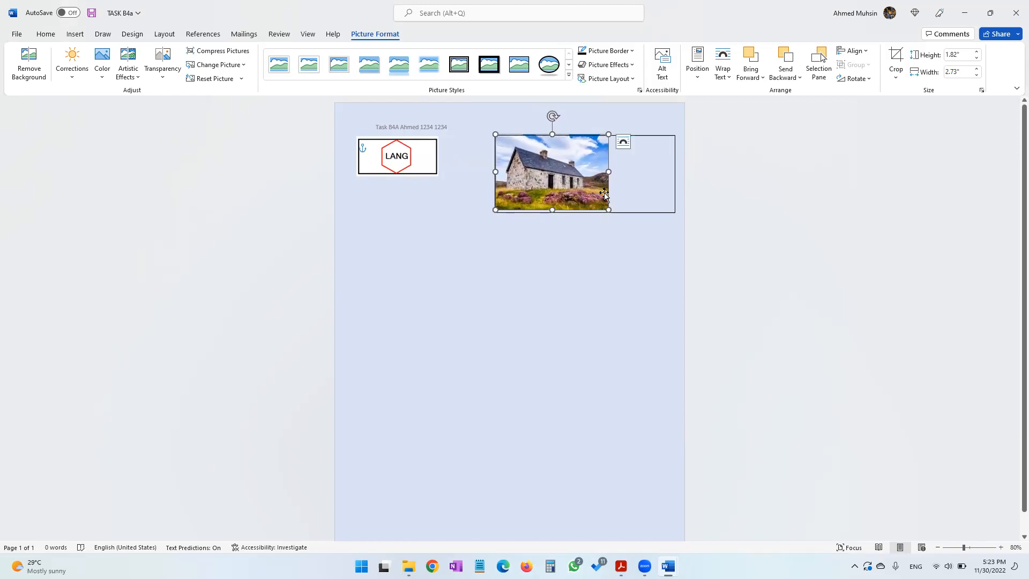
{"action": "left_click_drag", "start_coordinate": [608, 209], "coordinate": [603, 206]}
{"action": "left_click_drag", "start_coordinate": [576, 174], "coordinate": [578, 176]}
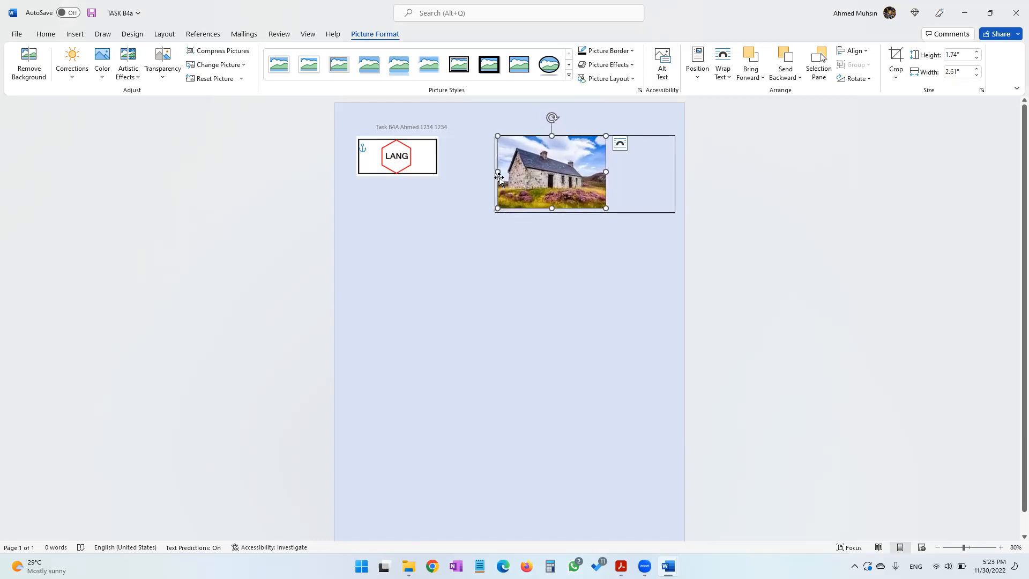
{"action": "left_click", "coordinate": [659, 211]}
{"action": "left_click_drag", "start_coordinate": [494, 173], "coordinate": [466, 177]}
{"action": "left_click_drag", "start_coordinate": [546, 181], "coordinate": [517, 181]}
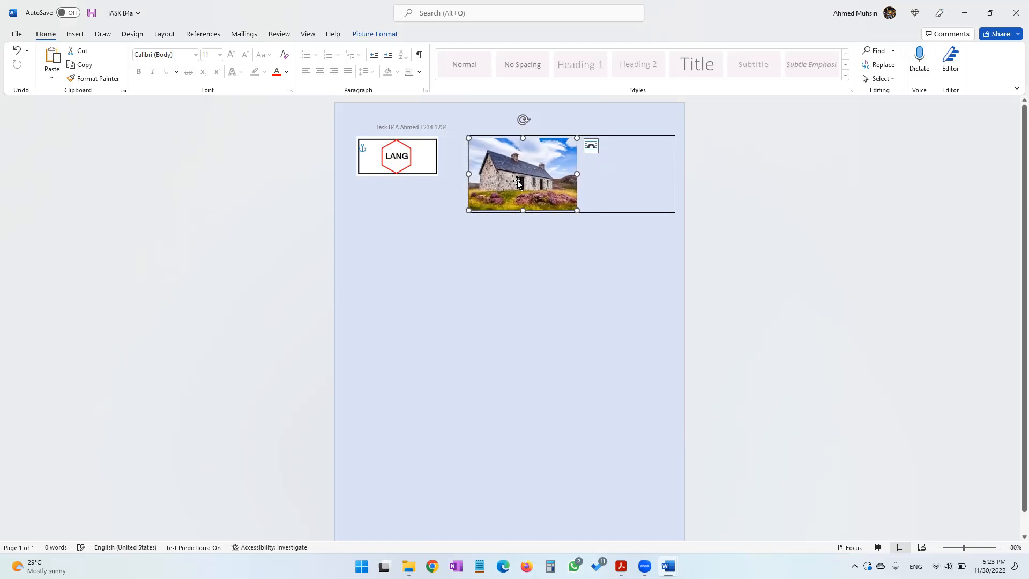
{"action": "left_click", "coordinate": [572, 253]}
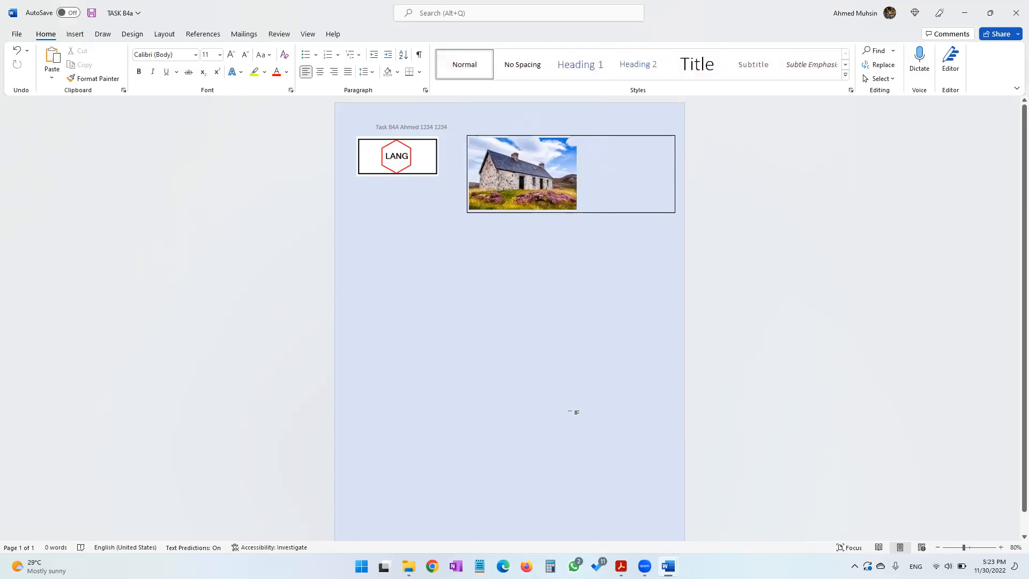
Draw a text box inside the rectangle to the right of the cottage picture
{"action": "left_click", "coordinate": [621, 566]}
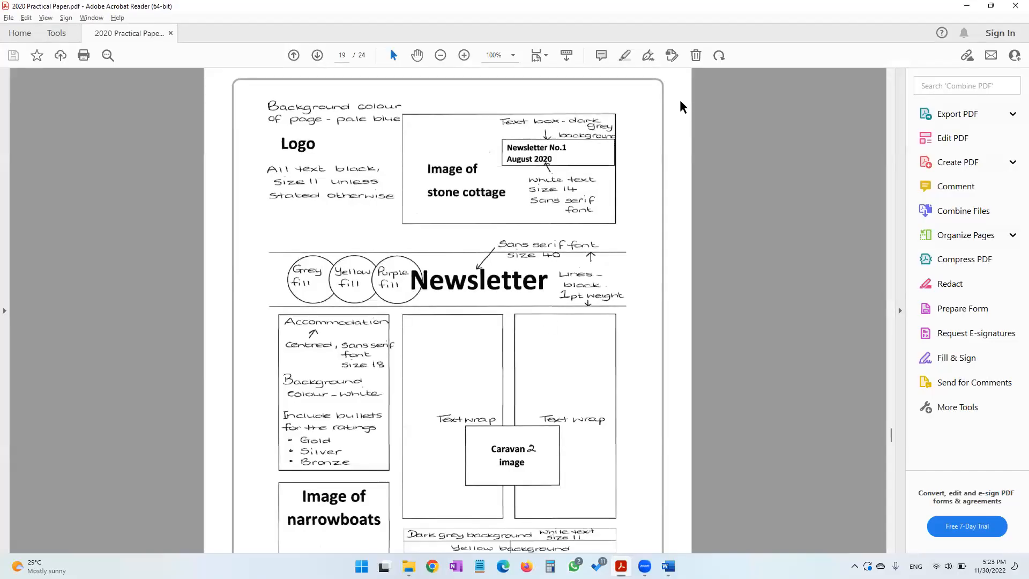
{"action": "key", "text": "alt+Tab"}
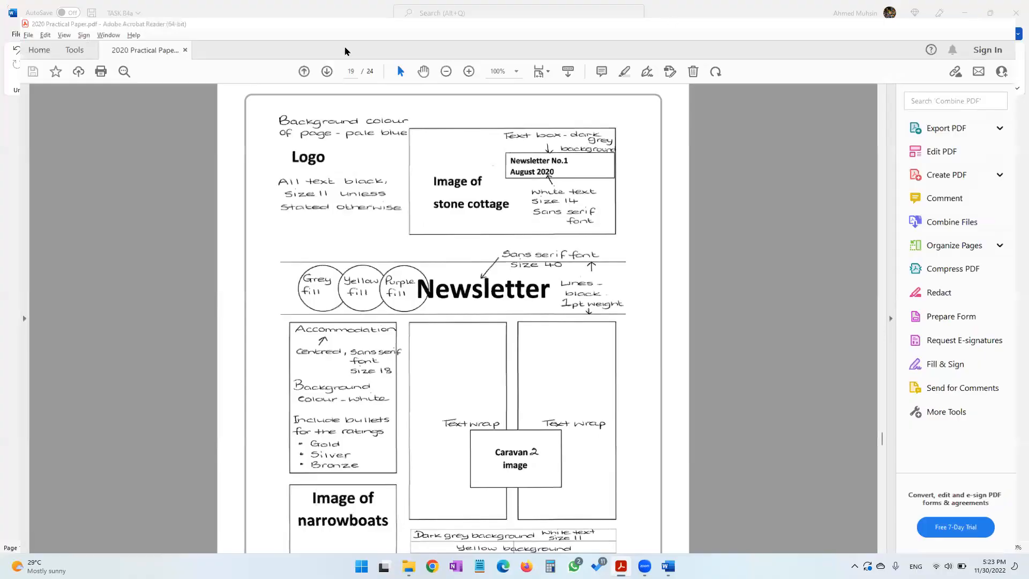
{"action": "left_click", "coordinate": [75, 34]}
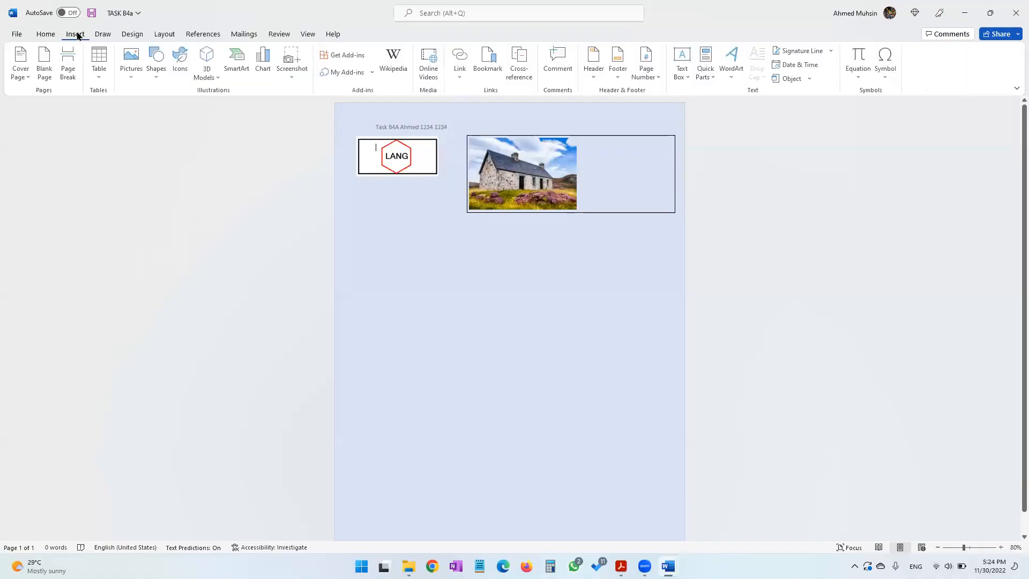
{"action": "left_click", "coordinate": [678, 79]}
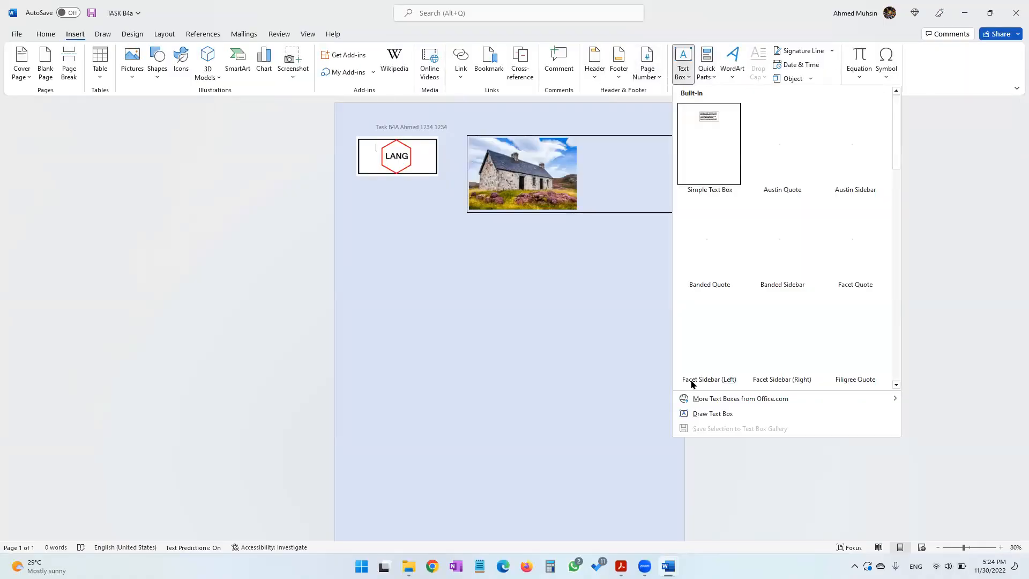
{"action": "left_click", "coordinate": [696, 413]}
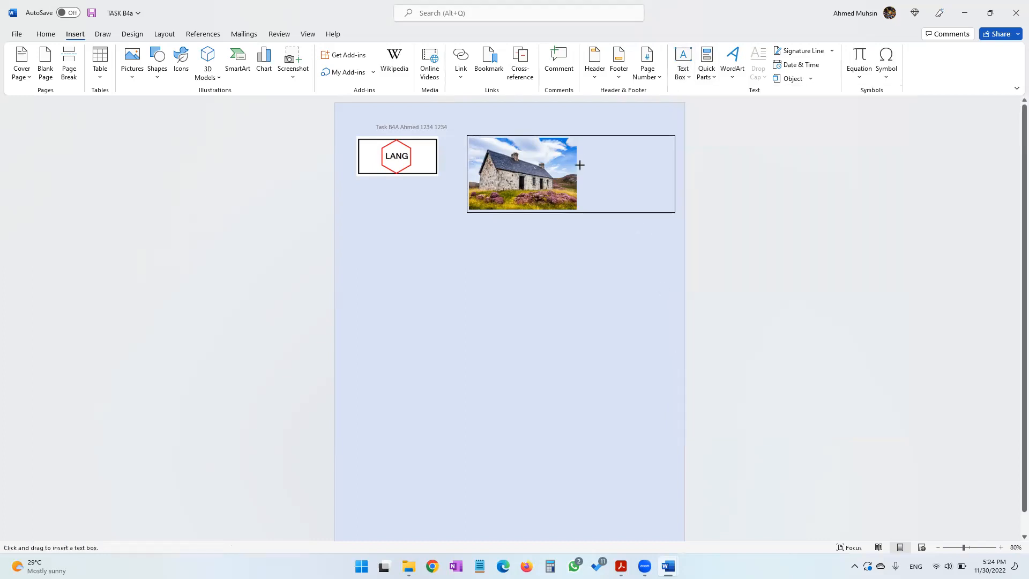
{"action": "left_click_drag", "start_coordinate": [577, 157], "coordinate": [674, 187]}
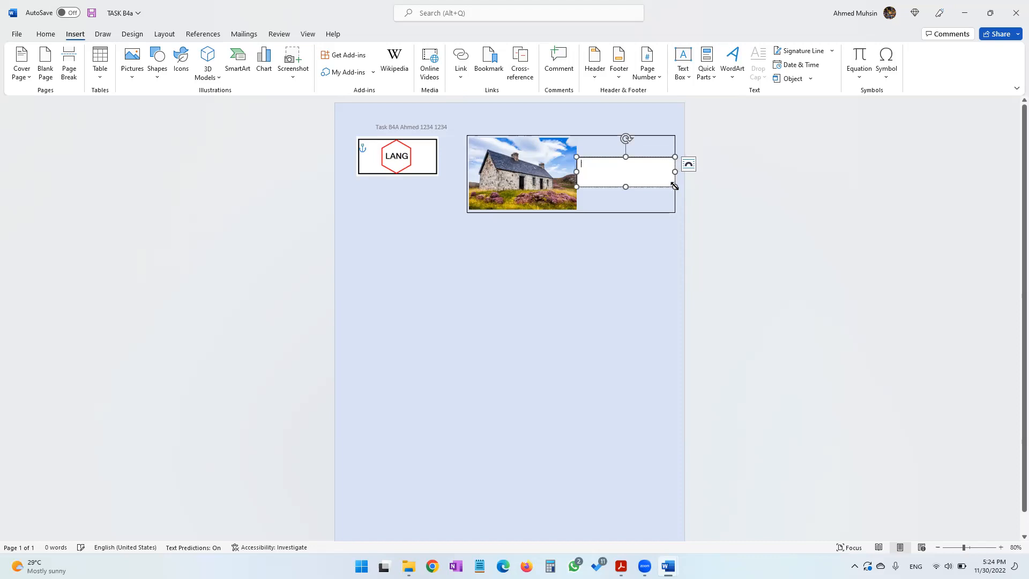
Type 'Newsletter No. 20' and 'August 2020' on two lines in the text box, checking the design page
{"action": "type", "text": "Newsltter No. 20"}
{"action": "key", "text": "Return"}
{"action": "type", "text": "August"}
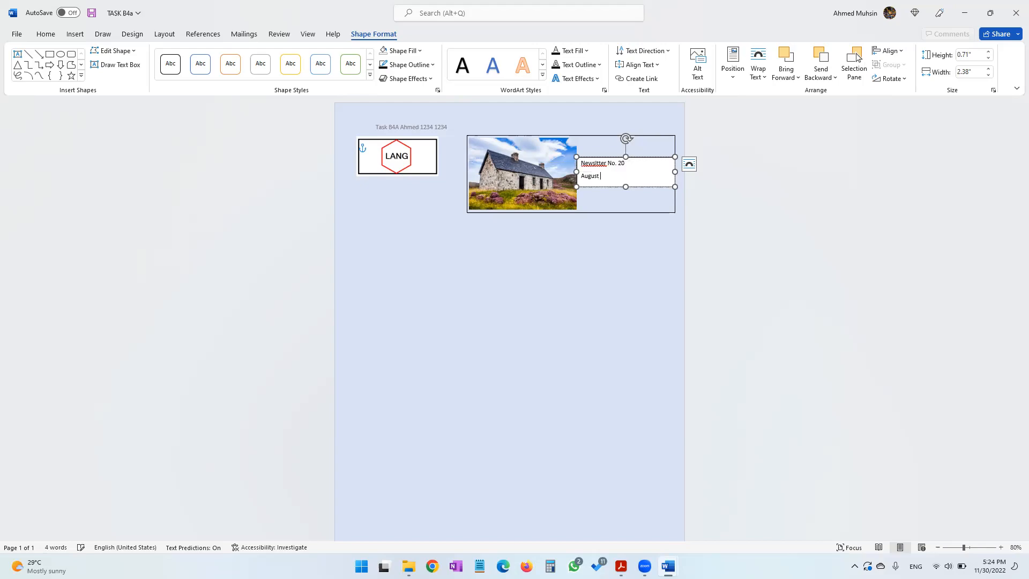
{"action": "key", "text": "alt+Tab"}
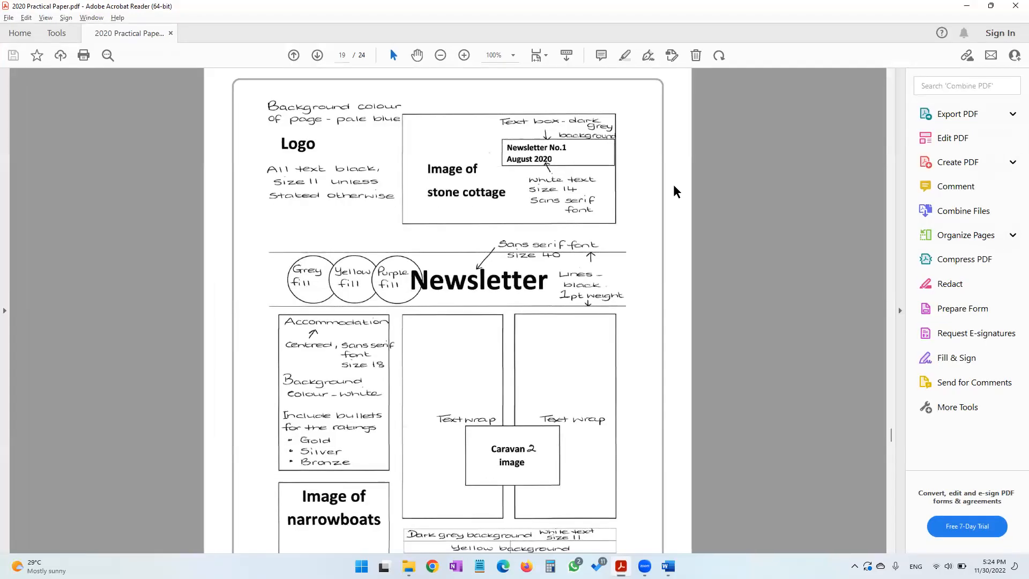
{"action": "key", "text": "alt+Tab"}
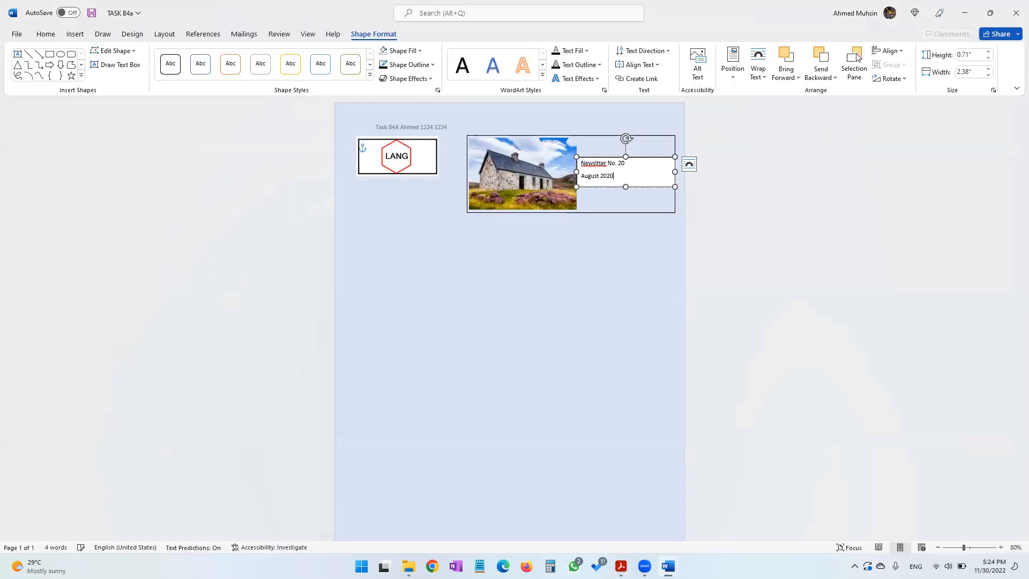
Change the newsletter number to 1 and correct the misspelling of 'Newsletter'
{"action": "left_click", "coordinate": [631, 162]}
{"action": "key", "text": "BackSpace"}
{"action": "key", "text": "alt+Tab"}
Check the design's text box notes, then fill the text box with dark grey
{"action": "key", "text": "alt+Tab"}
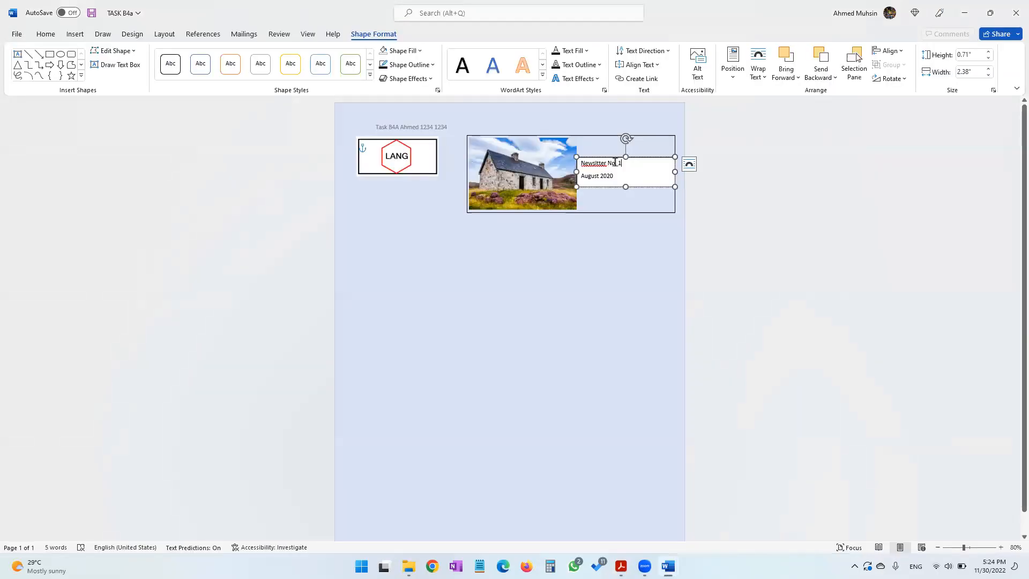
{"action": "right_click", "coordinate": [597, 162]}
{"action": "left_click", "coordinate": [614, 213]}
{"action": "key", "text": "alt+Tab"}
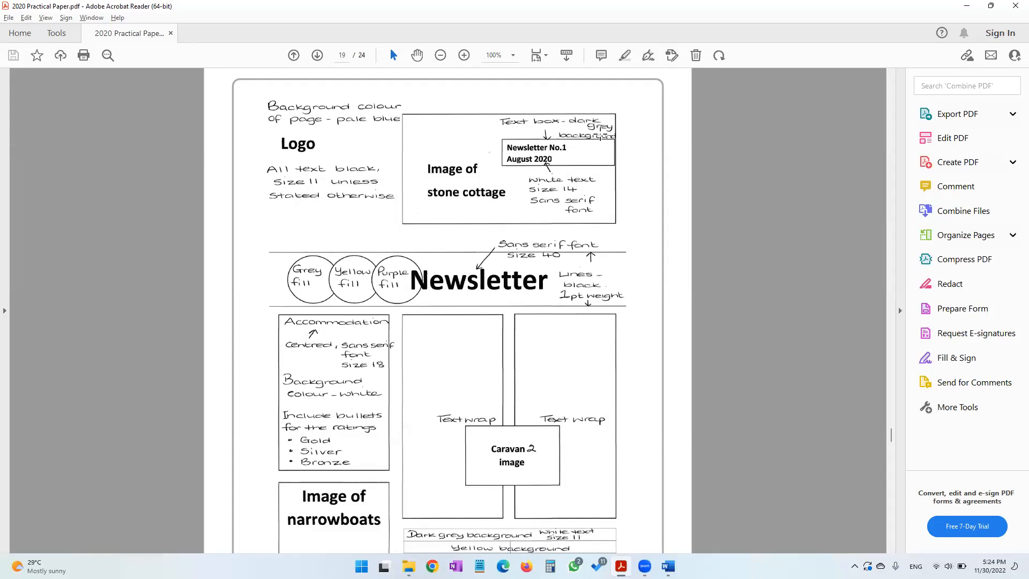
{"action": "left_click_drag", "start_coordinate": [528, 179], "coordinate": [599, 184]}
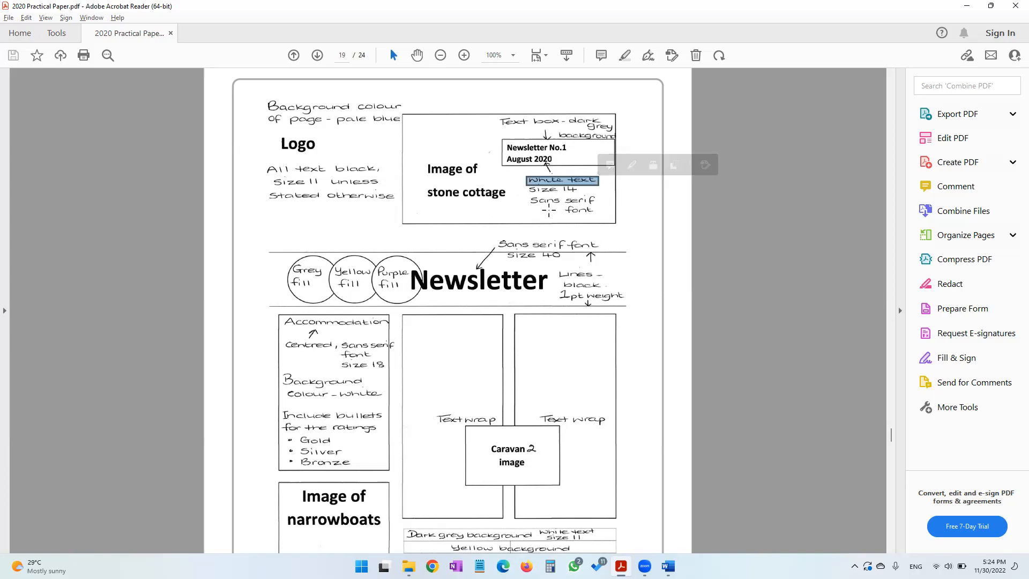
{"action": "key", "text": "alt+Tab"}
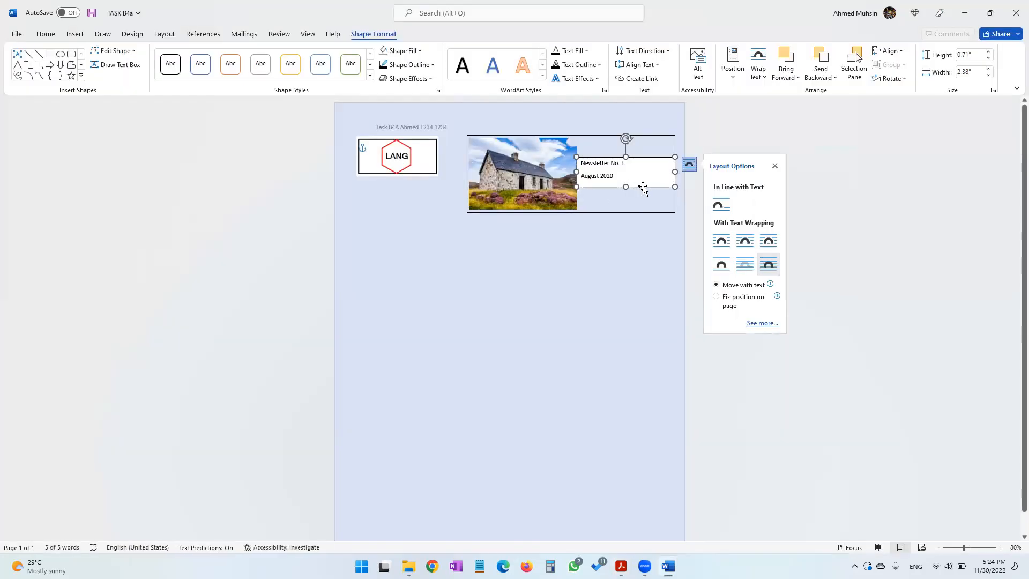
{"action": "left_click", "coordinate": [400, 51]}
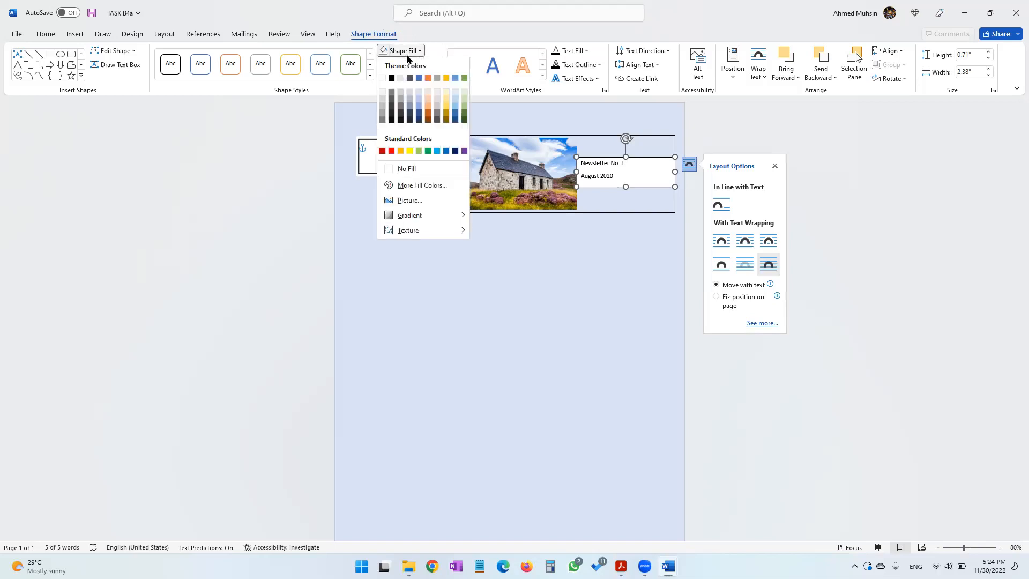
{"action": "left_click", "coordinate": [383, 121]}
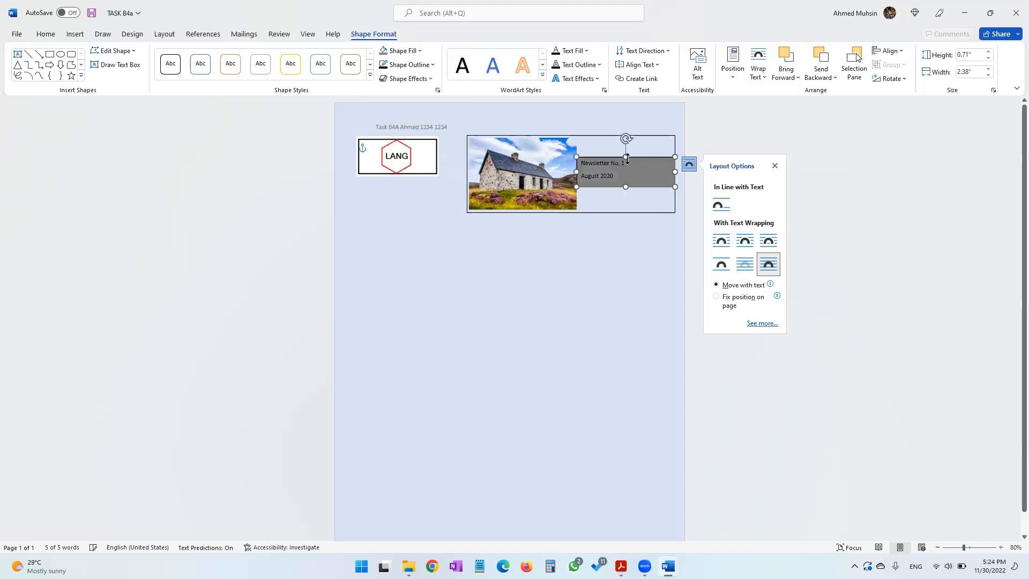
Remove and re-insert the line break between the two lines of text in the text box
{"action": "left_click", "coordinate": [621, 176]}
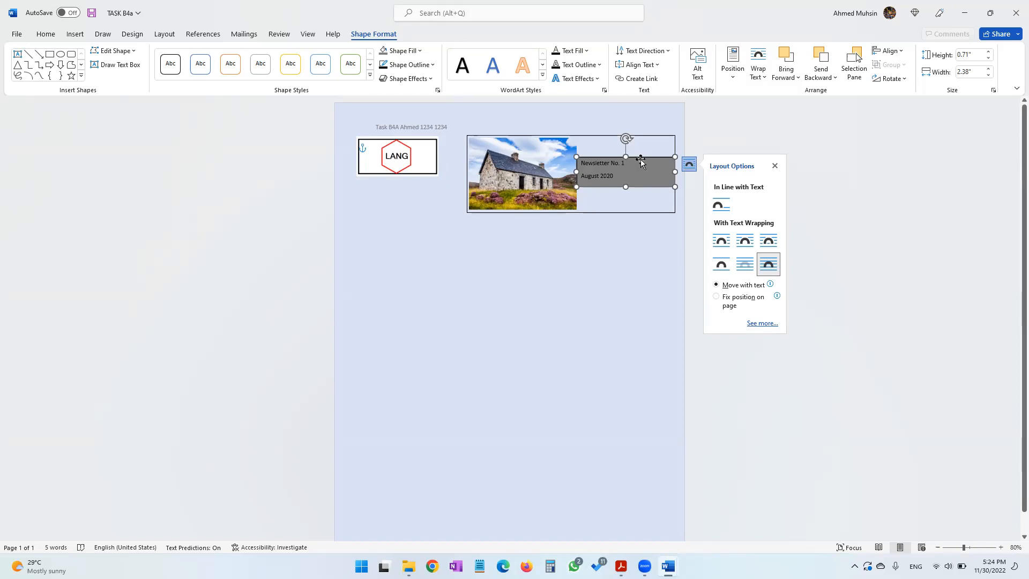
{"action": "double_click", "coordinate": [598, 174]}
{"action": "left_click", "coordinate": [630, 166]}
{"action": "key", "text": "Delete"}
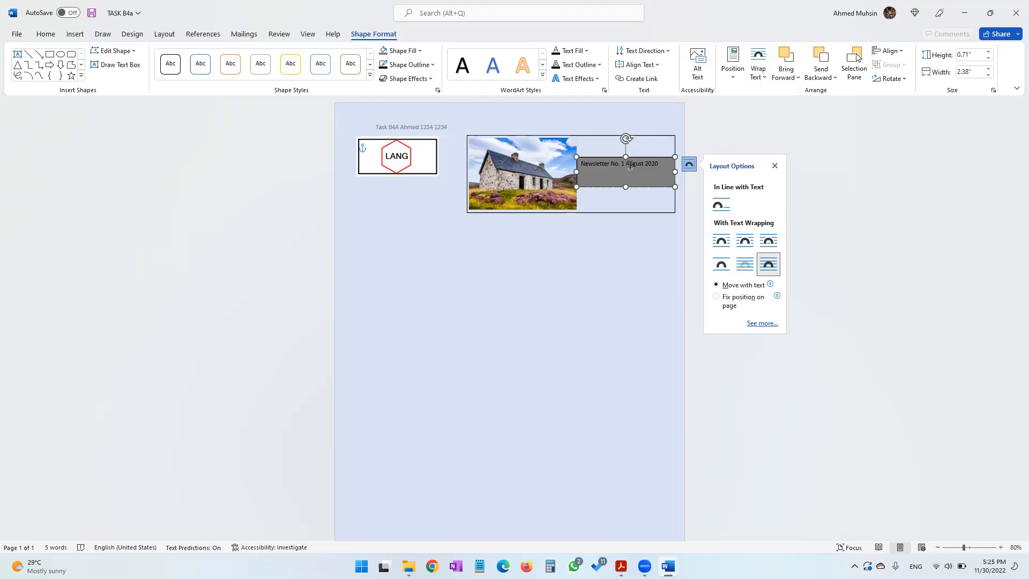
{"action": "key", "text": "Return"}
{"action": "key", "text": "BackSpace"}
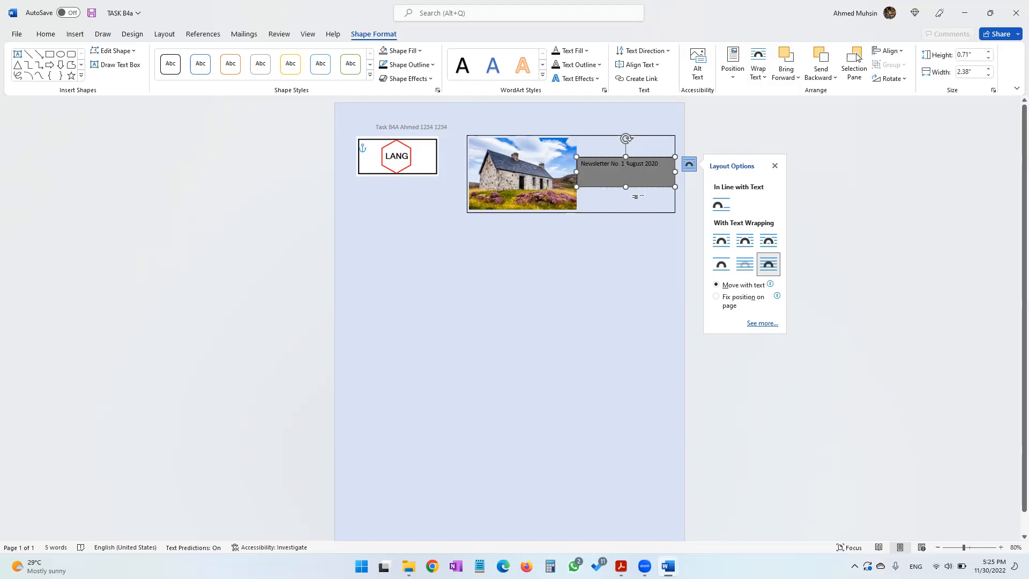
{"action": "key", "text": "Return"}
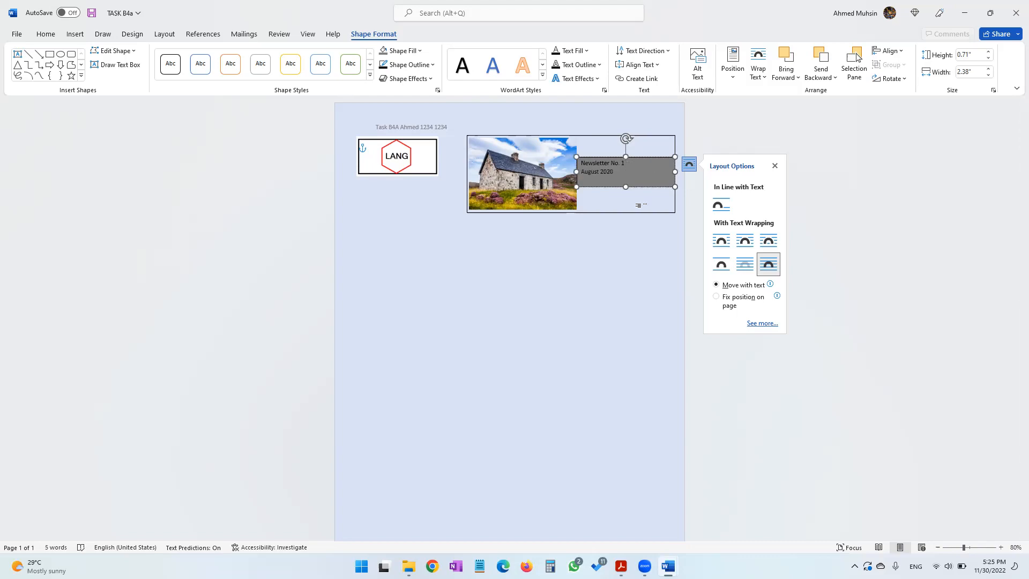
Select all the text in the text box and make it white, size 14
{"action": "key", "text": "ctrl+a"}
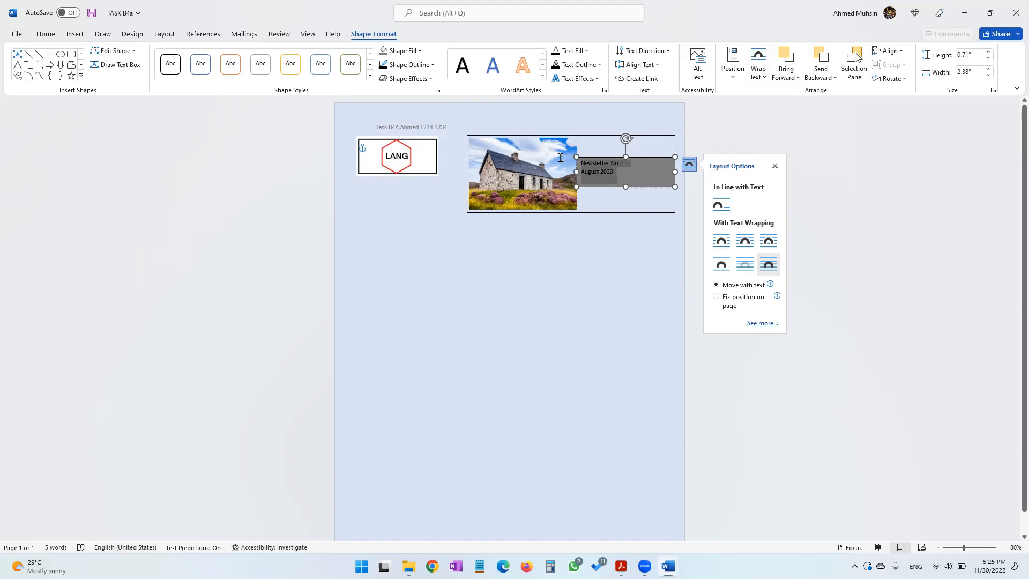
{"action": "left_click", "coordinate": [45, 35]}
{"action": "left_click", "coordinate": [287, 75]}
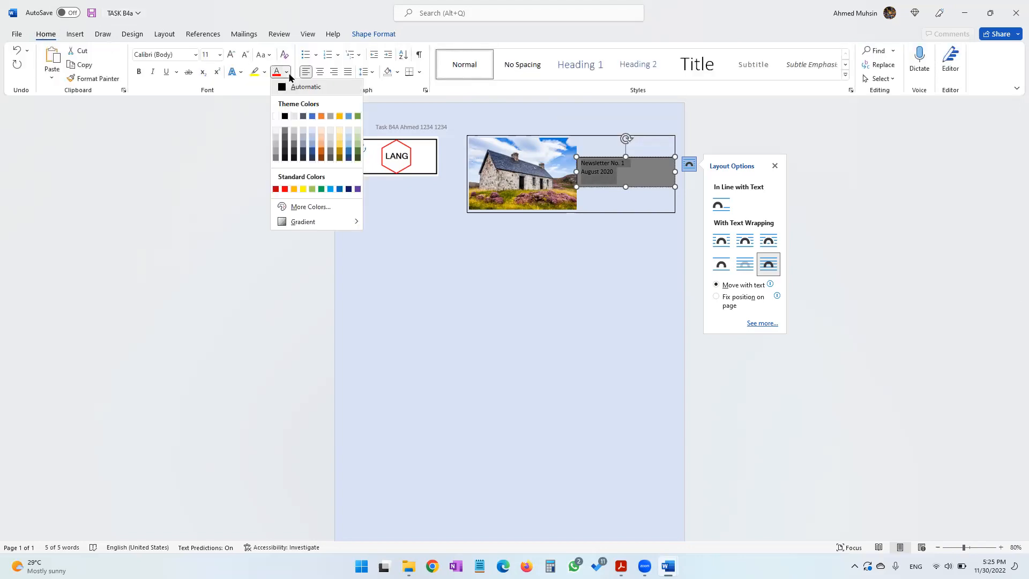
{"action": "left_click", "coordinate": [275, 118]}
{"action": "key", "text": "alt+Tab"}
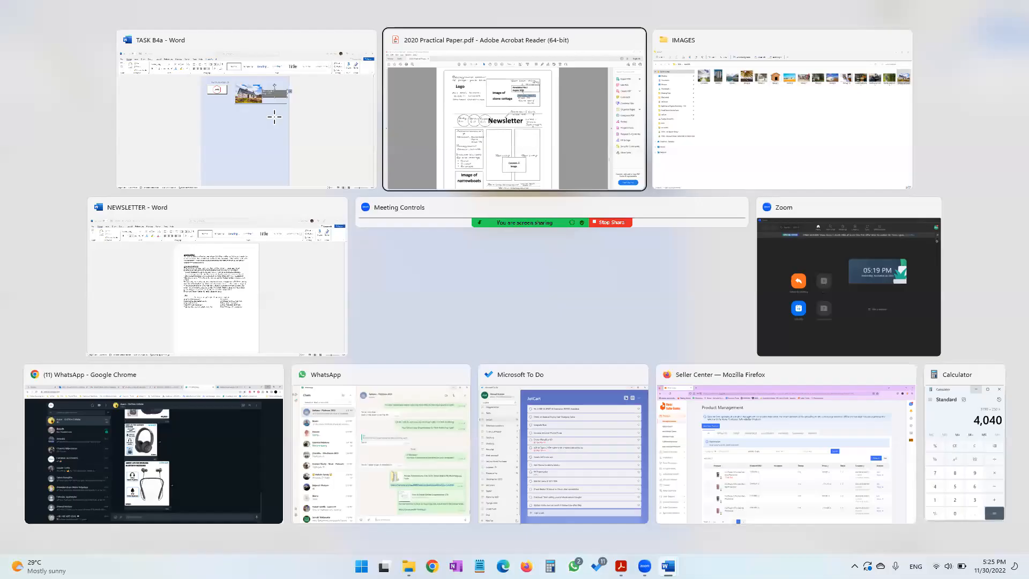
{"action": "key", "text": "alt+Tab"}
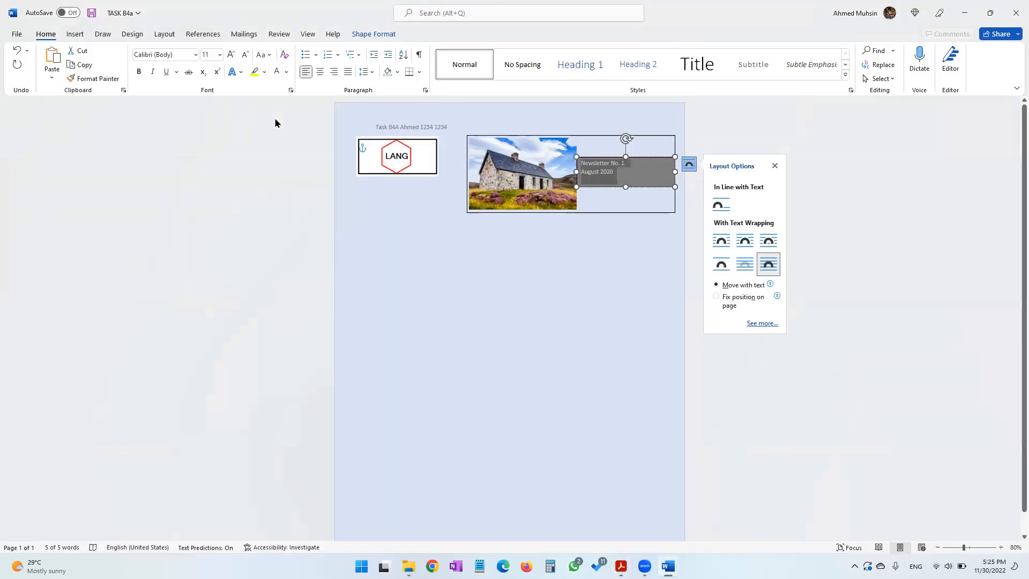
{"action": "left_click", "coordinate": [209, 55]}
{"action": "type", "text": "14"}
{"action": "key", "text": "Return"}
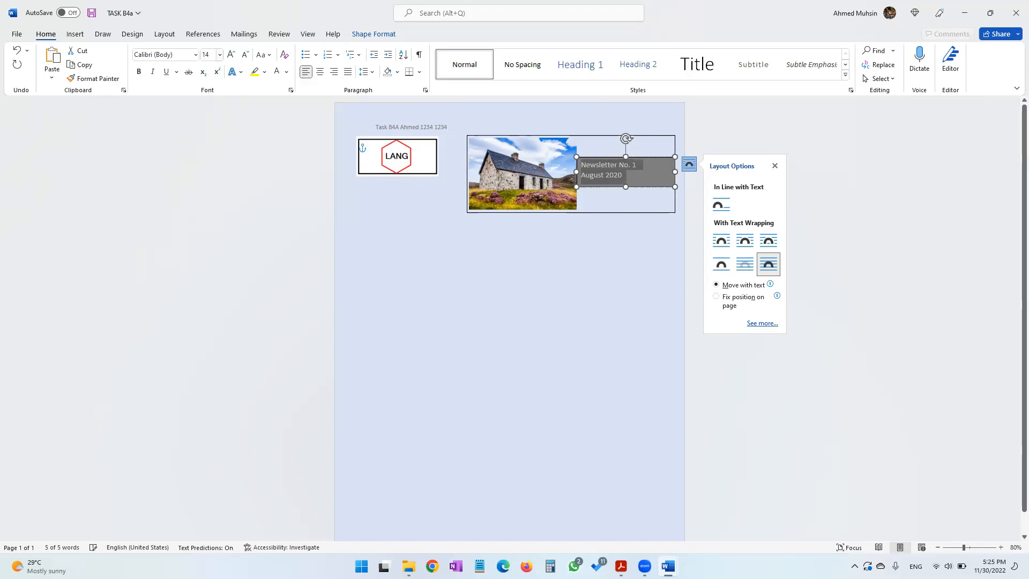
Set the text box text's font to Microsoft Sans Serif
{"action": "key", "text": "alt+Tab"}
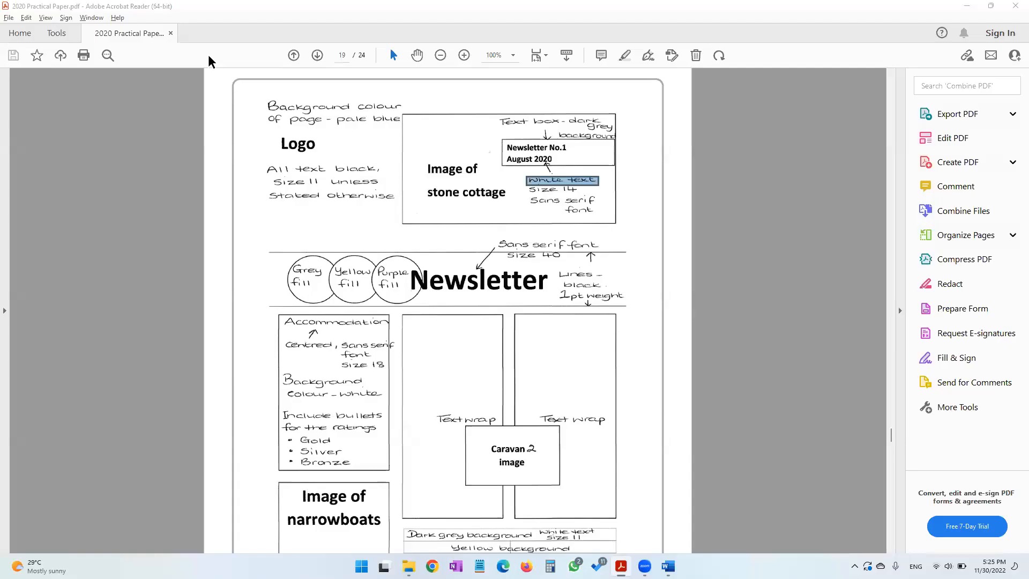
{"action": "key", "text": "alt+Tab"}
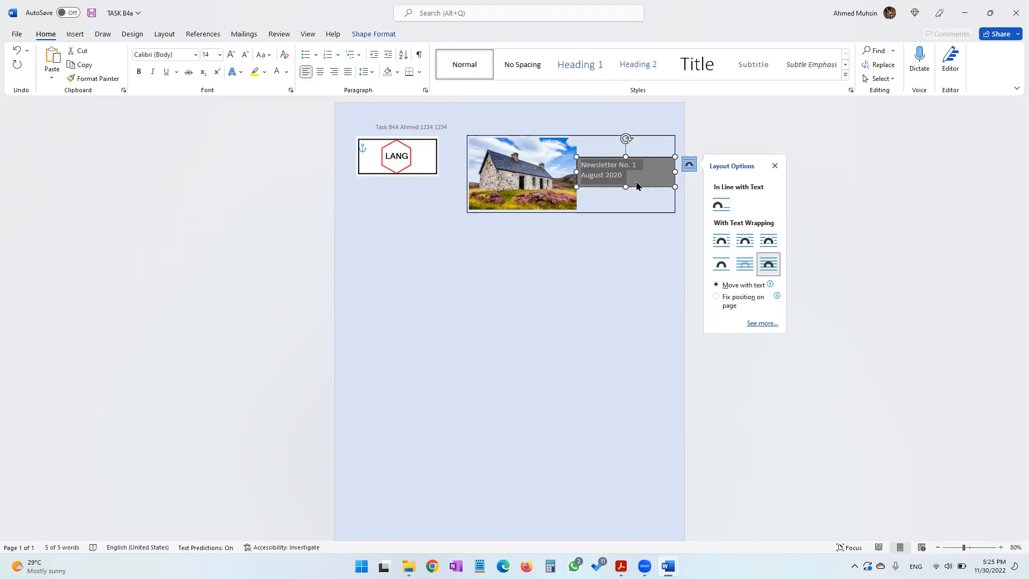
{"action": "left_click", "coordinate": [636, 186]}
{"action": "left_click_drag", "start_coordinate": [636, 186], "coordinate": [582, 167]}
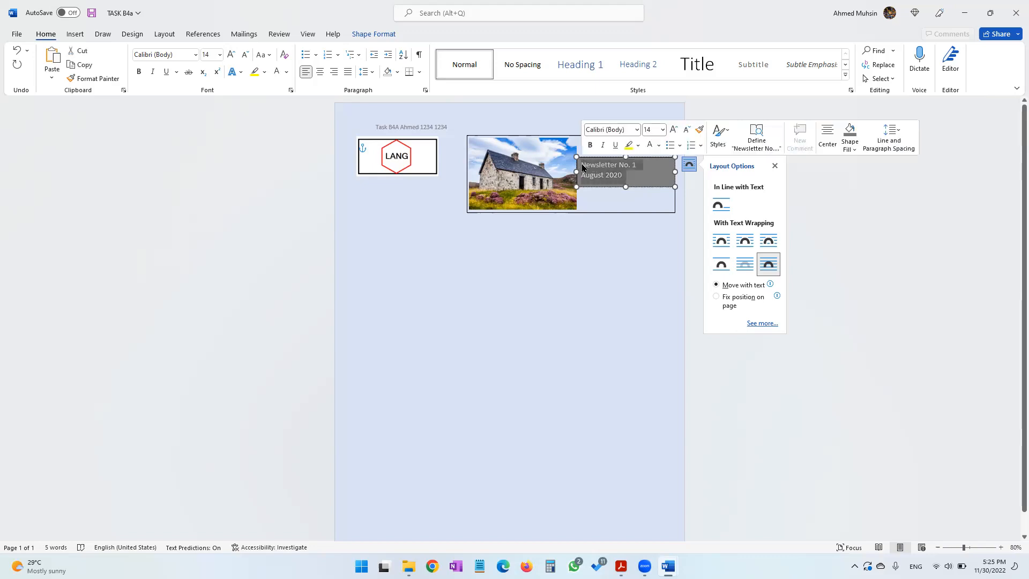
{"action": "left_click", "coordinate": [181, 58]}
{"action": "type", "text": "Microsoft Sans Serif"}
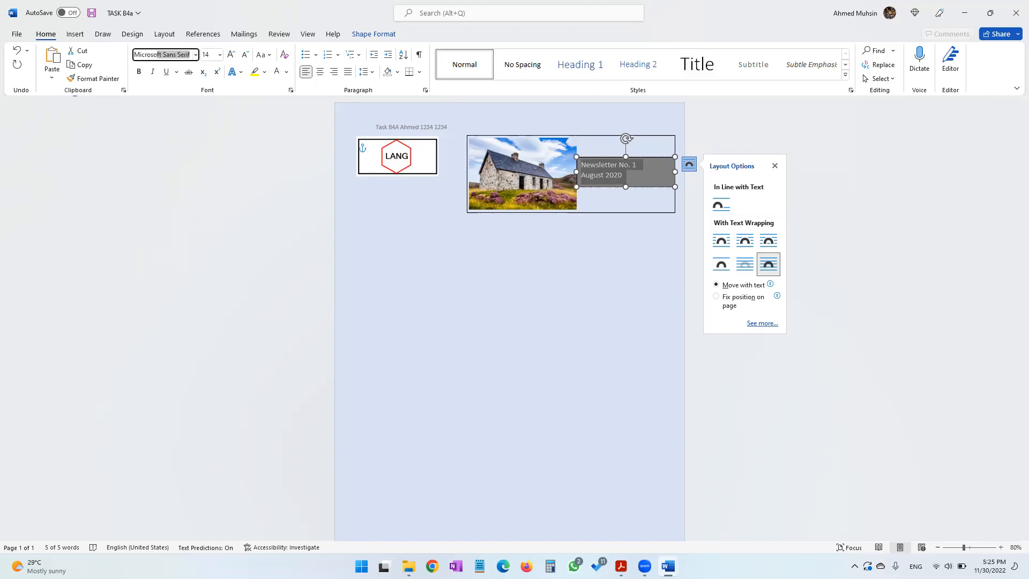
{"action": "key", "text": "Return"}
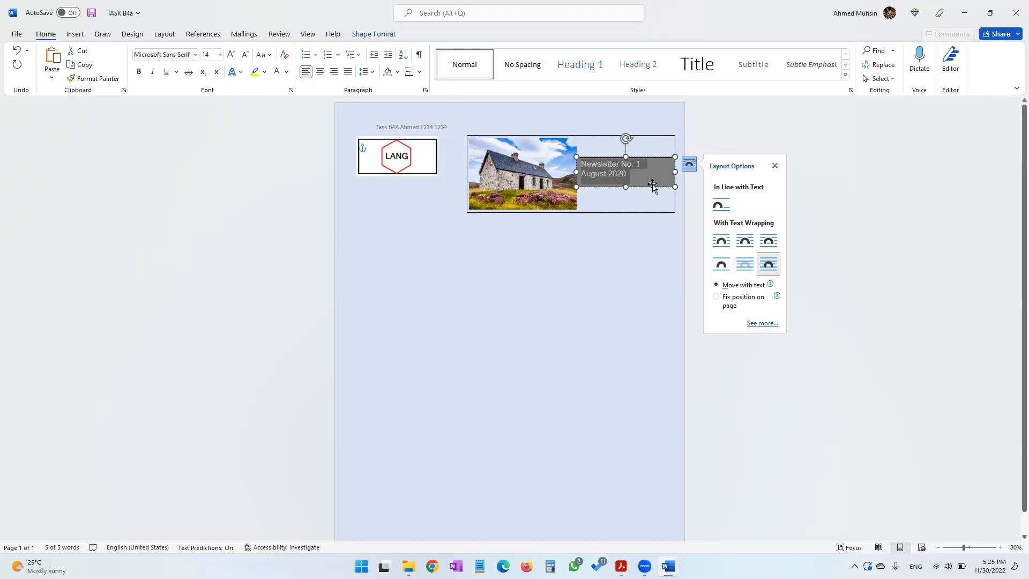
Extend the text box's bottom edge slightly and deselect it, then view the design page
{"action": "left_click_drag", "start_coordinate": [626, 186], "coordinate": [641, 189]}
{"action": "left_click", "coordinate": [659, 313]}
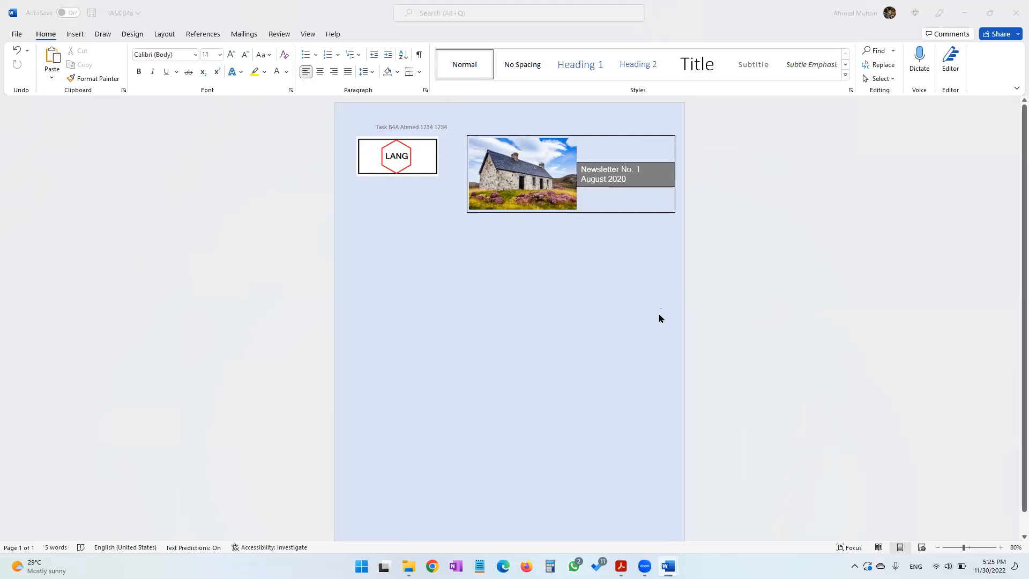
{"action": "key", "text": "alt+Tab"}
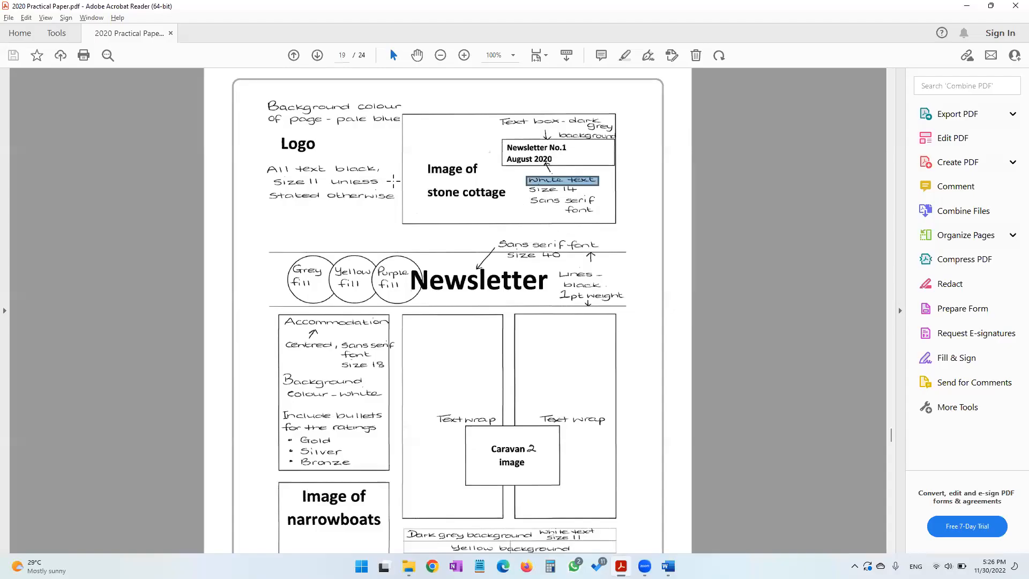
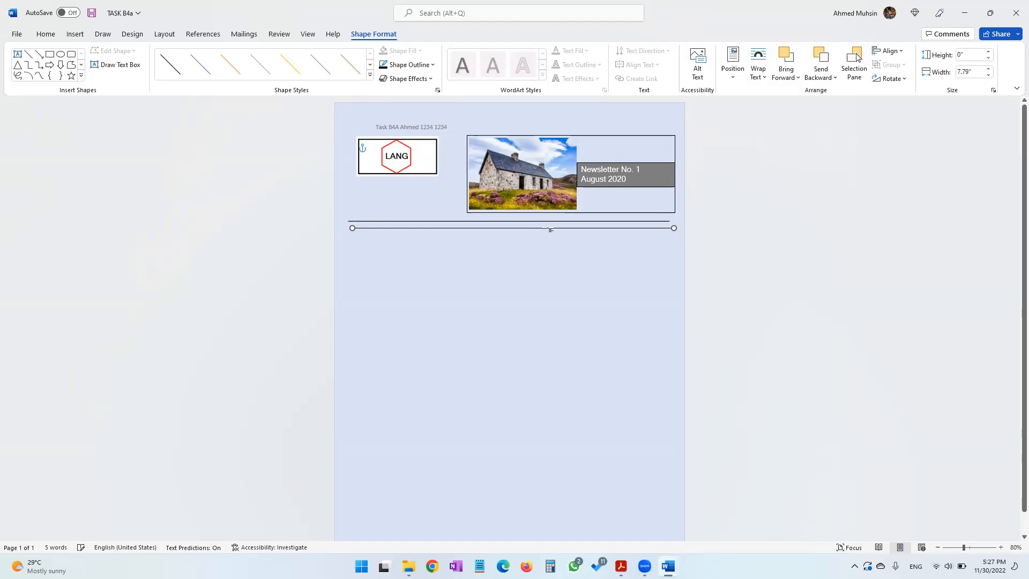
Nudge the second horizontal line further down to leave space between the two lines, then view the design page
{"action": "key", "text": "Left"}
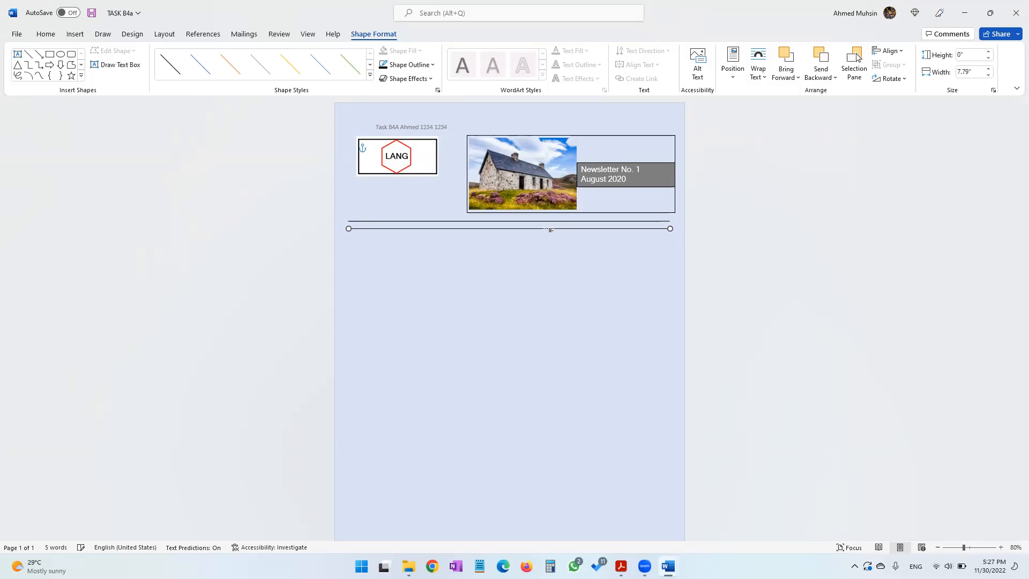
{"action": "key", "text": "Down"}
{"action": "key", "text": "Down"}
{"action": "key", "text": "Down"}
{"action": "key", "text": "Down"}
{"action": "key", "text": "ctrl+Up"}
{"action": "key", "text": "ctrl+Up"}
{"action": "key", "text": "ctrl+Down"}
{"action": "key", "text": "ctrl+Down"}
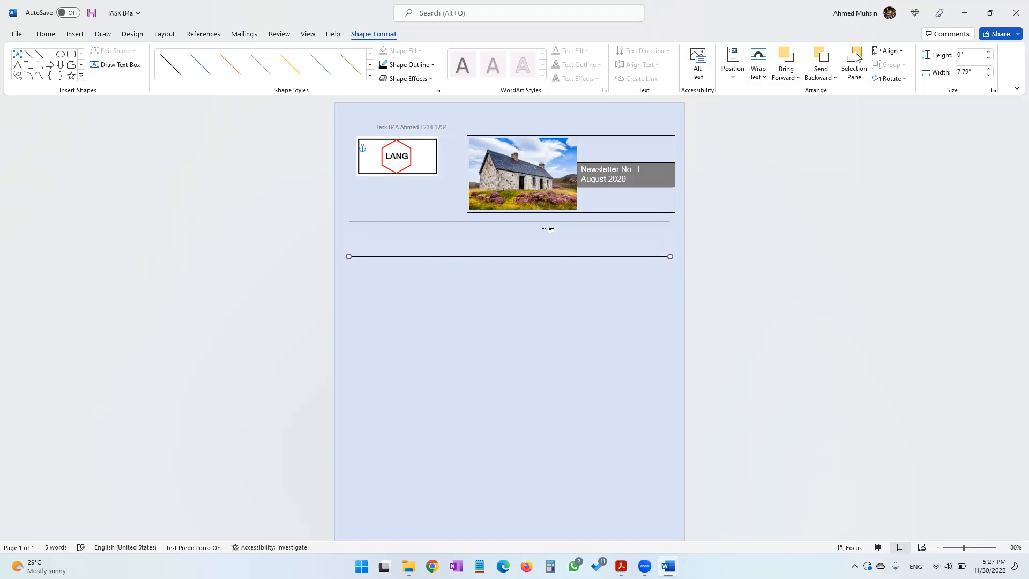
{"action": "key", "text": "alt+Tab"}
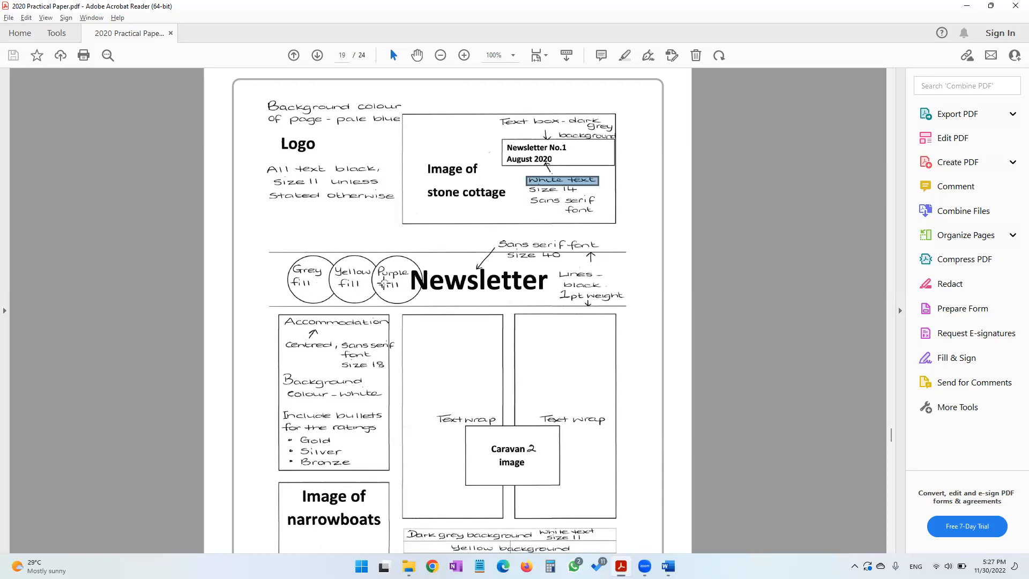
{"action": "key", "text": "alt+Tab"}
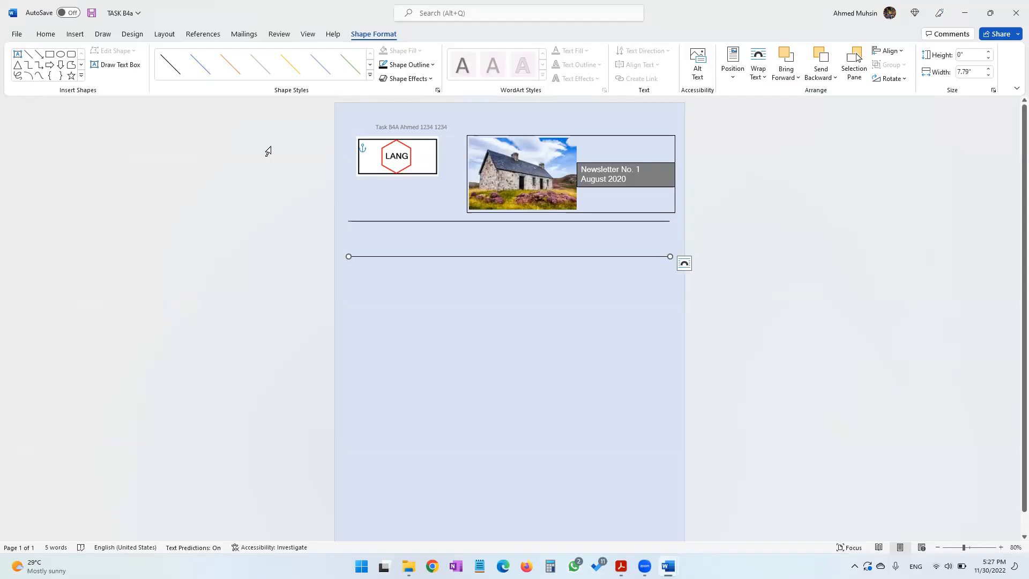
Draw an oval about 0.77" high and 0.91" wide between the two lines
{"action": "left_click", "coordinate": [75, 34]}
{"action": "left_click", "coordinate": [156, 68]}
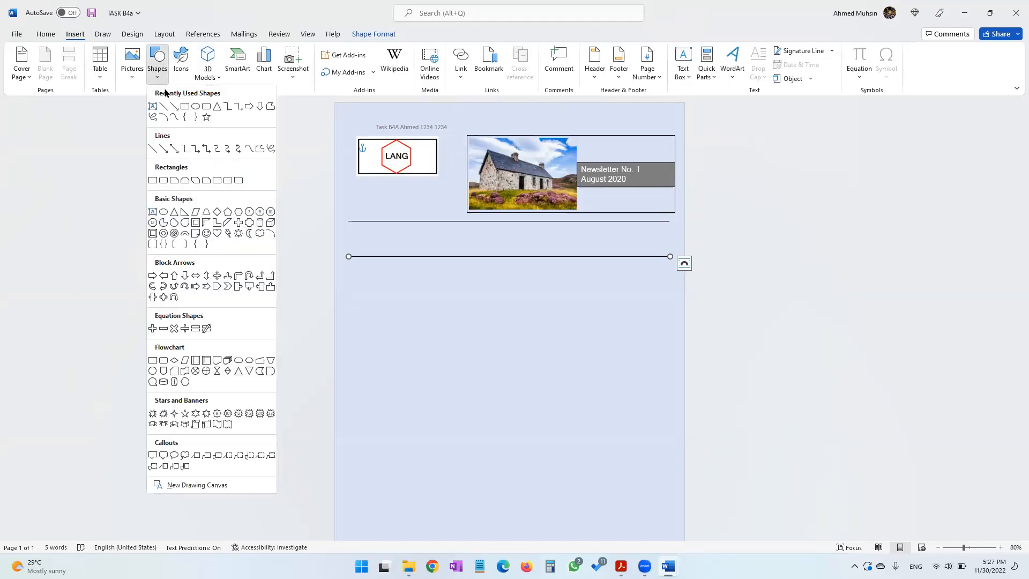
{"action": "left_click", "coordinate": [196, 111]}
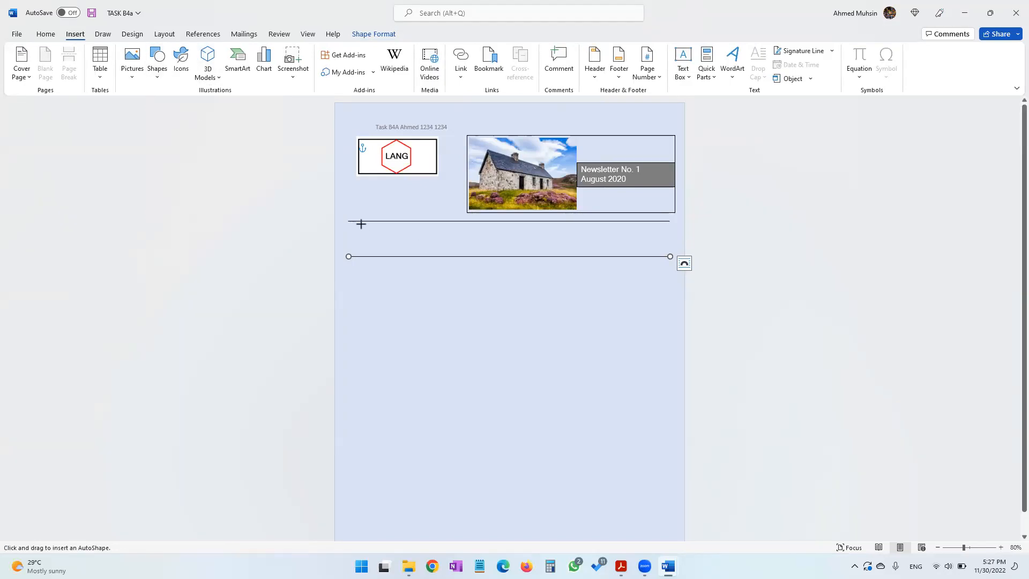
{"action": "mouse_move", "coordinate": [361, 224]}
{"action": "left_mouse_down"}
{"action": "mouse_move", "coordinate": [400, 255]}
{"action": "mouse_move", "coordinate": [381, 224]}
{"action": "left_mouse_up"}
{"action": "left_click", "coordinate": [449, 312]}
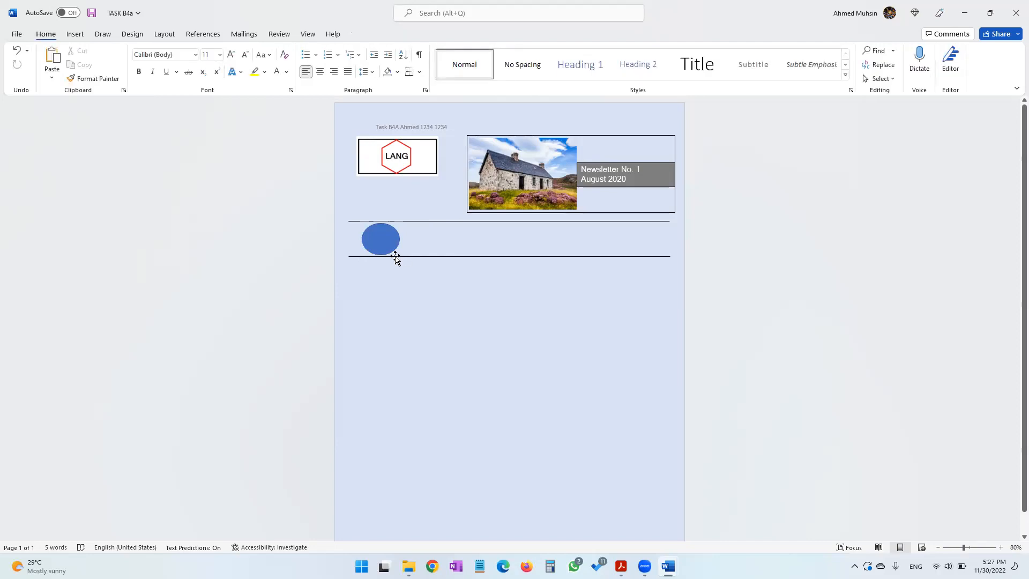
Fill the oval grey and remove its outline
{"action": "left_click", "coordinate": [384, 242]}
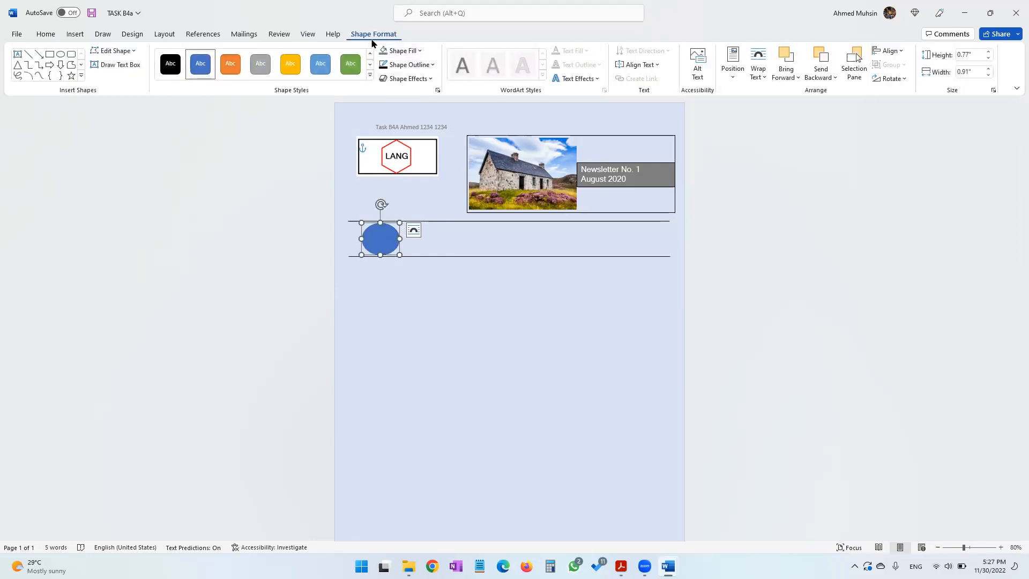
{"action": "left_click", "coordinate": [401, 51]}
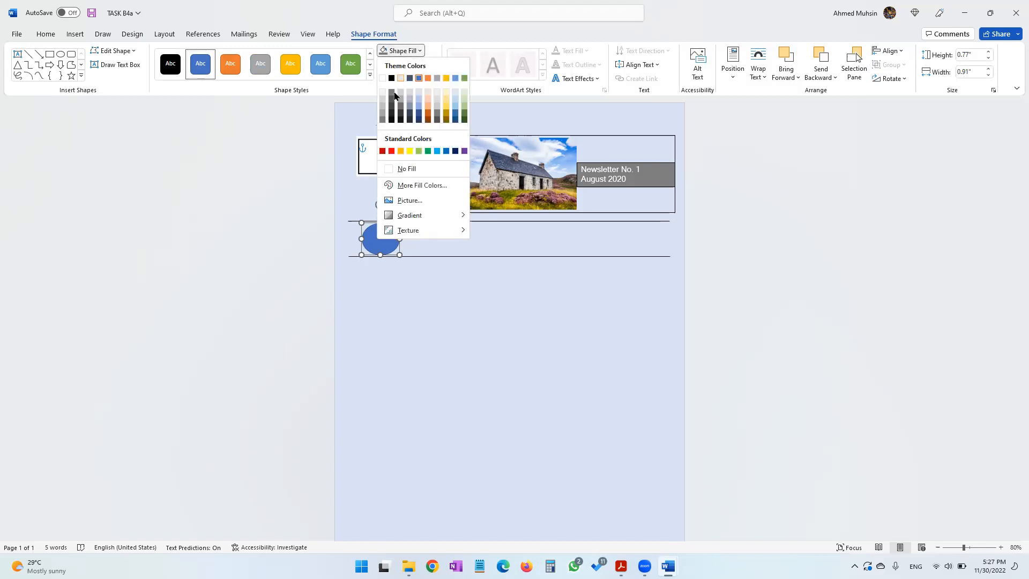
{"action": "left_click", "coordinate": [383, 119]}
{"action": "left_click", "coordinate": [407, 64]}
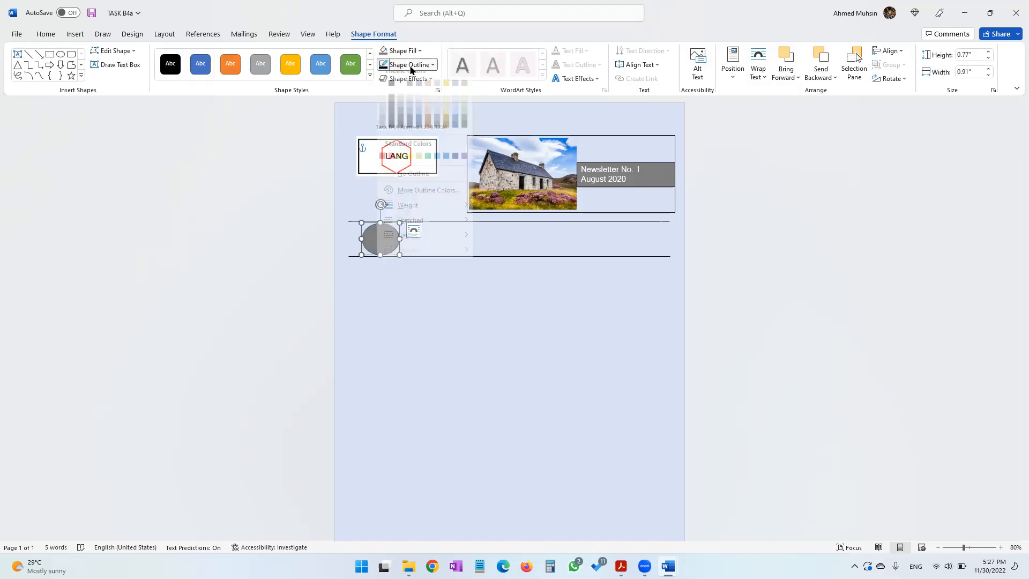
{"action": "left_click", "coordinate": [413, 182]}
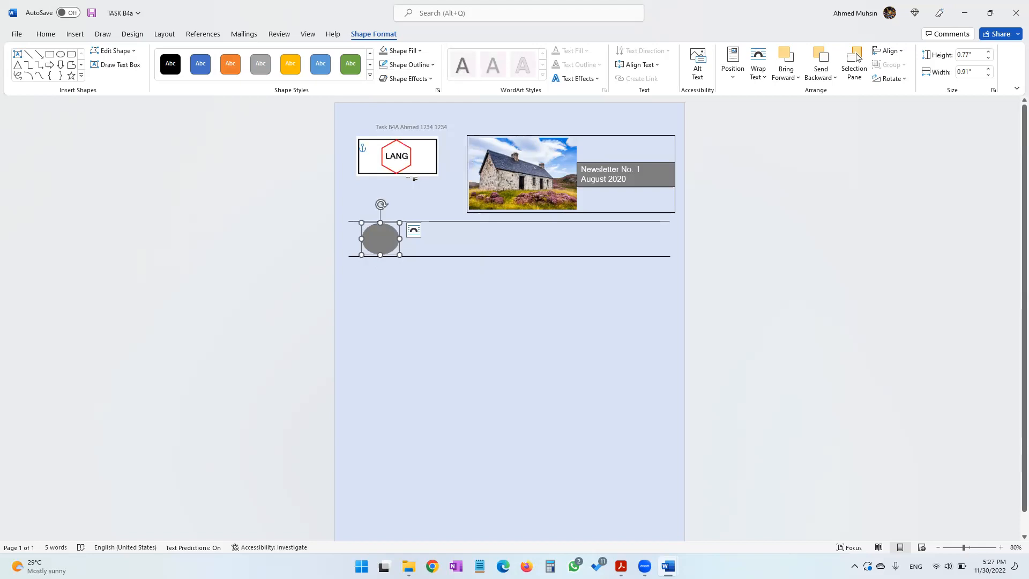
Duplicate the grey oval and nudge the copy right beside the first one
{"action": "left_click_drag", "start_coordinate": [380, 238], "coordinate": [387, 242]}
{"action": "key", "text": "Up"}
{"action": "key", "text": "Up"}
{"action": "key", "text": "Up"}
{"action": "key", "text": "Up"}
{"action": "key", "text": "Up"}
{"action": "key", "text": "Up"}
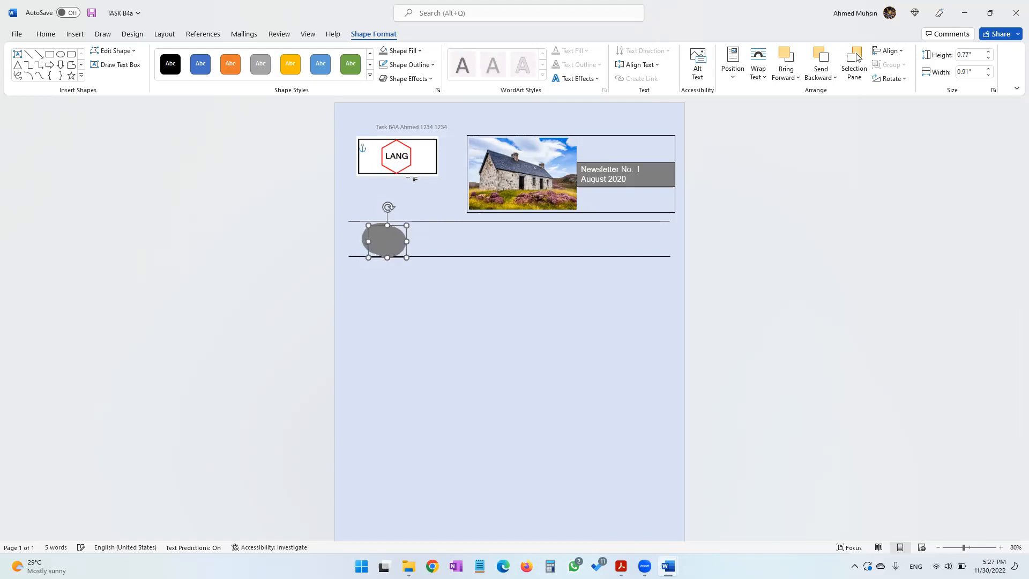
{"action": "key", "text": "Right"}
{"action": "key", "text": "Right"}
{"action": "key", "text": "Right"}
{"action": "key", "text": "Right"}
{"action": "key", "text": "Right"}
{"action": "key", "text": "Right"}
{"action": "key", "text": "Right"}
{"action": "key", "text": "Right"}
{"action": "key", "text": "Right"}
{"action": "key", "text": "Right"}
{"action": "key", "text": "Right"}
{"action": "key", "text": "Right"}
{"action": "key", "text": "Right"}
{"action": "key", "text": "Right"}
{"action": "key", "text": "Right"}
{"action": "key", "text": "Right"}
{"action": "key", "text": "Right"}
{"action": "key", "text": "Right"}
{"action": "key", "text": "Right"}
{"action": "key", "text": "Right"}
{"action": "key", "text": "Right"}
{"action": "key", "text": "Right"}
{"action": "key", "text": "Right"}
{"action": "key", "text": "Right"}
{"action": "key", "text": "Right"}
{"action": "key", "text": "Right"}
{"action": "key", "text": "Right"}
{"action": "key", "text": "Right"}
{"action": "key", "text": "Right"}
{"action": "key", "text": "Right"}
{"action": "key", "text": "Right"}
{"action": "key", "text": "Right"}
{"action": "key", "text": "Right"}
{"action": "key", "text": "Right"}
{"action": "key", "text": "Right"}
{"action": "key", "text": "Right"}
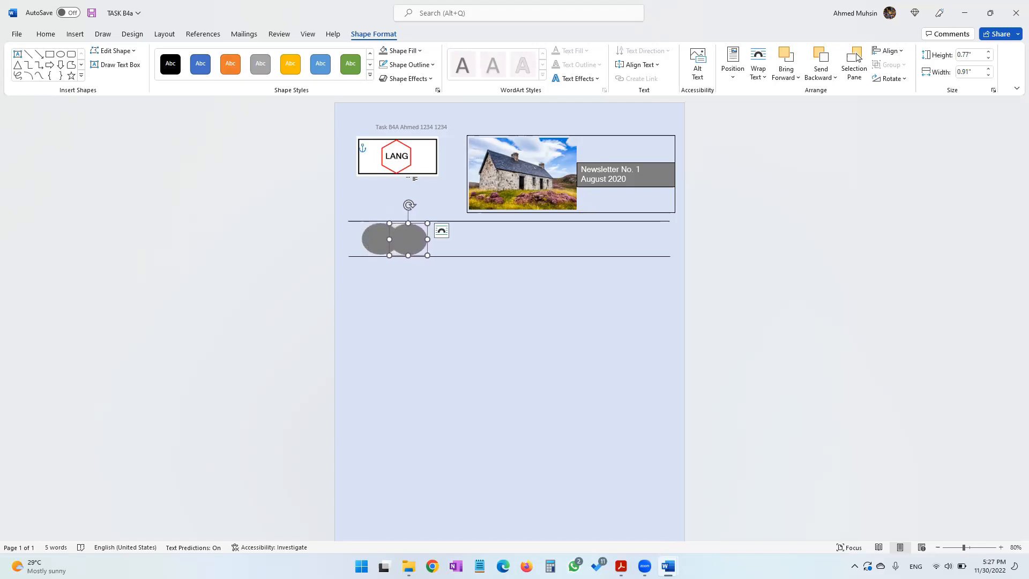
{"action": "key", "text": "Right"}
{"action": "key", "text": "Right"}
{"action": "key", "text": "Right"}
{"action": "key", "text": "Right"}
{"action": "key", "text": "Right"}
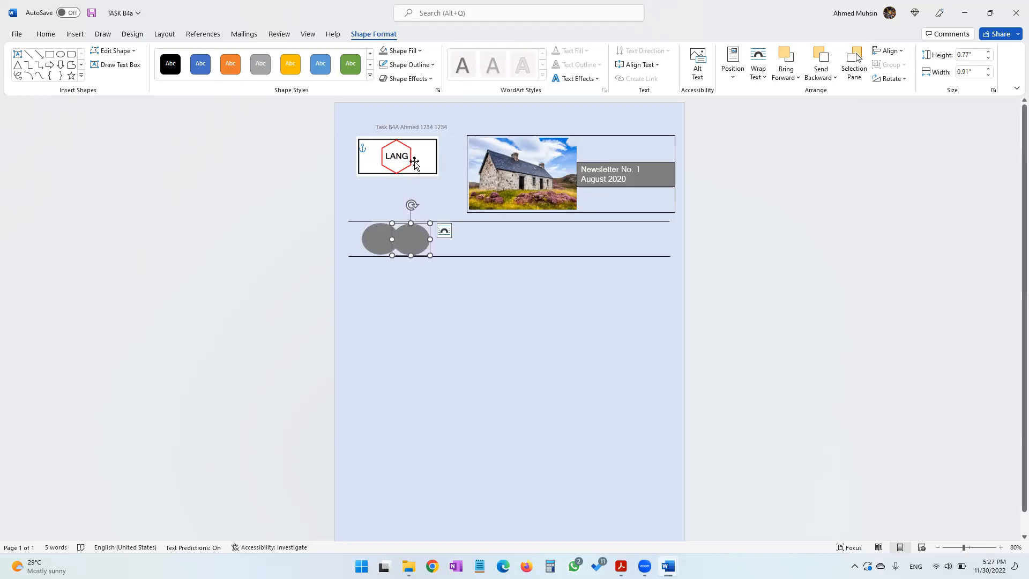
View the design page, then fill the second oval yellow
{"action": "key", "text": "alt+Tab"}
{"action": "key", "text": "alt+Tab"}
{"action": "left_click", "coordinate": [419, 50]}
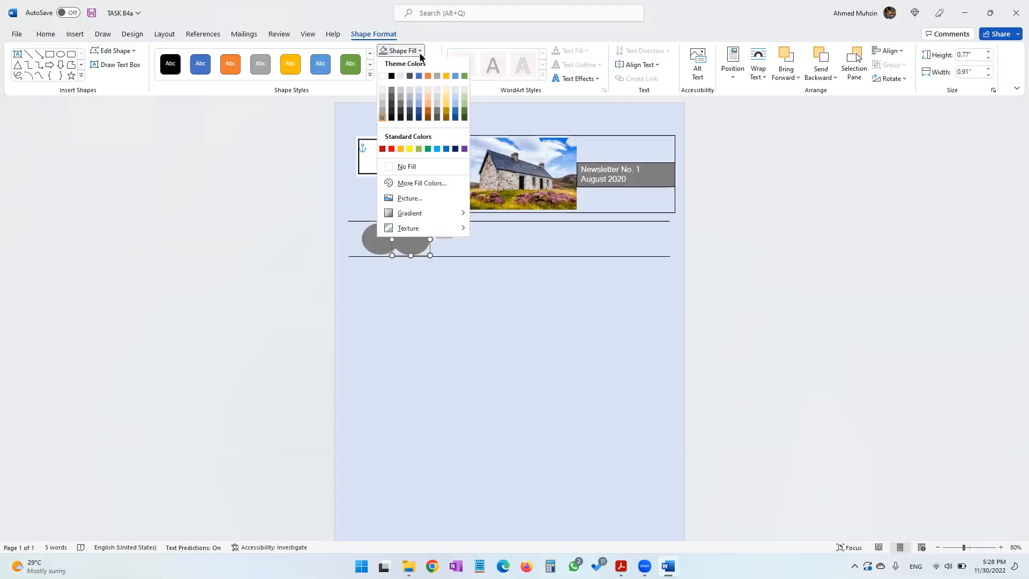
{"action": "left_click", "coordinate": [409, 152]}
Paste another grey oval and nudge it into place to the right of the yellow oval
{"action": "key", "text": "ctrl+v"}
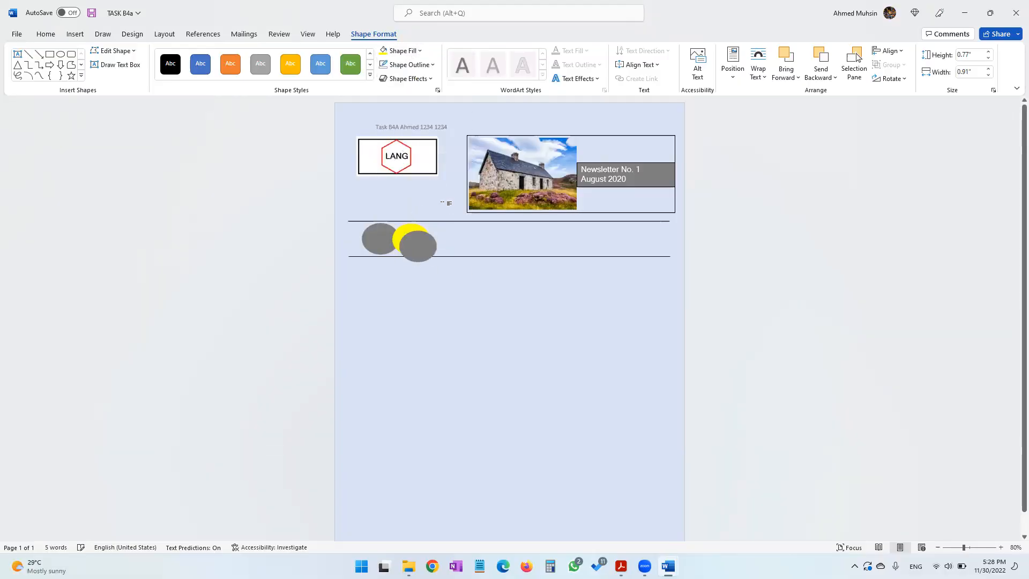
{"action": "key", "text": "Up"}
{"action": "key", "text": "Up"}
{"action": "key", "text": "Up"}
{"action": "key", "text": "Up"}
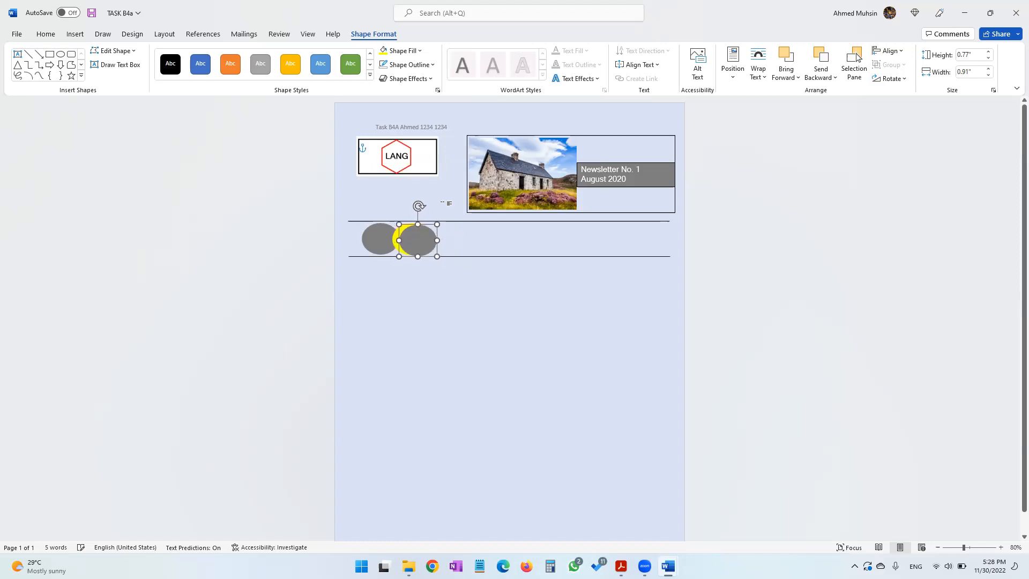
{"action": "key", "text": "Right"}
{"action": "key", "text": "Right"}
{"action": "key", "text": "Right"}
{"action": "key", "text": "Right"}
{"action": "key", "text": "Right"}
{"action": "key", "text": "Right"}
{"action": "key", "text": "Right"}
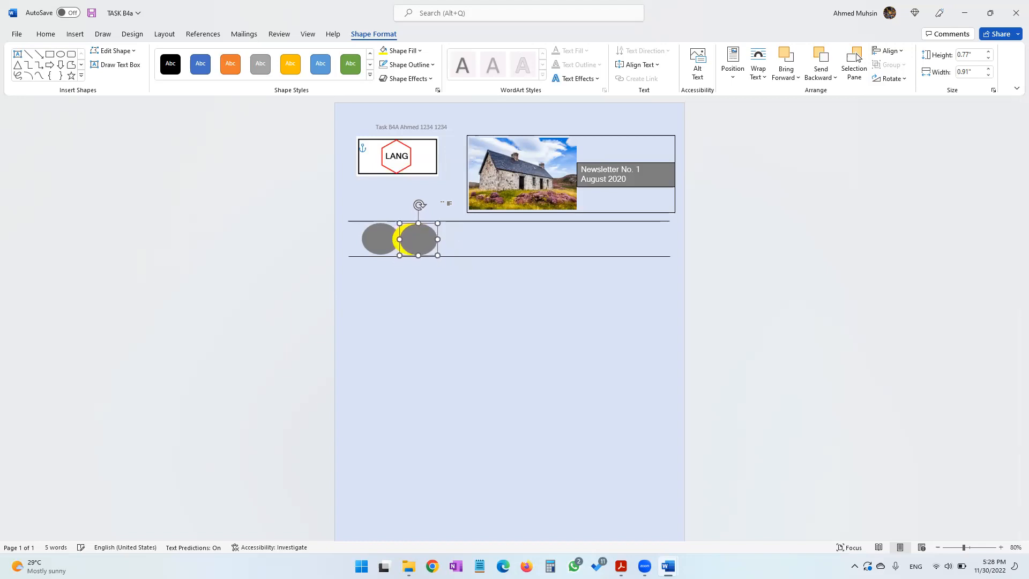
{"action": "key", "text": "Right"}
{"action": "key", "text": "Right"}
{"action": "key", "text": "Right"}
{"action": "key", "text": "Right"}
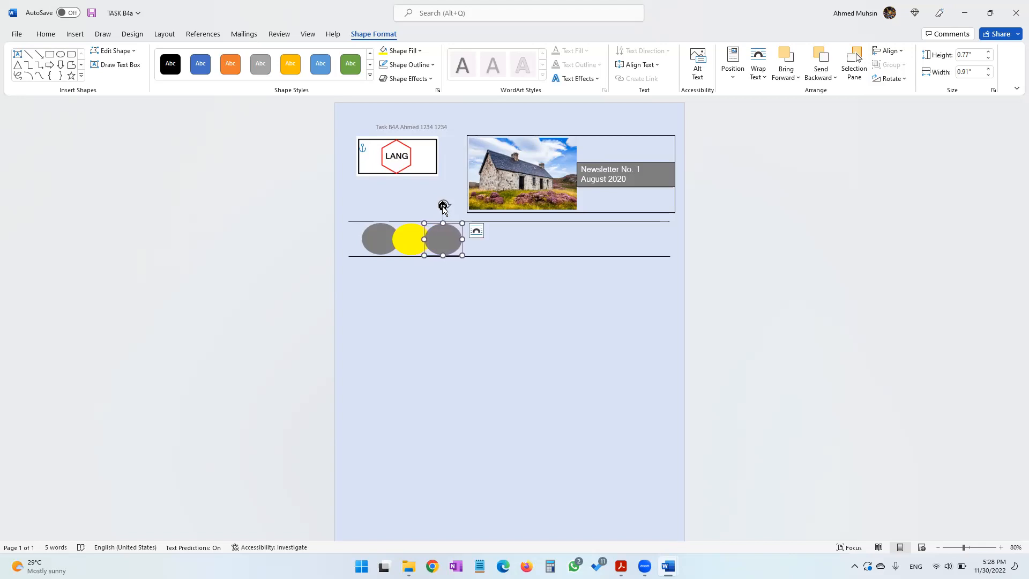
Fill the third oval purple and deselect it
{"action": "left_click", "coordinate": [421, 51]}
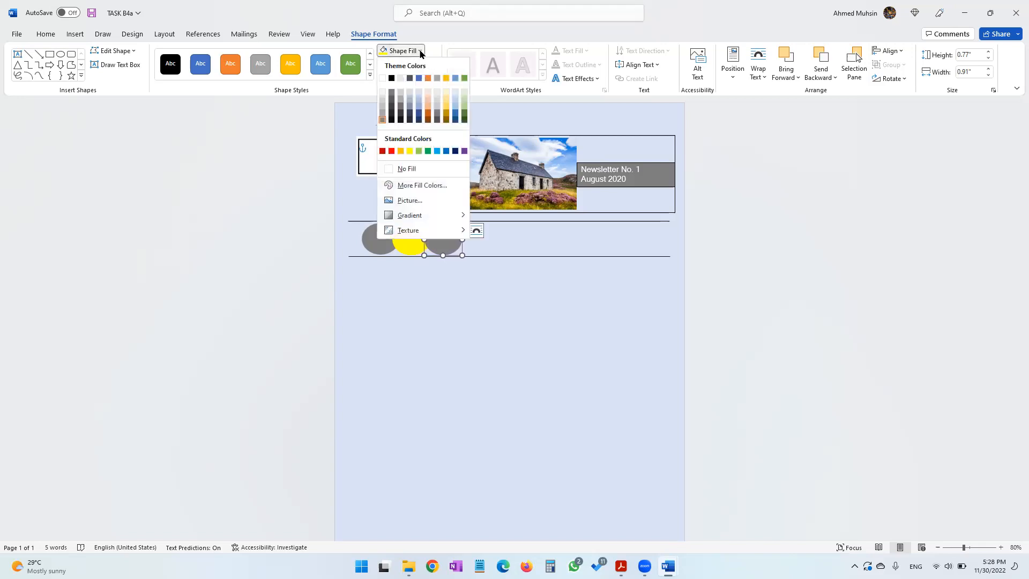
{"action": "left_click", "coordinate": [464, 151]}
{"action": "left_click", "coordinate": [515, 356]}
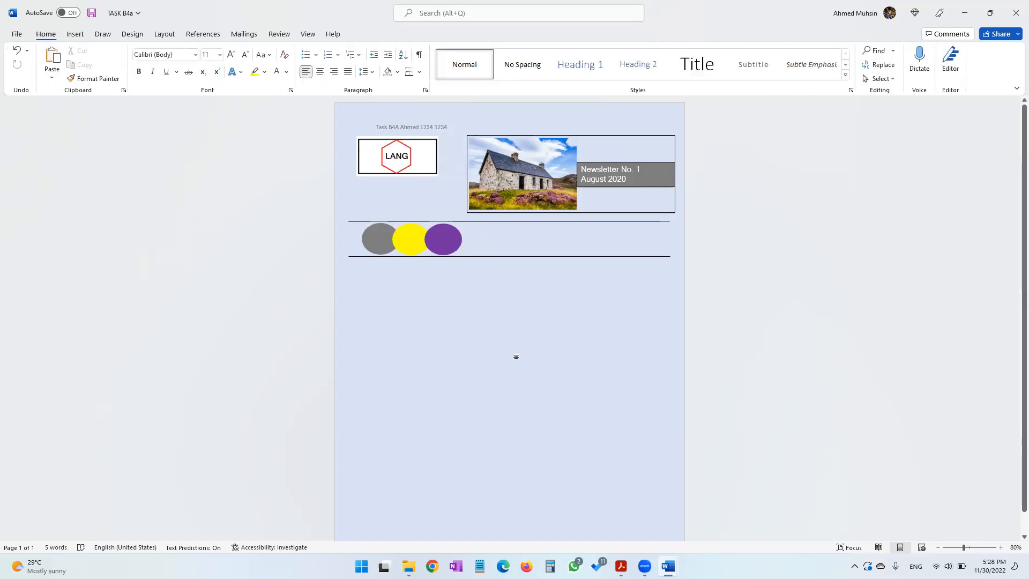
Draw a text box about 5.09" wide and 0.75" high right of the ovals and enter Newsletter
{"action": "key", "text": "alt+Tab"}
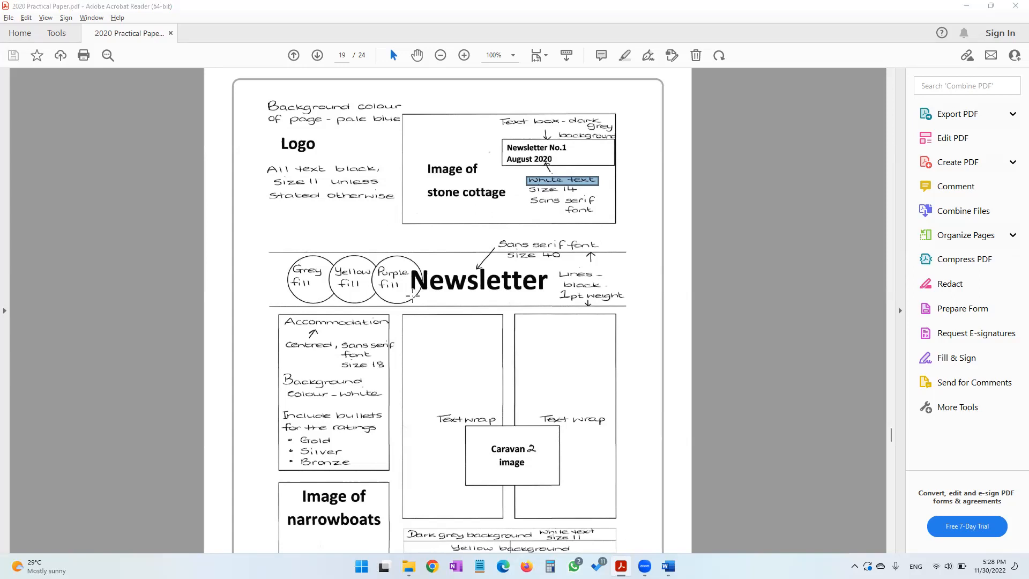
{"action": "key", "text": "alt+Tab"}
{"action": "left_click", "coordinate": [74, 33]}
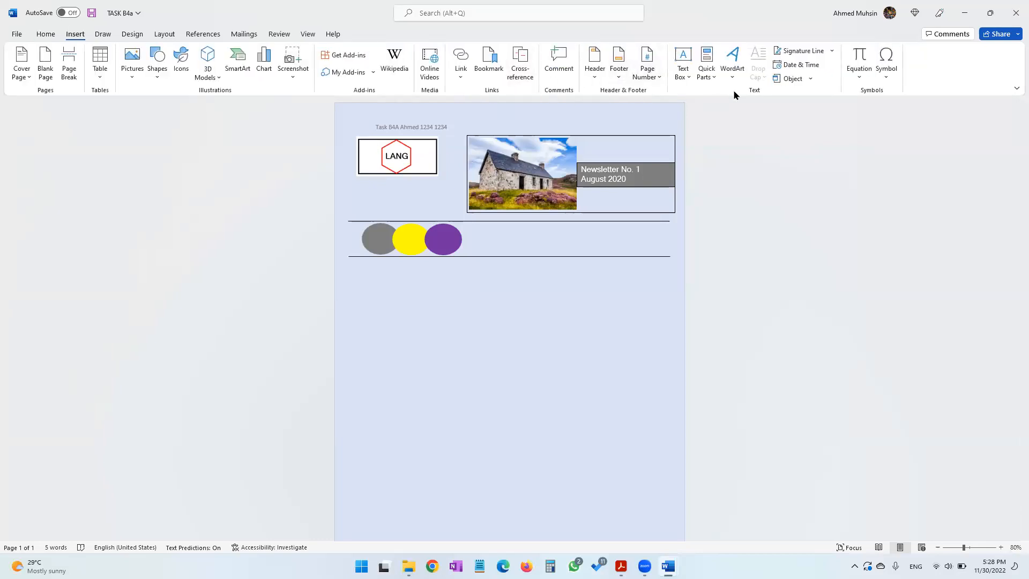
{"action": "left_click", "coordinate": [683, 75]}
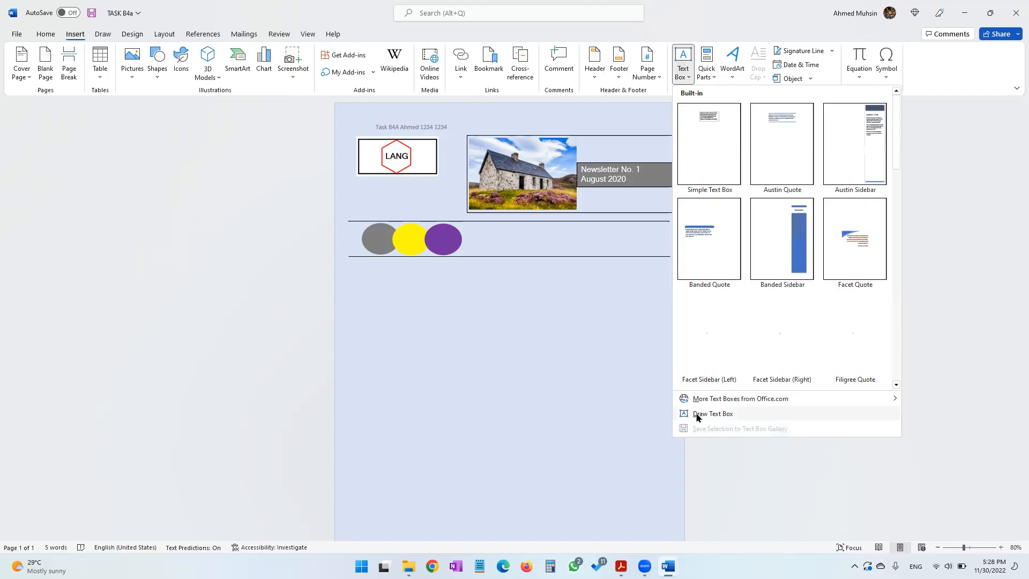
{"action": "left_click", "coordinate": [696, 412]}
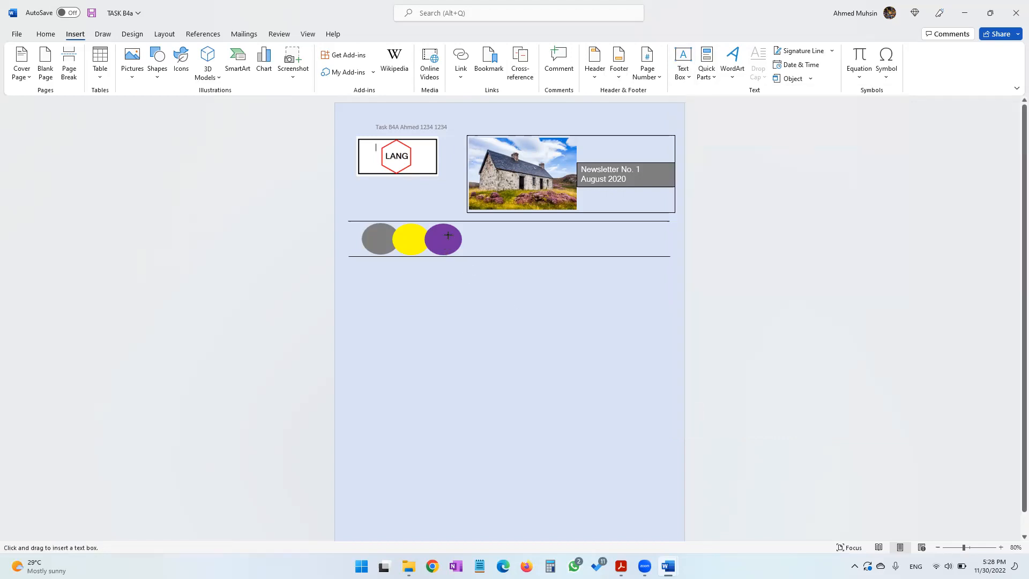
{"action": "left_click_drag", "start_coordinate": [451, 221], "coordinate": [663, 253]}
{"action": "type", "text": "Newsle"}
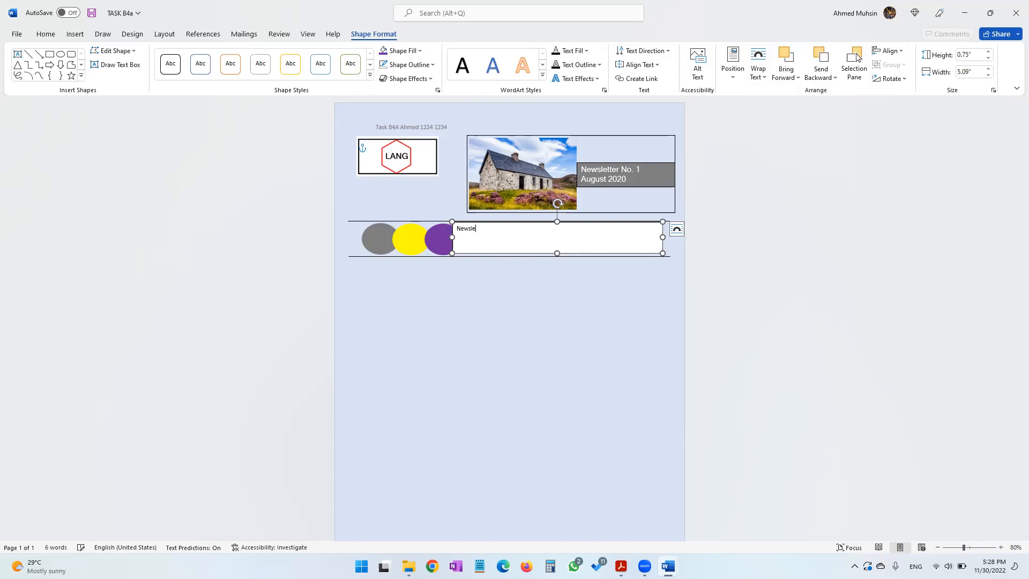
Select the text box text and set its font to Microsoft Sans Serif
{"action": "key", "text": "ctrl+a"}
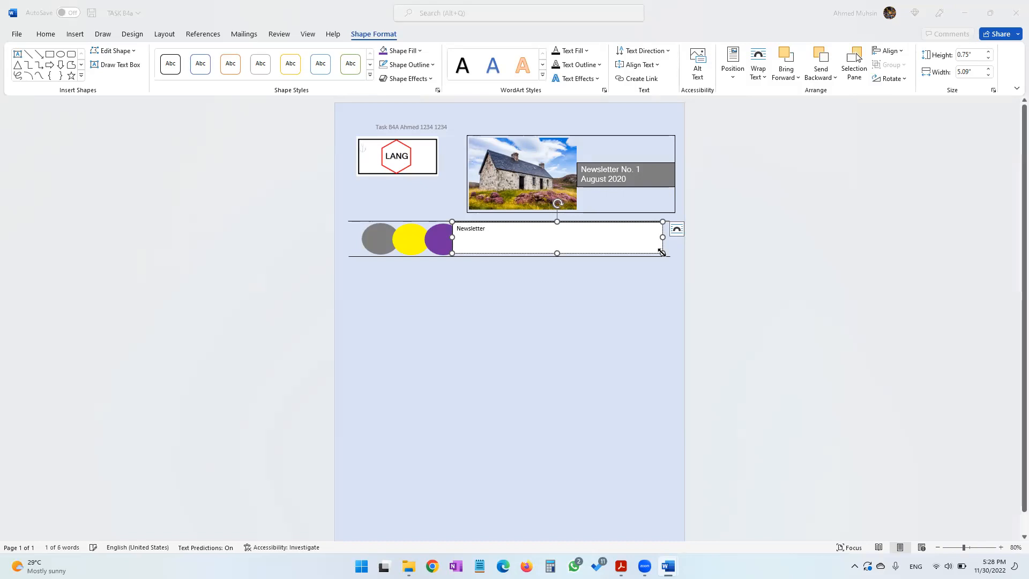
{"action": "key", "text": "alt+Tab"}
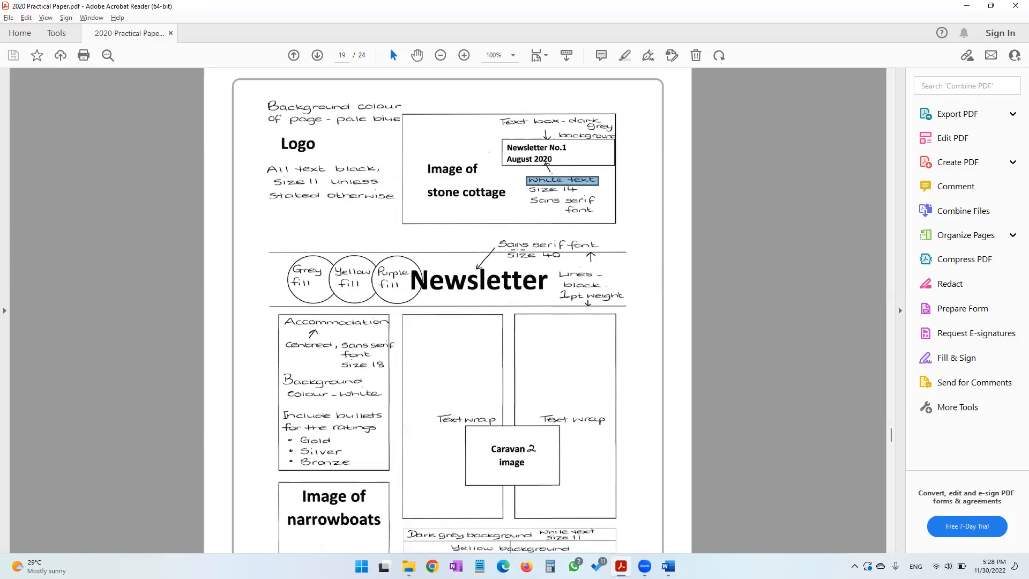
{"action": "key", "text": "alt+Tab"}
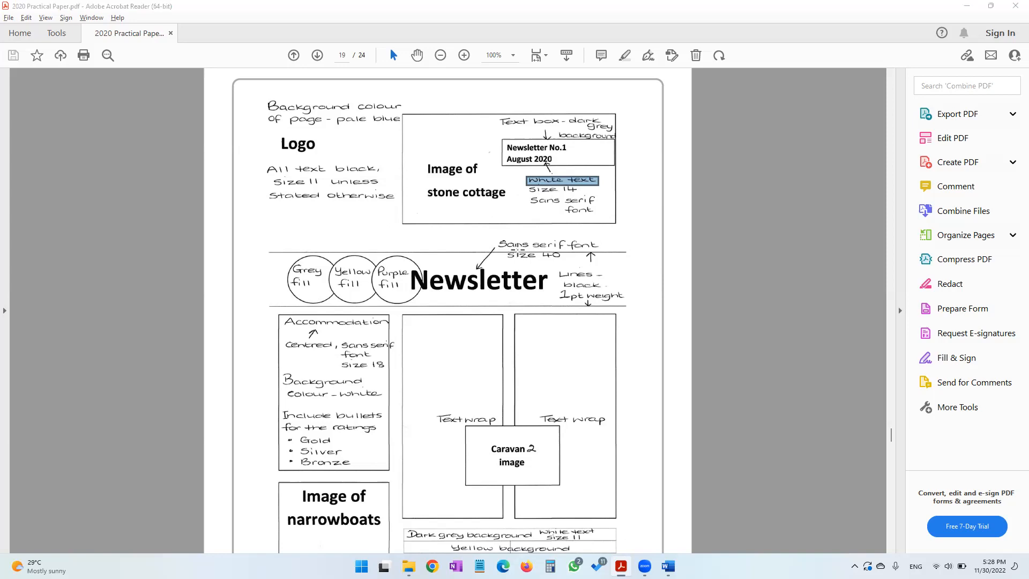
{"action": "left_click", "coordinate": [46, 34]}
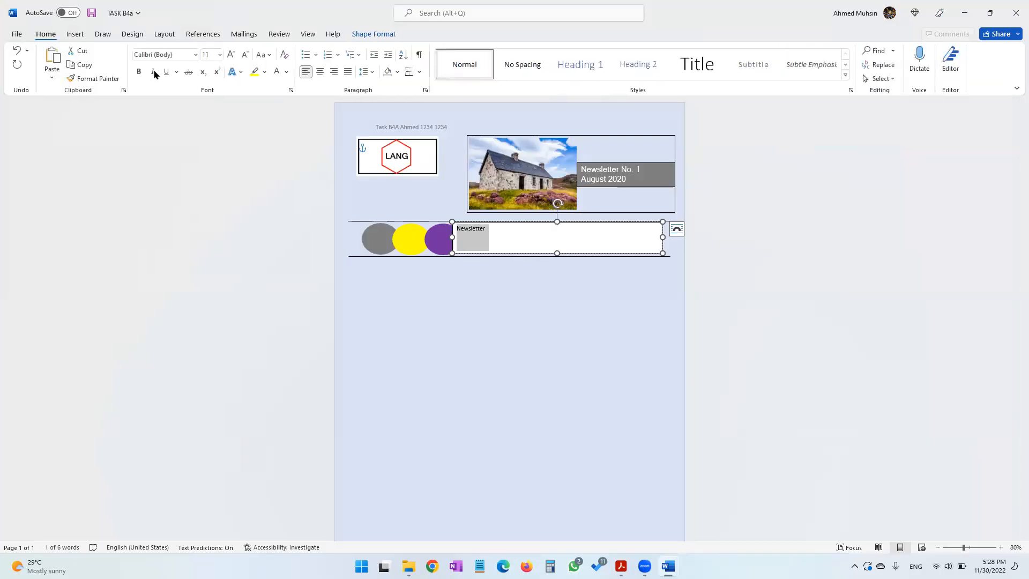
{"action": "left_click", "coordinate": [158, 55]}
{"action": "type", "text": "Microsoft Sans Serif"}
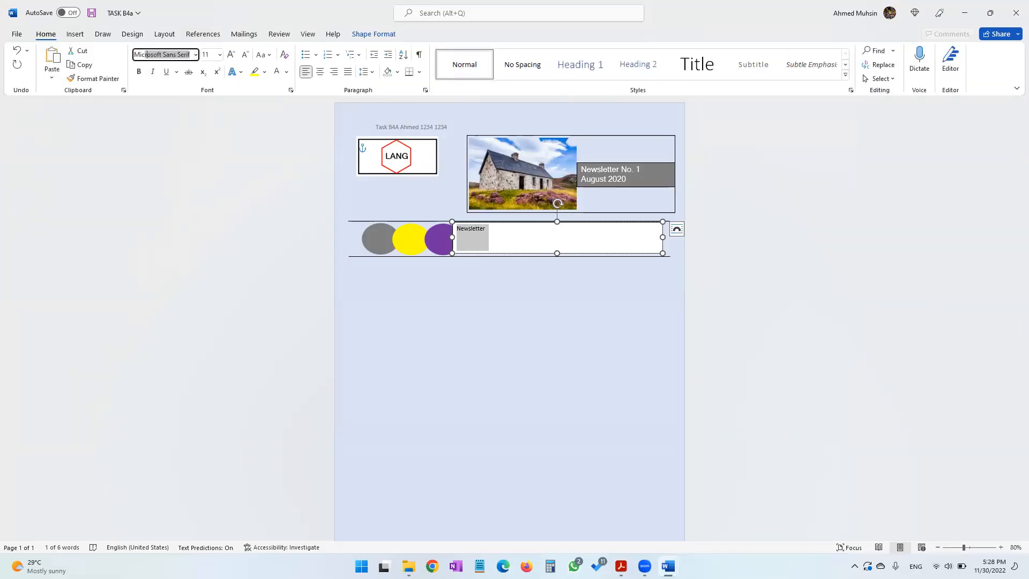
{"action": "key", "text": "Return"}
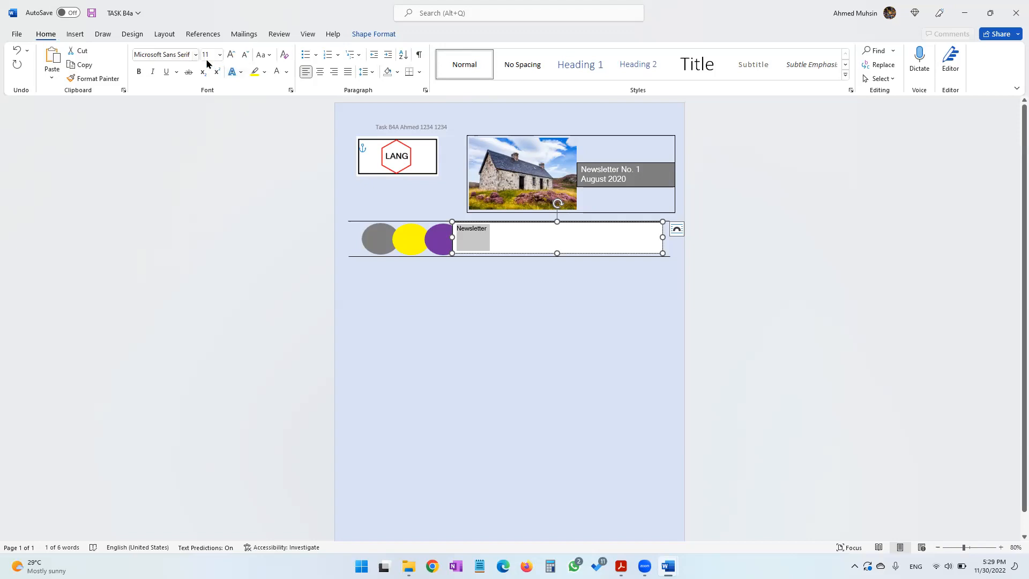
Set the Newsletter text size to 40 and check the design page
{"action": "left_click", "coordinate": [205, 55]}
{"action": "type", "text": "40"}
{"action": "key", "text": "Return"}
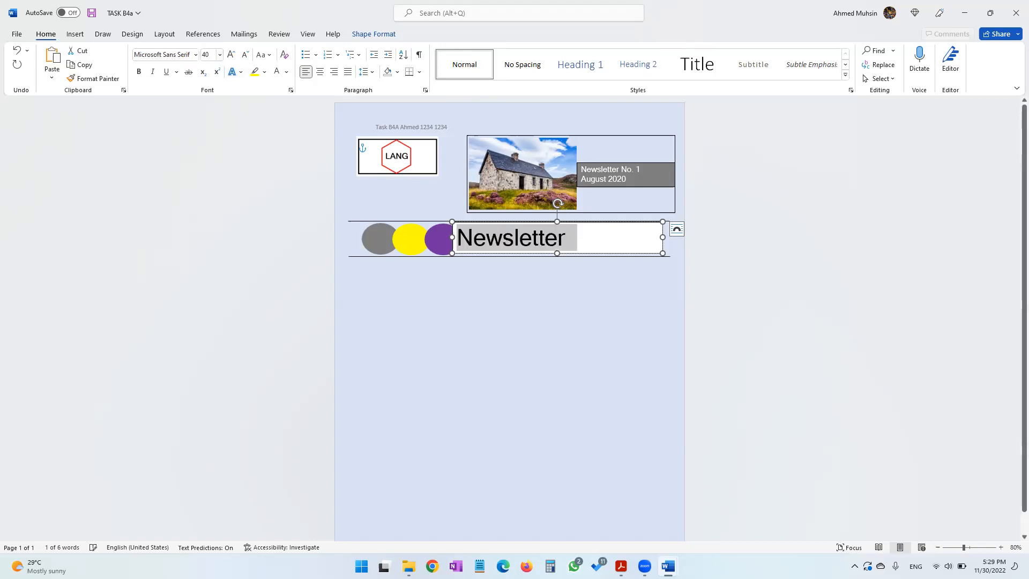
{"action": "key", "text": "alt+Tab"}
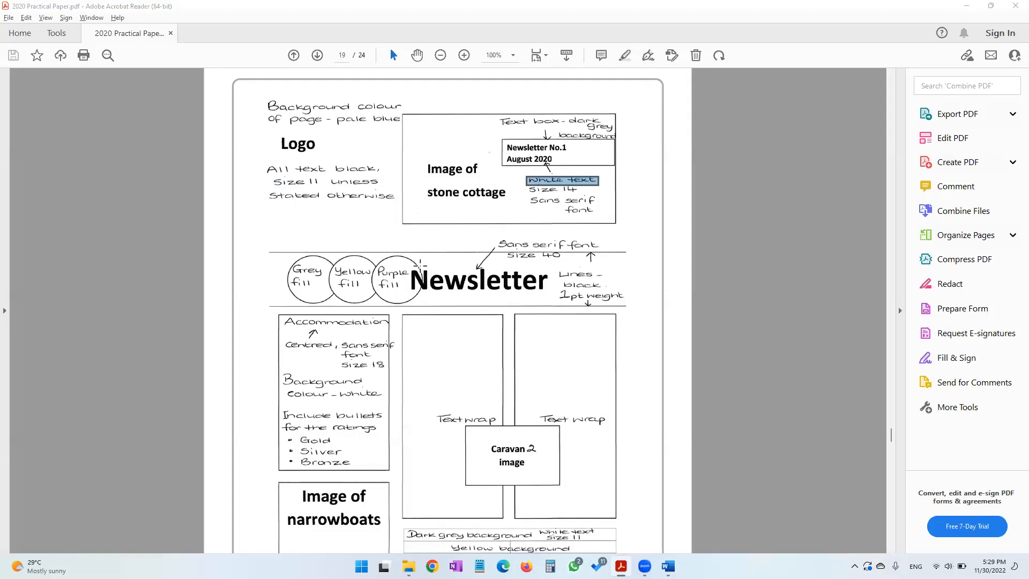
{"action": "key", "text": "alt+Tab"}
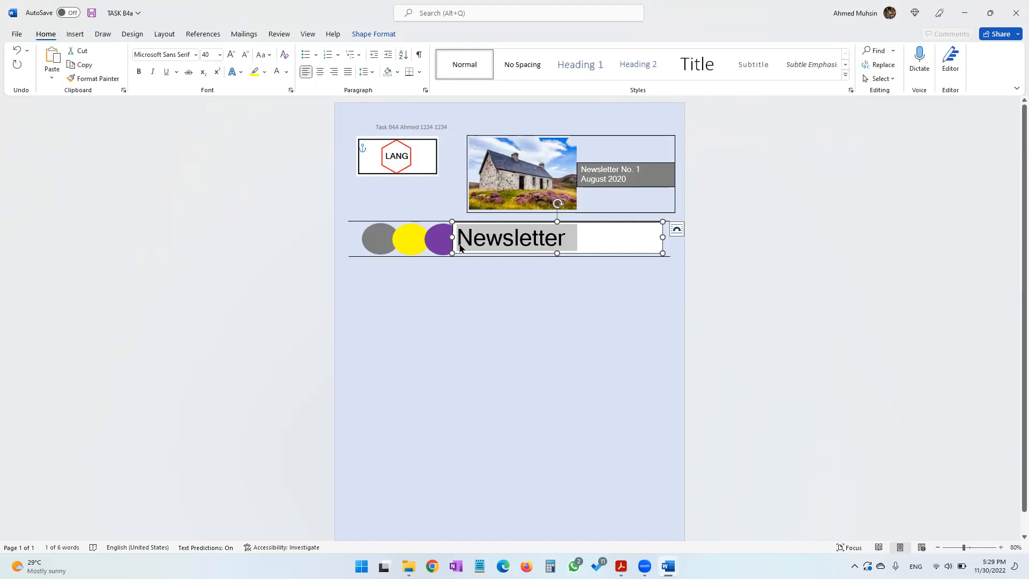
Remove the fill and the outline from the Newsletter text box
{"action": "left_click", "coordinate": [377, 38]}
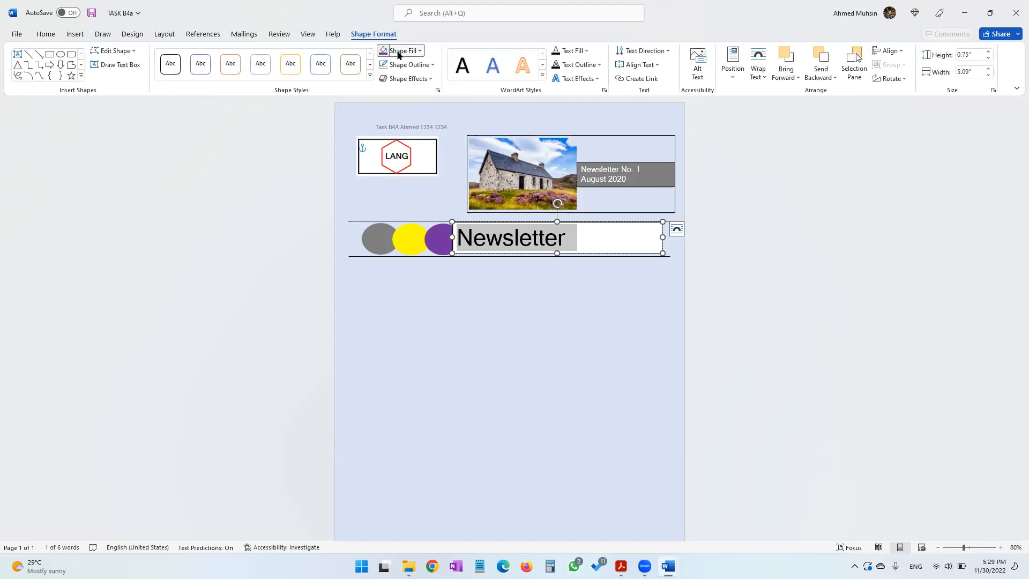
{"action": "left_click", "coordinate": [398, 50]}
{"action": "left_click", "coordinate": [413, 169]}
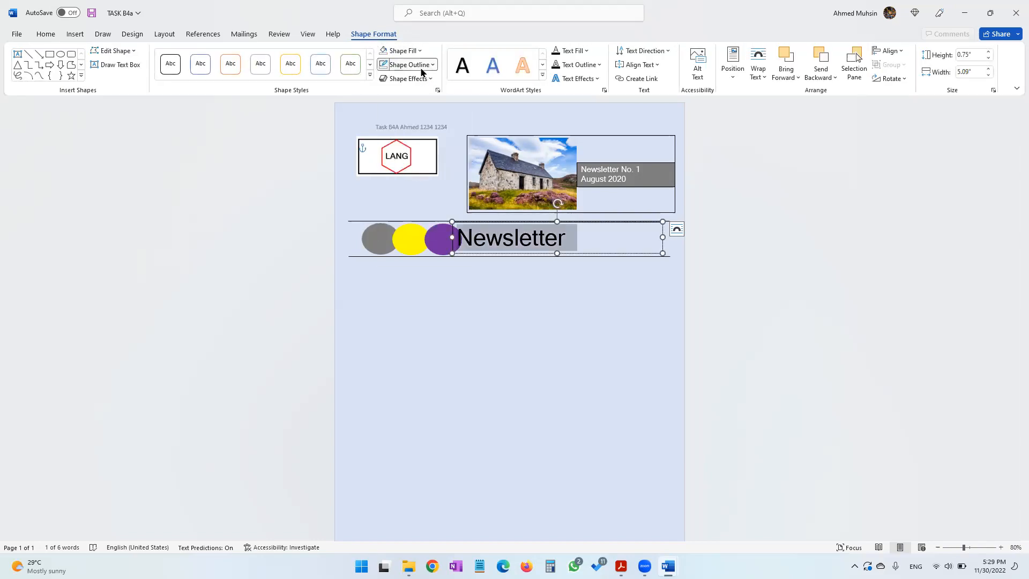
{"action": "left_click", "coordinate": [421, 65]}
{"action": "left_click", "coordinate": [413, 183]}
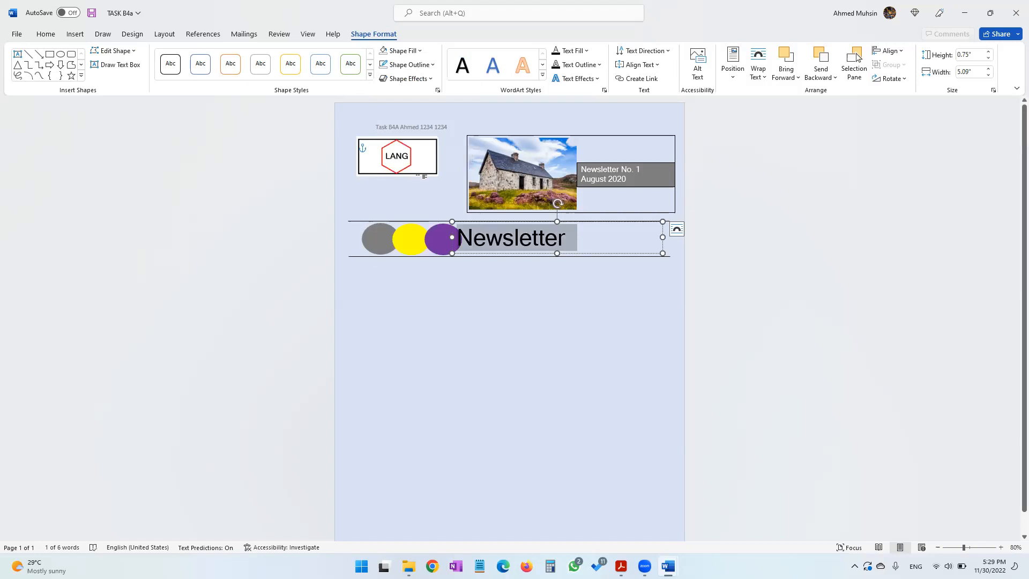
Nudge the Newsletter text box slightly left towards the purple oval and deselect it
{"action": "left_click", "coordinate": [609, 252]}
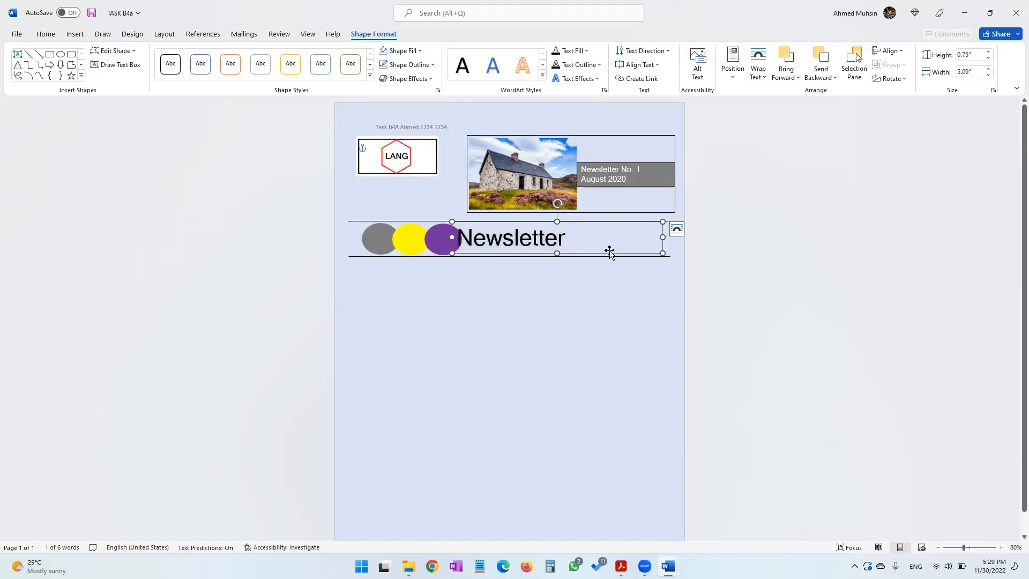
{"action": "key", "text": "Left"}
{"action": "key", "text": "Left"}
{"action": "key", "text": "Left"}
{"action": "key", "text": "Left"}
{"action": "key", "text": "Left"}
{"action": "key", "text": "Left"}
{"action": "key", "text": "Left"}
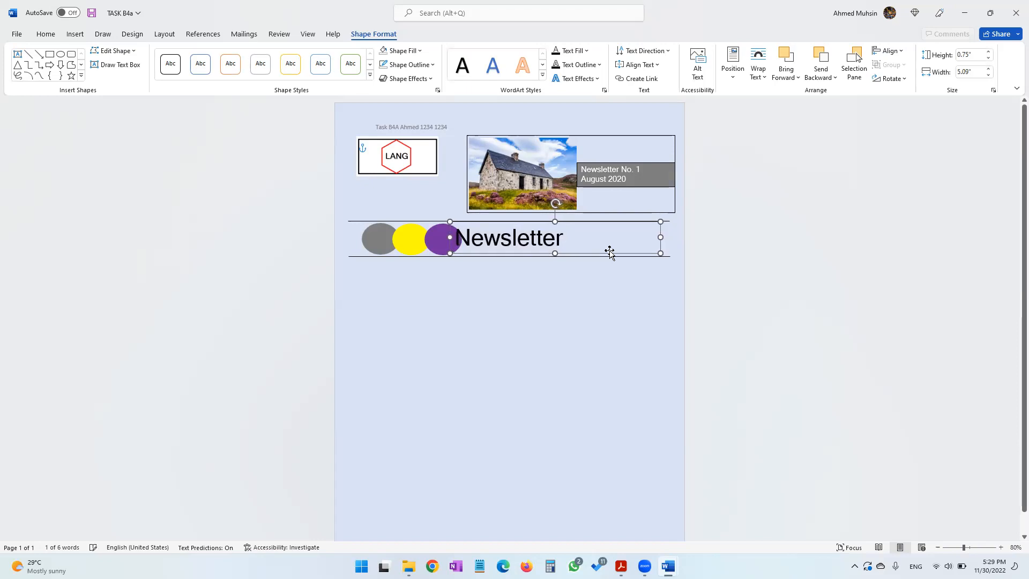
{"action": "key", "text": "Down"}
{"action": "key", "text": "Down"}
{"action": "key", "text": "Down"}
{"action": "key", "text": "Down"}
{"action": "key", "text": "Down"}
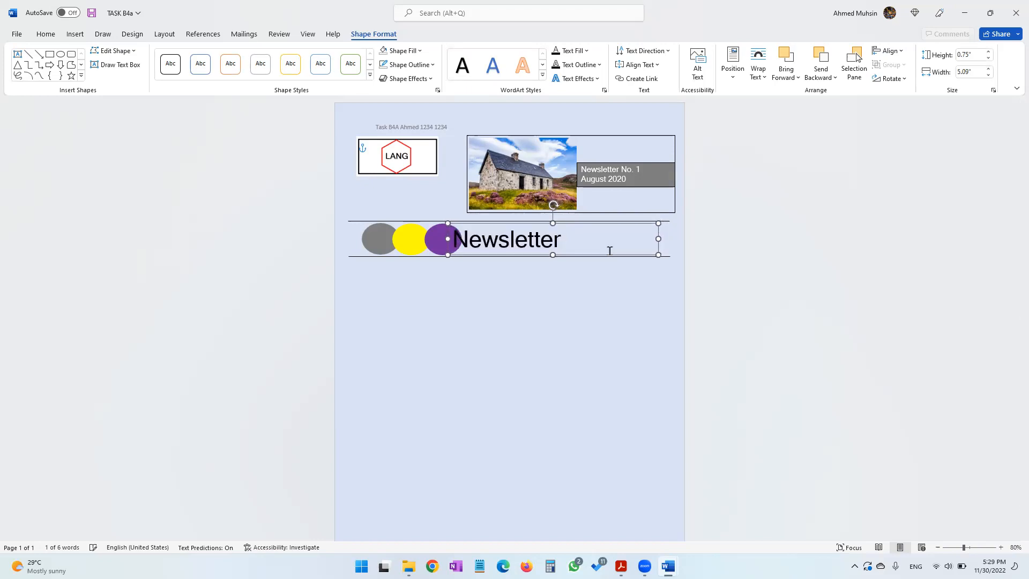
{"action": "key", "text": "Up"}
{"action": "key", "text": "Left"}
{"action": "key", "text": "Left"}
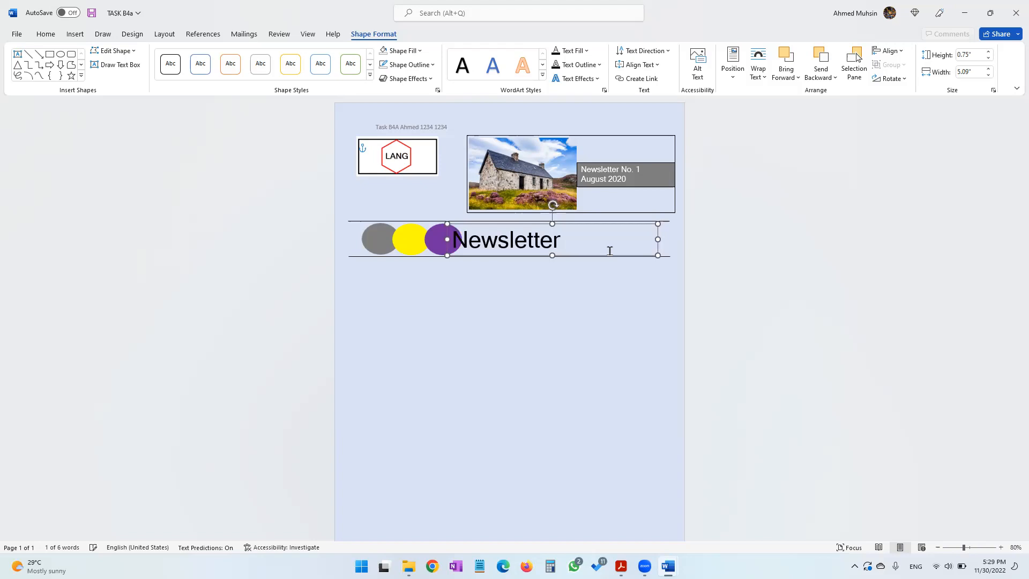
{"action": "left_click", "coordinate": [604, 301]}
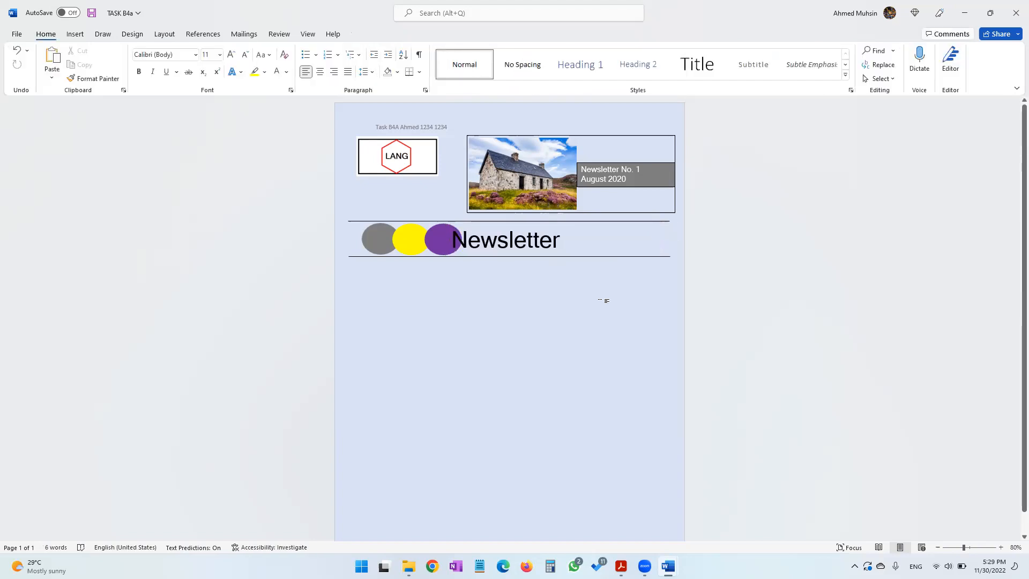
Check the design page, then draw a text box about 2.48" wide and 3.69" high below the ovals
{"action": "key", "text": "super+Tab"}
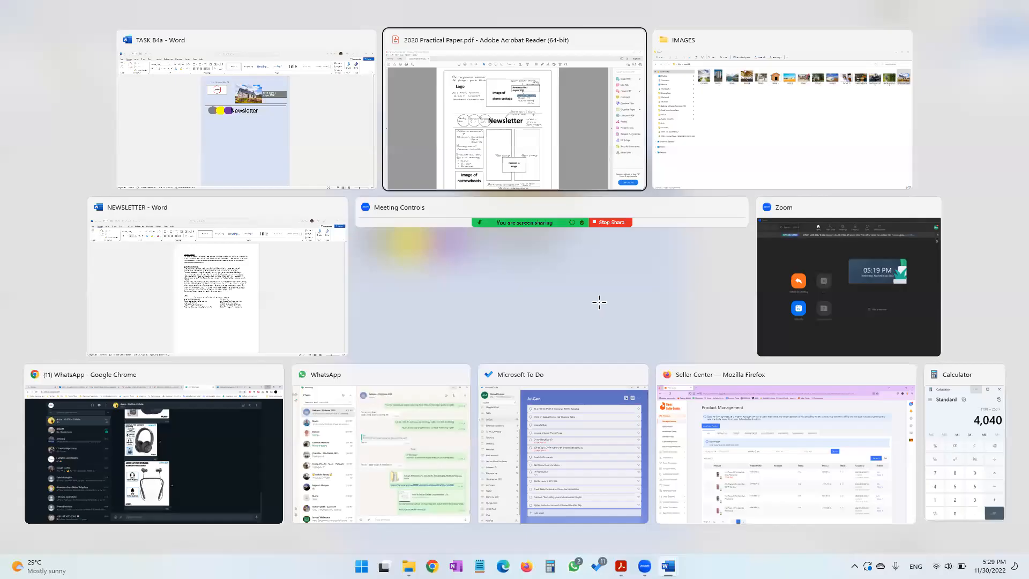
{"action": "key", "text": "Return"}
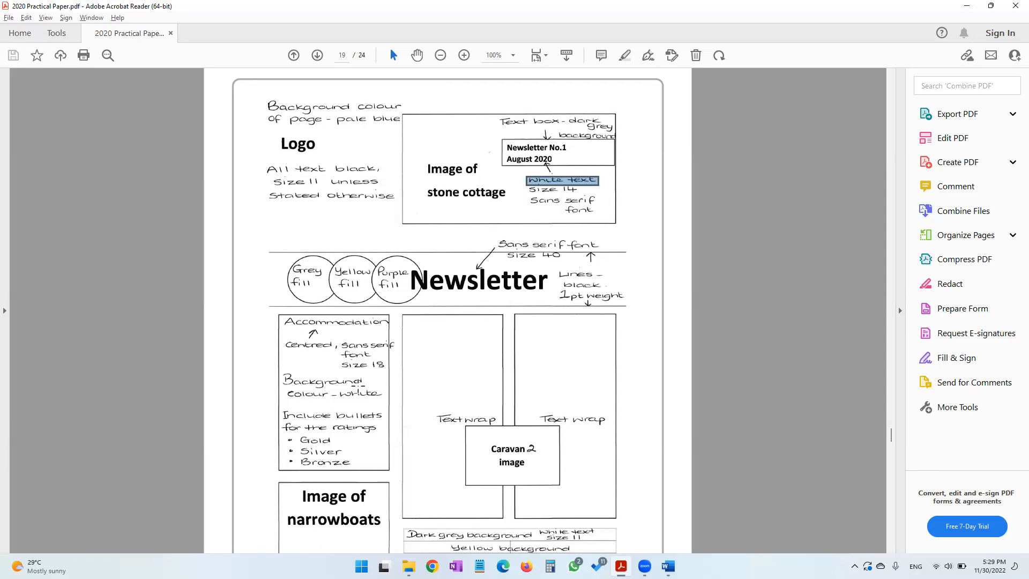
{"action": "scroll", "coordinate": [357, 383], "scroll_direction": "down", "scroll_amount": 3}
{"action": "key", "text": "alt+Tab"}
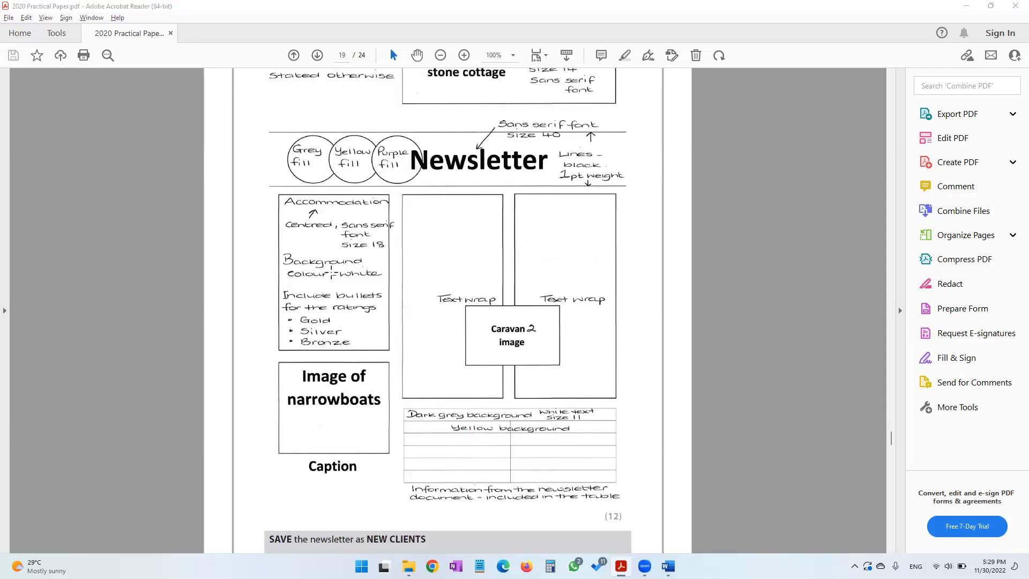
{"action": "left_click", "coordinate": [84, 33]}
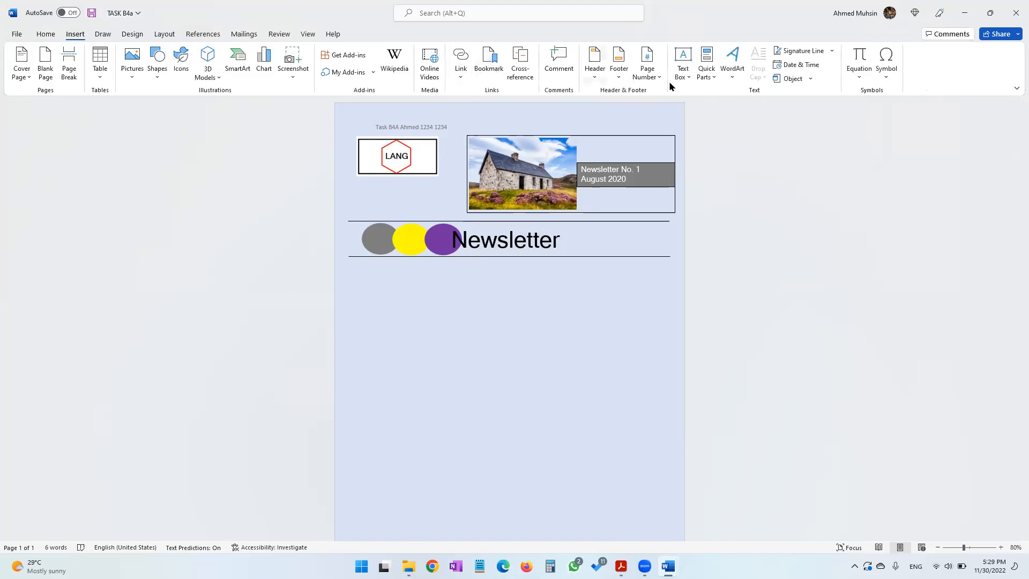
{"action": "left_click", "coordinate": [681, 74]}
{"action": "left_click", "coordinate": [713, 414]}
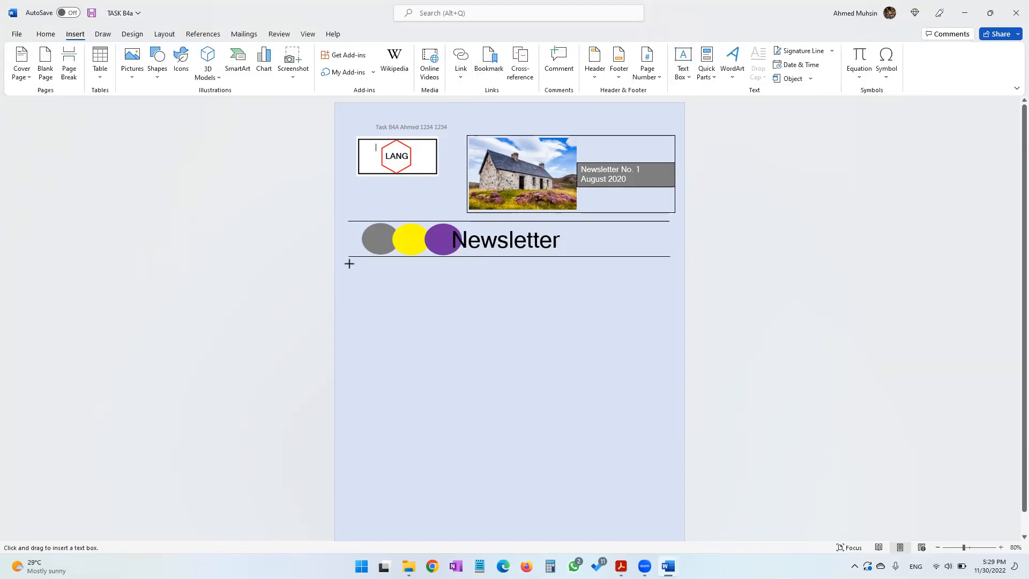
{"action": "left_click_drag", "start_coordinate": [349, 263], "coordinate": [451, 416]}
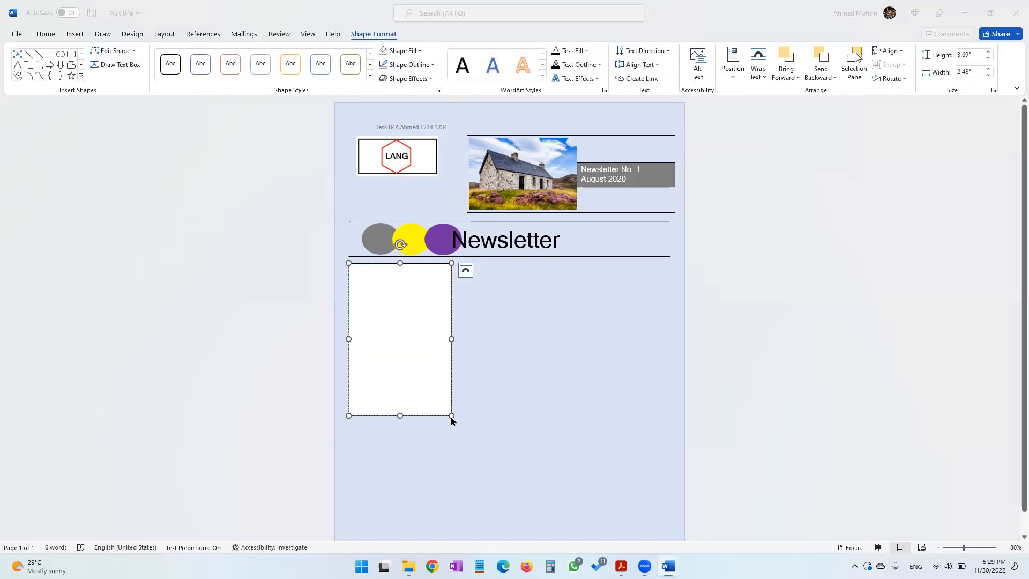
Enter Accommodation as the heading in the new text box
{"action": "key", "text": "alt+Tab"}
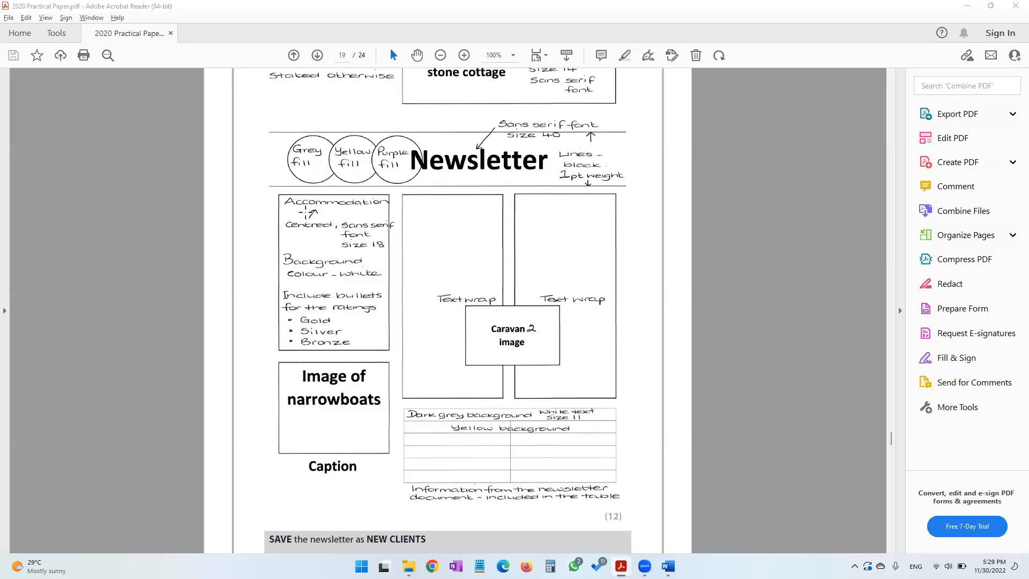
{"action": "key", "text": "alt+Tab"}
{"action": "type", "text": "A"}
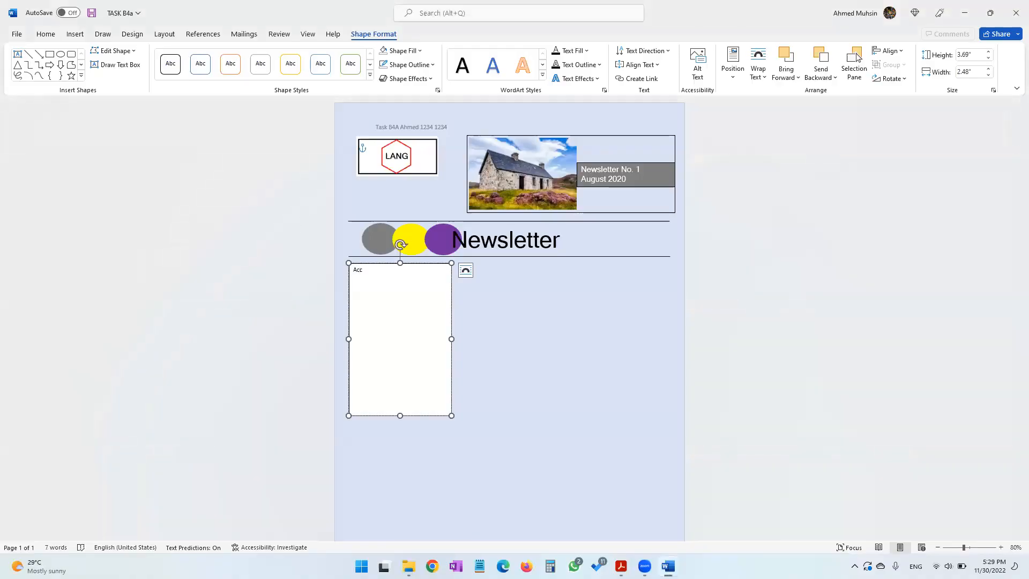
{"action": "type", "text": "ccommodation"}
Select the Accommodation heading and centre it in the text box
{"action": "key", "text": "alt+Tab"}
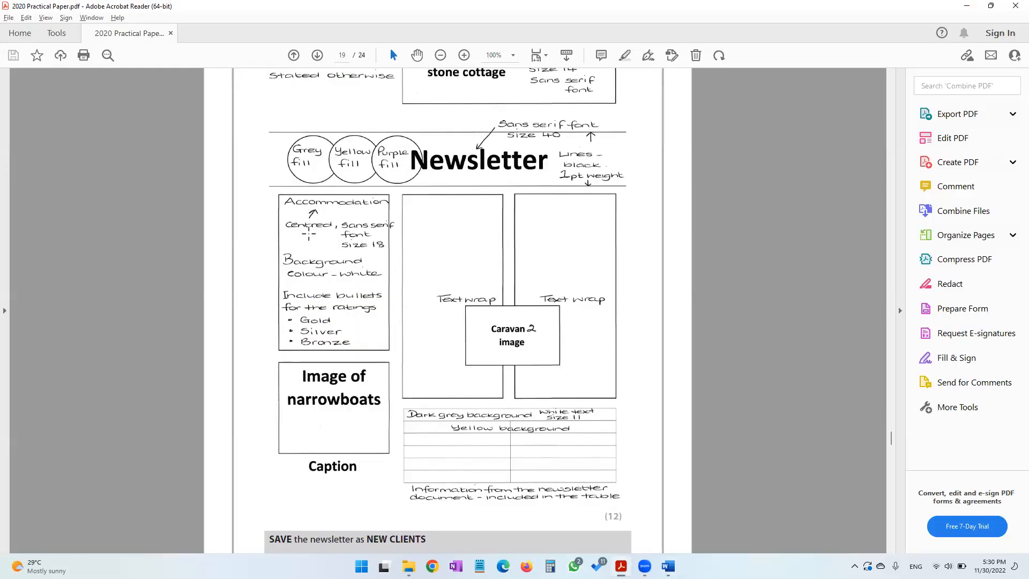
{"action": "key", "text": "alt+Tab"}
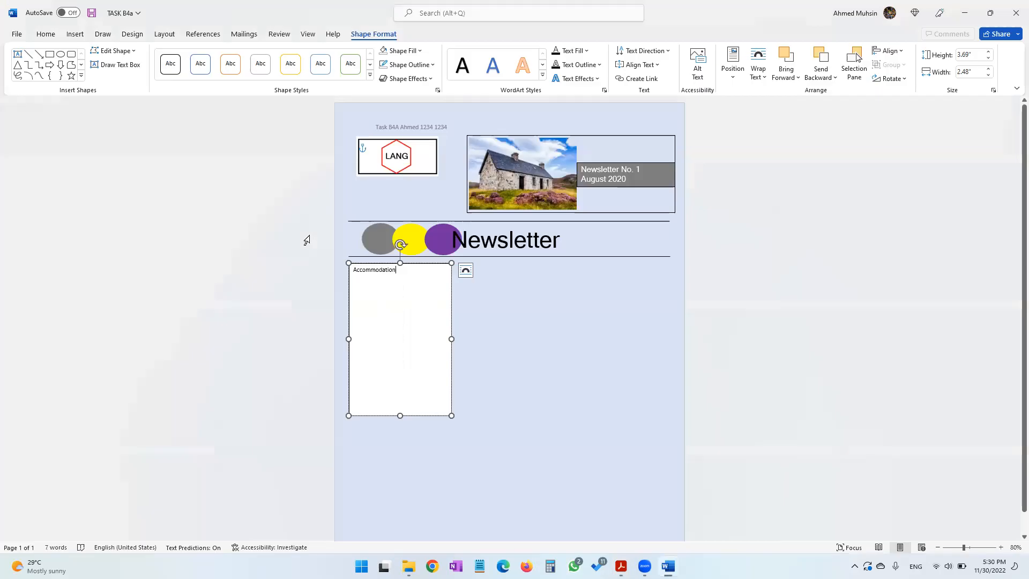
{"action": "left_click_drag", "start_coordinate": [399, 274], "coordinate": [351, 271]}
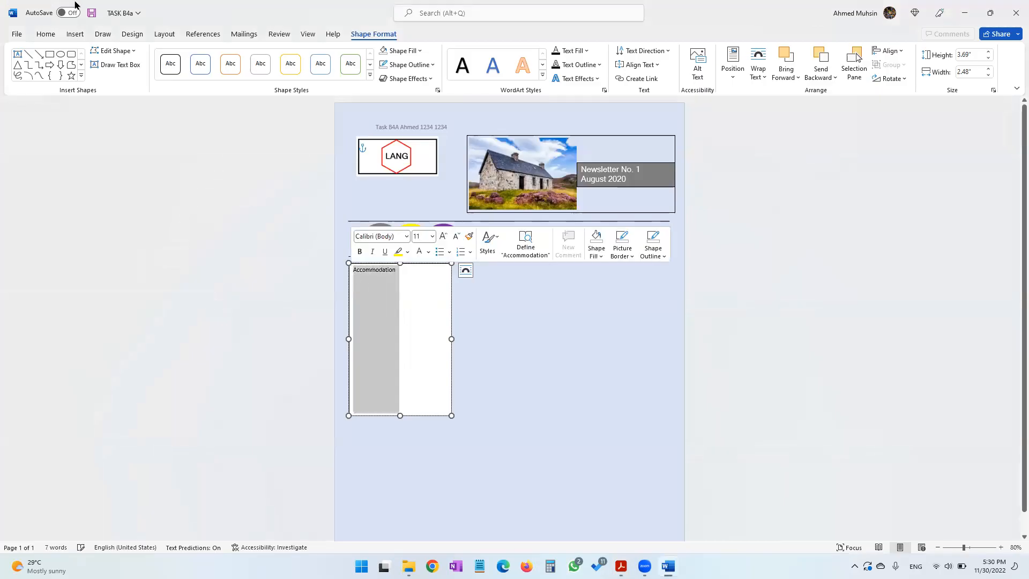
{"action": "left_click", "coordinate": [46, 35]}
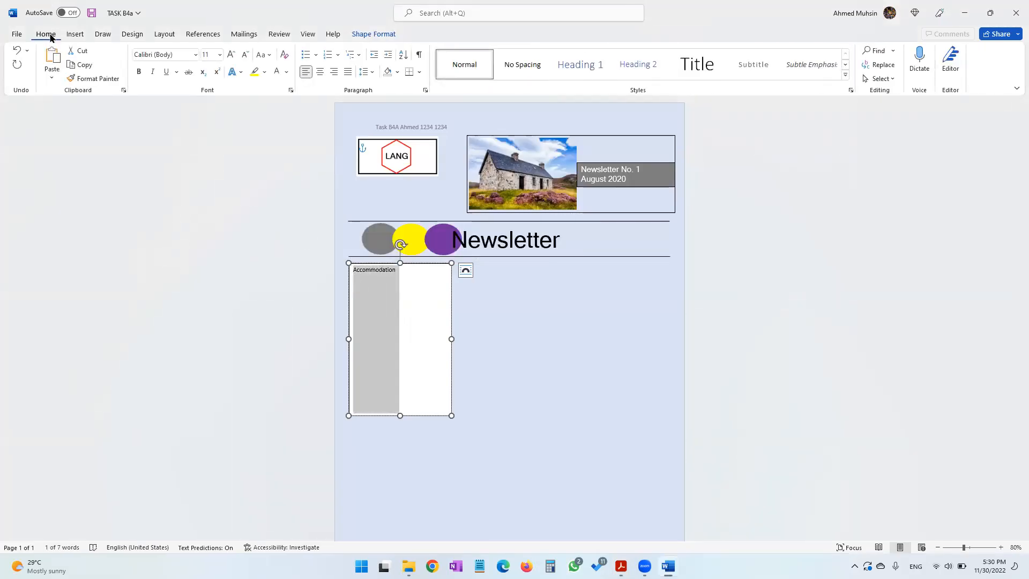
{"action": "left_click", "coordinate": [321, 73]}
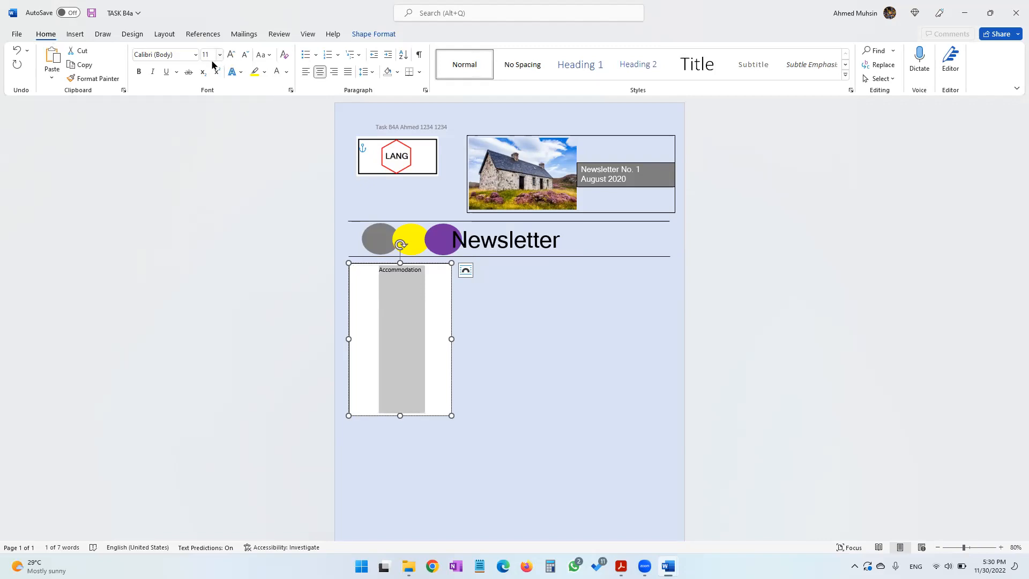
Set the Accommodation heading to size 18 and Microsoft Sans Serif font
{"action": "key", "text": "alt+Tab"}
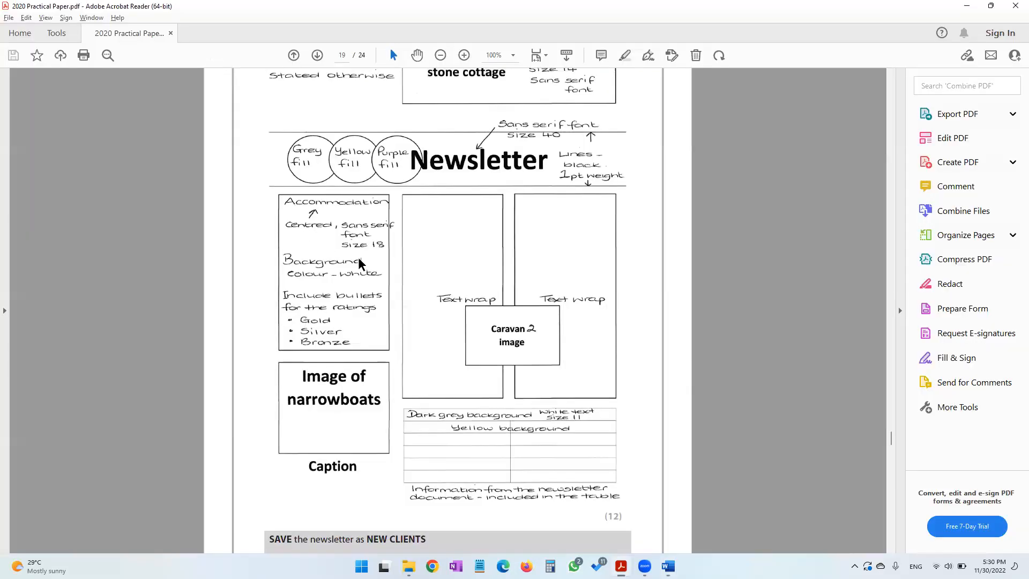
{"action": "key", "text": "alt+Tab"}
{"action": "left_click", "coordinate": [207, 54]}
{"action": "type", "text": "18"}
{"action": "key", "text": "Return"}
{"action": "left_click", "coordinate": [171, 56]}
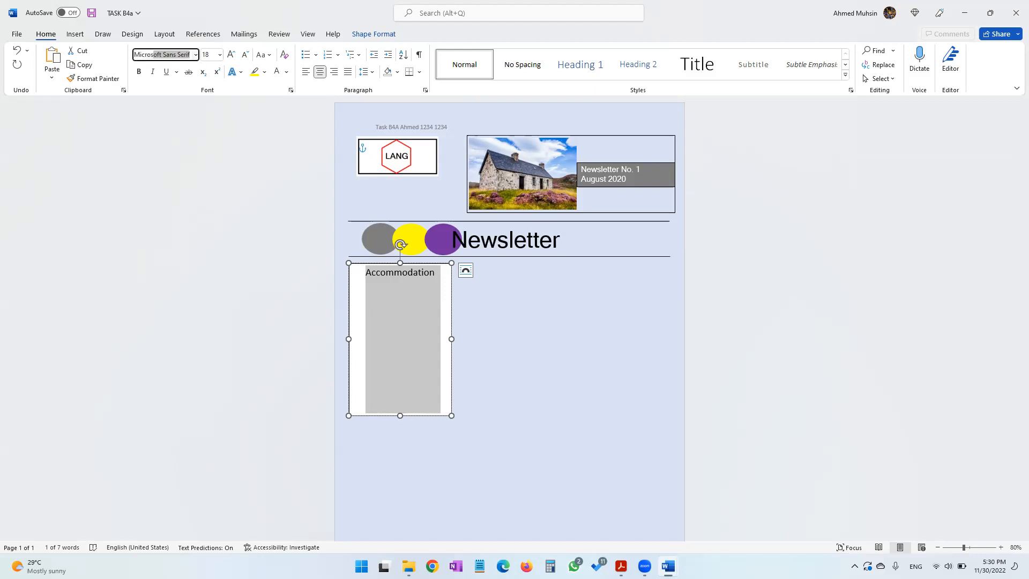
{"action": "key", "text": "Return"}
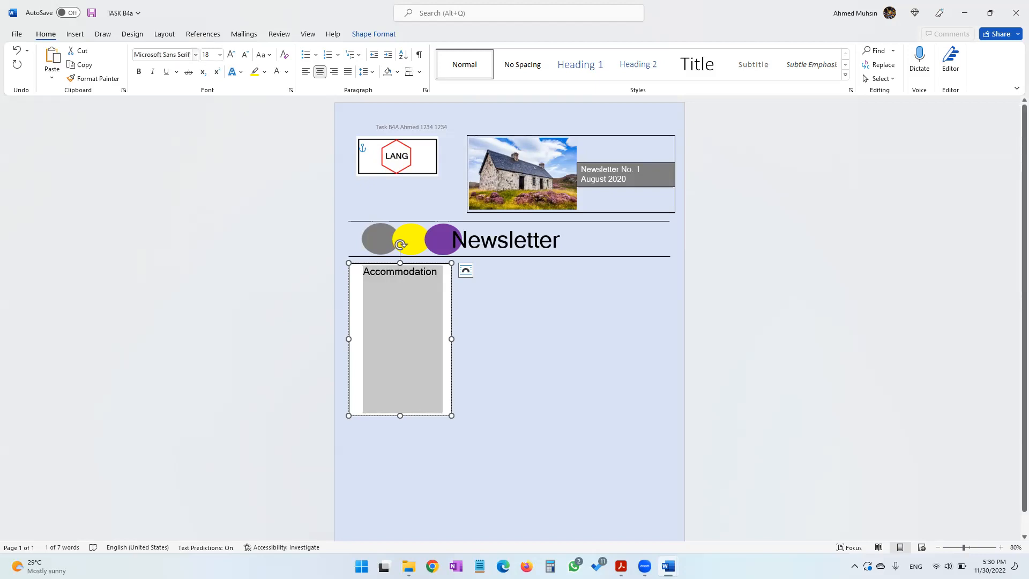
Copy the accommodation paragraph from the NEWSLETTER document
{"action": "key", "text": "alt+Tab"}
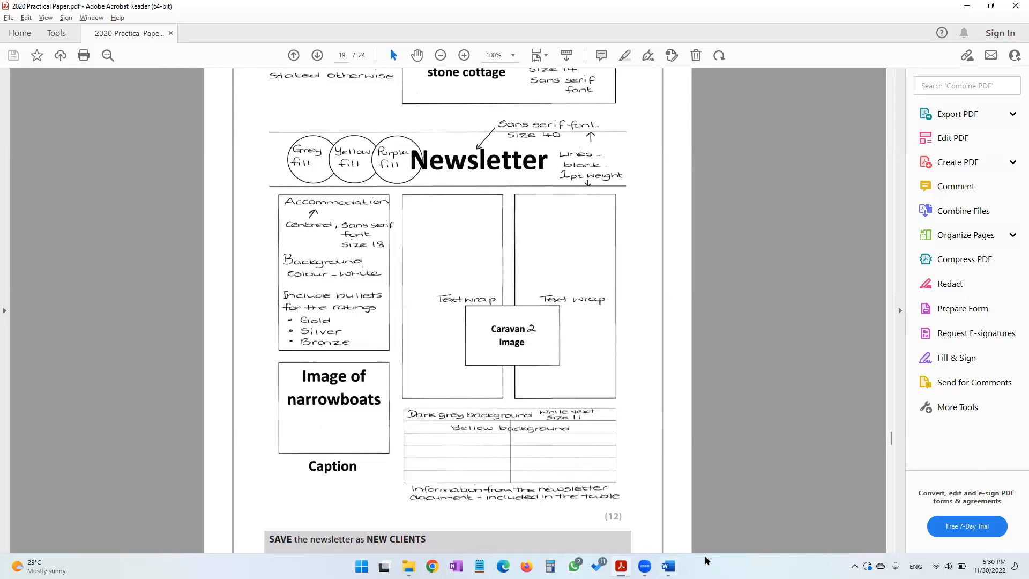
{"action": "mouse_move", "coordinate": [668, 566]}
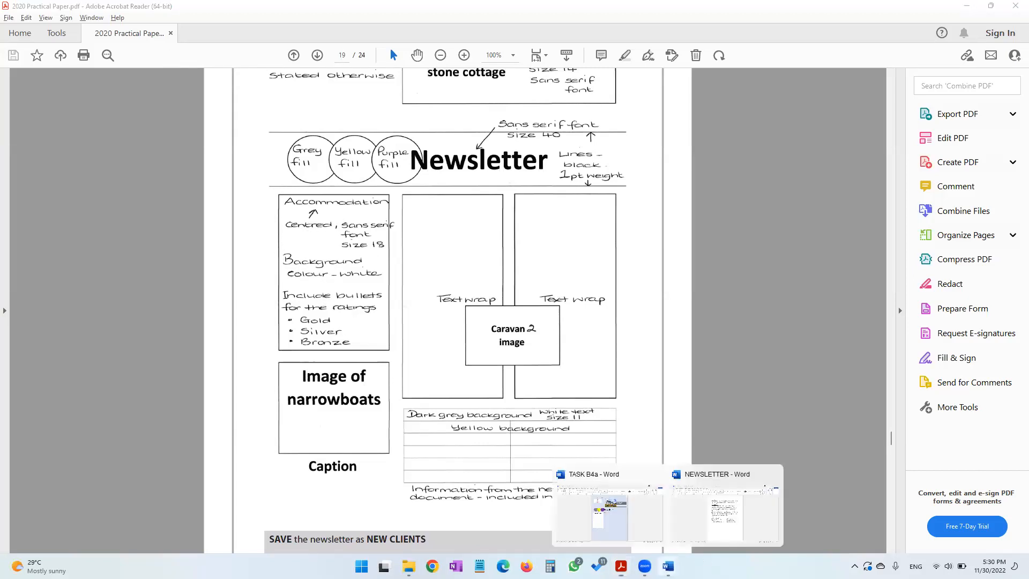
{"action": "left_click", "coordinate": [732, 510]}
{"action": "left_click_drag", "start_coordinate": [381, 152], "coordinate": [462, 179]}
{"action": "key", "text": "ctrl+c"}
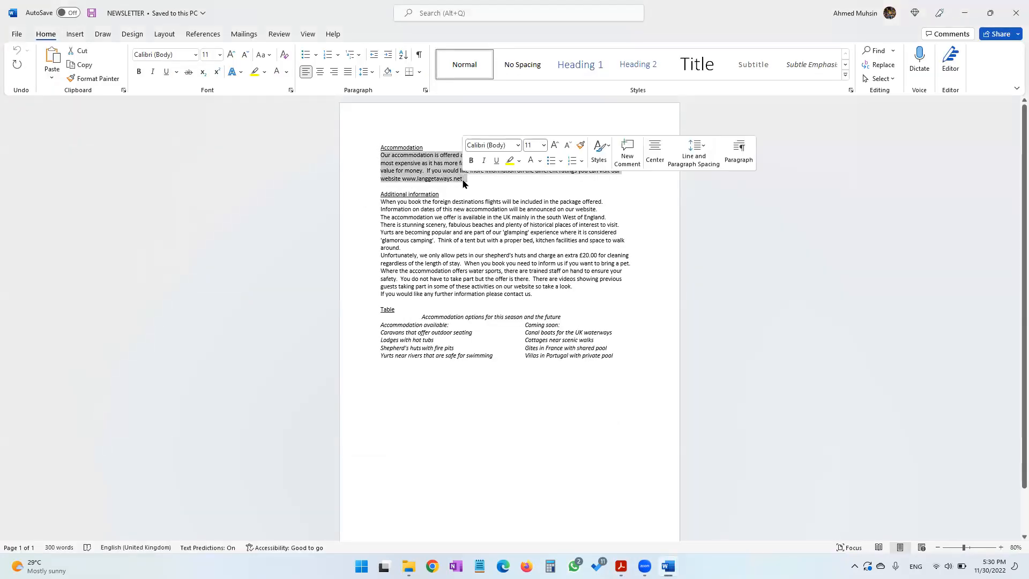
{"action": "key", "text": "alt+Tab"}
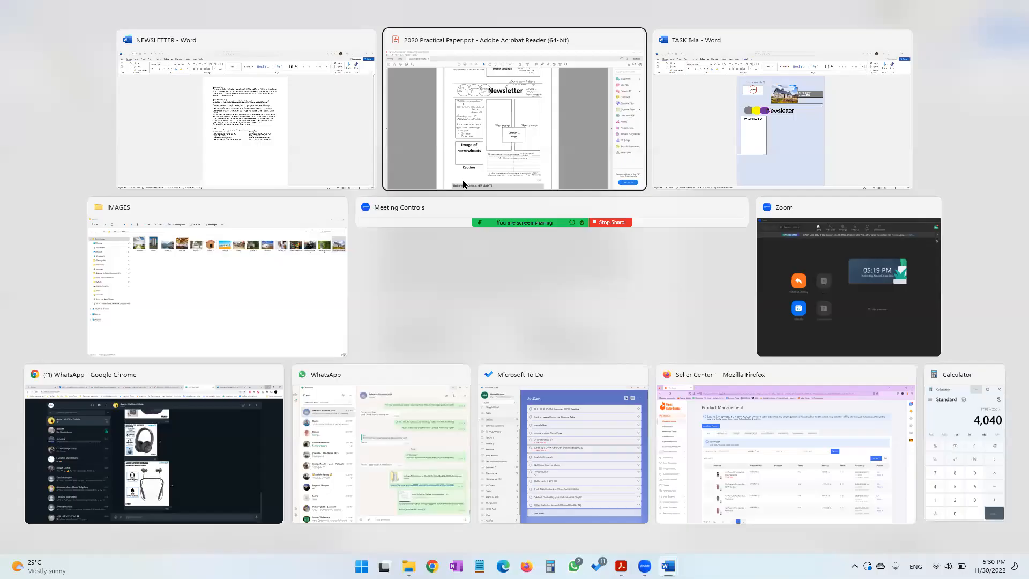
{"action": "key", "text": "alt+Tab"}
{"action": "key", "text": "alt+Tab"}
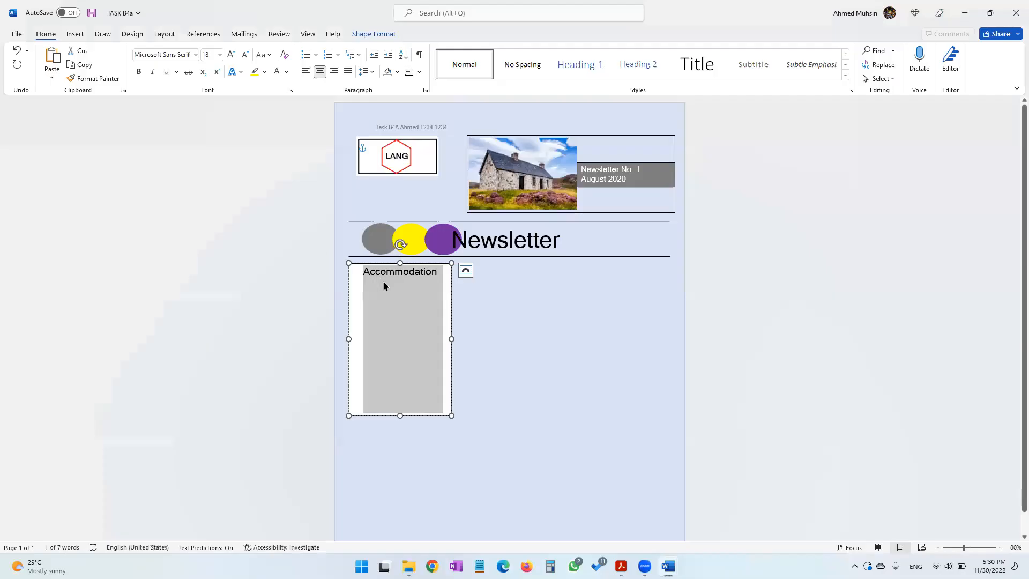
Start a new left-aligned line under the heading and paste the accommodation paragraph there
{"action": "left_click", "coordinate": [384, 284]}
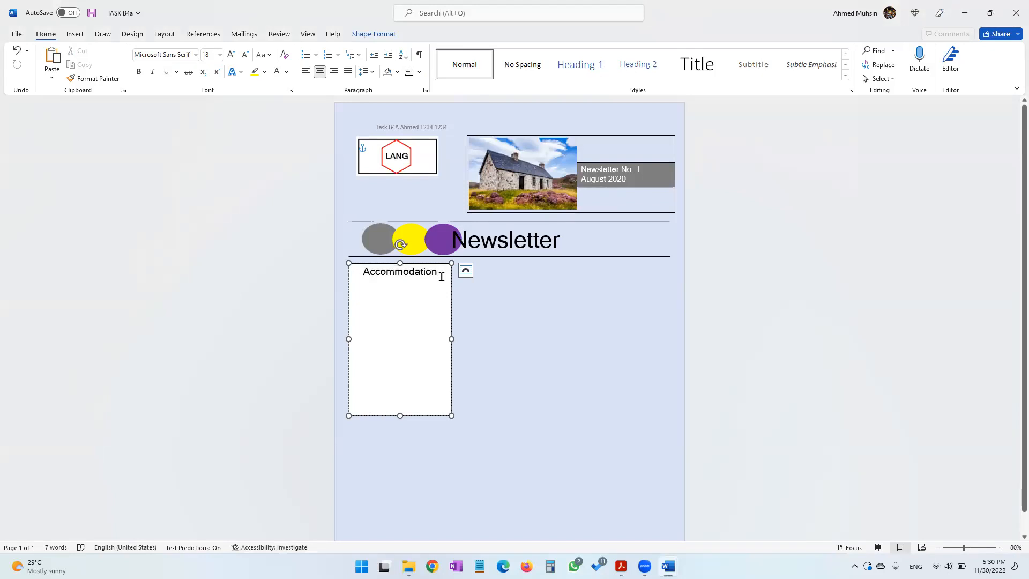
{"action": "key", "text": "Return"}
{"action": "key", "text": "alt+Tab"}
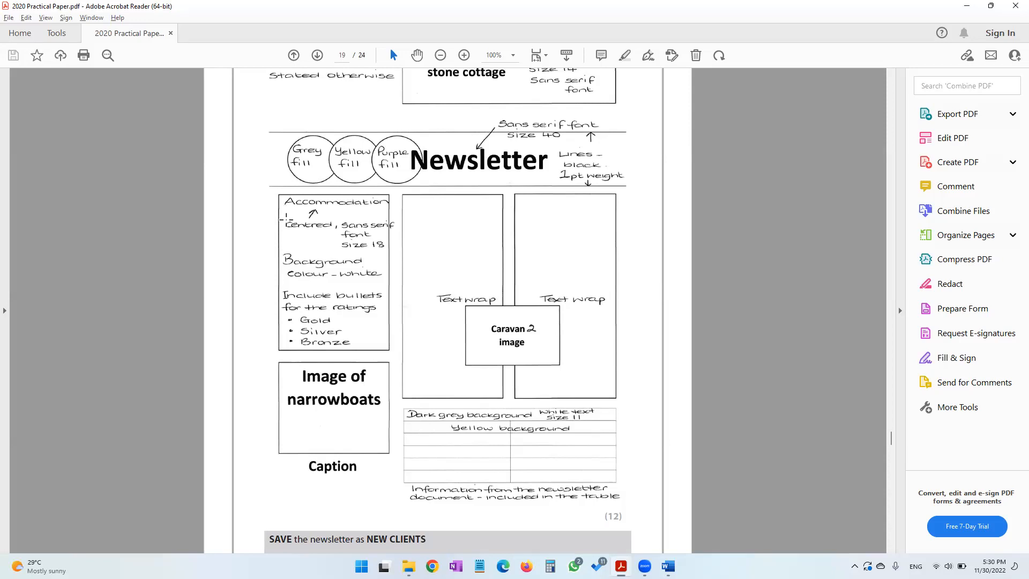
{"action": "left_click_drag", "start_coordinate": [284, 218], "coordinate": [332, 222]}
{"action": "left_click", "coordinate": [975, 9]}
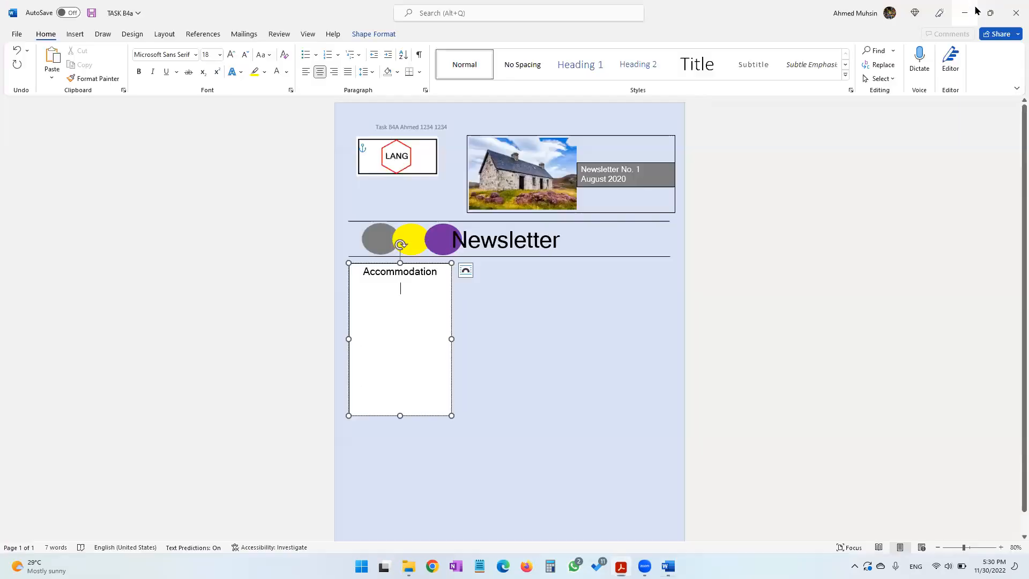
{"action": "left_click", "coordinate": [303, 75]}
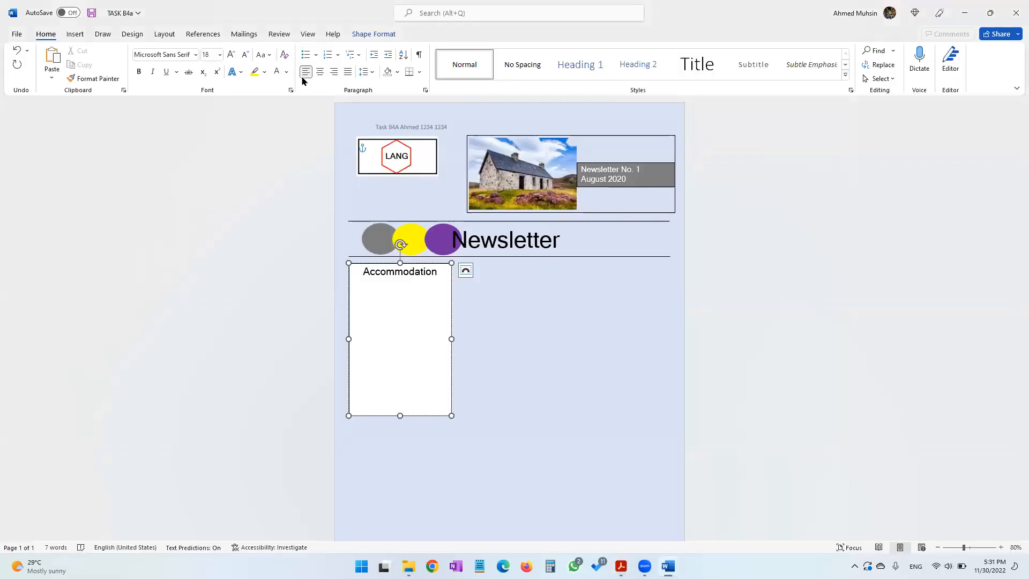
{"action": "key", "text": "ctrl+v"}
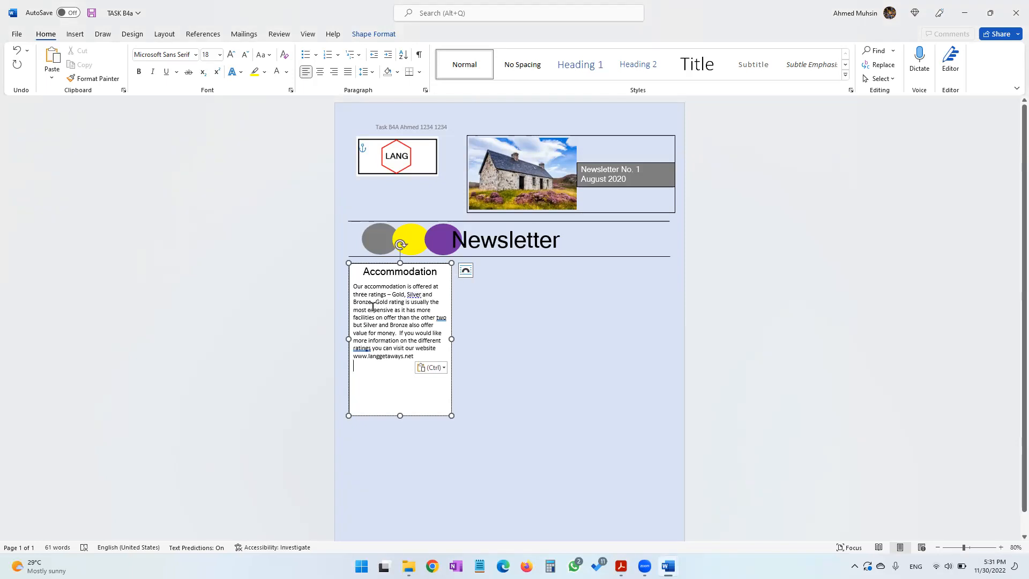
Split the Gold, Silver and Bronze ratings onto separate lines in the accommodation paragraph and format them as a bulleted list
{"action": "key", "text": "alt+Tab"}
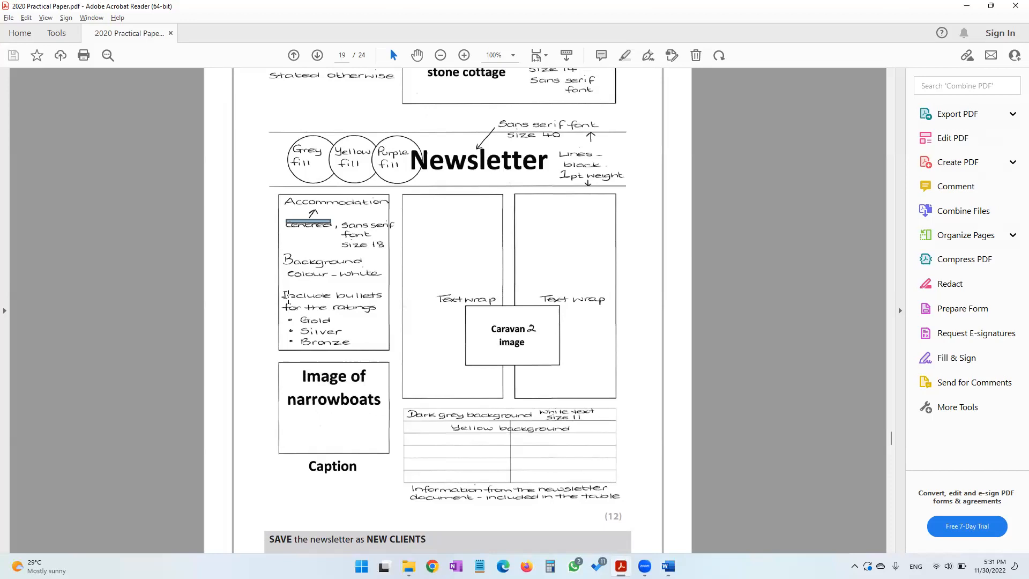
{"action": "left_click_drag", "start_coordinate": [281, 285], "coordinate": [383, 352]}
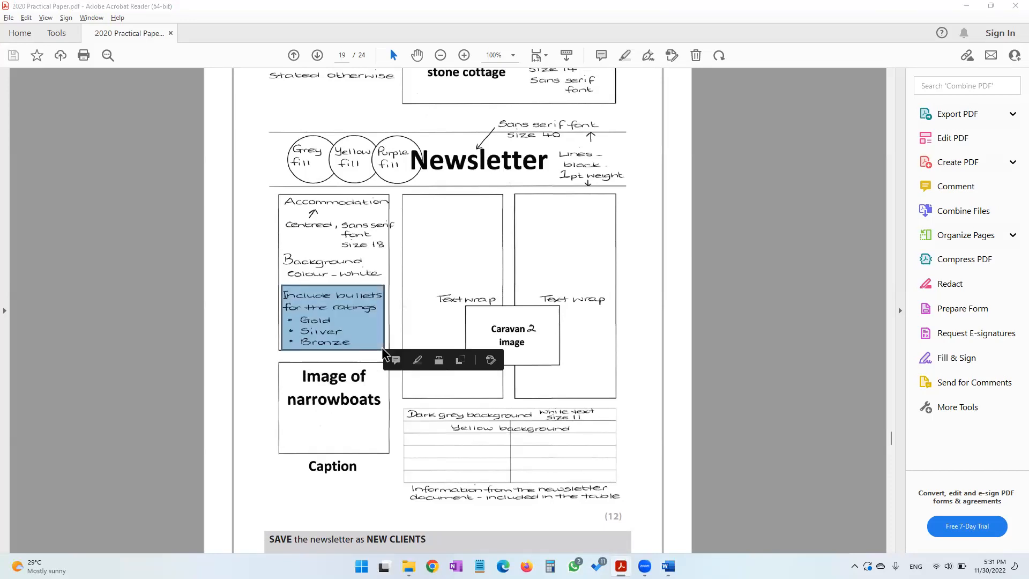
{"action": "key", "text": "alt+Tab"}
{"action": "left_click", "coordinate": [391, 294]}
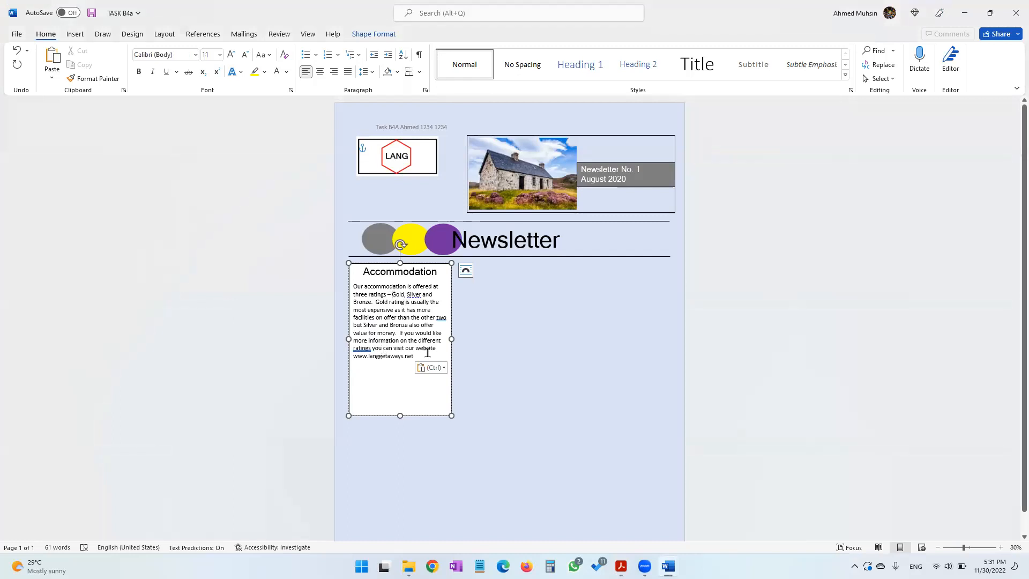
{"action": "key", "text": "Return"}
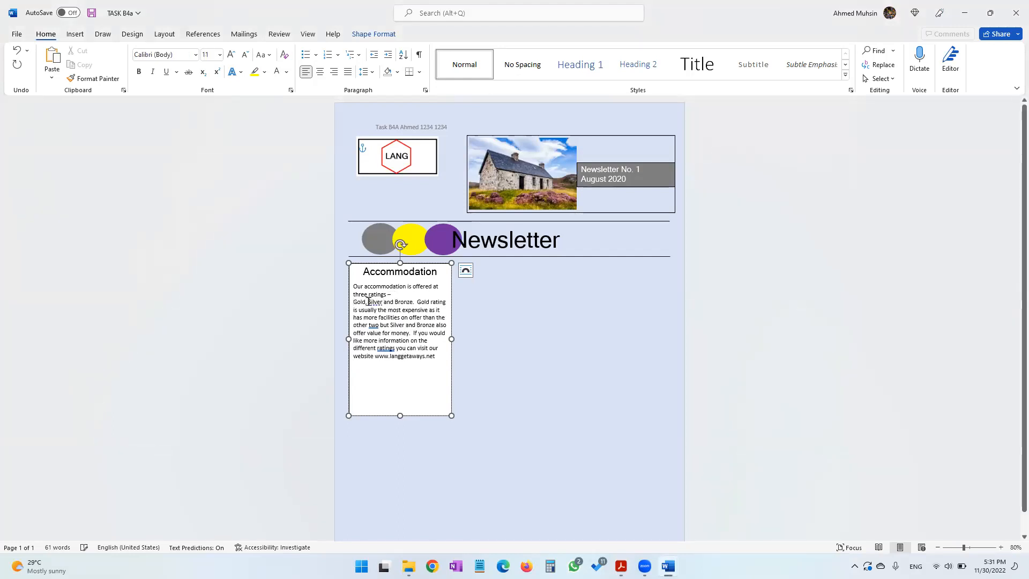
{"action": "left_click", "coordinate": [304, 55]}
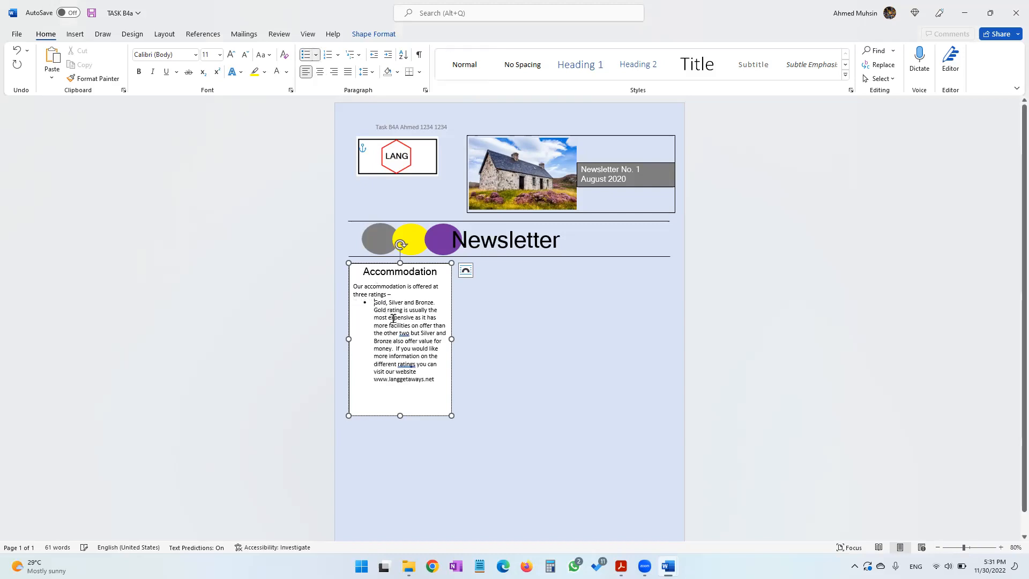
{"action": "key", "text": "BackSpace"}
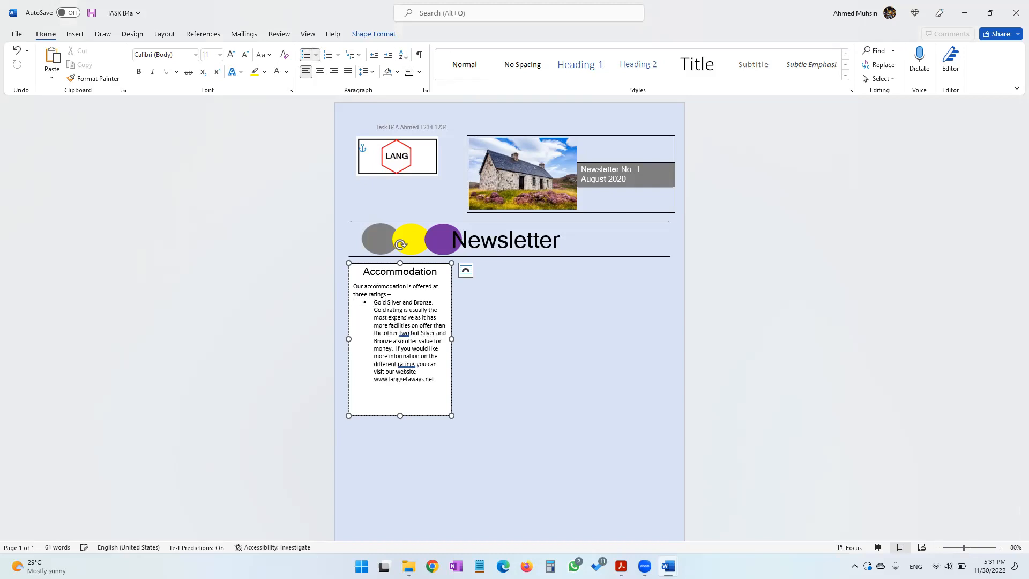
{"action": "key", "text": "Return"}
{"action": "key", "text": "Delete"}
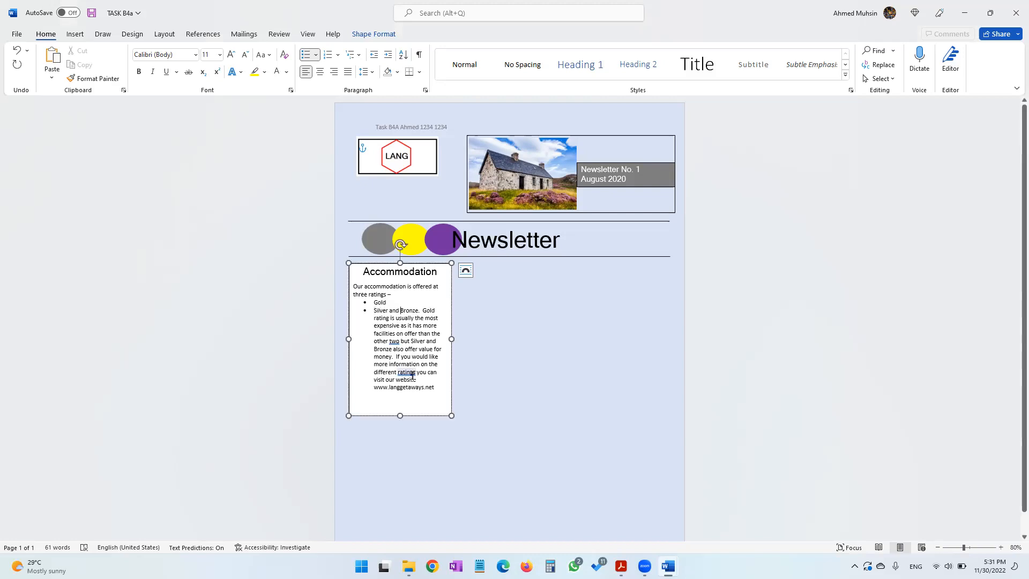
{"action": "key", "text": "BackSpace"}
{"action": "key", "text": "BackSpace"}
{"action": "key", "text": "BackSpace"}
{"action": "key", "text": "BackSpace"}
{"action": "key", "text": "Return"}
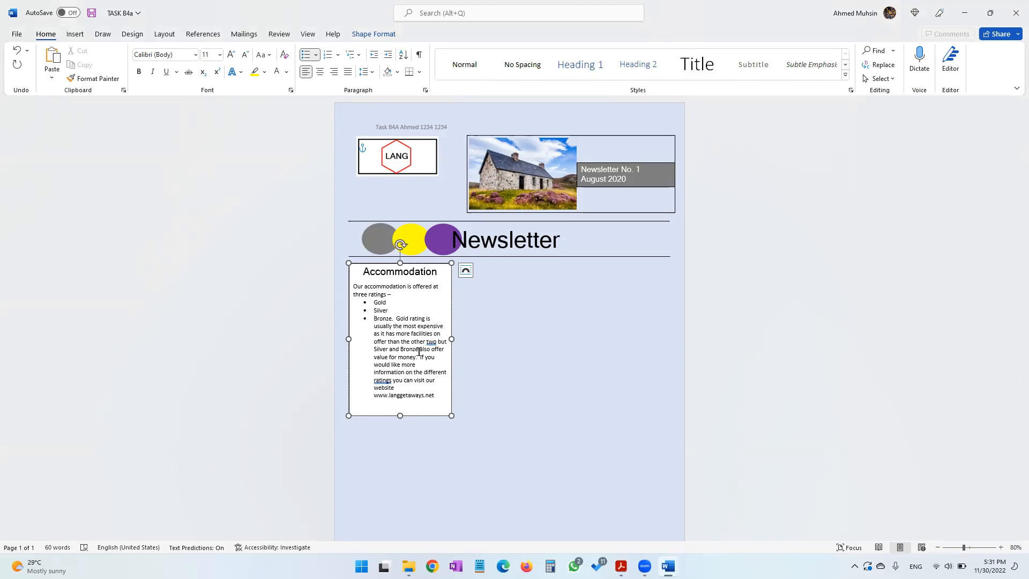
{"action": "left_click", "coordinate": [396, 320]}
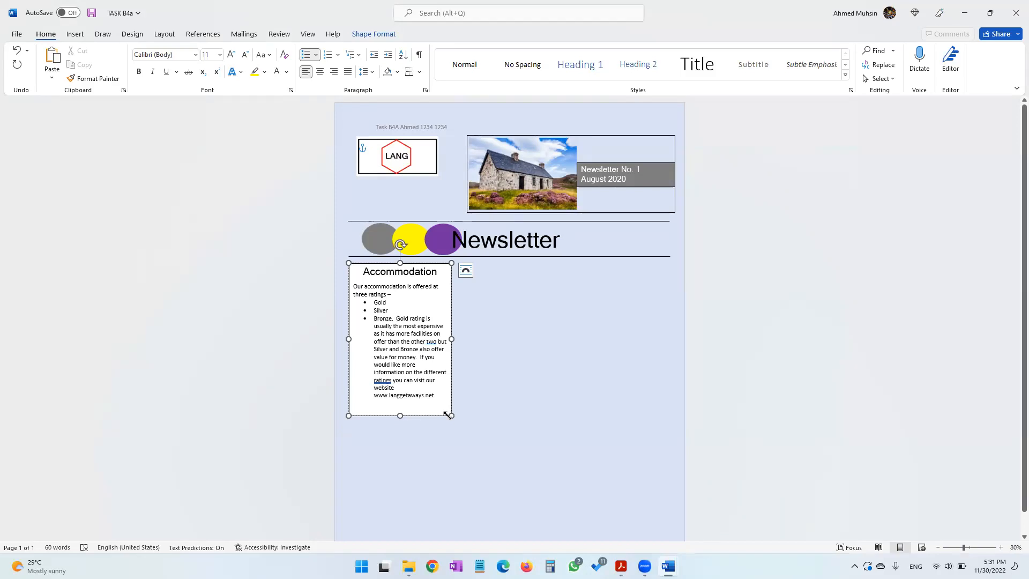
{"action": "key", "text": "Return"}
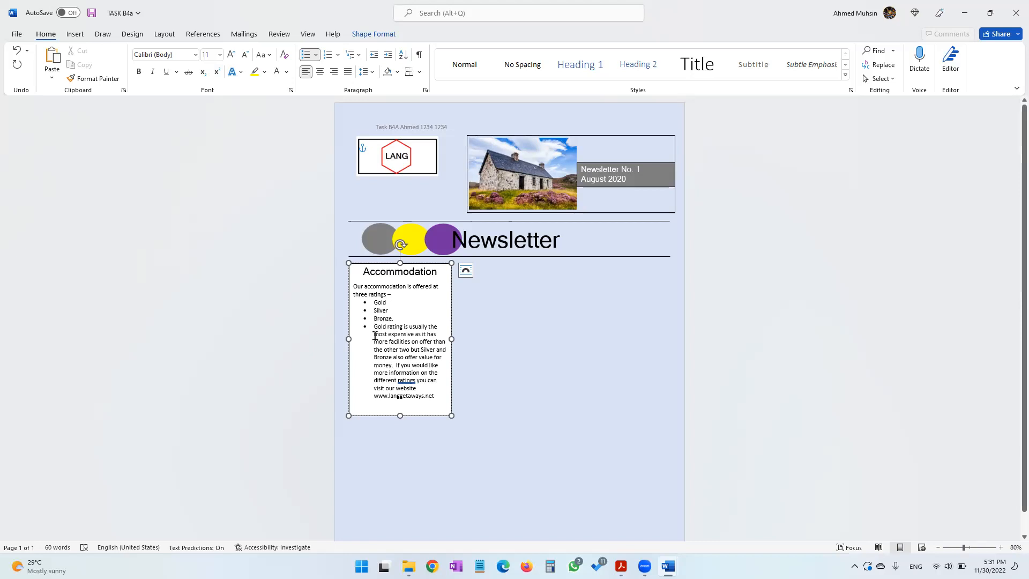
{"action": "left_click", "coordinate": [306, 54]}
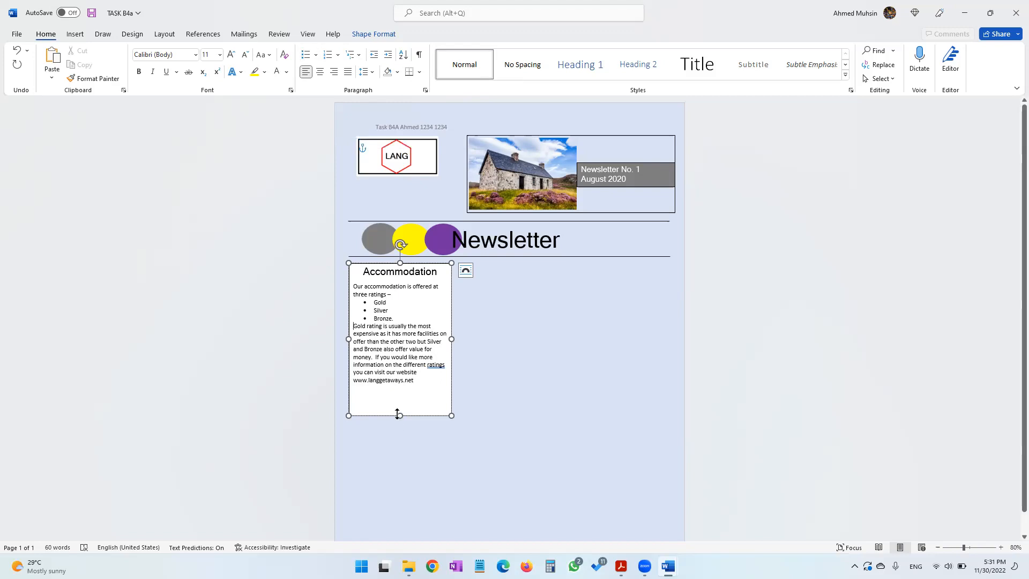
Shorten the Accommodation text box so its height fits the paragraph
{"action": "key", "text": "alt+Tab"}
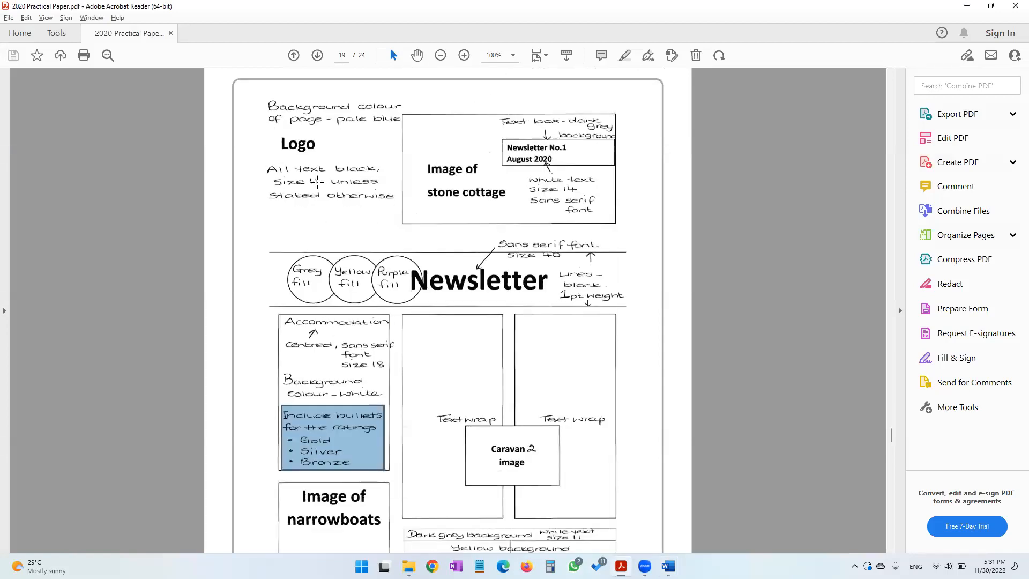
{"action": "key", "text": "alt+Tab"}
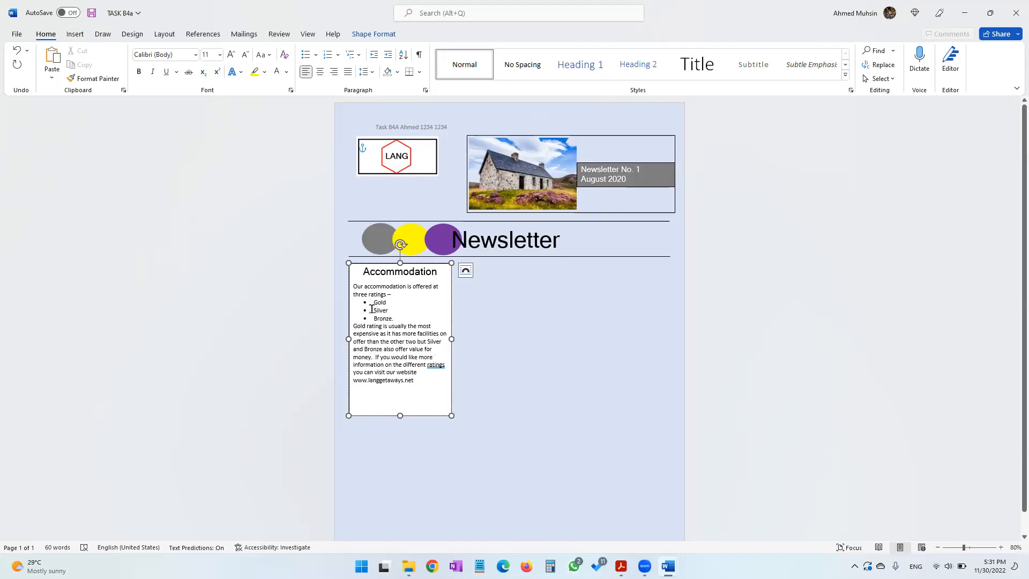
{"action": "left_click_drag", "start_coordinate": [353, 287], "coordinate": [418, 382]}
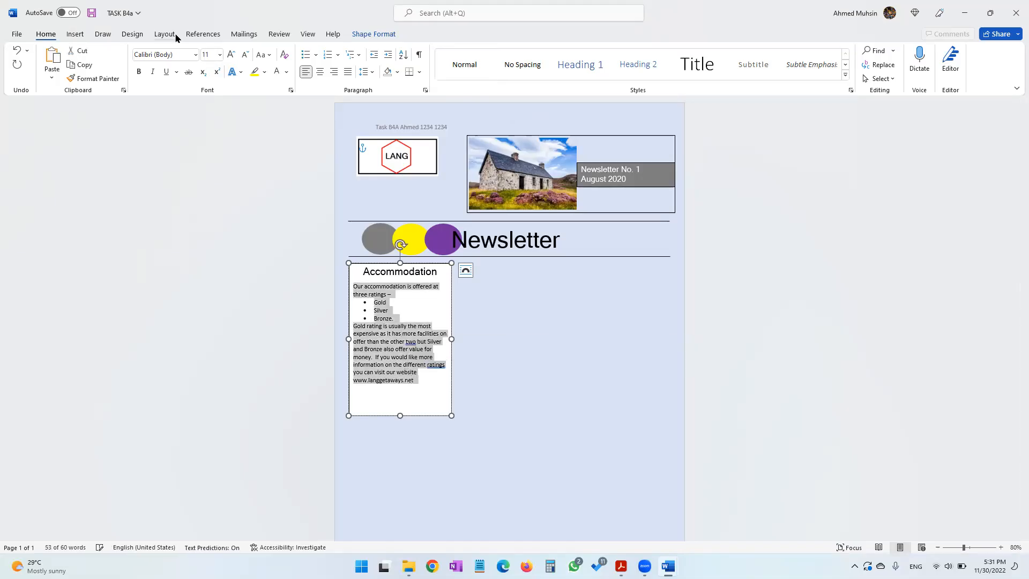
{"action": "left_click", "coordinate": [401, 415]}
{"action": "left_click_drag", "start_coordinate": [400, 414], "coordinate": [399, 388]}
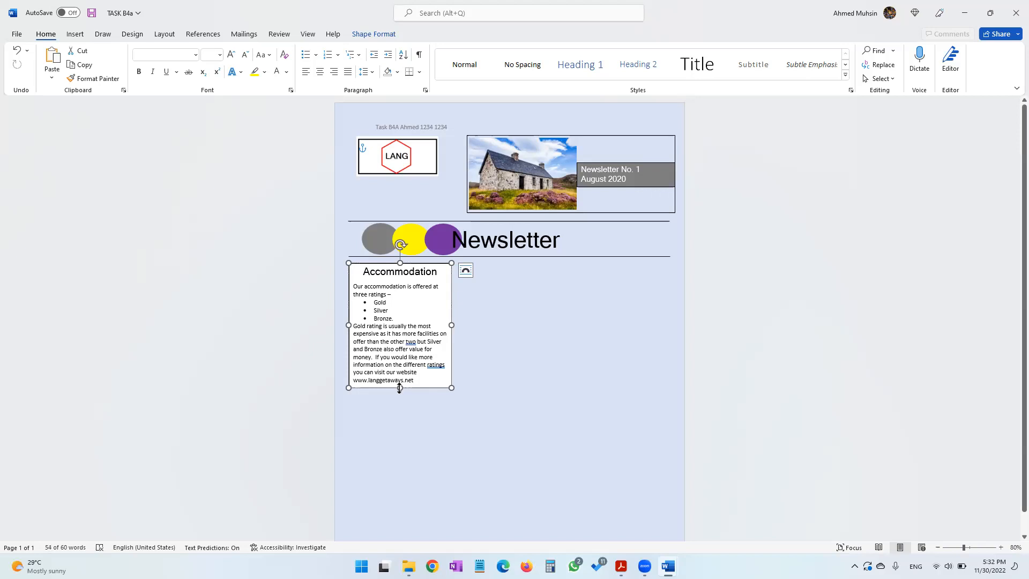
{"action": "left_click", "coordinate": [551, 415]}
Copy the Additional information paragraphs from the NEWSLETTER document
{"action": "left_click", "coordinate": [621, 566]}
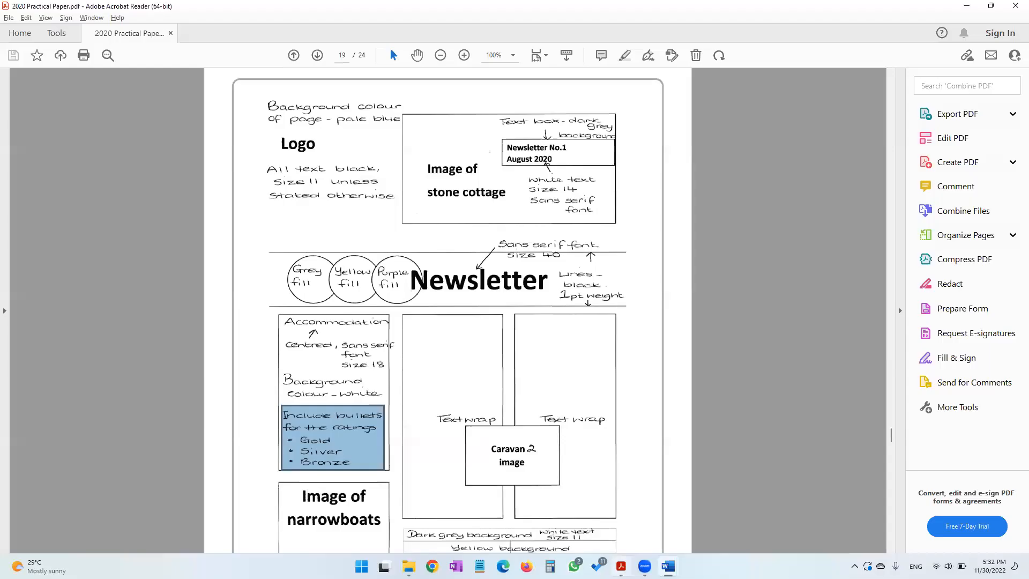
{"action": "scroll", "coordinate": [428, 435], "scroll_direction": "down", "scroll_amount": 3}
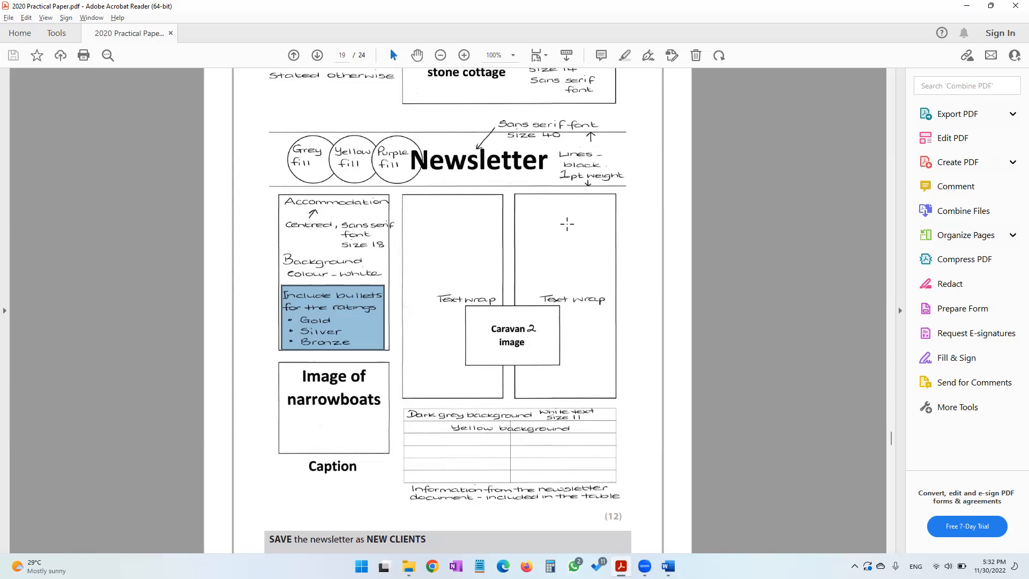
{"action": "left_click", "coordinate": [668, 566]}
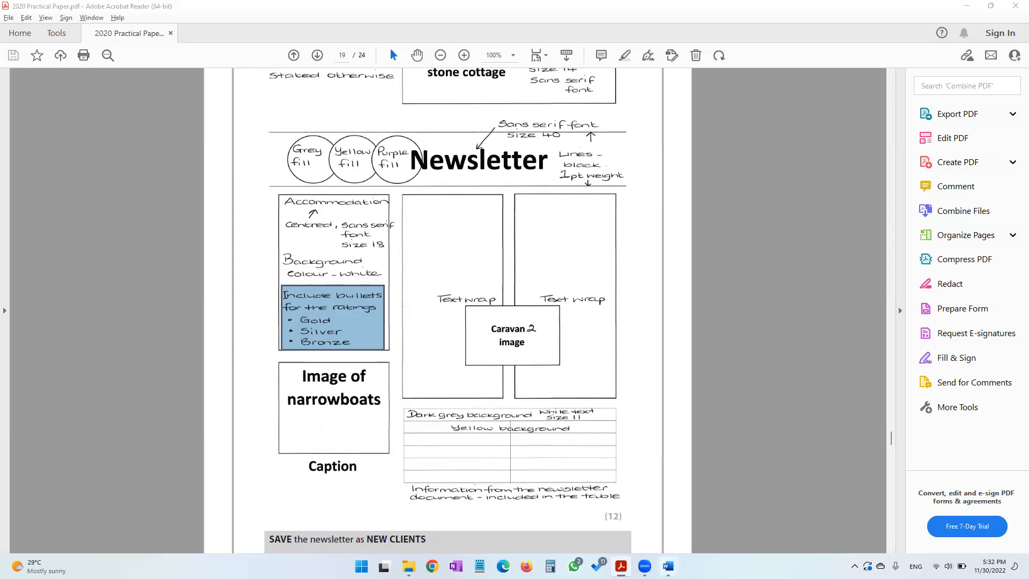
{"action": "left_click", "coordinate": [732, 518]}
{"action": "left_click_drag", "start_coordinate": [379, 201], "coordinate": [538, 291]}
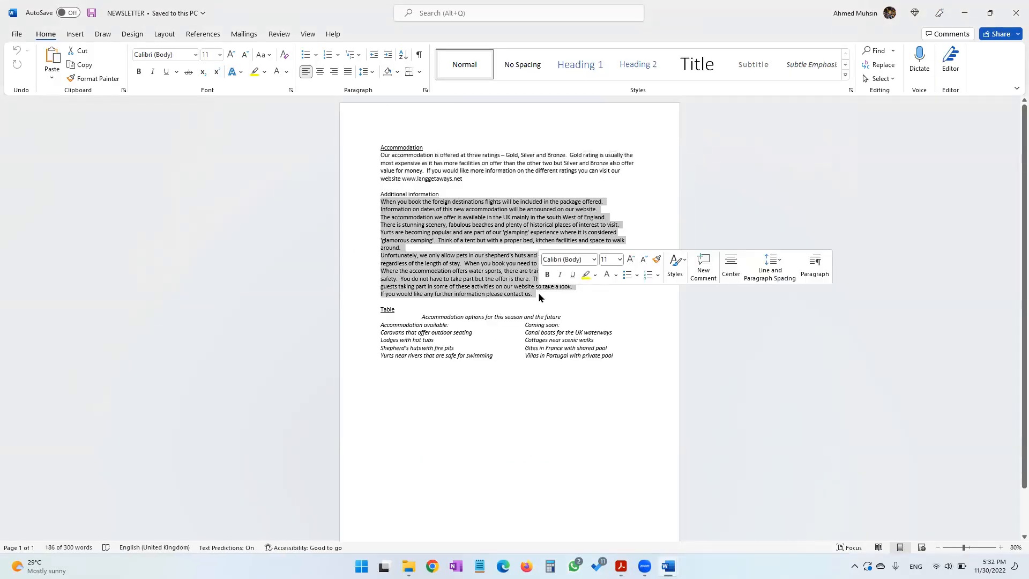
Paste the additional information text into the newsletter beside the Accommodation text box
{"action": "key", "text": "alt+Tab"}
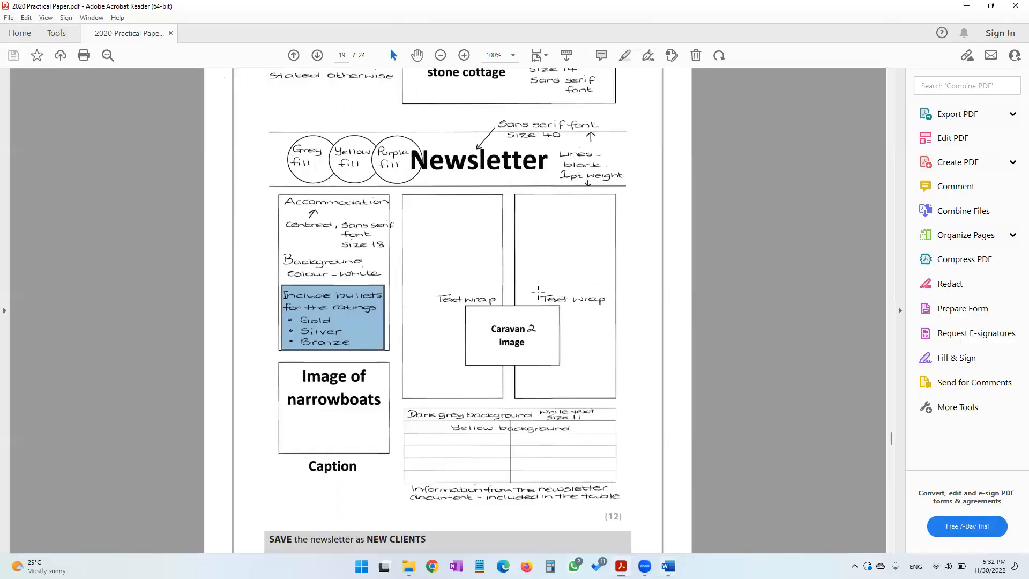
{"action": "key", "text": "alt+Tab"}
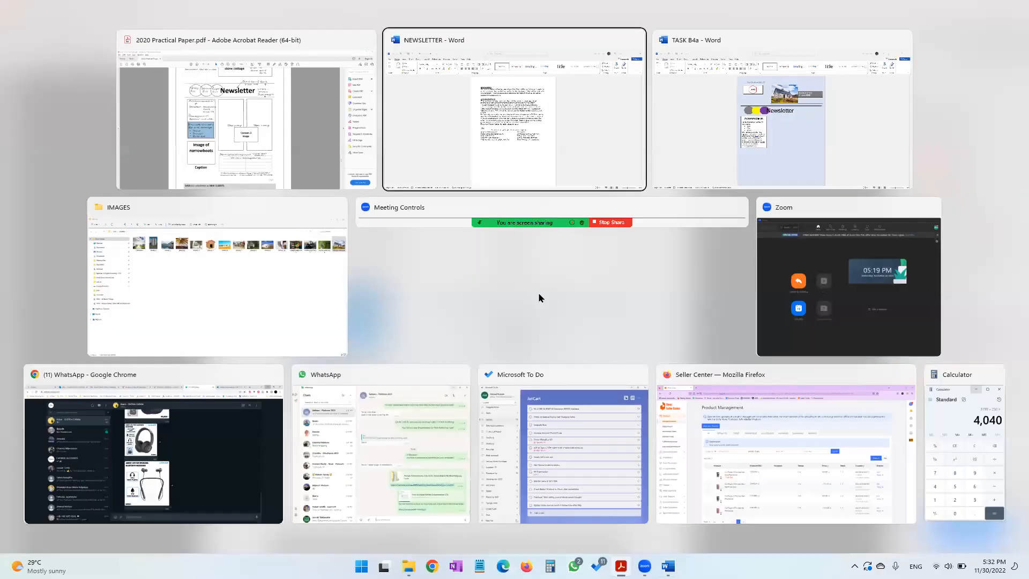
{"action": "key", "text": "alt+Tab"}
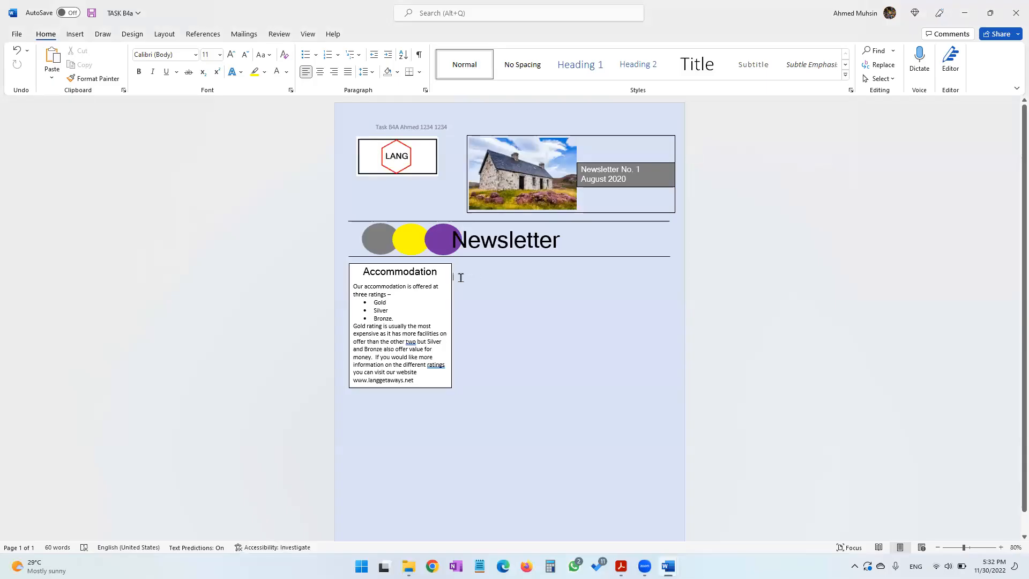
{"action": "key", "text": "ctrl+v"}
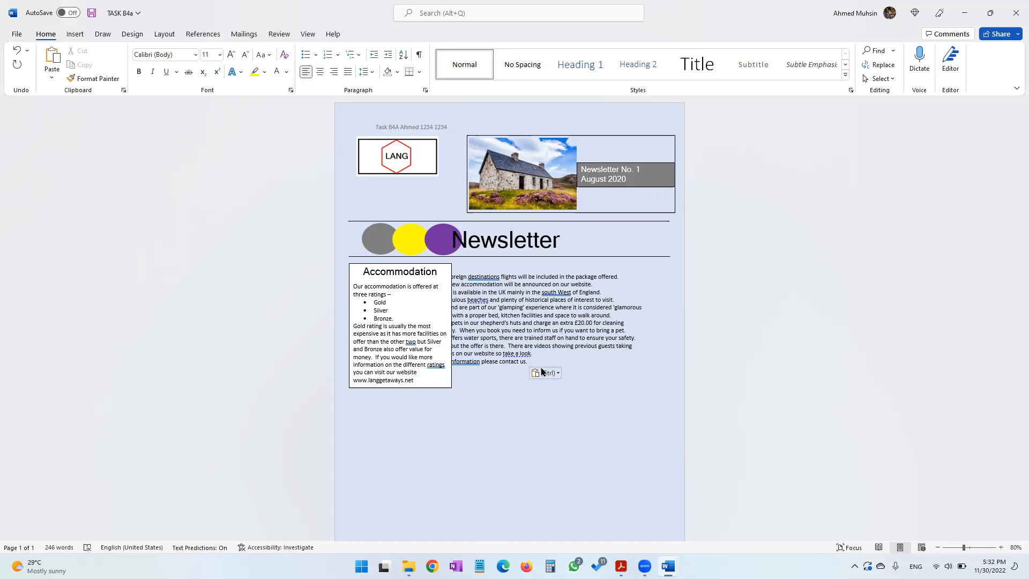
Format the pasted additional information text into two columns
{"action": "left_click_drag", "start_coordinate": [540, 362], "coordinate": [369, 276]}
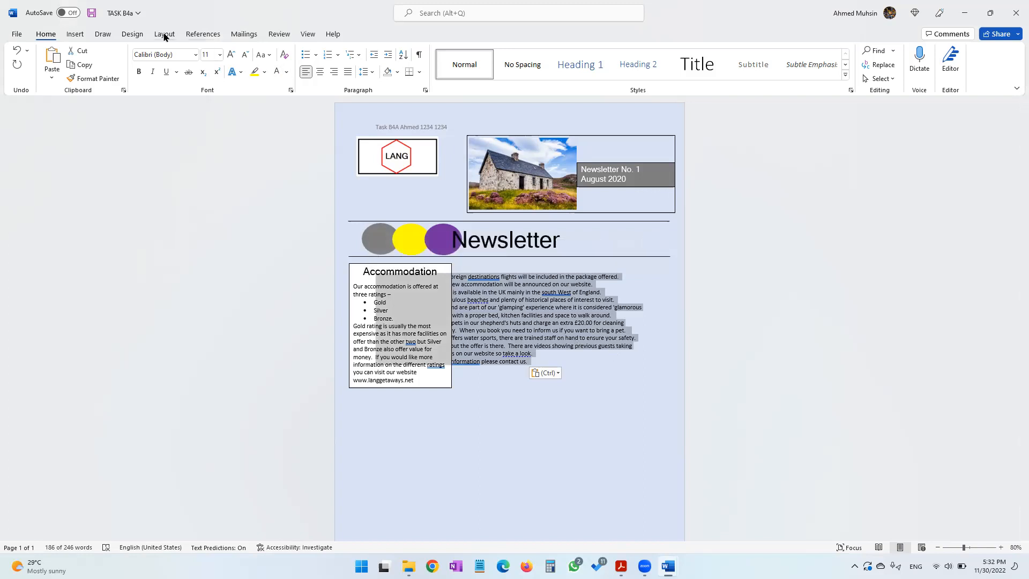
{"action": "left_click", "coordinate": [164, 36]}
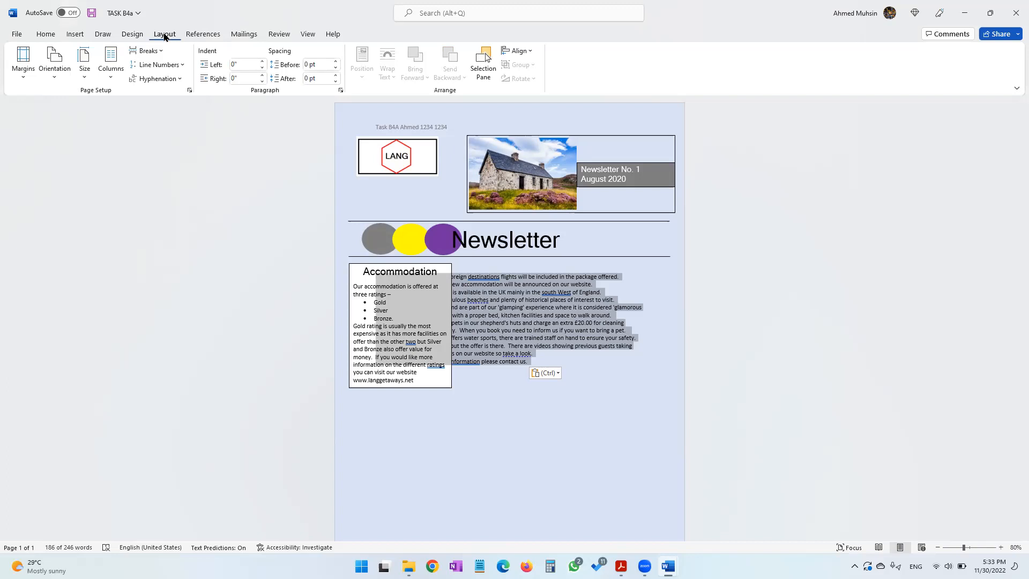
{"action": "left_click", "coordinate": [111, 75]}
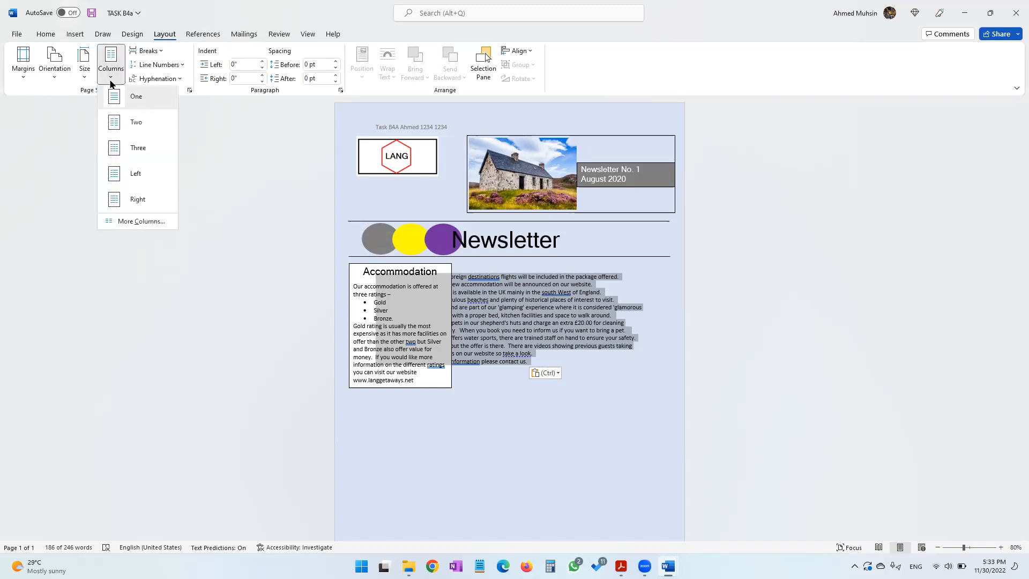
{"action": "left_click", "coordinate": [123, 125]}
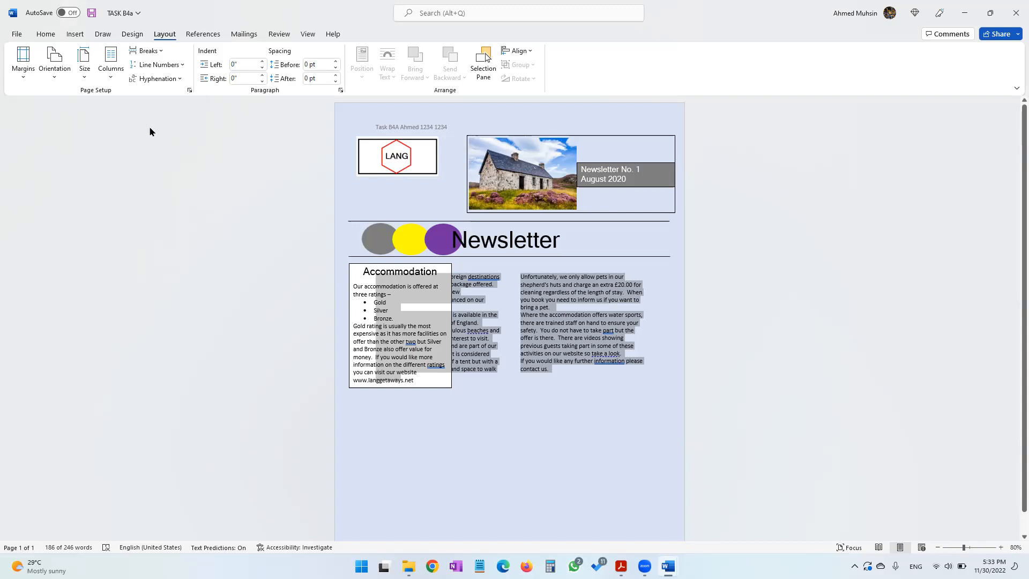
Adjust the indent of the two-column text and delete the leading space before its first line
{"action": "left_click", "coordinate": [57, 34]}
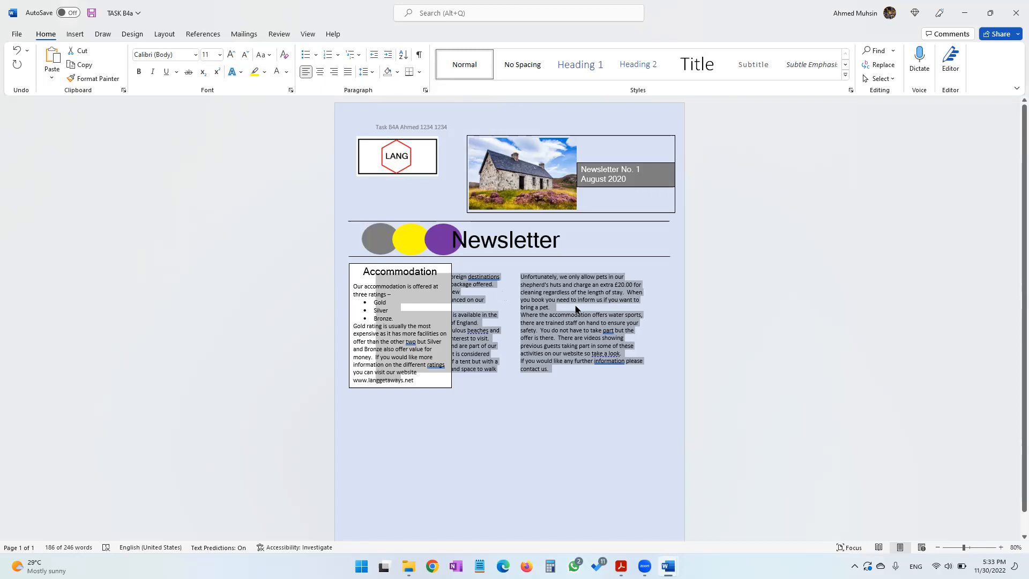
{"action": "left_click", "coordinate": [392, 59]}
{"action": "left_click", "coordinate": [391, 59]}
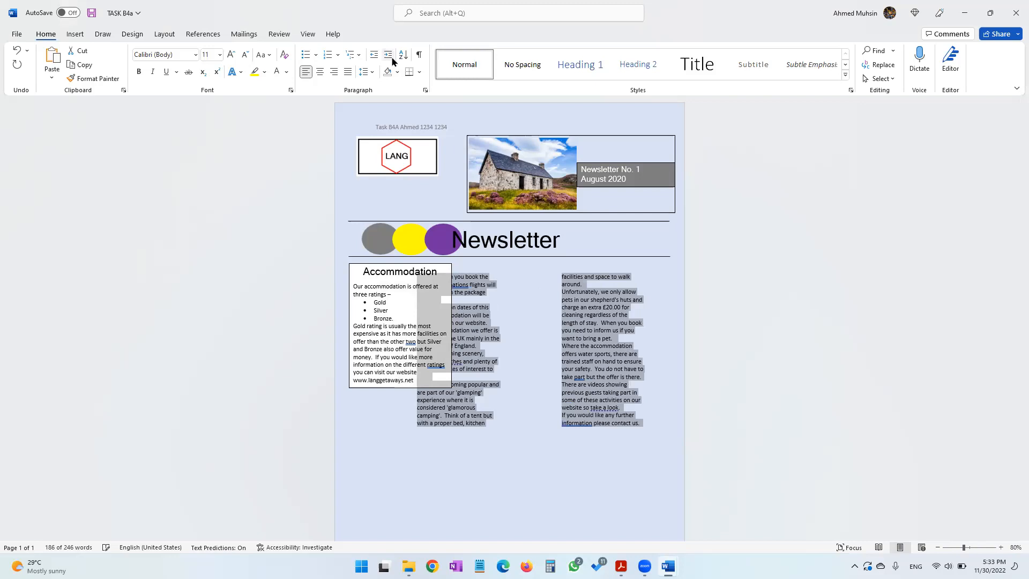
{"action": "left_click", "coordinate": [392, 60]}
{"action": "left_click", "coordinate": [392, 59]}
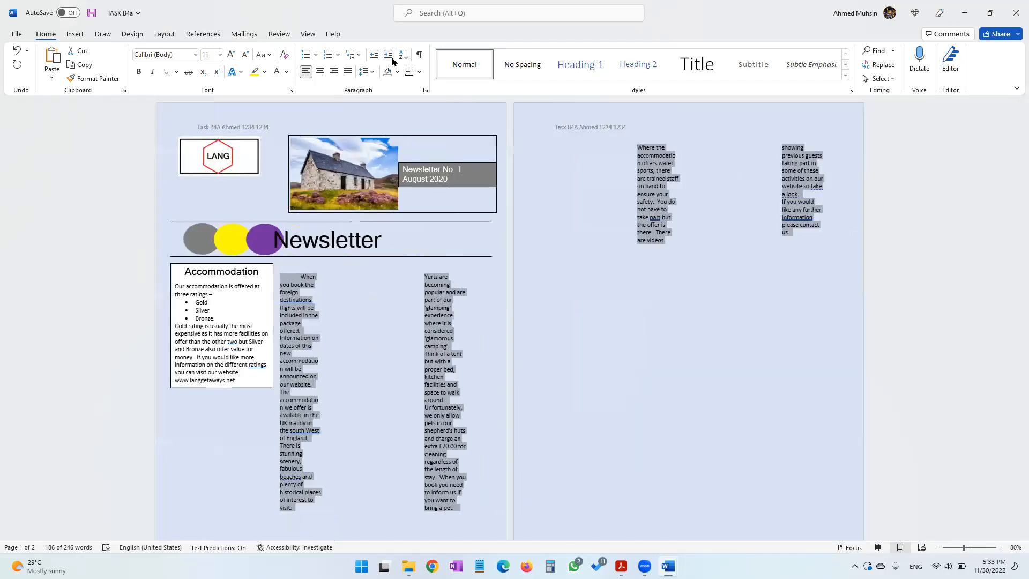
{"action": "left_click", "coordinate": [371, 59]}
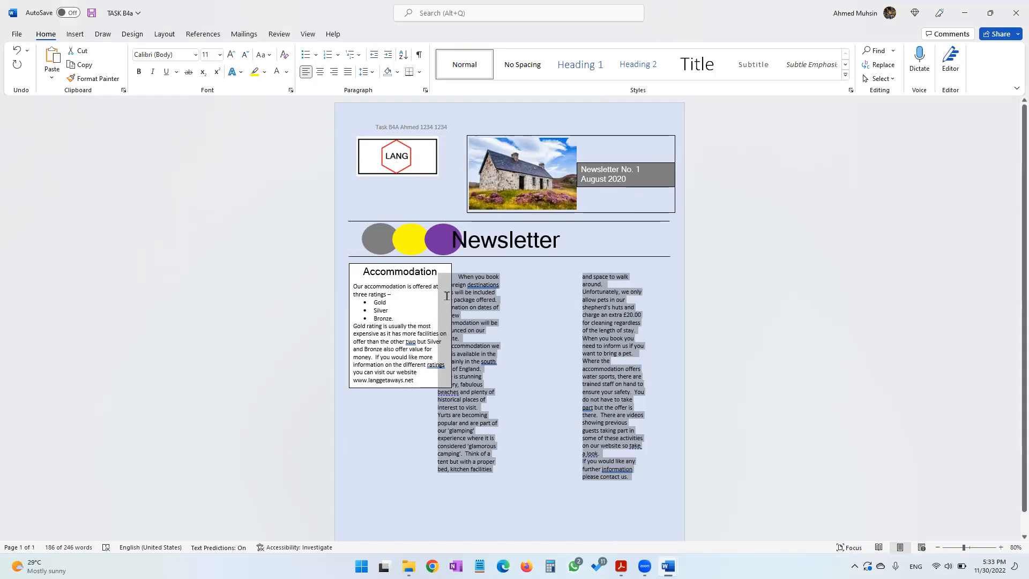
{"action": "left_click", "coordinate": [389, 55]}
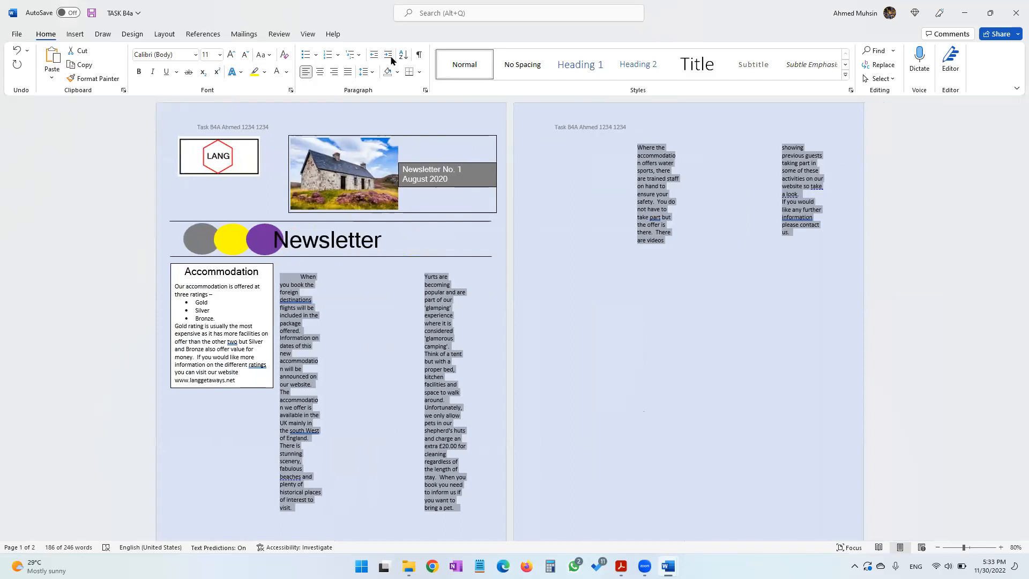
{"action": "left_click", "coordinate": [373, 58]}
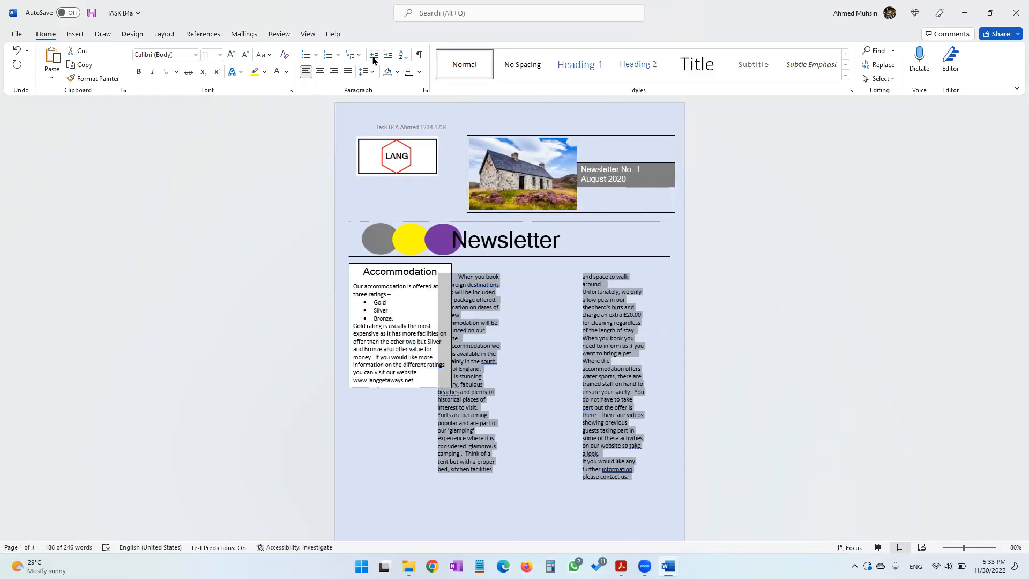
{"action": "left_click", "coordinate": [460, 275]}
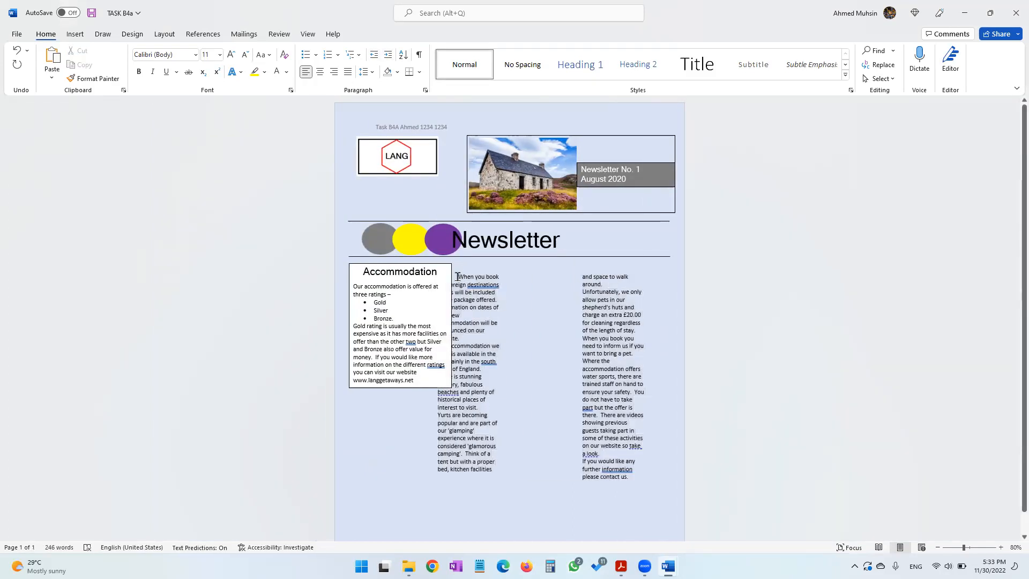
{"action": "key", "text": "BackSpace"}
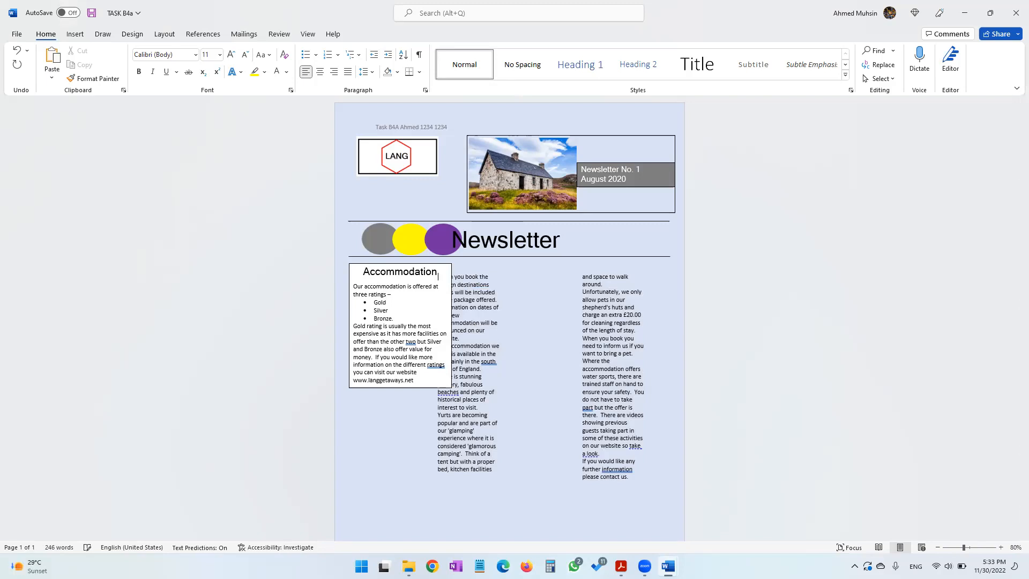
Narrow the Accommodation text box and nudge it slightly to the left
{"action": "left_click", "coordinate": [451, 325]}
{"action": "left_click_drag", "start_coordinate": [451, 324], "coordinate": [433, 328]}
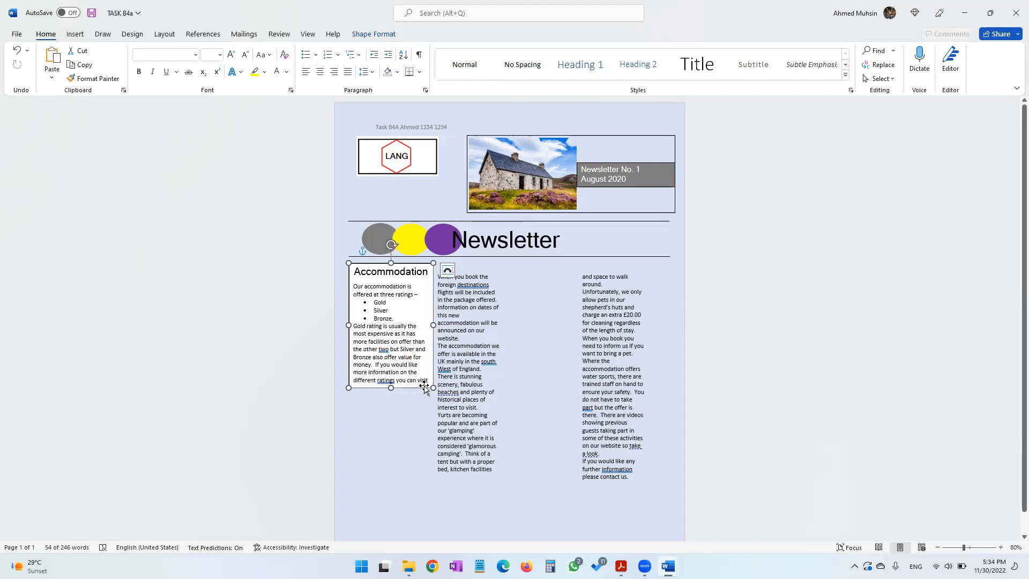
{"action": "key", "text": "Left"}
{"action": "key", "text": "Left"}
{"action": "key", "text": "Left"}
{"action": "key", "text": "Left"}
{"action": "key", "text": "Left"}
{"action": "key", "text": "Left"}
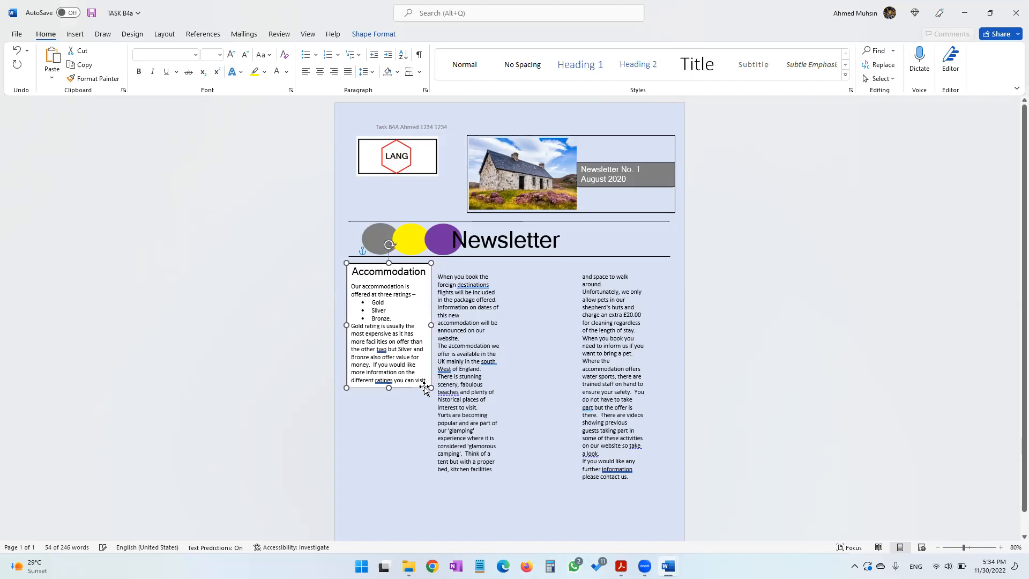
{"action": "key", "text": "Left"}
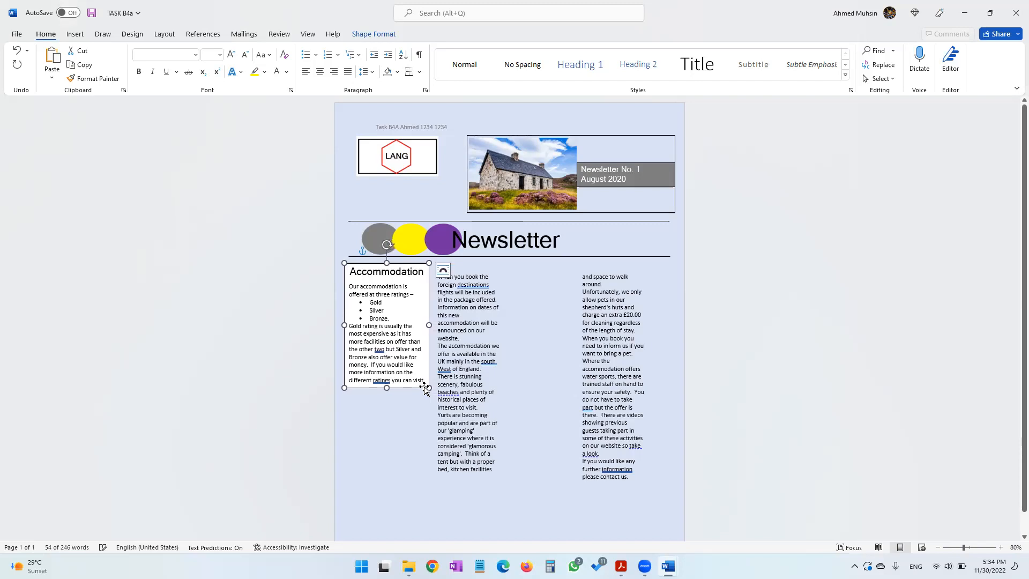
Select the two-column additional information text and reduce the spacing between its columns
{"action": "left_click", "coordinate": [622, 410]}
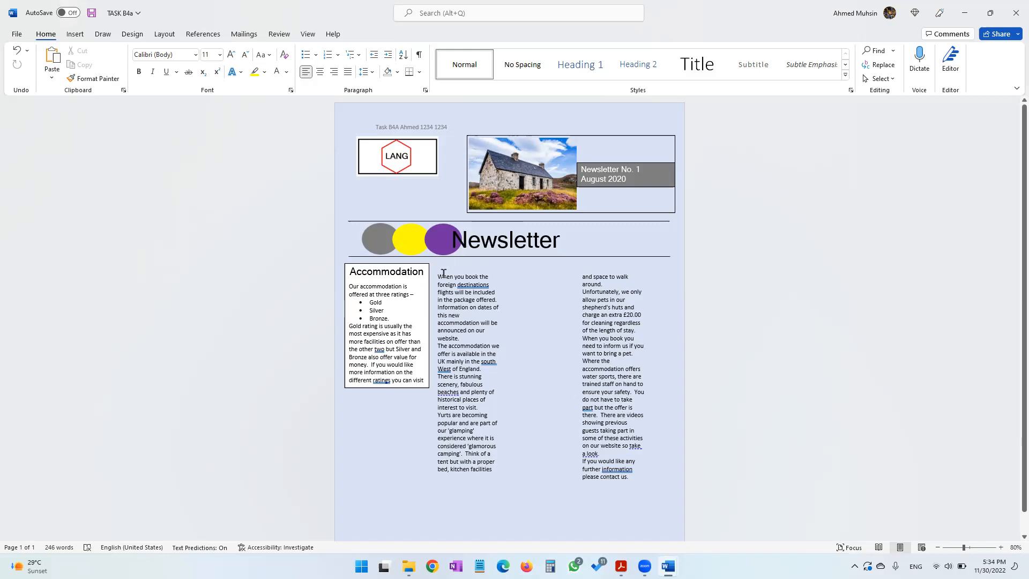
{"action": "left_click_drag", "start_coordinate": [455, 290], "coordinate": [631, 479]}
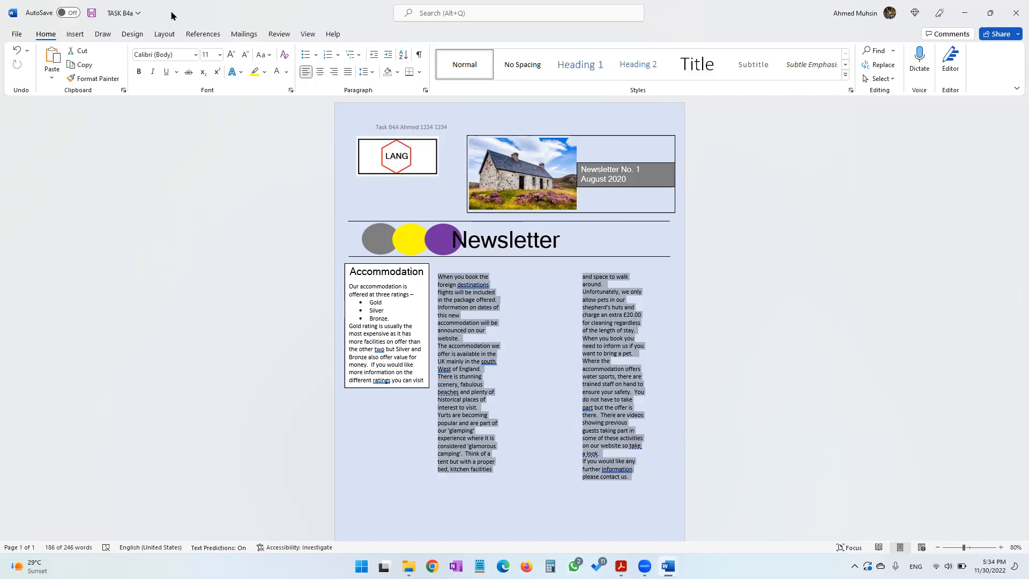
{"action": "left_click", "coordinate": [173, 35]}
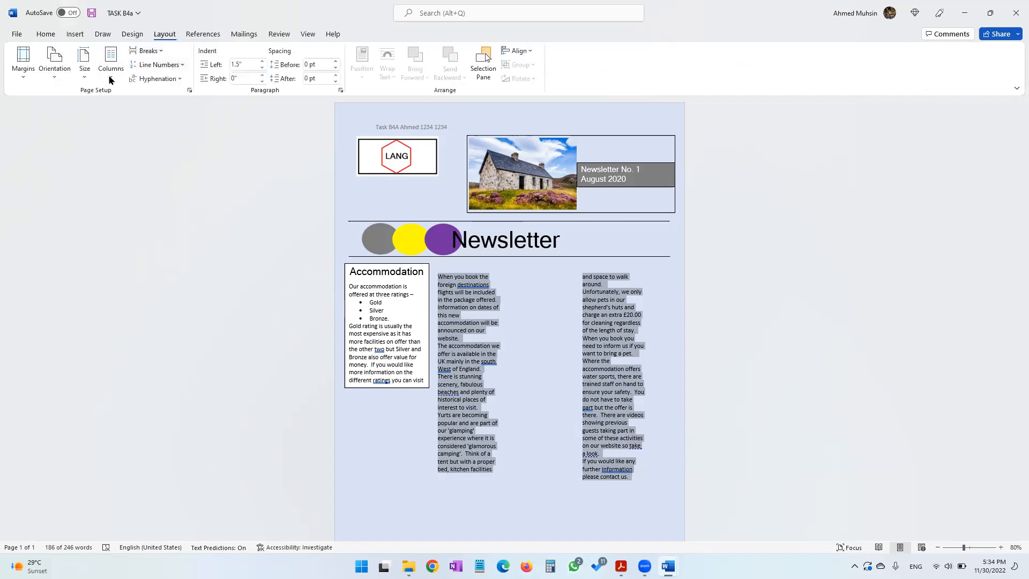
{"action": "left_click", "coordinate": [111, 77]}
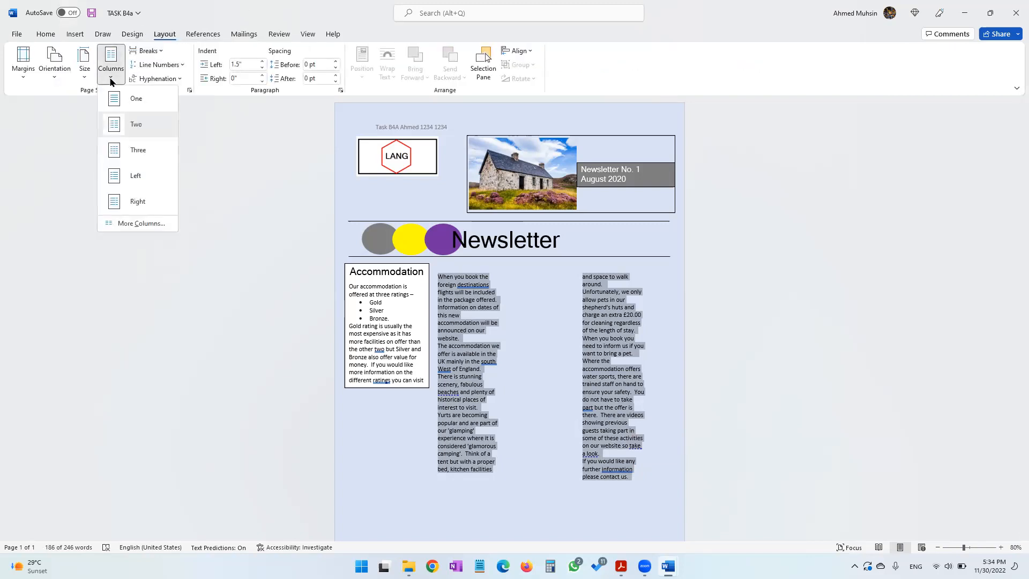
{"action": "left_click", "coordinate": [140, 224]}
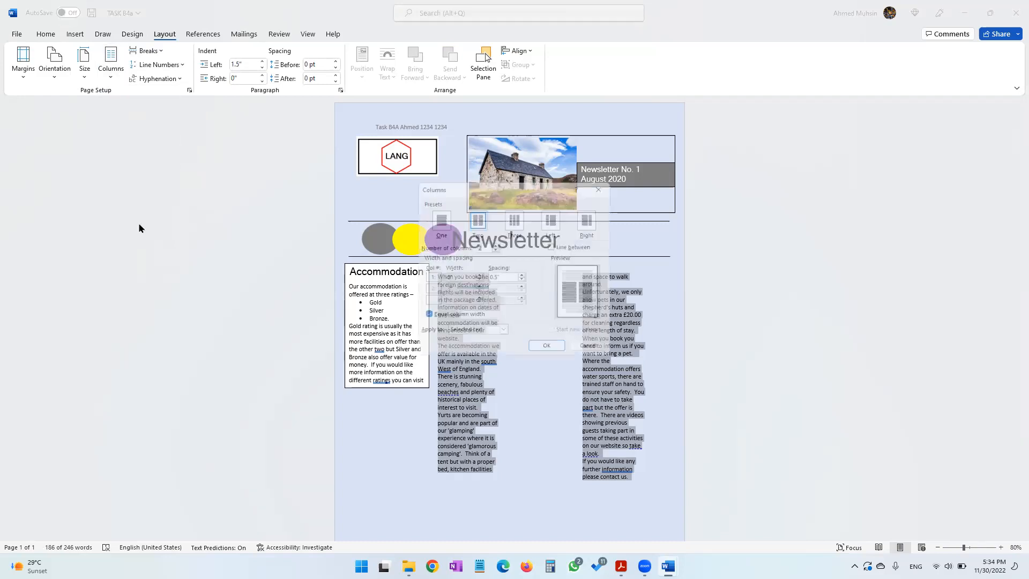
{"action": "left_click", "coordinate": [523, 280]}
{"action": "left_click", "coordinate": [522, 281]}
{"action": "left_click", "coordinate": [523, 280]}
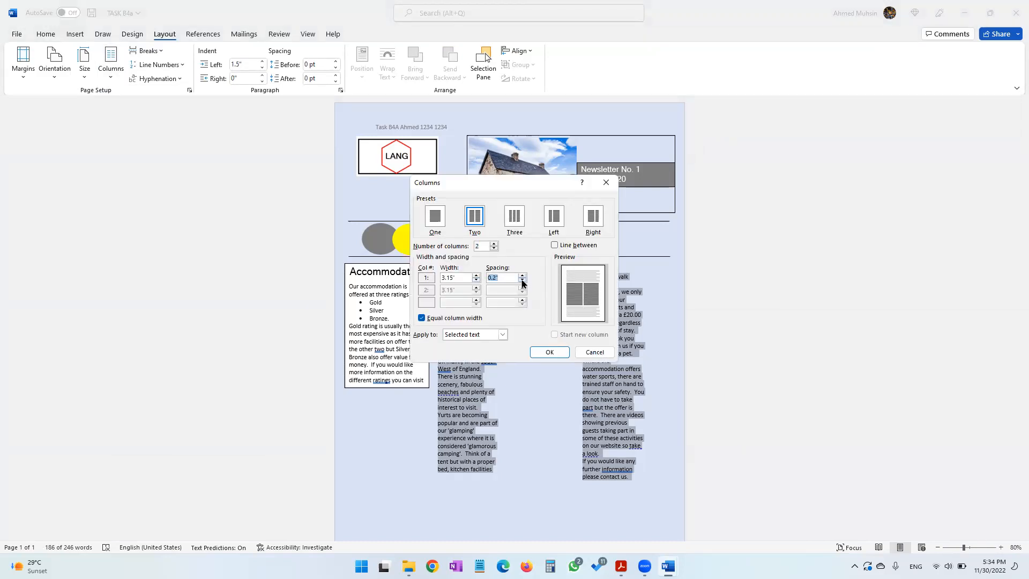
{"action": "left_click", "coordinate": [521, 281]}
{"action": "left_click", "coordinate": [549, 352]}
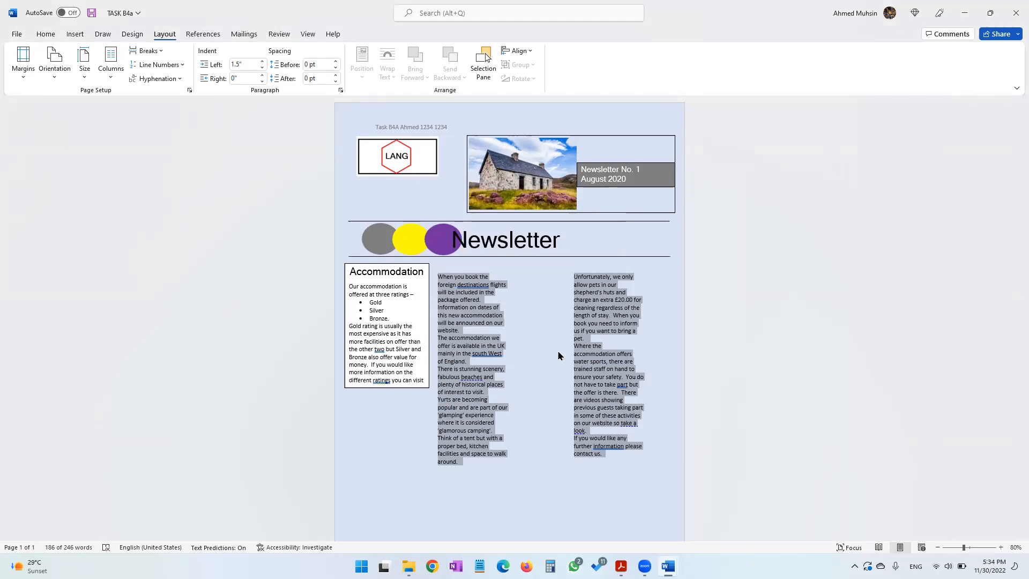
{"action": "left_click", "coordinate": [681, 410]}
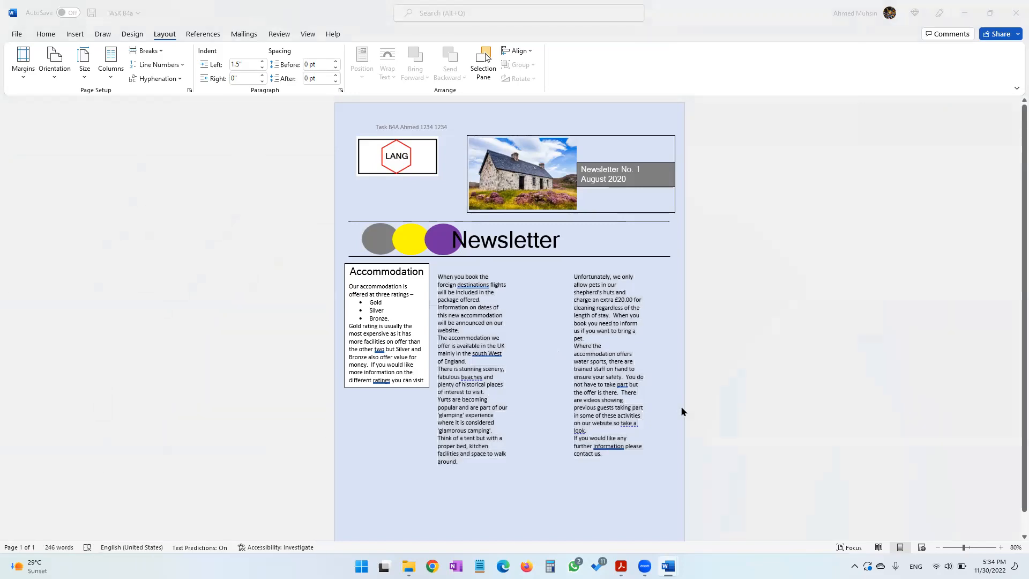
Copy the CARAVAN2 image from the 2020 folder and paste it into the newsletter
{"action": "key", "text": "alt+Tab"}
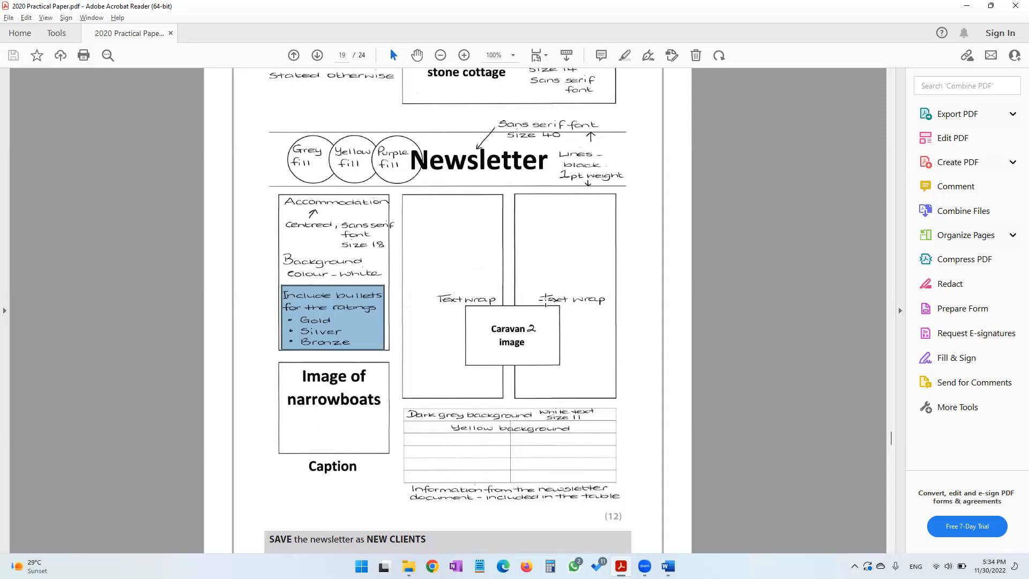
{"action": "left_click", "coordinate": [409, 563]}
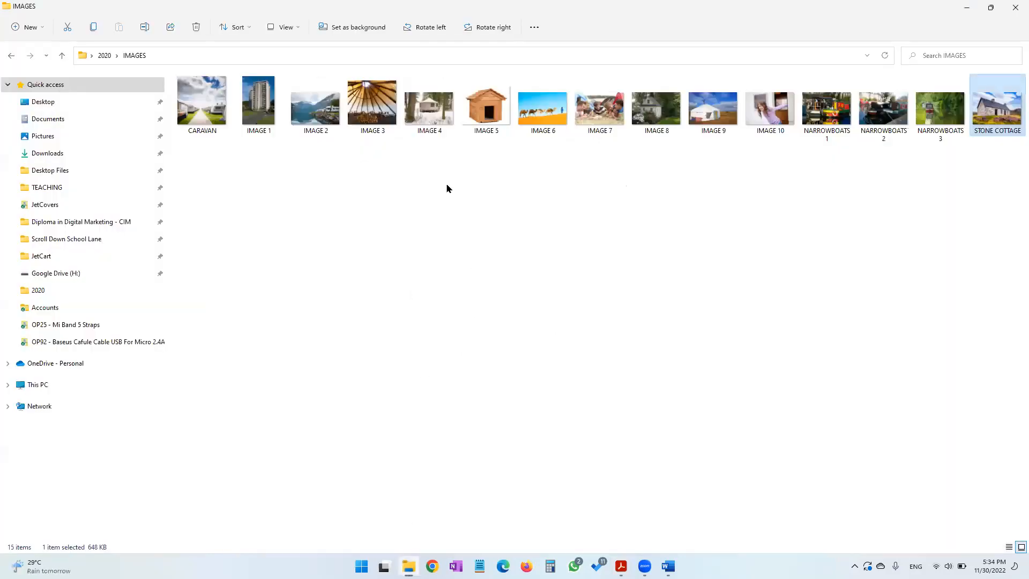
{"action": "left_click", "coordinate": [62, 55]}
{"action": "left_click", "coordinate": [217, 145]}
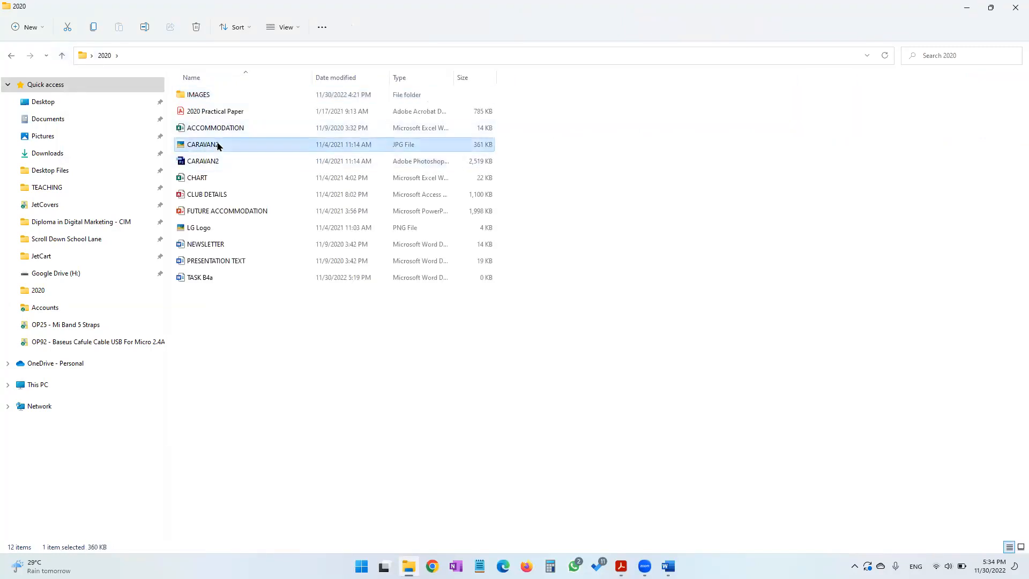
{"action": "key", "text": "alt+Tab"}
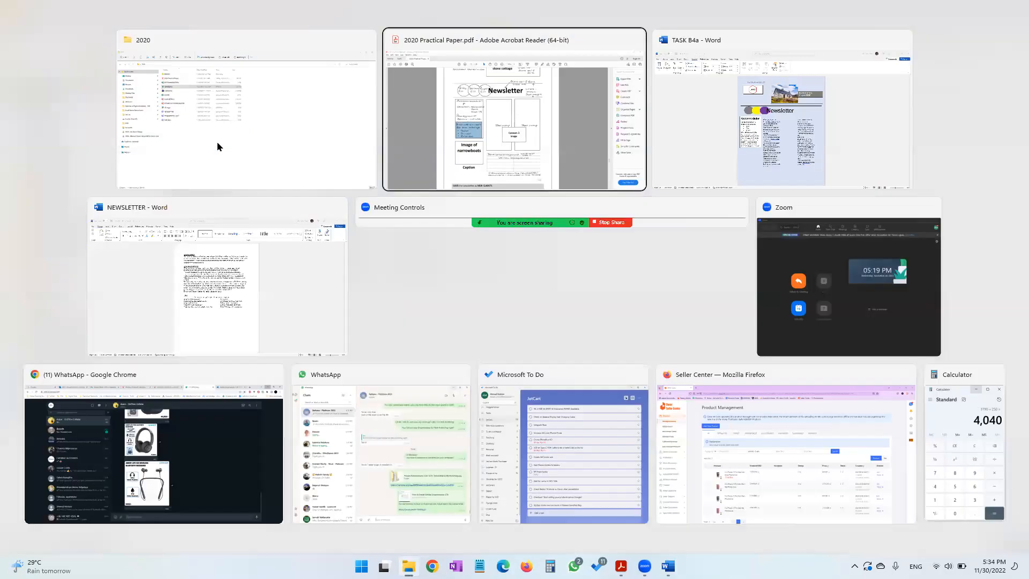
{"action": "key", "text": "alt+Tab"}
{"action": "key", "text": "Tab"}
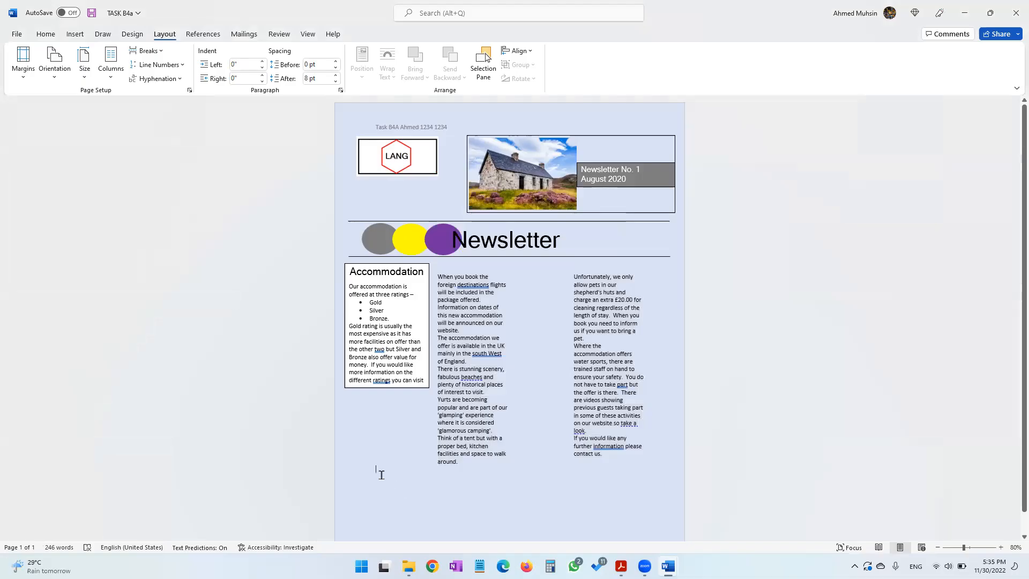
{"action": "key", "text": "ctrl+v"}
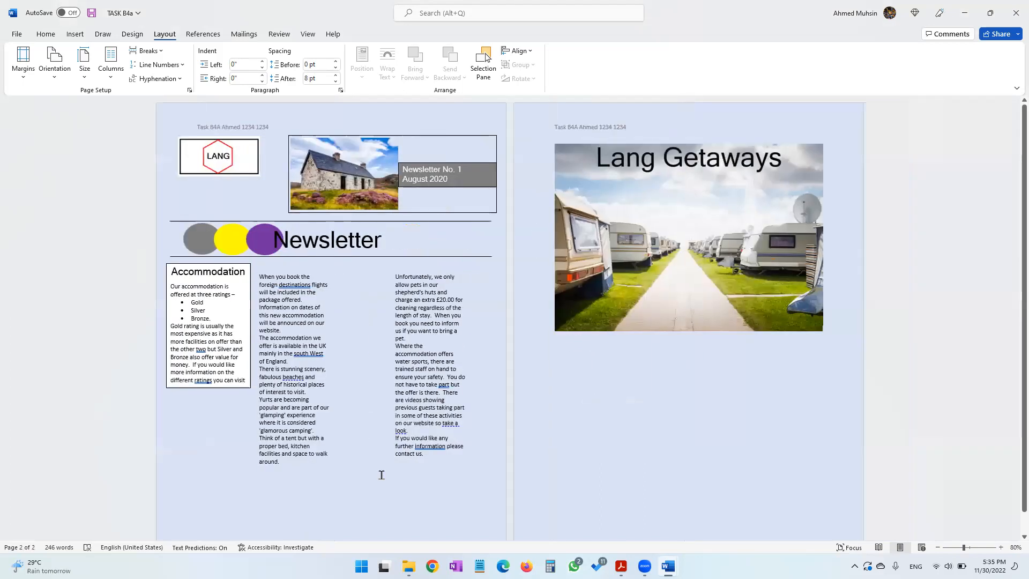
Shrink the caravan image, set it to Tight wrapping and place it between the two text columns
{"action": "left_click", "coordinate": [743, 196]}
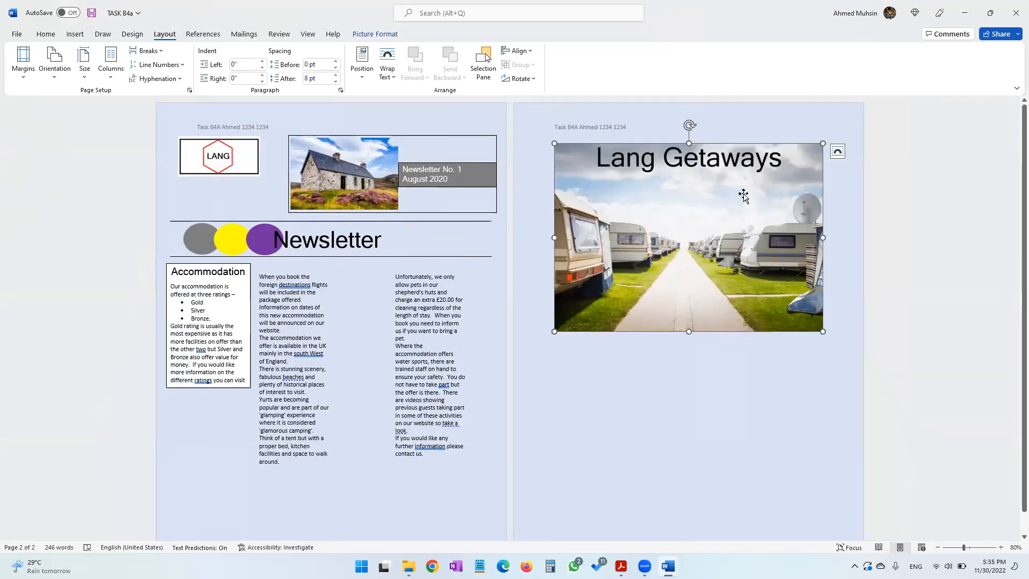
{"action": "left_click_drag", "start_coordinate": [822, 331], "coordinate": [646, 176]}
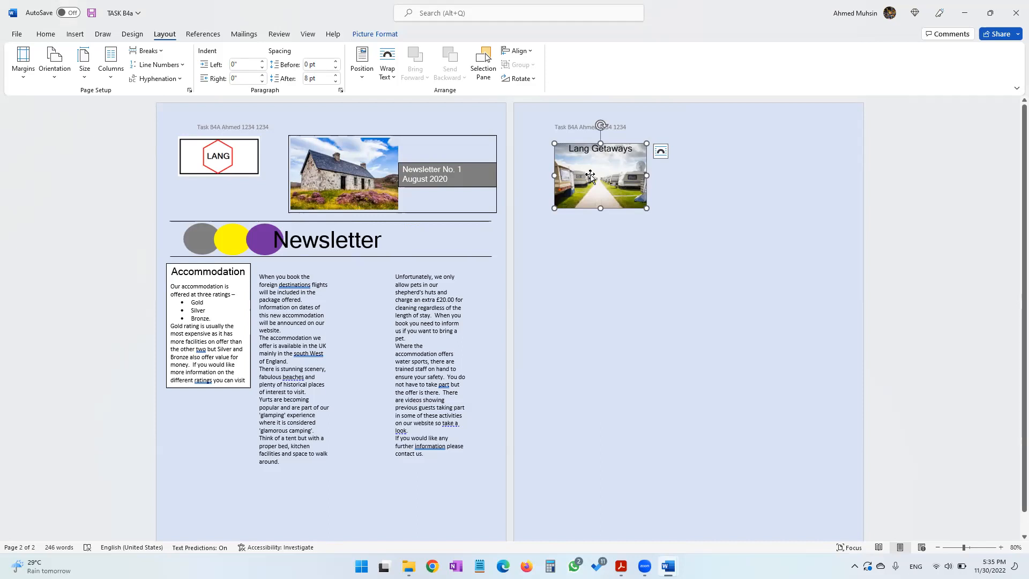
{"action": "left_click", "coordinate": [391, 74]}
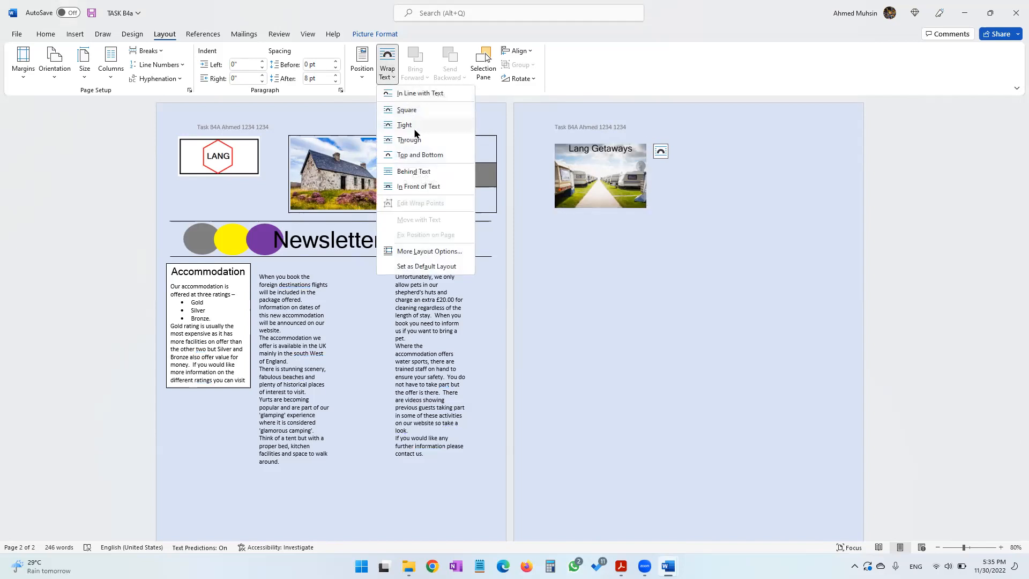
{"action": "left_click", "coordinate": [416, 131]}
{"action": "left_click_drag", "start_coordinate": [594, 184], "coordinate": [529, 361]}
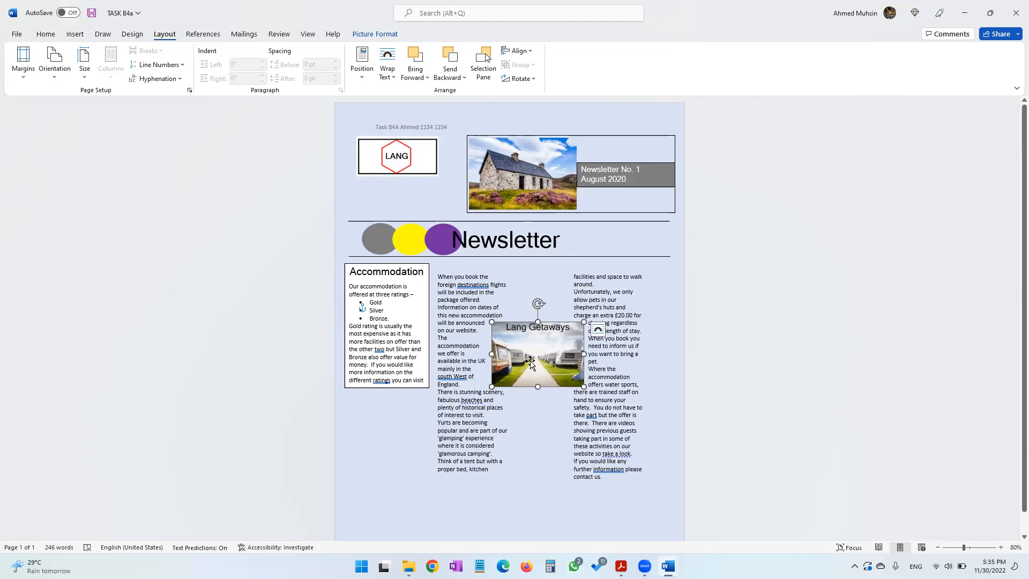
{"action": "scroll", "coordinate": [530, 362], "scroll_direction": "down", "scroll_amount": 1}
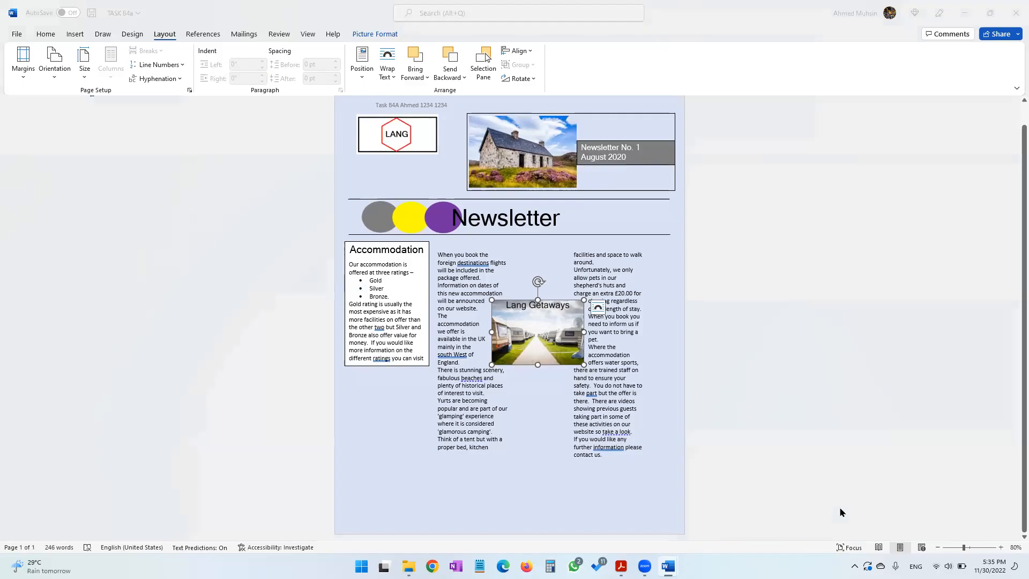
Copy the NARROWBOATS 1 image from the IMAGES folder and paste it into the newsletter
{"action": "key", "text": "alt+Tab"}
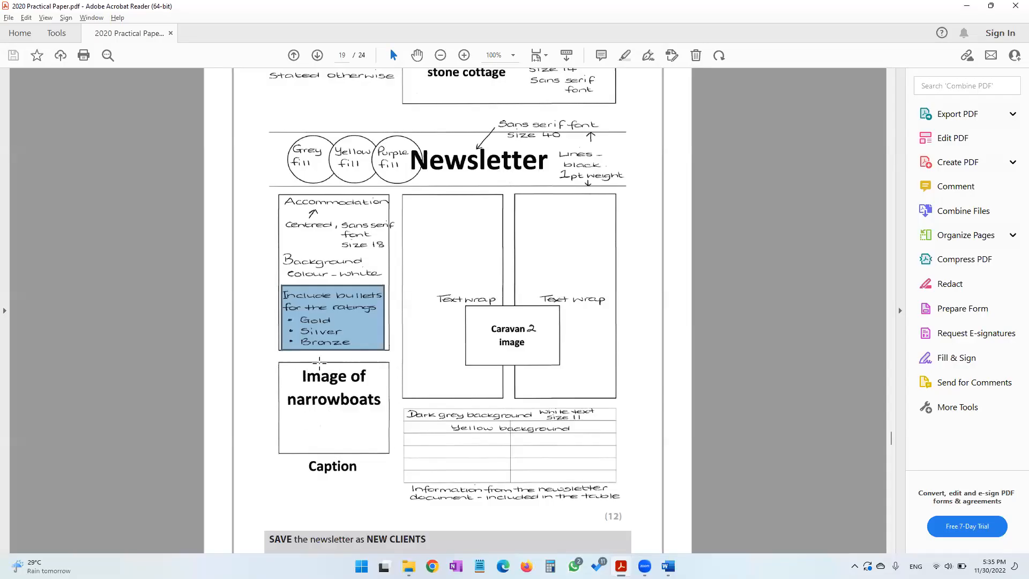
{"action": "key", "text": "alt+Tab"}
{"action": "key", "text": "Tab"}
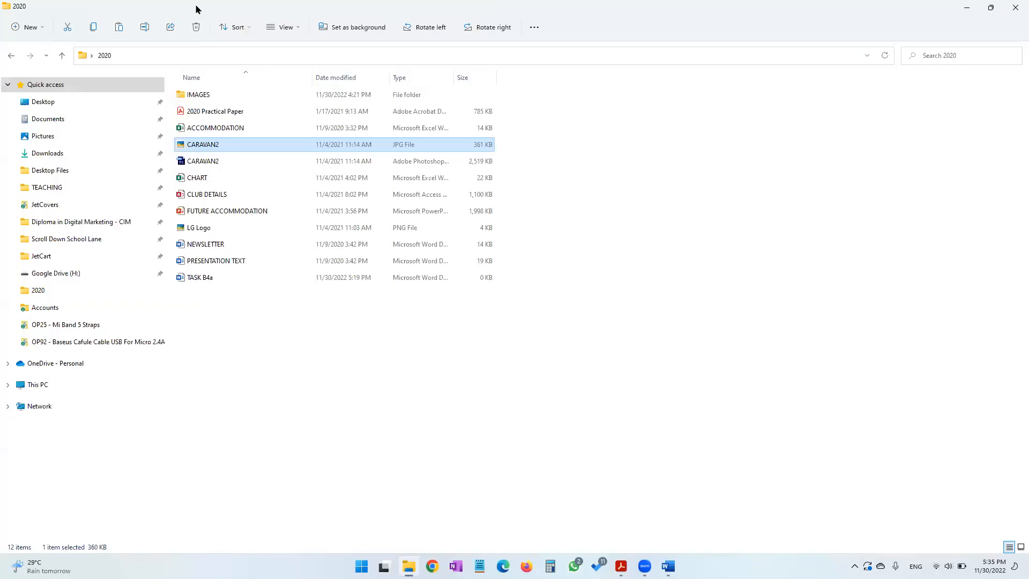
{"action": "left_click", "coordinate": [197, 95]}
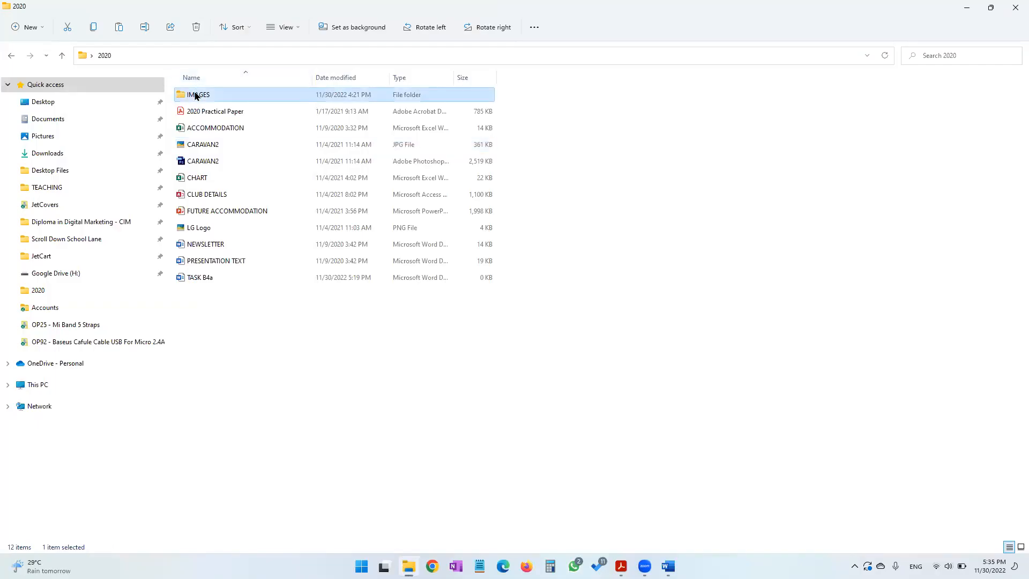
{"action": "double_click", "coordinate": [198, 95]}
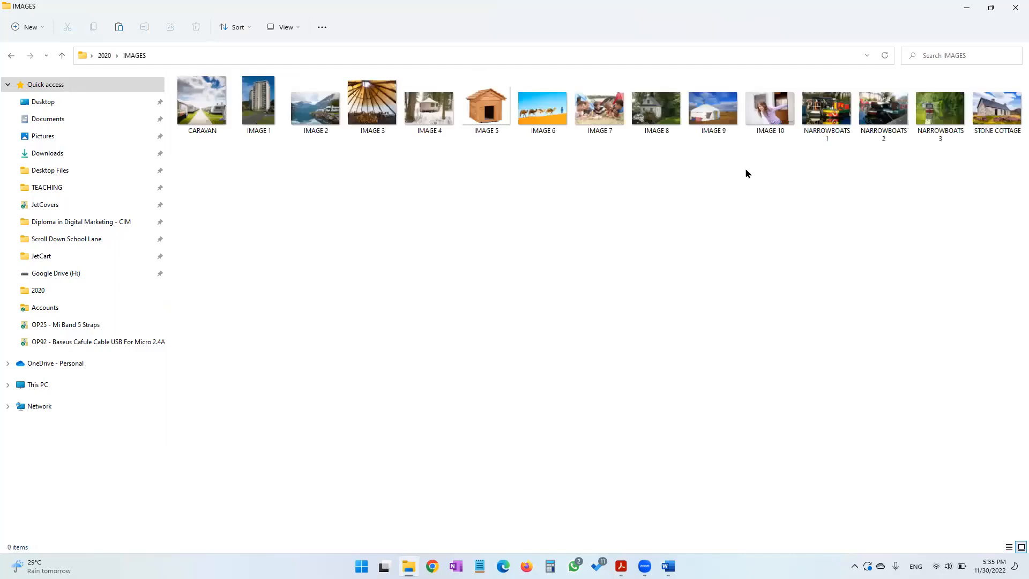
{"action": "left_click", "coordinate": [847, 144]}
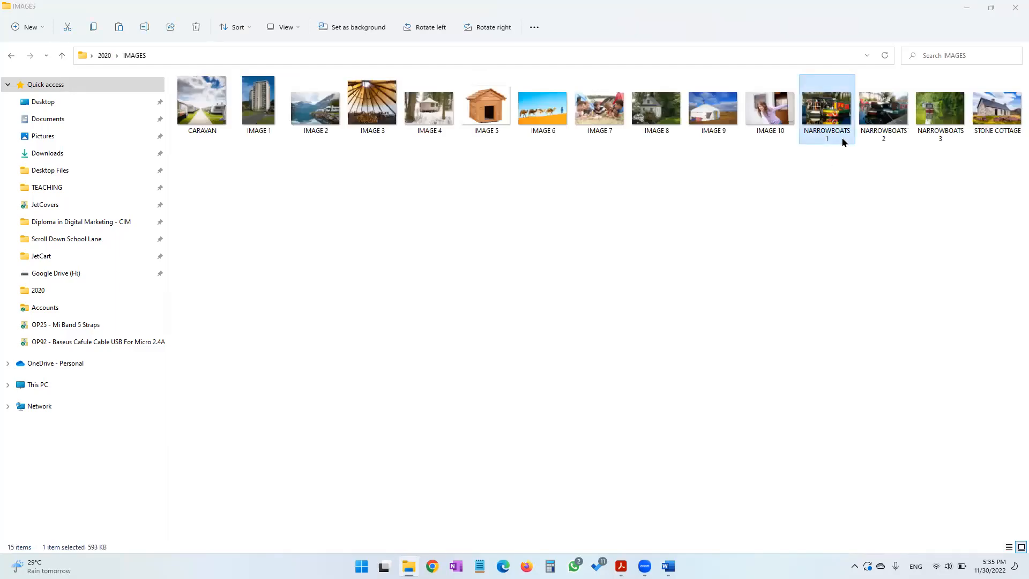
{"action": "key", "text": "alt+Tab"}
{"action": "key", "text": "alt+Tab"}
{"action": "left_click", "coordinate": [446, 530]}
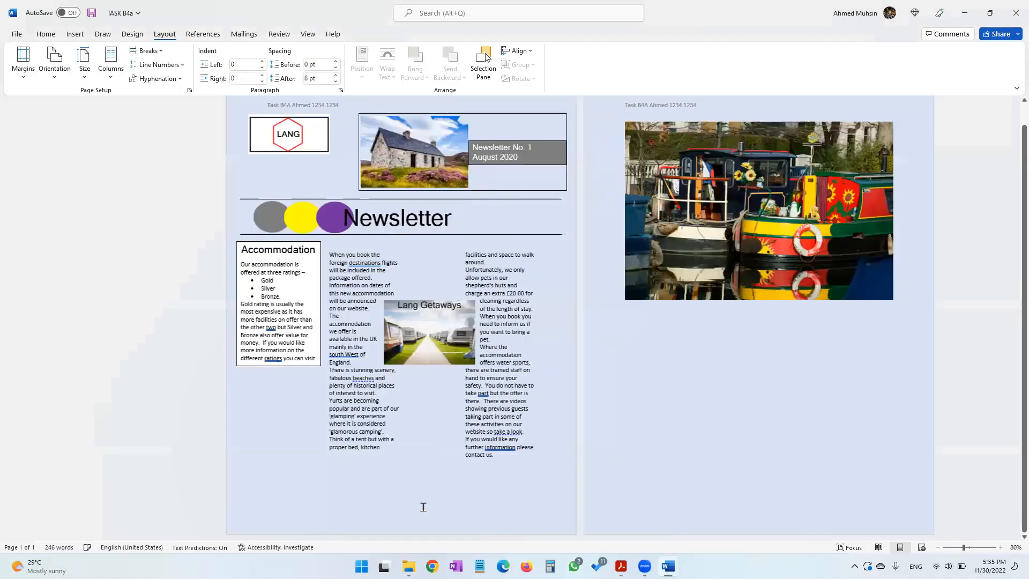
Shrink the narrowboat image, wrap it behind text and place it below the Accommodation text box
{"action": "left_click", "coordinate": [669, 281]}
{"action": "left_click_drag", "start_coordinate": [821, 299], "coordinate": [676, 177]}
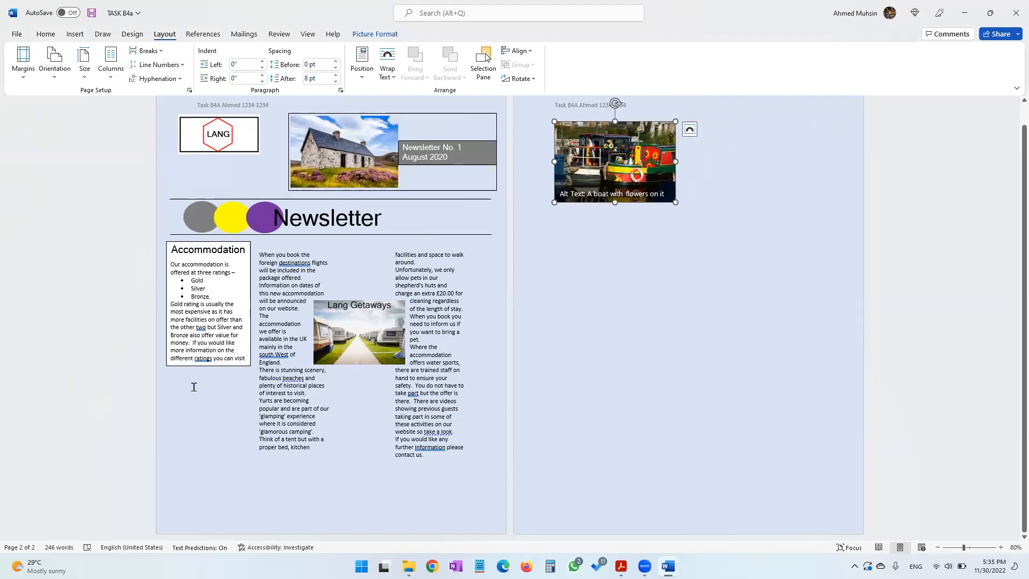
{"action": "left_click", "coordinate": [393, 40]}
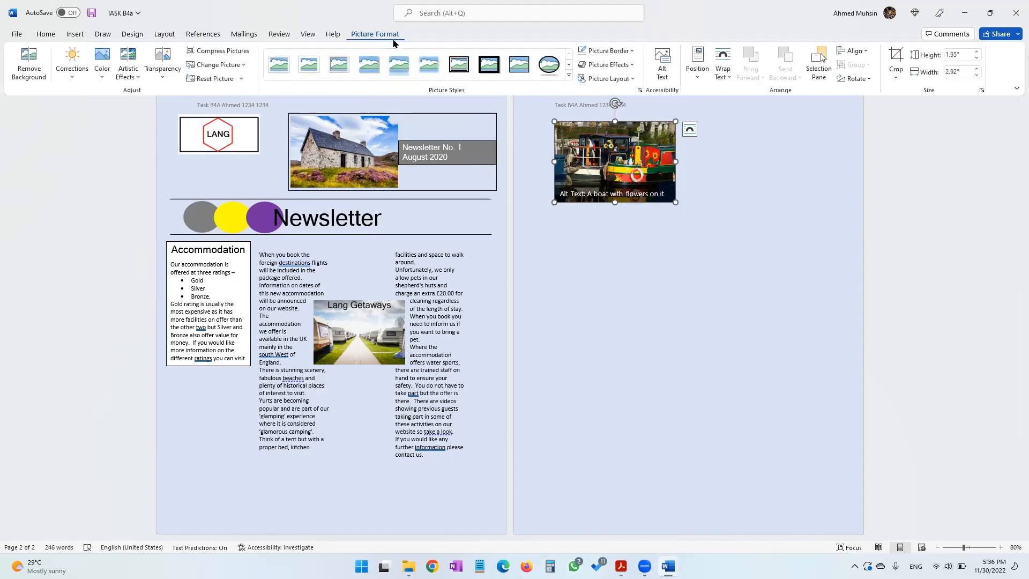
{"action": "left_click", "coordinate": [730, 81]}
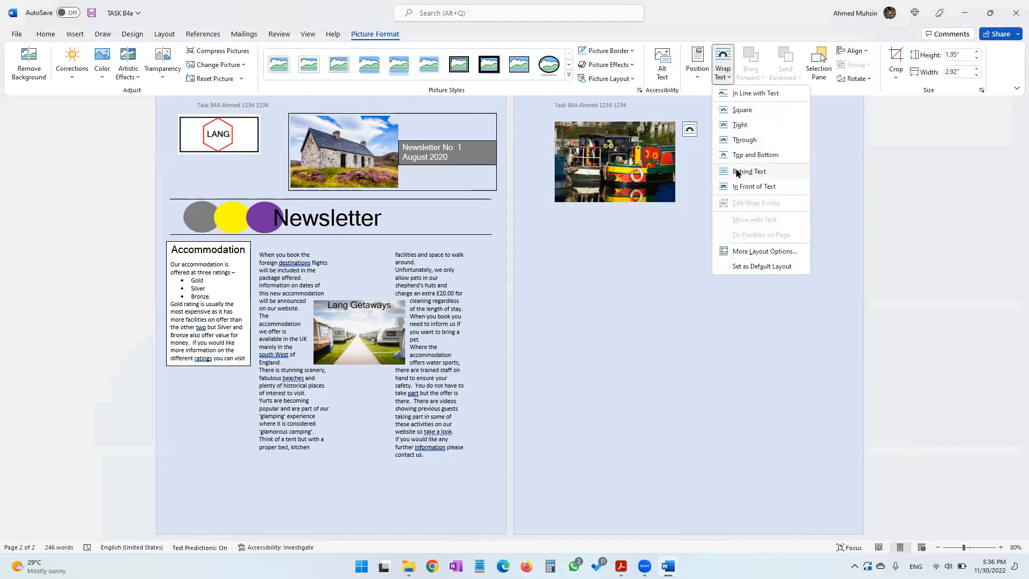
{"action": "left_click", "coordinate": [737, 171]}
{"action": "left_click_drag", "start_coordinate": [443, 170], "coordinate": [409, 409]}
{"action": "left_click_drag", "start_coordinate": [465, 456], "coordinate": [420, 432]}
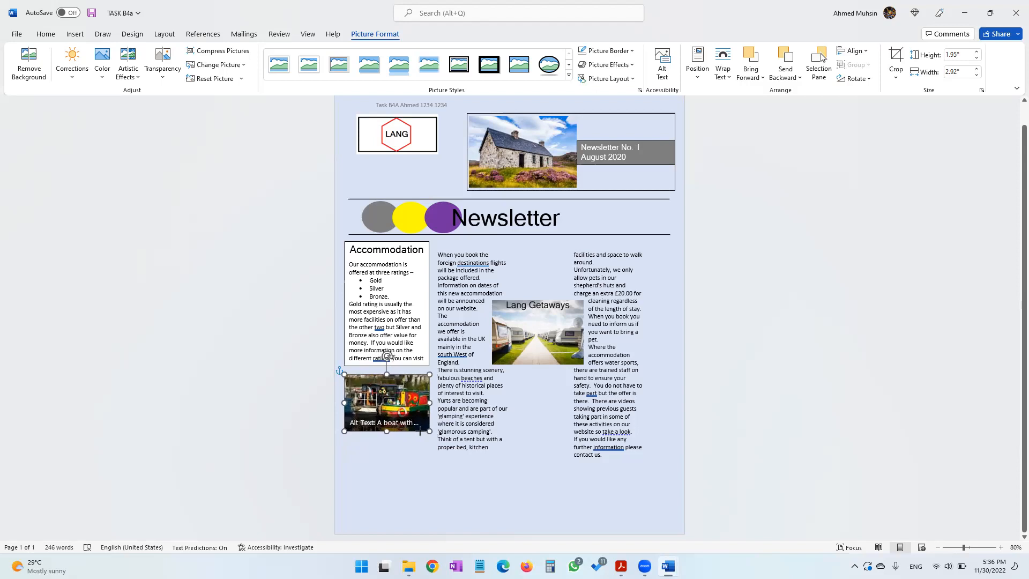
{"action": "left_click", "coordinate": [443, 488]}
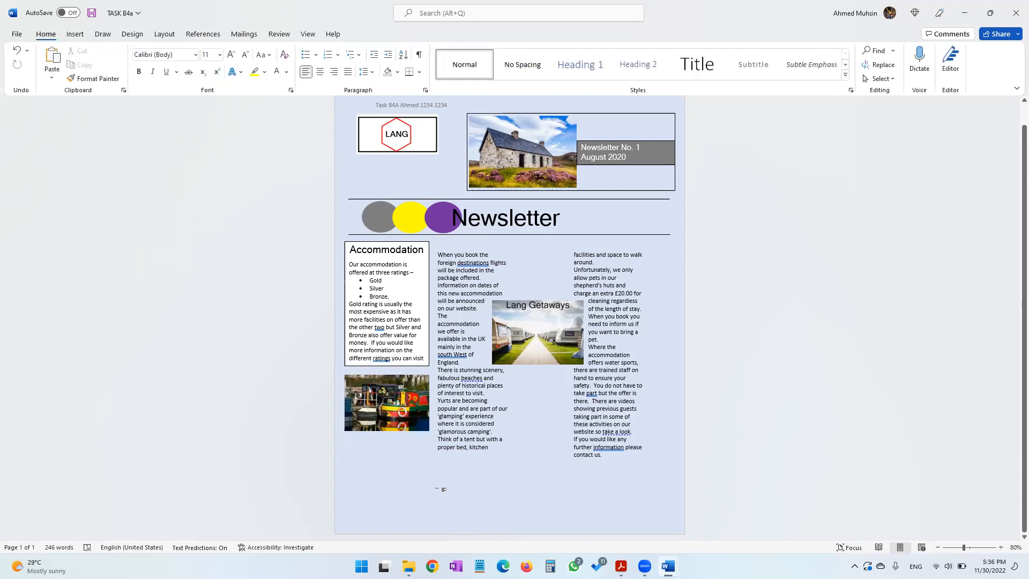
Compare the newsletter layout with the design on page 19 of the practical paper
{"action": "key", "text": "alt+Tab"}
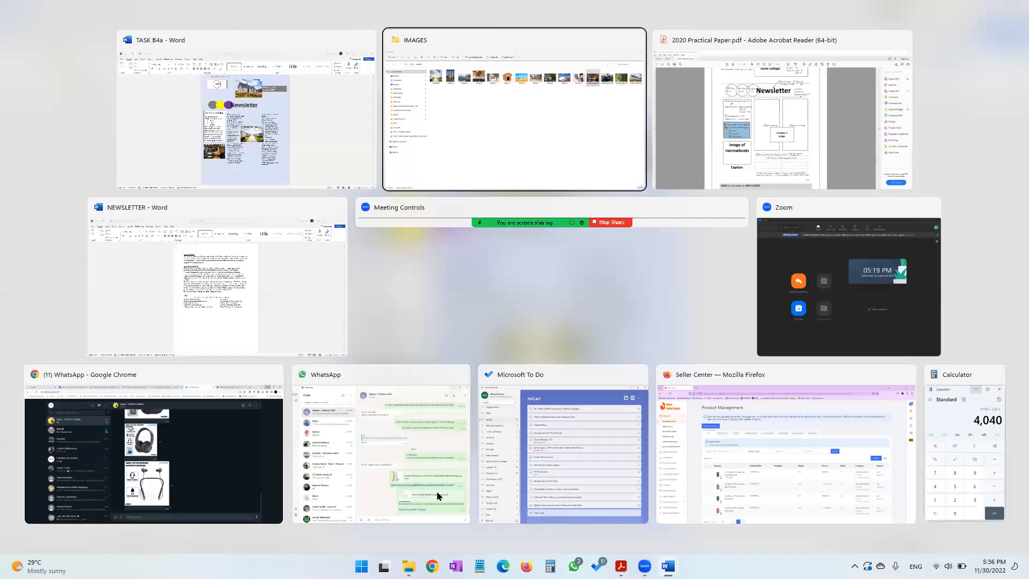
{"action": "key", "text": "alt+Tab"}
{"action": "key", "text": "Tab"}
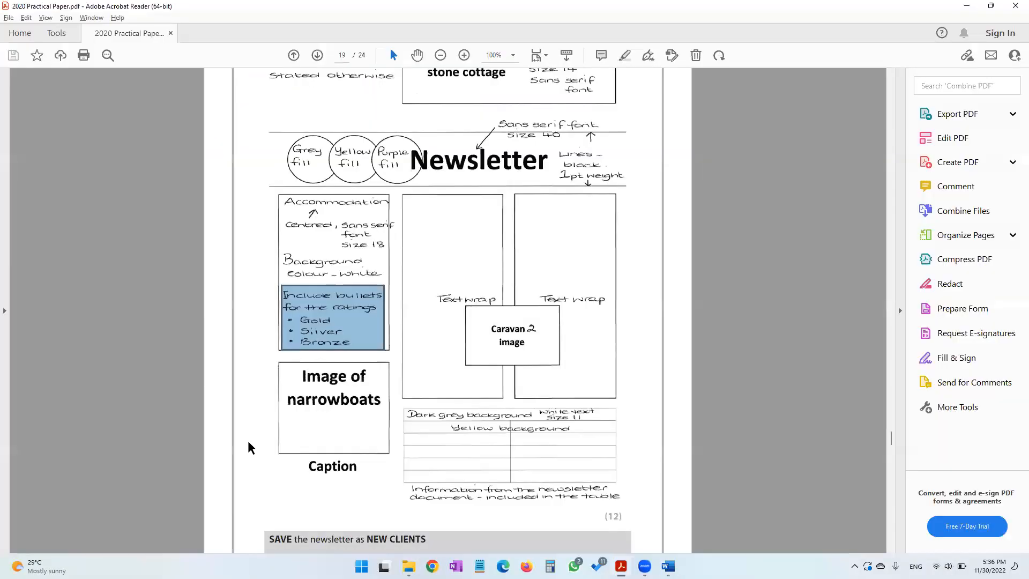
{"action": "key", "text": "alt+Tab"}
{"action": "key", "text": "Tab"}
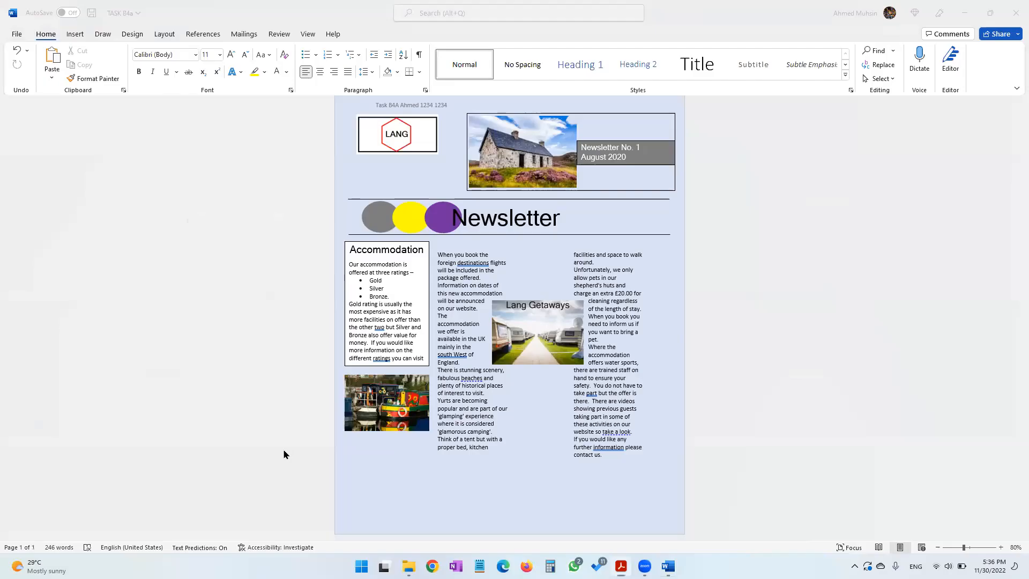
Try adding a Narrowboat caption beneath the narrowboat image, then undo it
{"action": "right_click", "coordinate": [359, 407]}
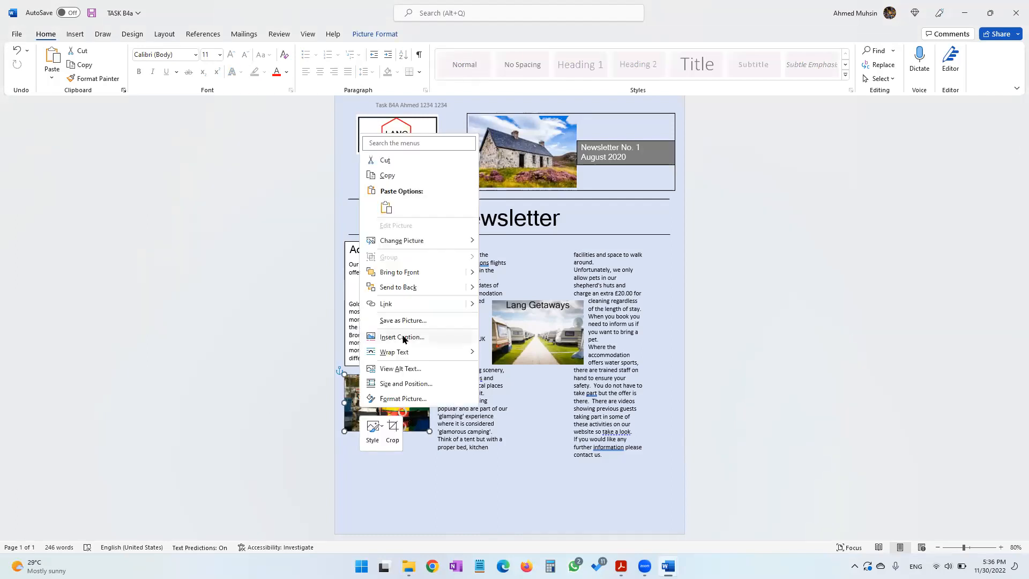
{"action": "left_click", "coordinate": [402, 337]}
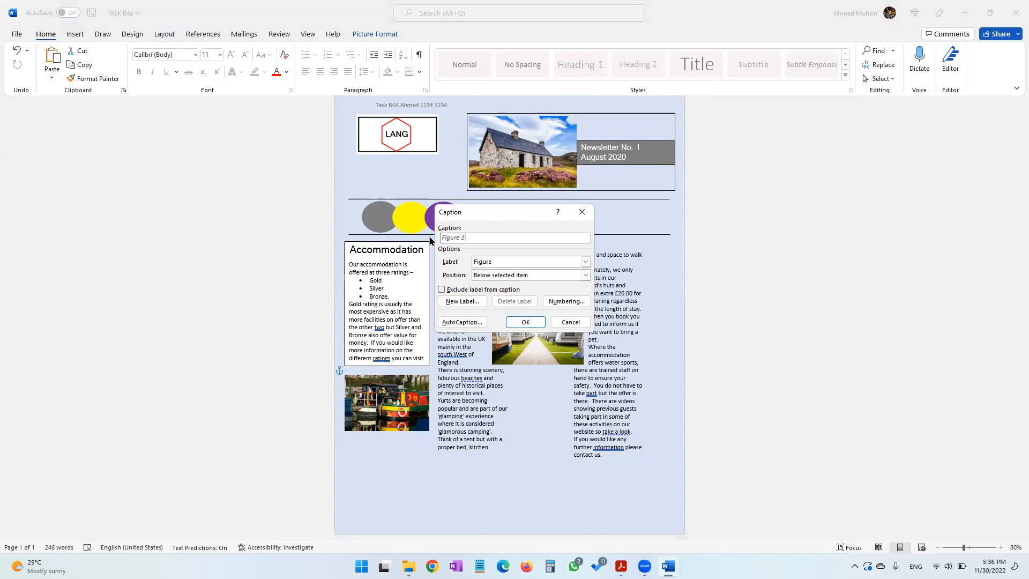
{"action": "type", "text": "Narrow boat"}
{"action": "left_click", "coordinate": [525, 321]}
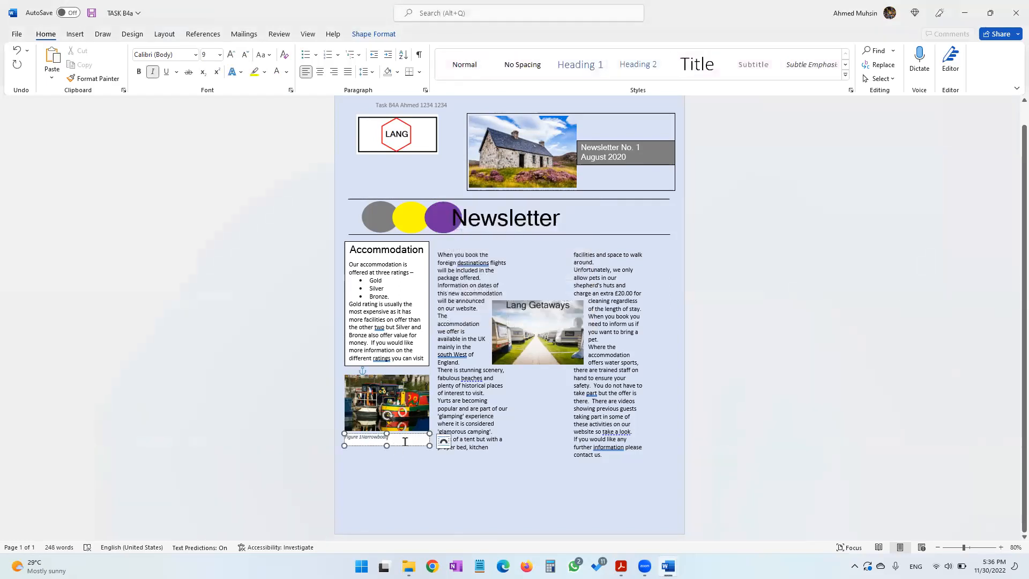
{"action": "key", "text": "ctrl+z"}
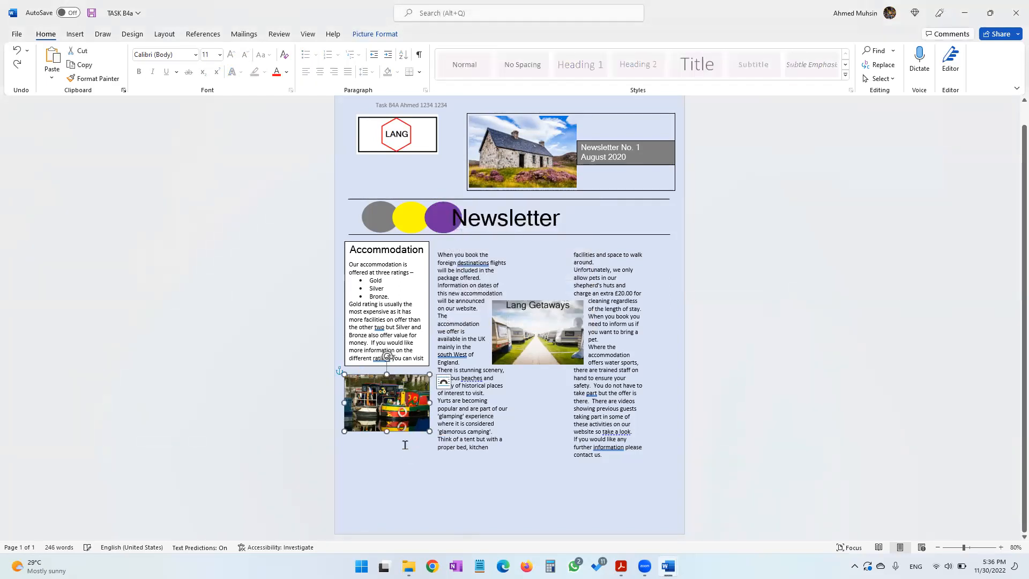
Draw a text box directly below the narrowboat image and enter the caption Narrowboat
{"action": "left_click", "coordinate": [75, 34]}
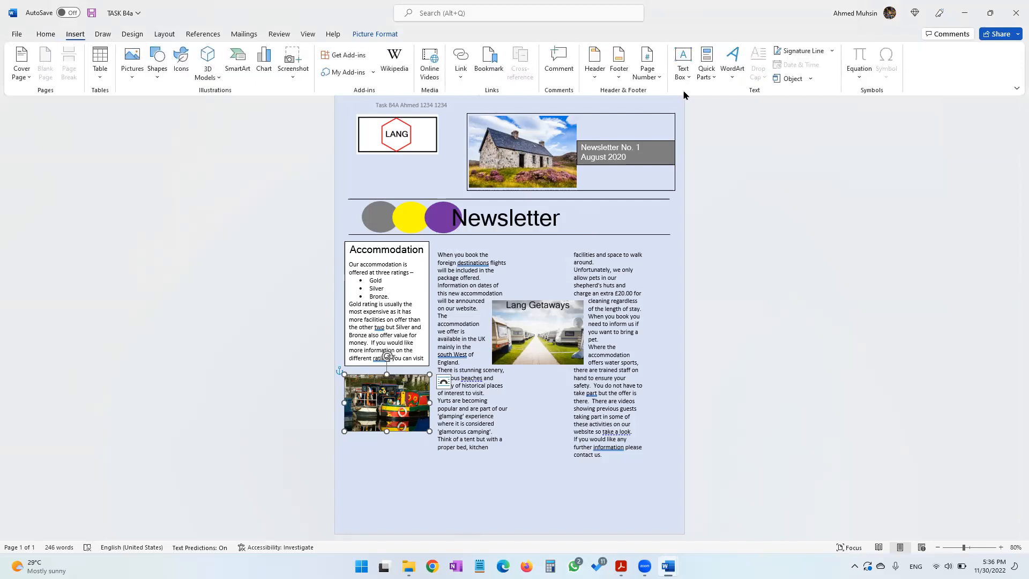
{"action": "left_click", "coordinate": [683, 71]}
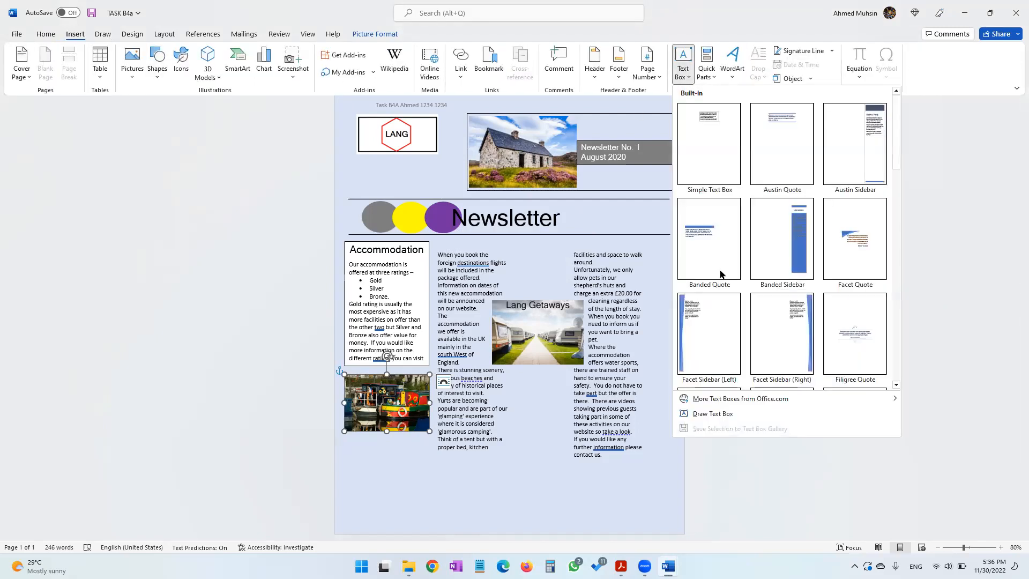
{"action": "left_click", "coordinate": [708, 415]}
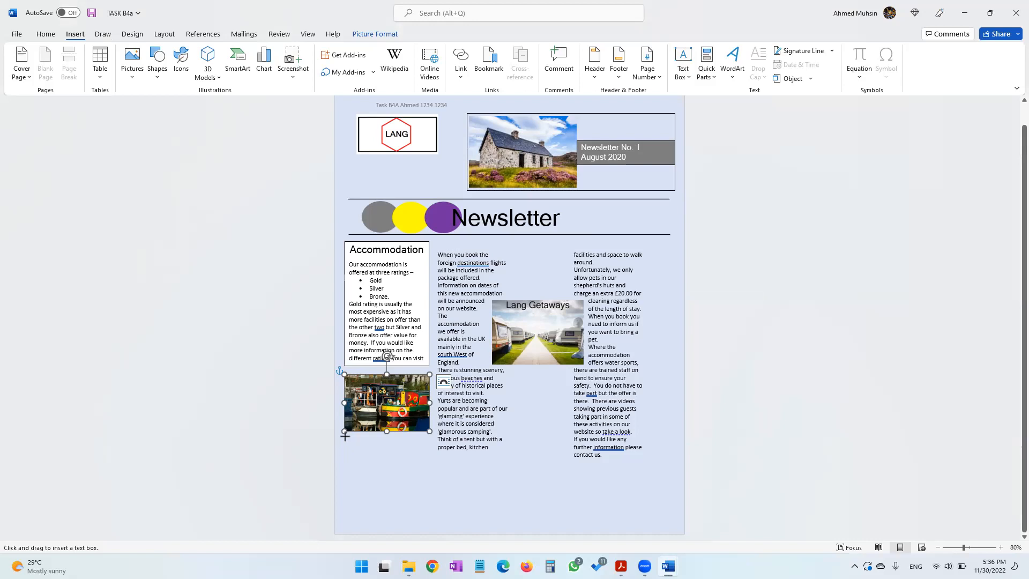
{"action": "mouse_move", "coordinate": [344, 435]}
{"action": "left_mouse_down"}
{"action": "mouse_move", "coordinate": [355, 450]}
{"action": "mouse_move", "coordinate": [430, 453]}
{"action": "left_mouse_up"}
{"action": "type", "text": "Narrowboat"}
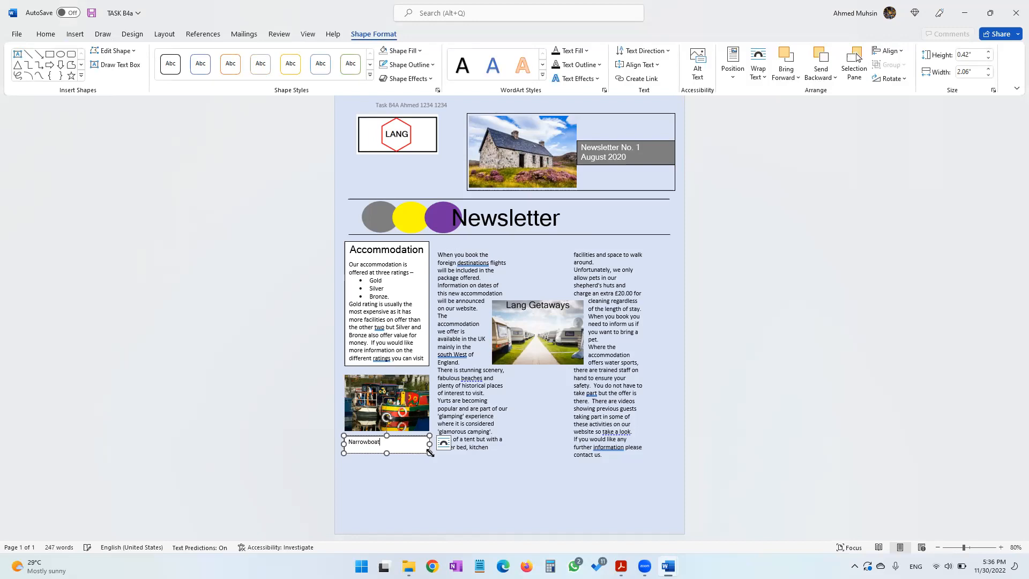
Centre the caption text and fill its text box with white
{"action": "key", "text": "ctrl+a"}
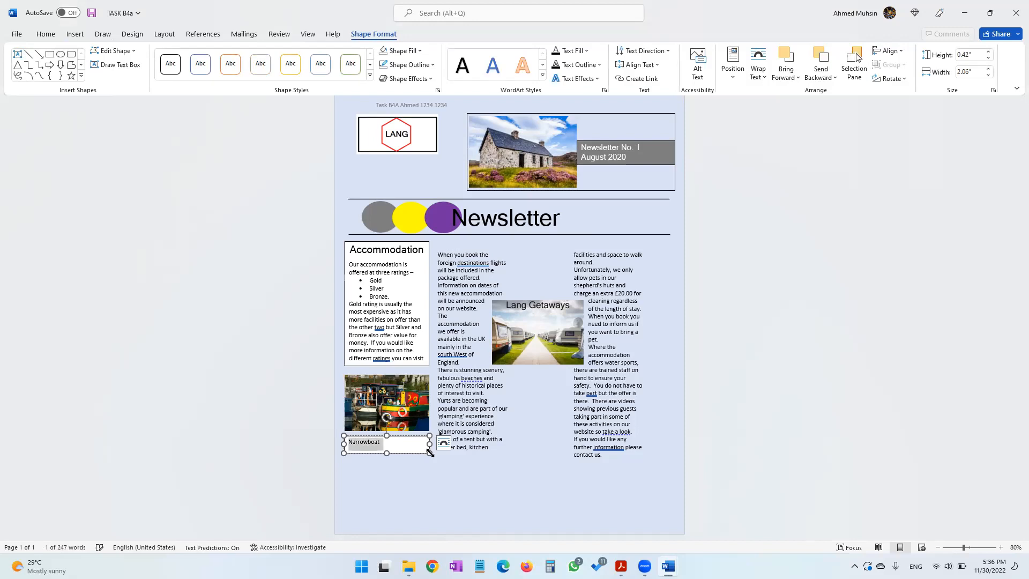
{"action": "left_click", "coordinate": [46, 33]}
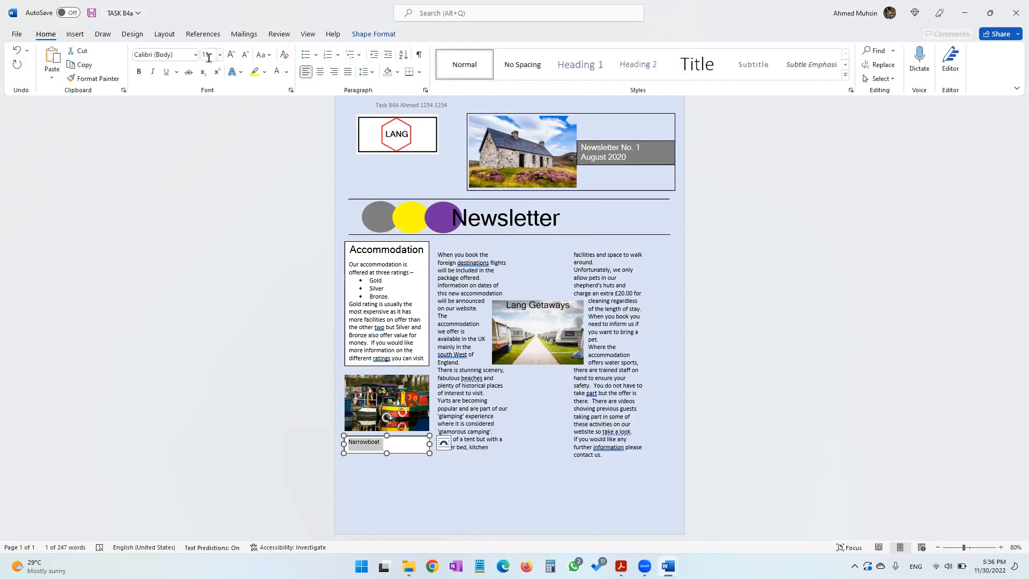
{"action": "left_click", "coordinate": [320, 72]}
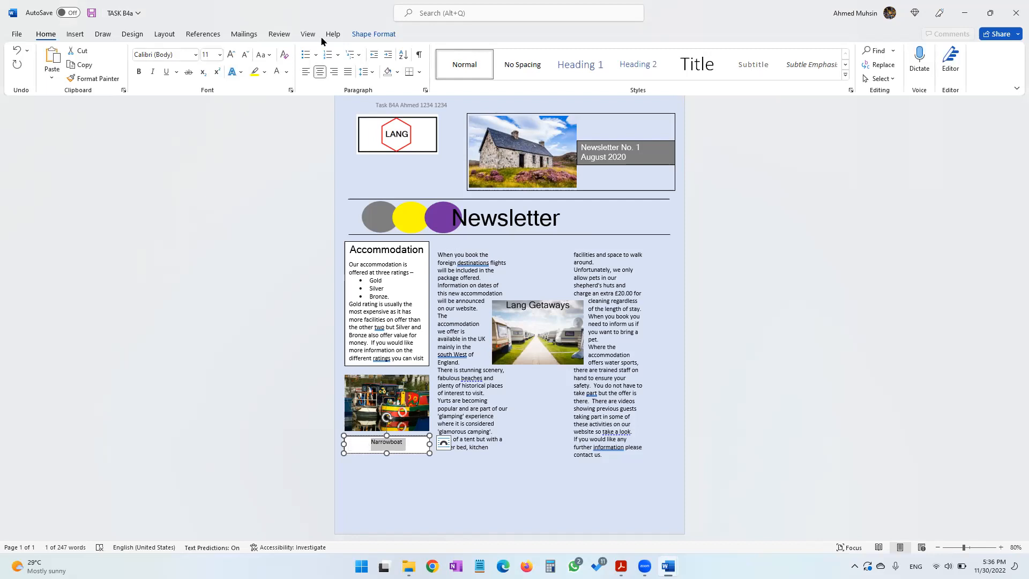
{"action": "left_click", "coordinate": [374, 34]}
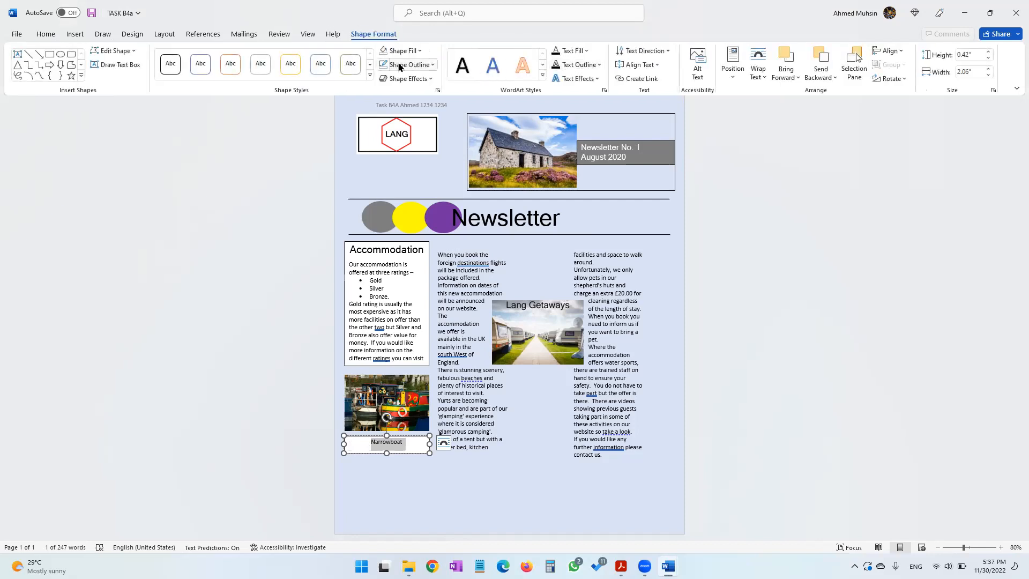
{"action": "left_click", "coordinate": [420, 51]}
{"action": "left_click", "coordinate": [422, 167]}
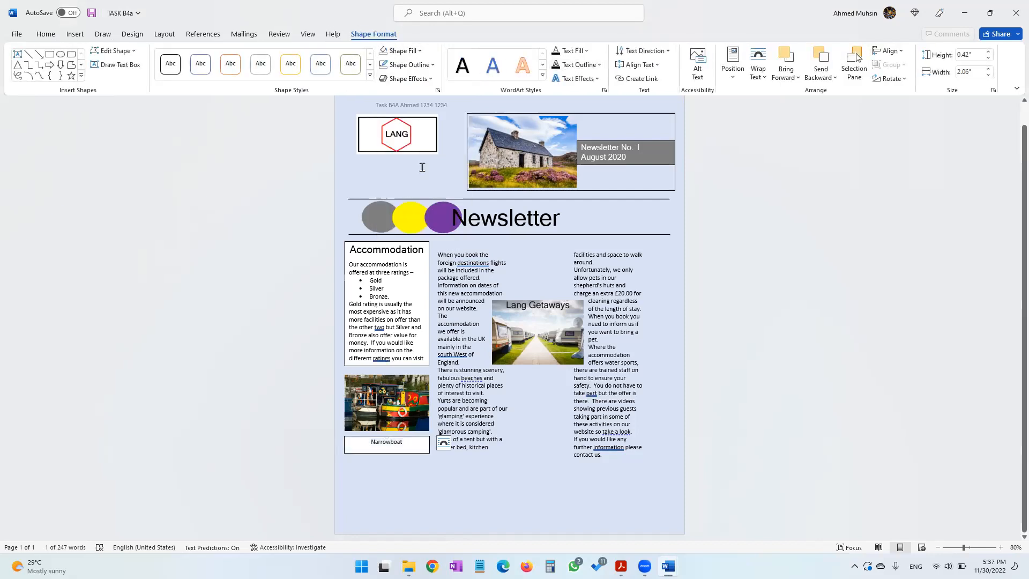
Nudge the caption text box slightly upward so it sits just under the narrowboat image
{"action": "left_click", "coordinate": [443, 467]}
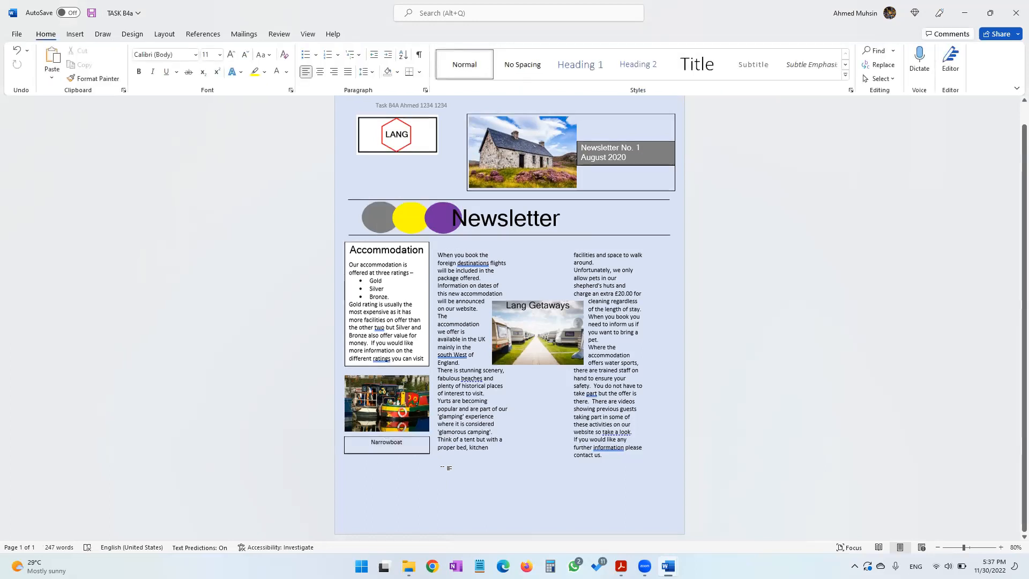
{"action": "key", "text": "alt"}
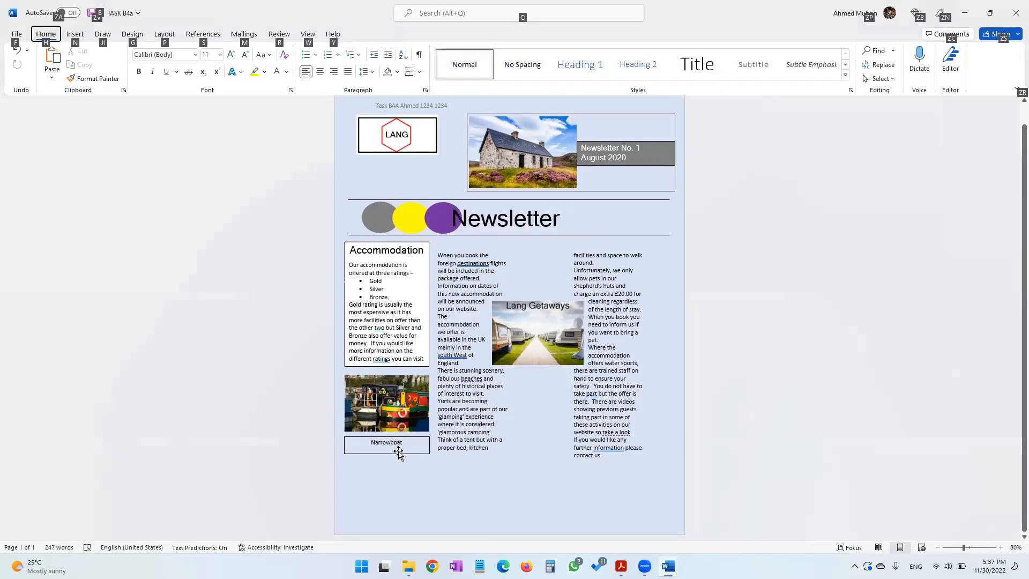
{"action": "left_click", "coordinate": [389, 452]}
{"action": "left_click_drag", "start_coordinate": [387, 452], "coordinate": [388, 449]}
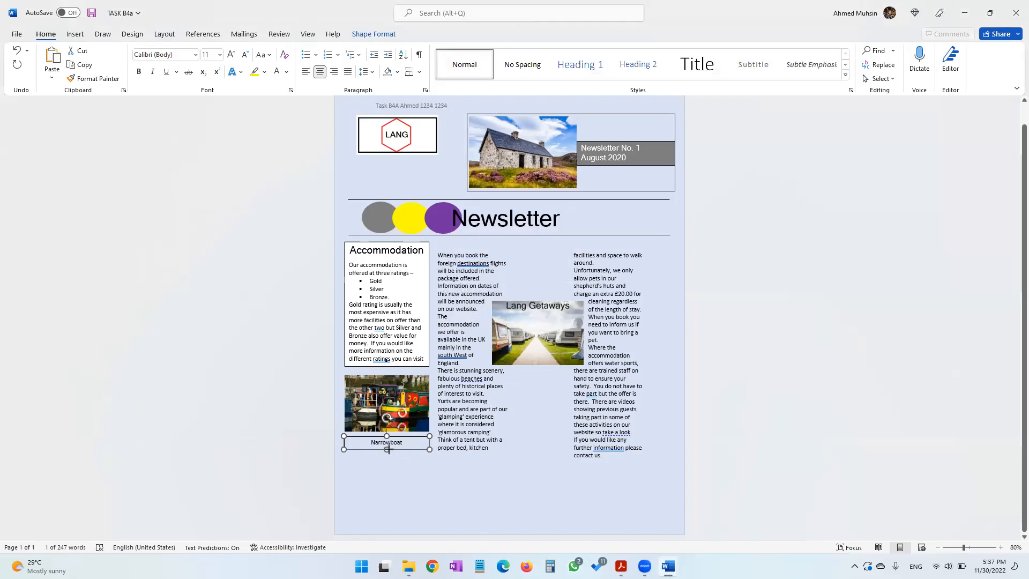
{"action": "left_click", "coordinate": [478, 491]}
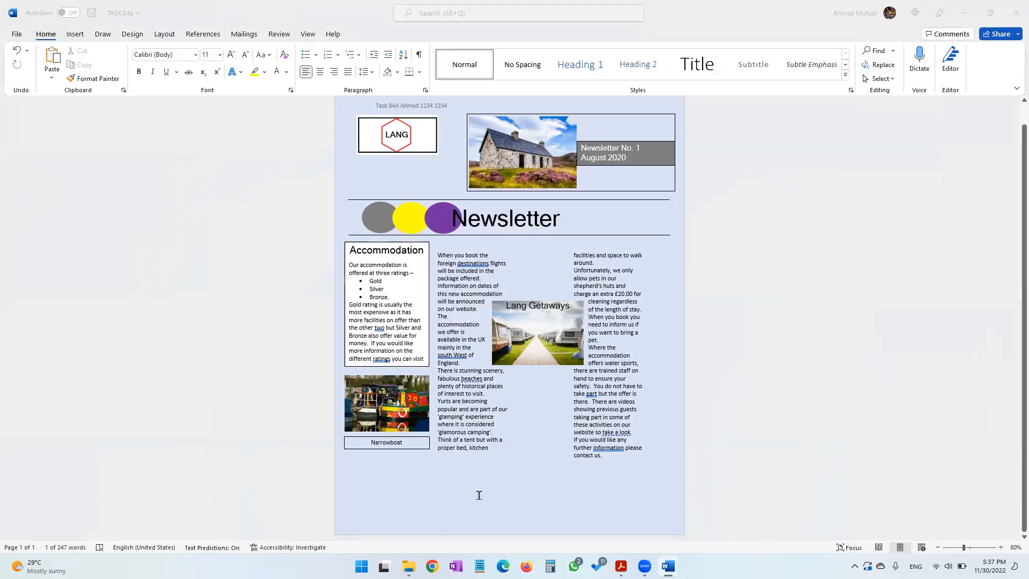
Following the paper's design, draw a large text box across the bottom of the newsletter below the columns
{"action": "key", "text": "alt+Tab"}
{"action": "scroll", "coordinate": [401, 315], "scroll_direction": "down", "scroll_amount": 3}
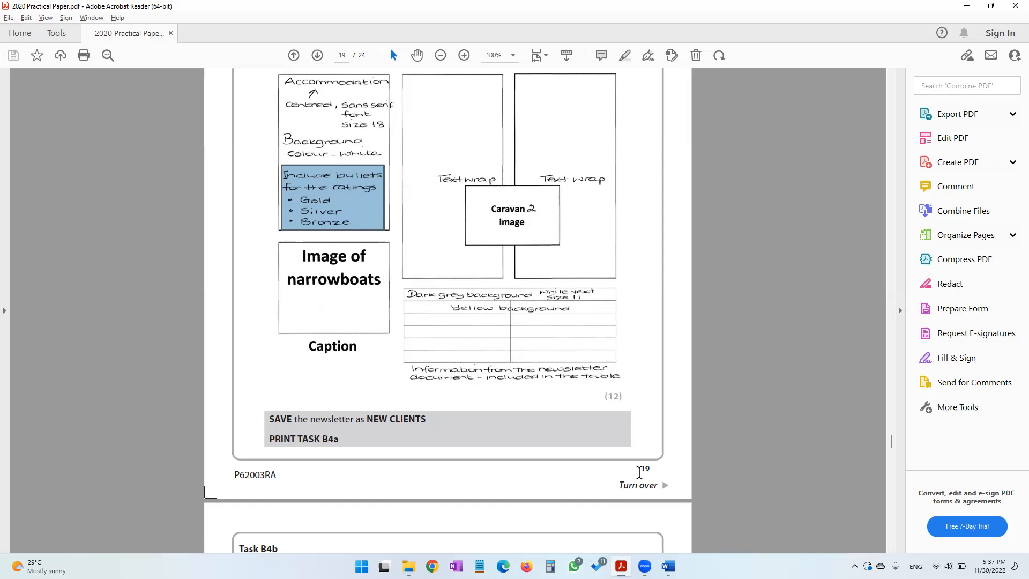
{"action": "left_click", "coordinate": [669, 565]}
{"action": "left_click", "coordinate": [624, 521]}
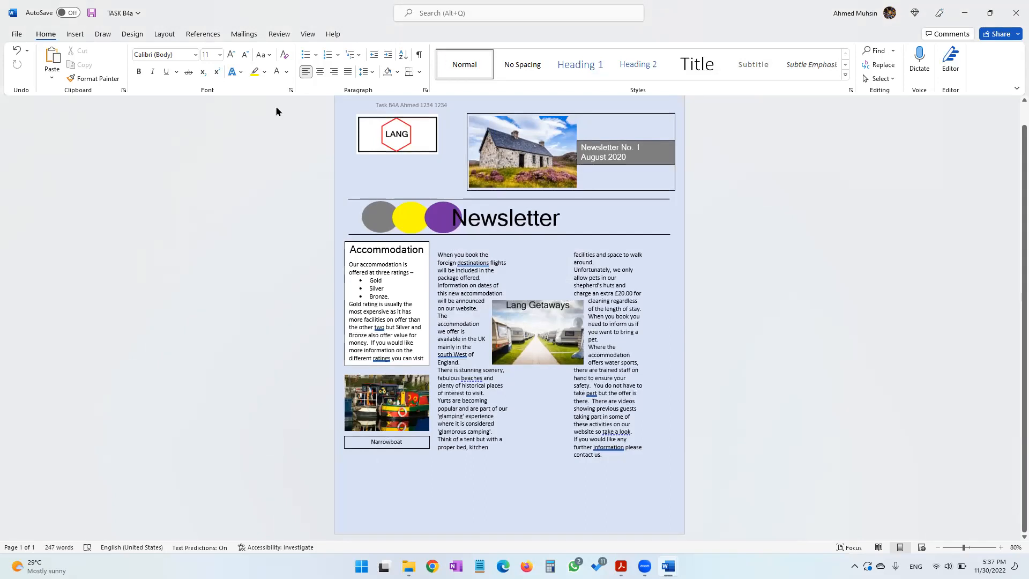
{"action": "left_click", "coordinate": [75, 34]}
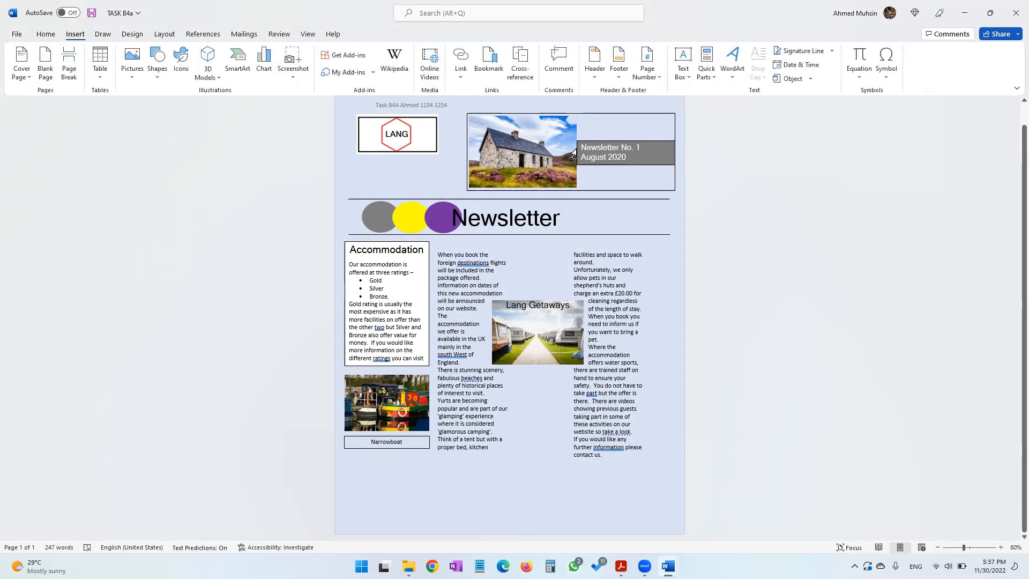
{"action": "left_click", "coordinate": [685, 71]}
{"action": "left_click", "coordinate": [730, 417]}
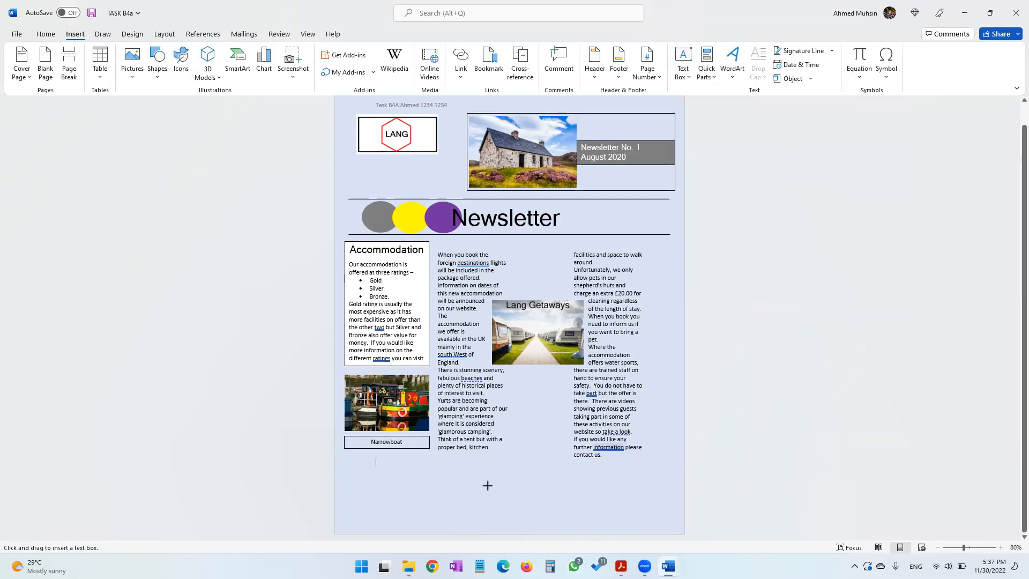
{"action": "left_click_drag", "start_coordinate": [437, 452], "coordinate": [672, 530]}
{"action": "left_click_drag", "start_coordinate": [554, 452], "coordinate": [555, 457]}
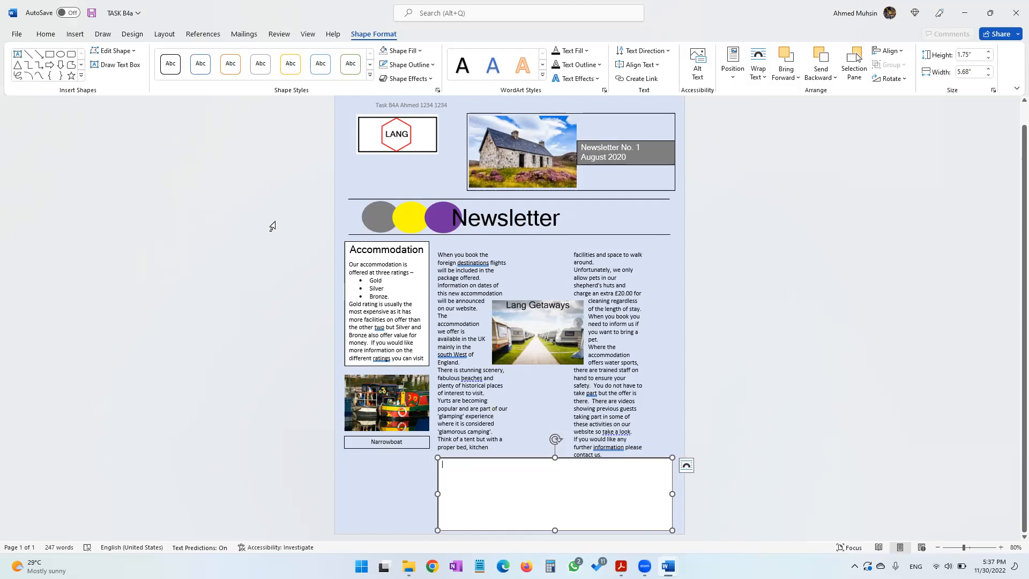
Insert a 2 by 6 table into the new text box
{"action": "left_click", "coordinate": [75, 34]}
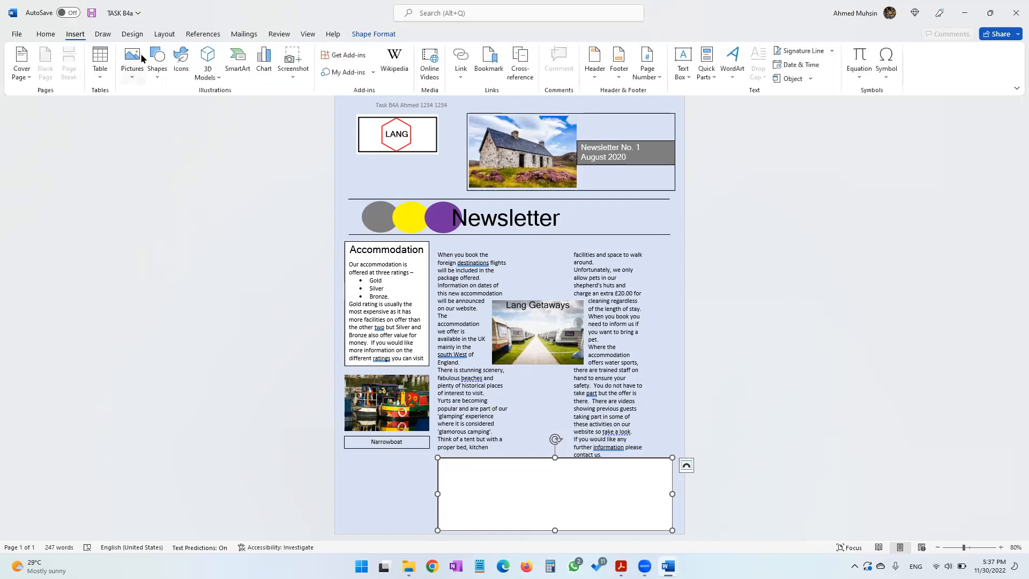
{"action": "left_click", "coordinate": [102, 78]}
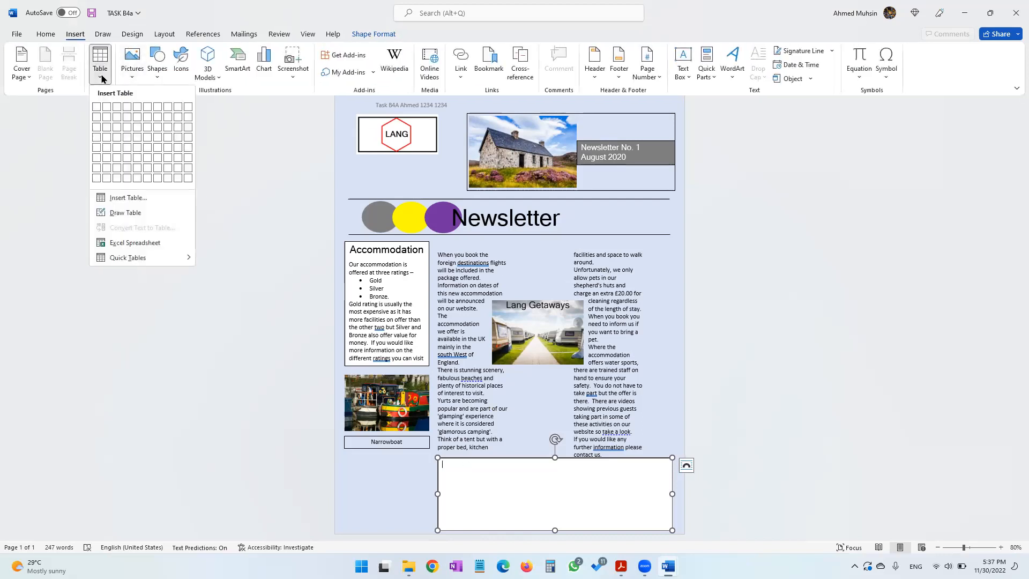
{"action": "left_click", "coordinate": [107, 161]}
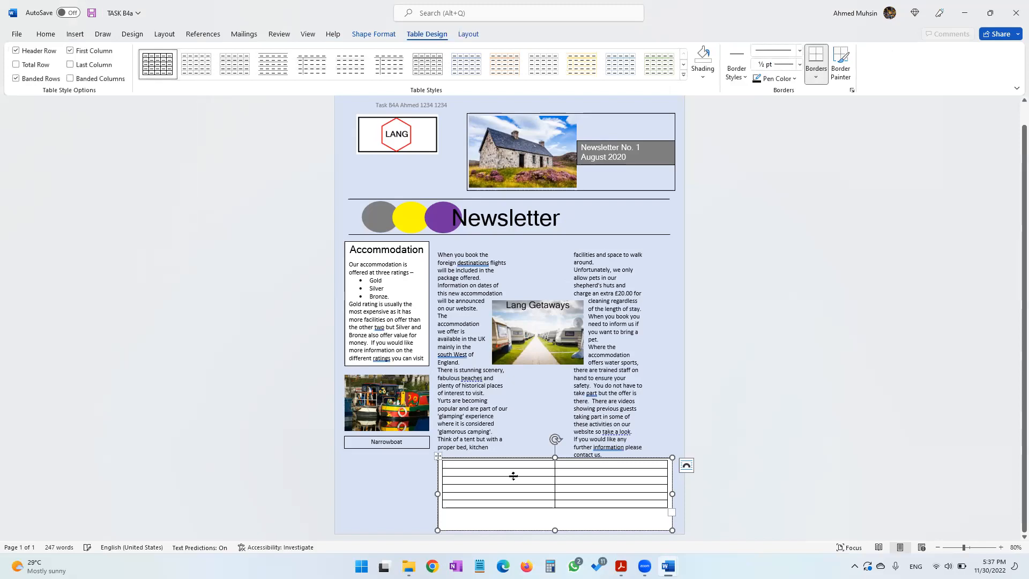
Merge the two cells of the table's top row into one
{"action": "left_click", "coordinate": [621, 566]}
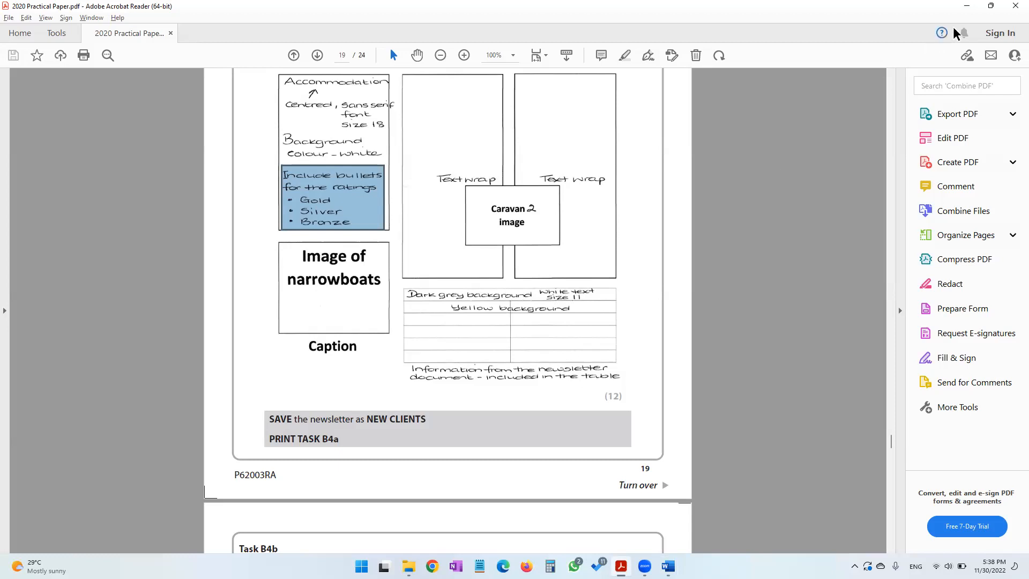
{"action": "key", "text": "alt+Tab"}
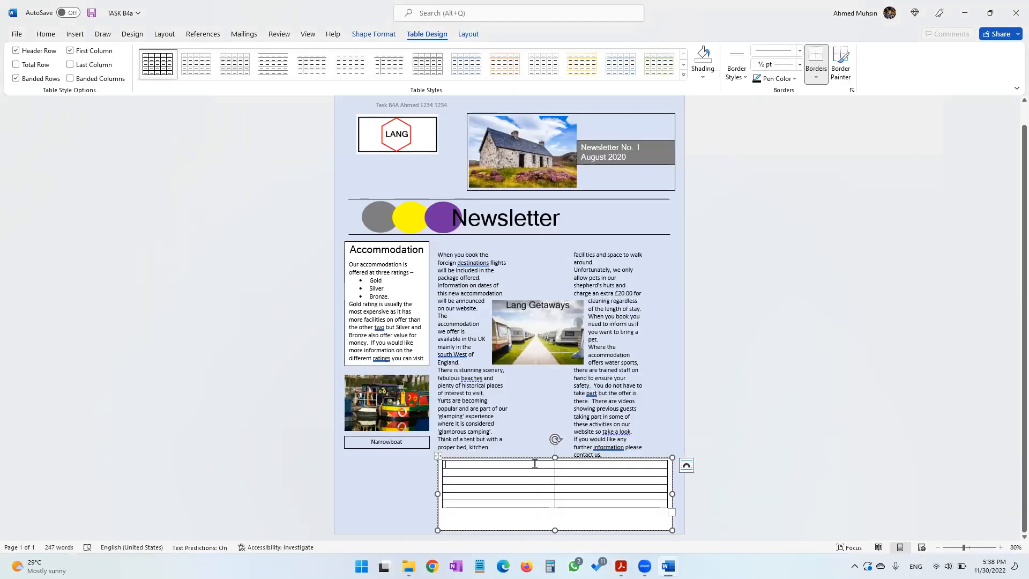
{"action": "left_click_drag", "start_coordinate": [534, 464], "coordinate": [562, 466]}
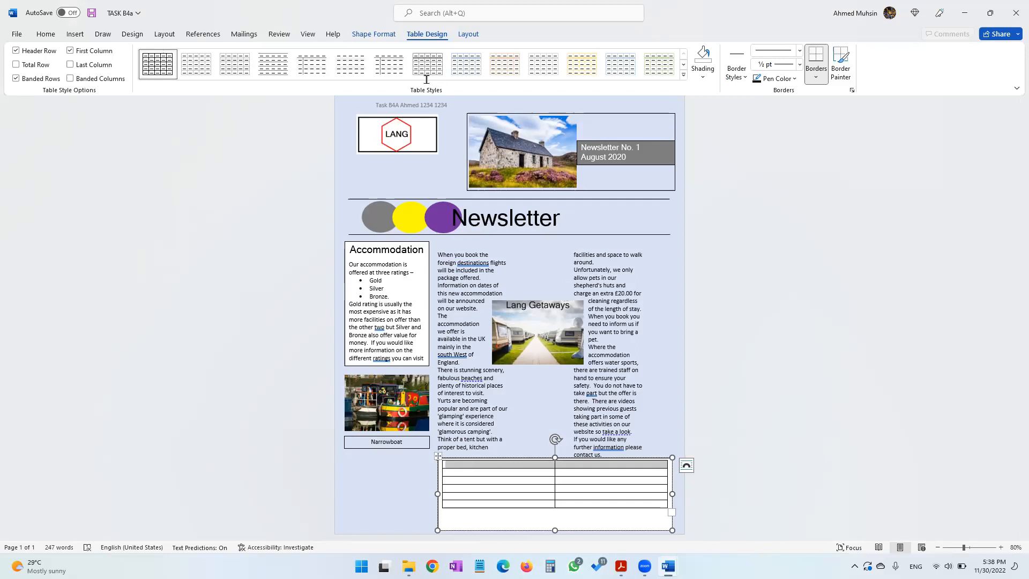
{"action": "left_click", "coordinate": [469, 35]}
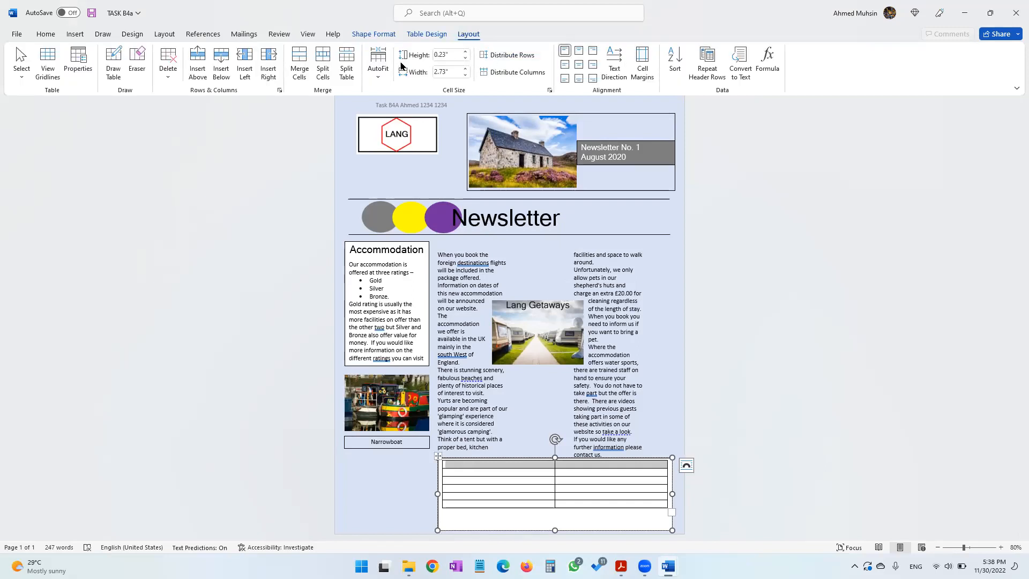
{"action": "left_click", "coordinate": [299, 63]}
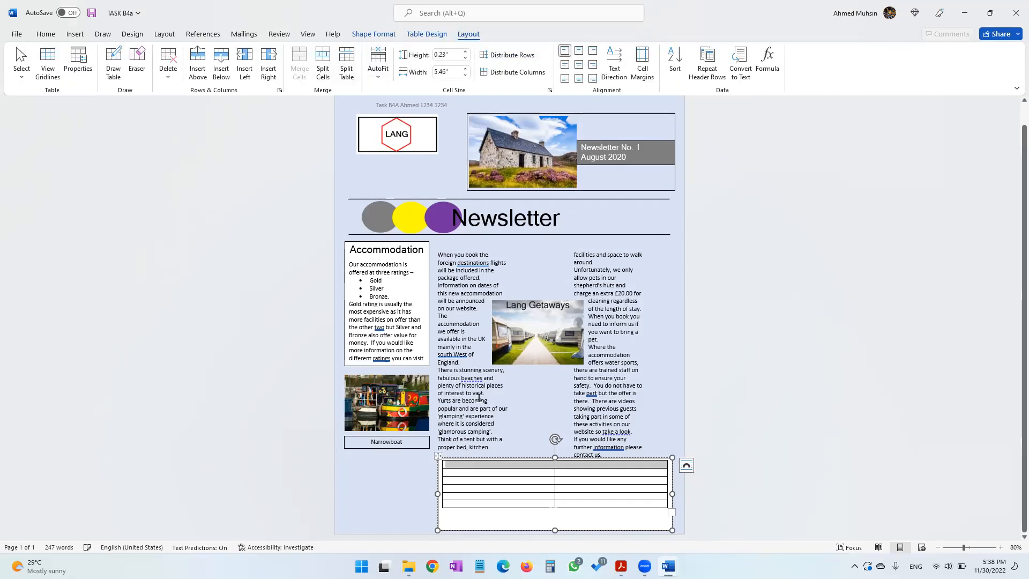
Shade the merged top row of the table dark grey
{"action": "left_click", "coordinate": [621, 565]}
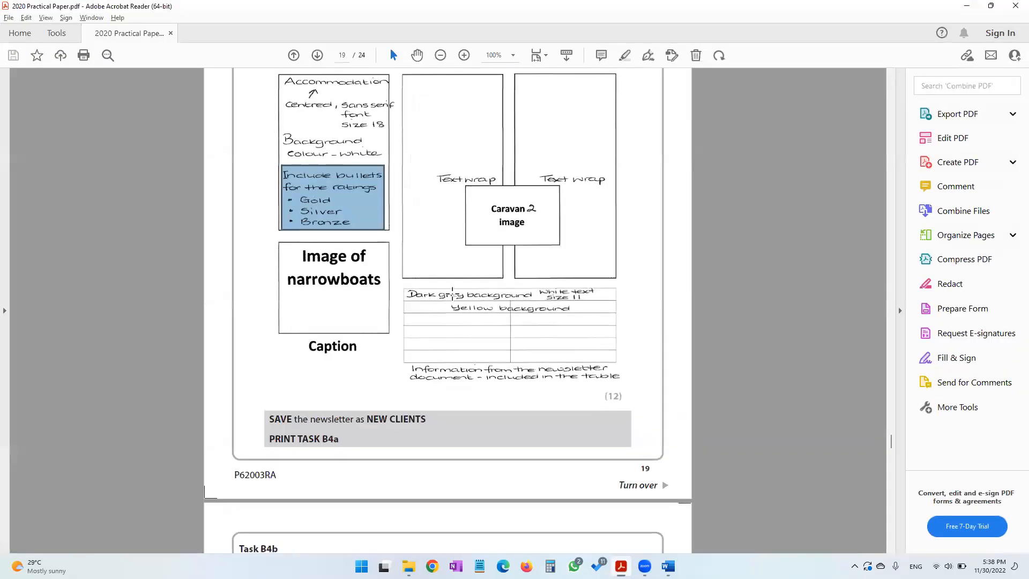
{"action": "left_click", "coordinate": [966, 6]}
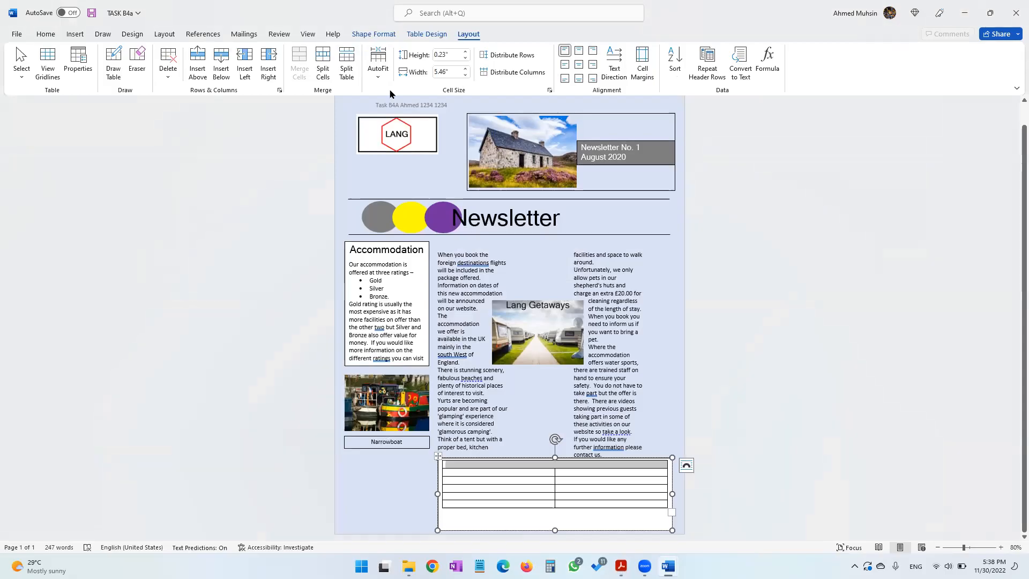
{"action": "left_click", "coordinate": [409, 34]}
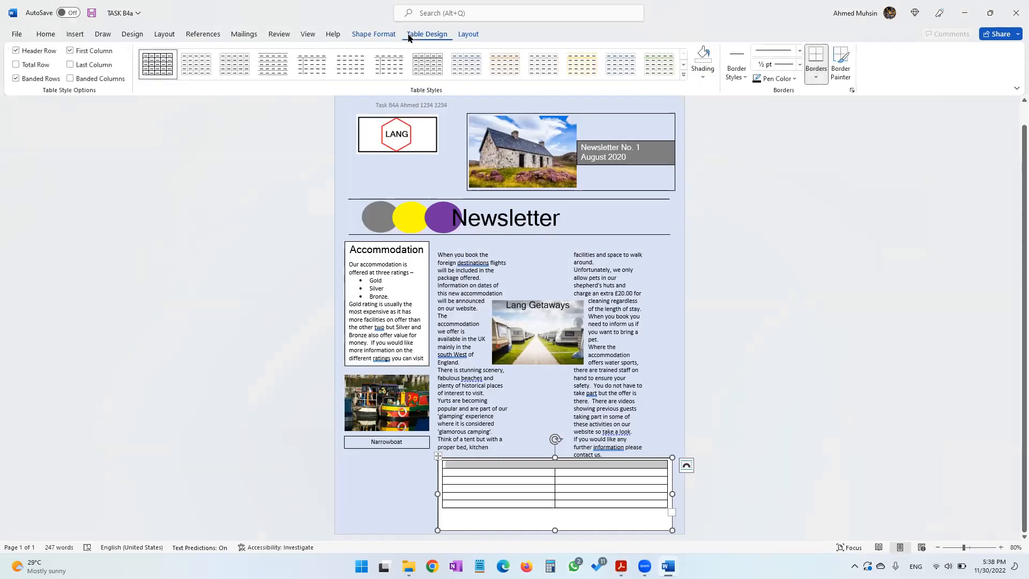
{"action": "left_click", "coordinate": [703, 78]}
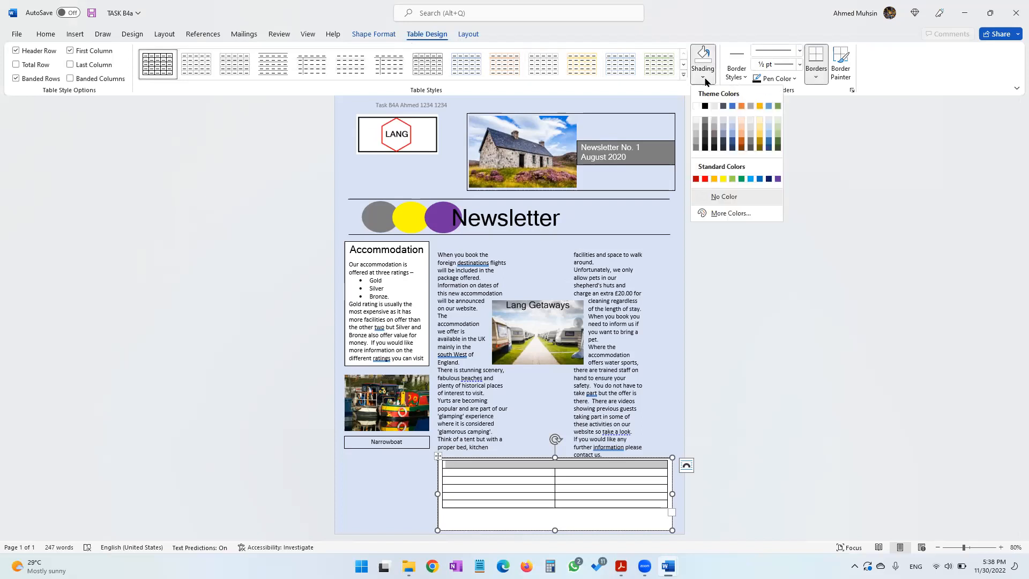
{"action": "left_click", "coordinate": [695, 147]}
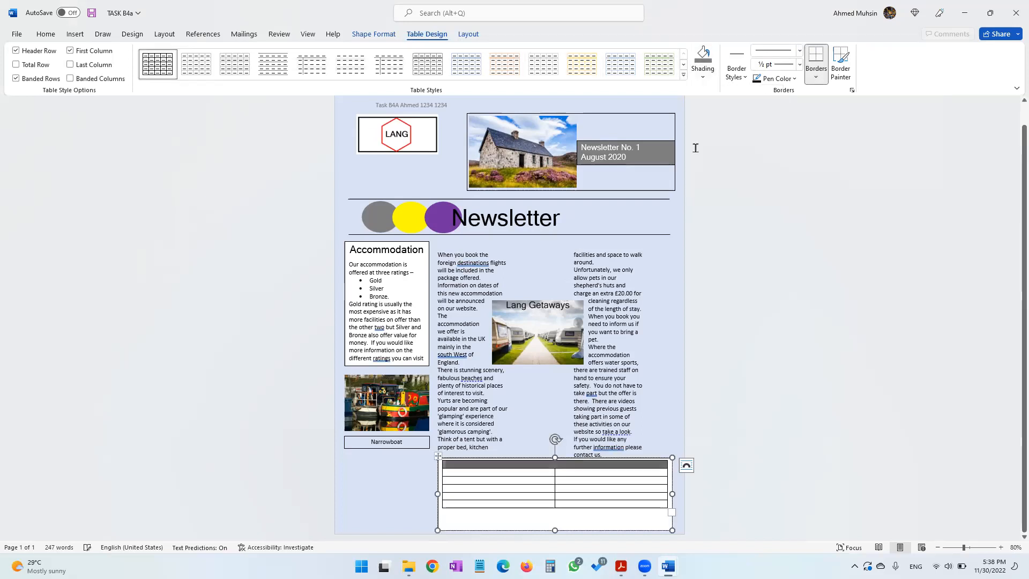
Check the table design in the paper, then shade the table's five lower rows light yellow
{"action": "left_click", "coordinate": [620, 566]}
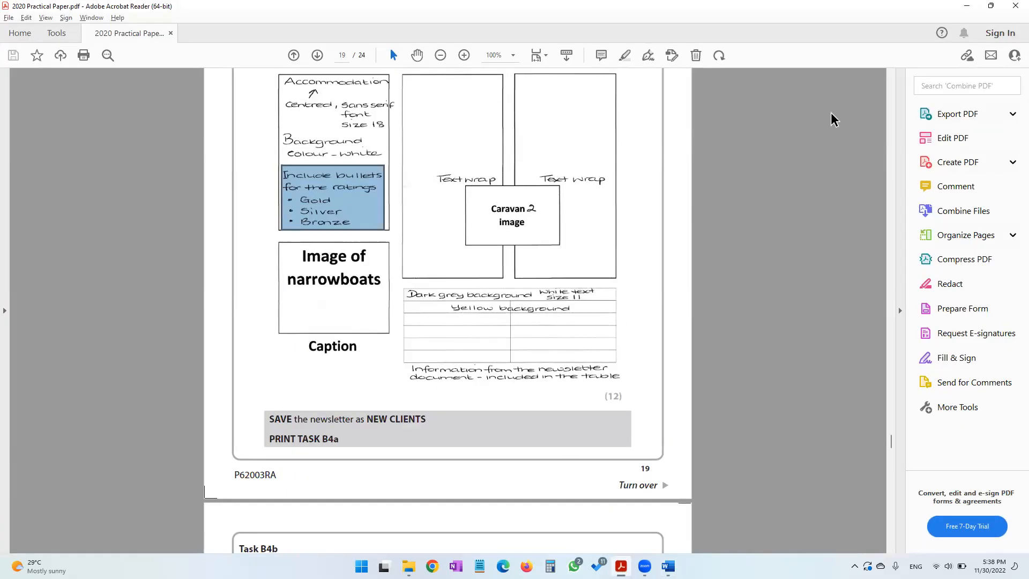
{"action": "left_click", "coordinate": [968, 7]}
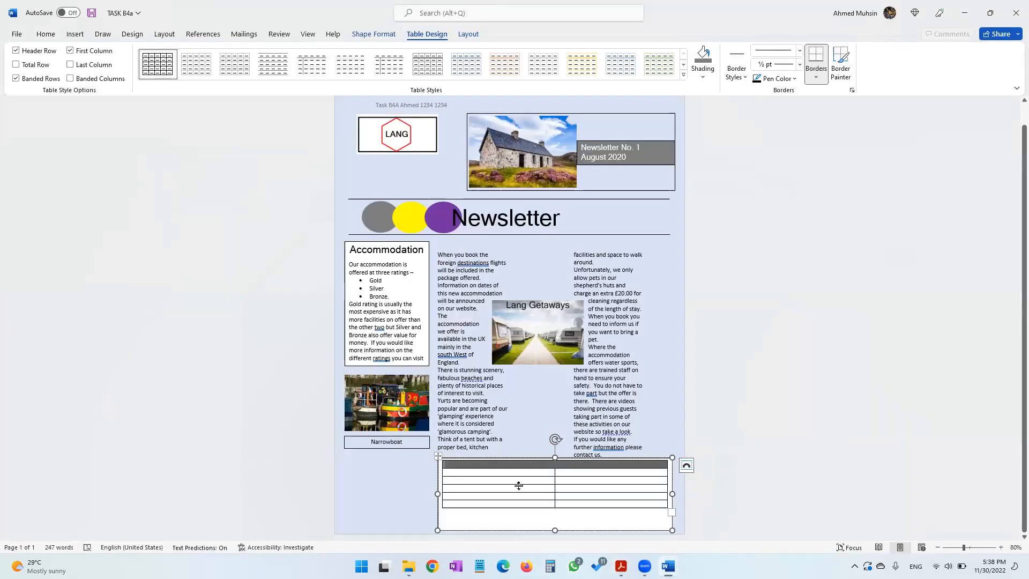
{"action": "left_click_drag", "start_coordinate": [521, 474], "coordinate": [616, 503]}
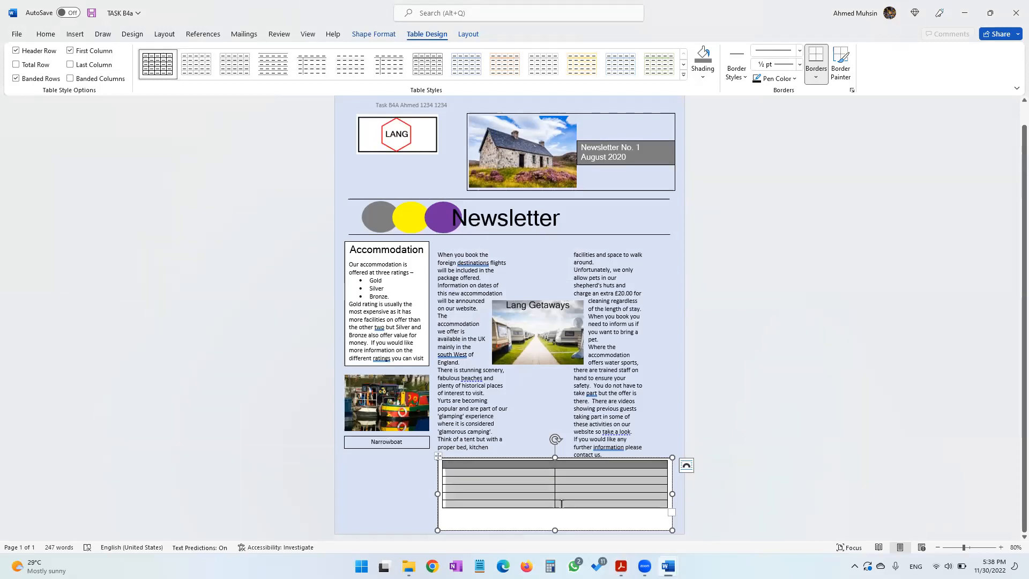
{"action": "left_click", "coordinate": [703, 78]}
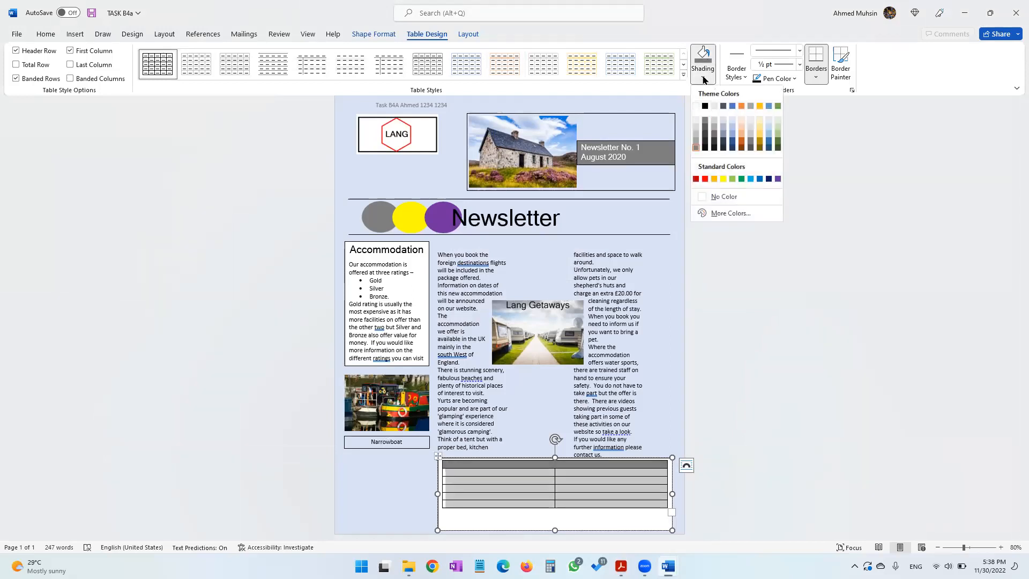
{"action": "left_click", "coordinate": [759, 120]}
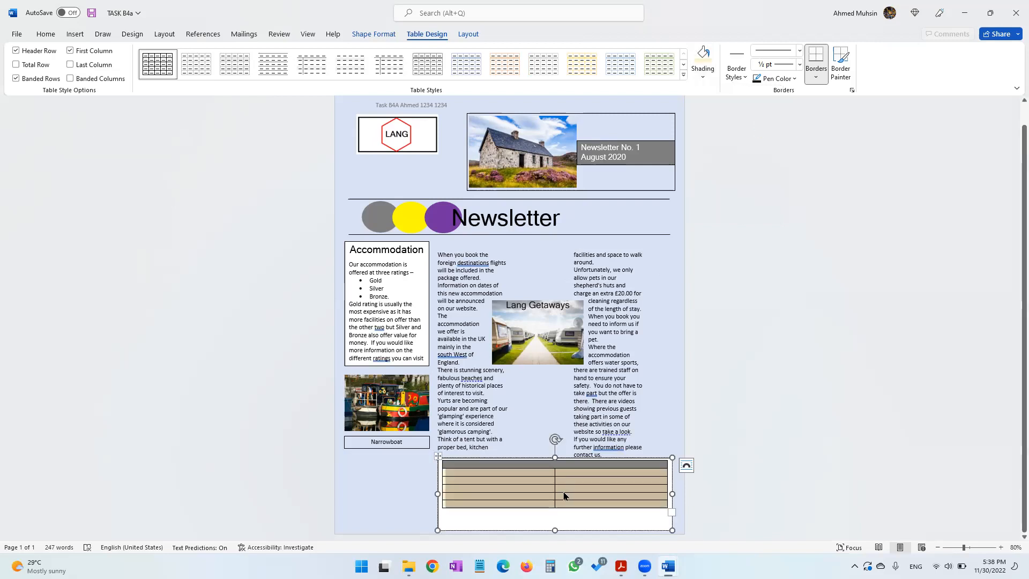
Copy the title 'Accommodation options for this season and the future' from the NEWSLETTER document into the table's merged top row
{"action": "left_click", "coordinate": [573, 465]}
{"action": "key", "text": "alt+Tab"}
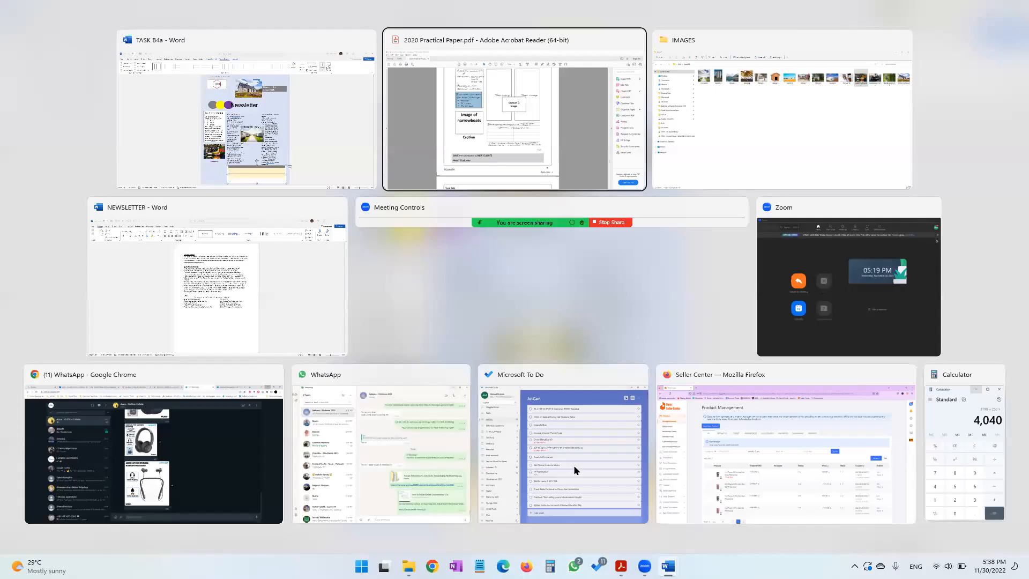
{"action": "key", "text": "alt+Tab"}
{"action": "key", "text": "alt+Tab"}
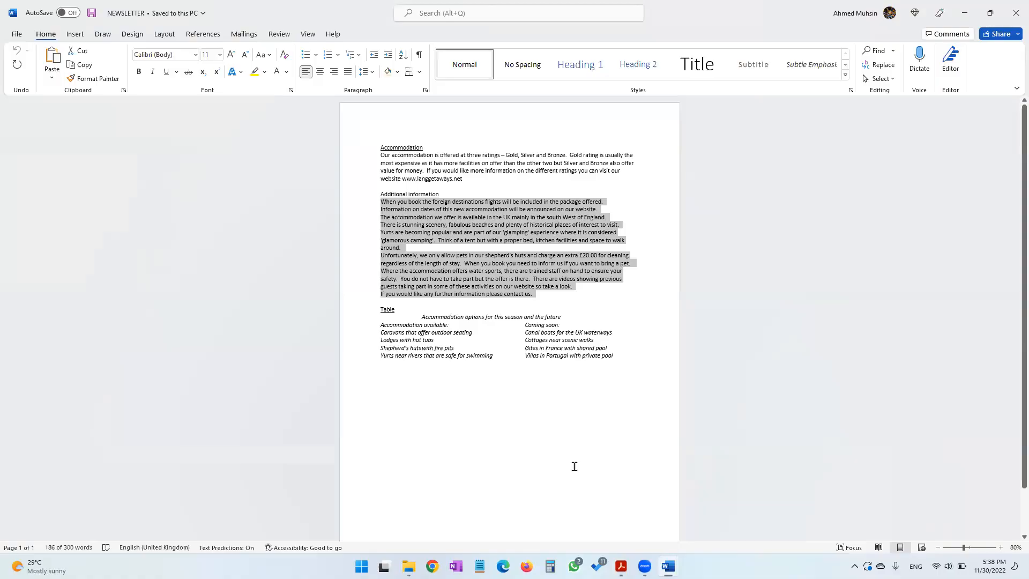
{"action": "left_click_drag", "start_coordinate": [420, 316], "coordinate": [572, 323]}
{"action": "key", "text": "ctrl+c"}
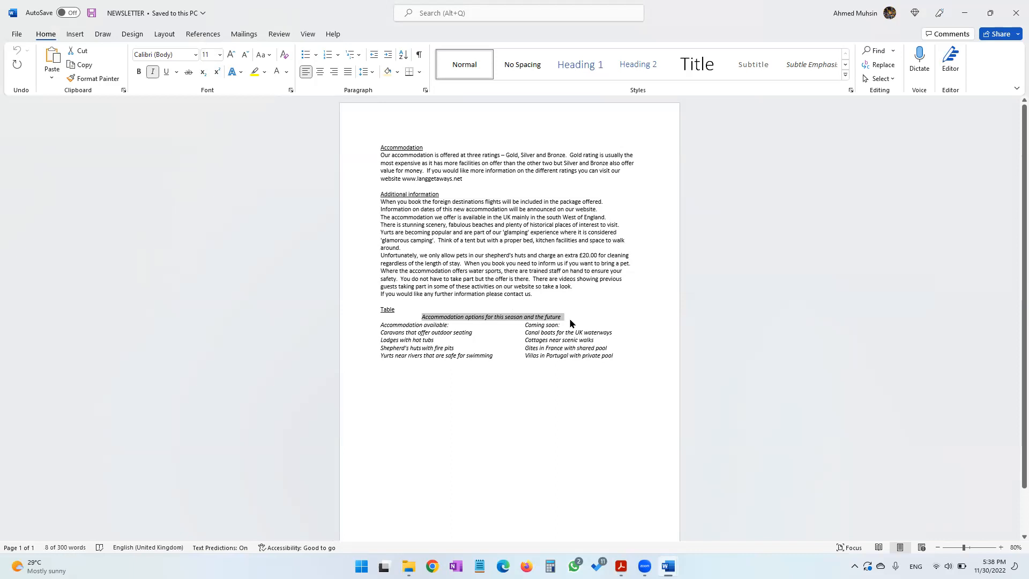
{"action": "key", "text": "alt+Tab"}
{"action": "key", "text": "ctrl+v"}
{"action": "key", "text": "alt"}
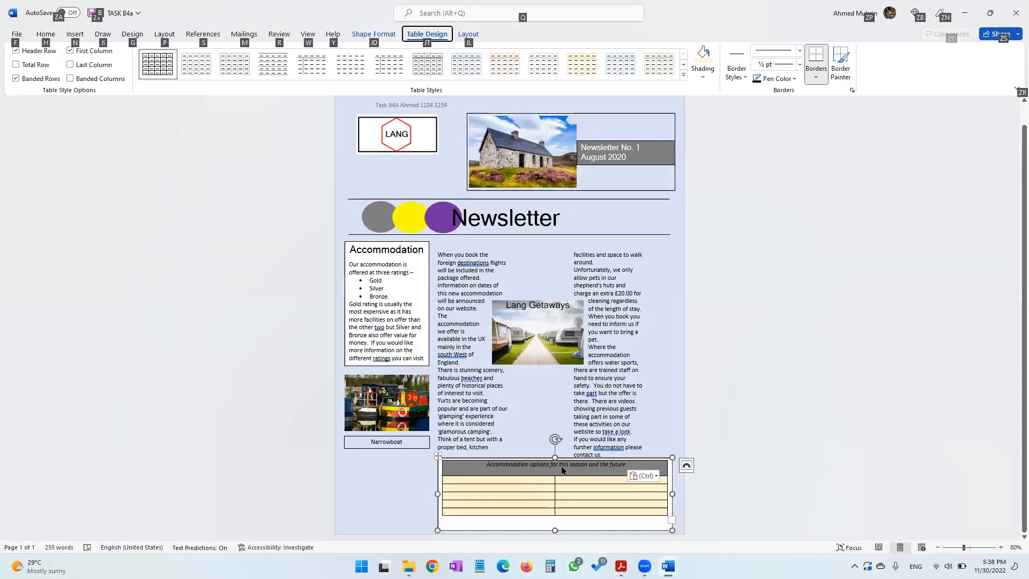
Copy 'Accommodation available:' from the NEWSLETTER document into the second row's left cell
{"action": "key", "text": "alt+Tab"}
{"action": "left_click_drag", "start_coordinate": [379, 325], "coordinate": [448, 326]}
{"action": "key", "text": "ctrl+c"}
{"action": "key", "text": "alt+Tab"}
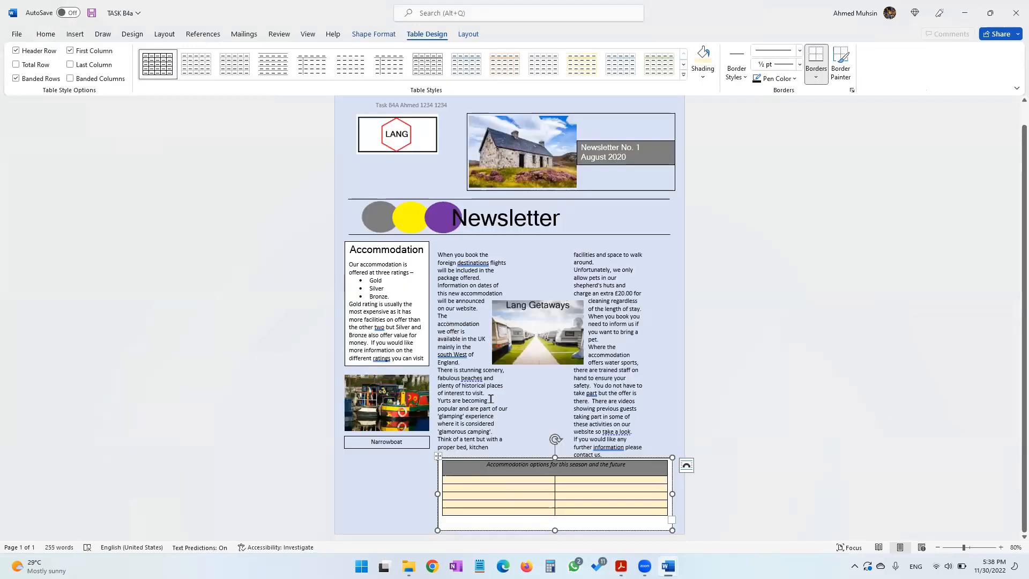
{"action": "key", "text": "ctrl+v"}
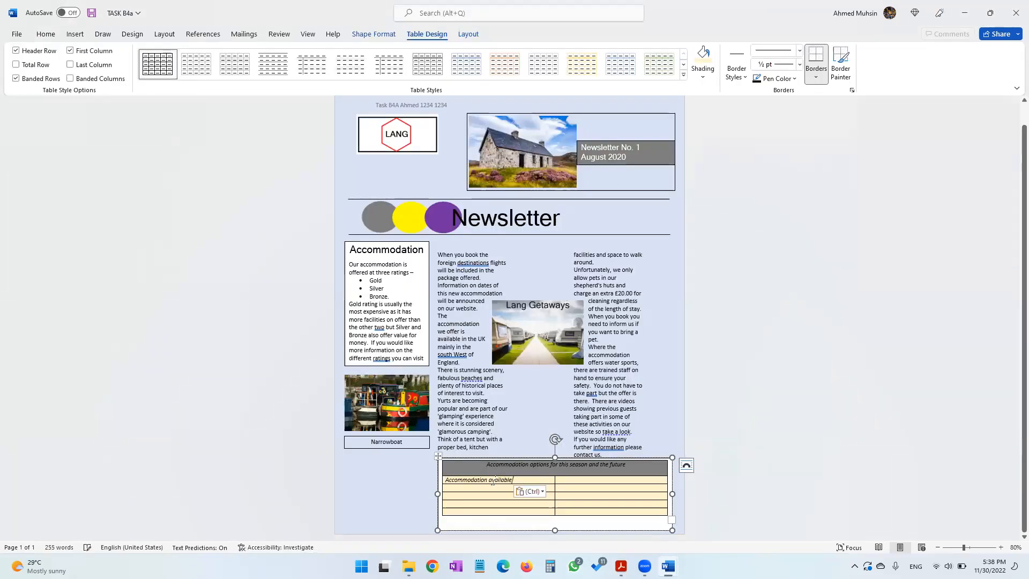
Copy 'Caravans that offer outdoor seating' from the source document into the third row's left cell
{"action": "key", "text": "alt+Tab"}
{"action": "left_click_drag", "start_coordinate": [380, 333], "coordinate": [477, 333]}
{"action": "key", "text": "ctrl+c"}
{"action": "key", "text": "alt+Tab"}
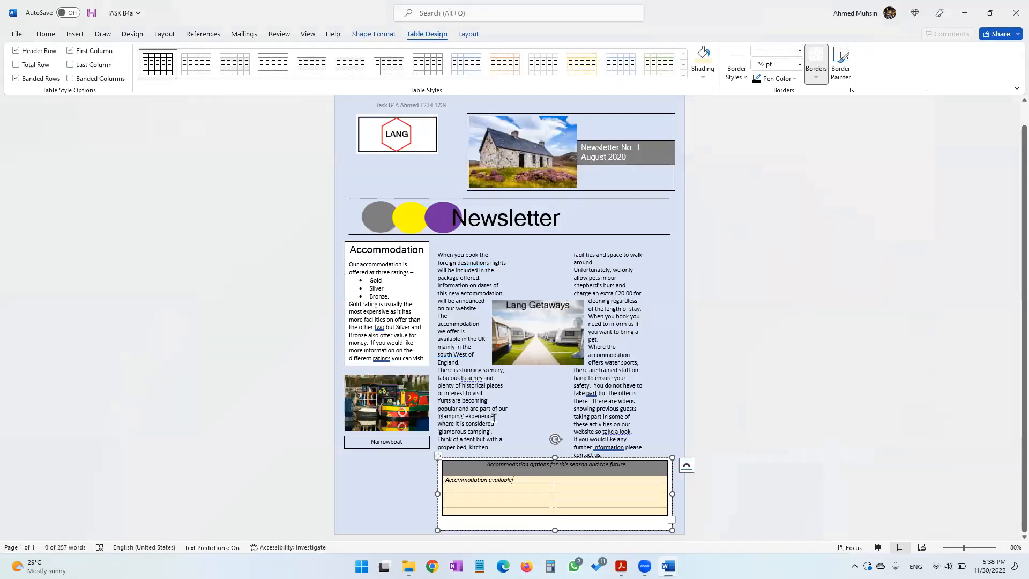
{"action": "left_click", "coordinate": [487, 489]}
{"action": "key", "text": "ctrl+v"}
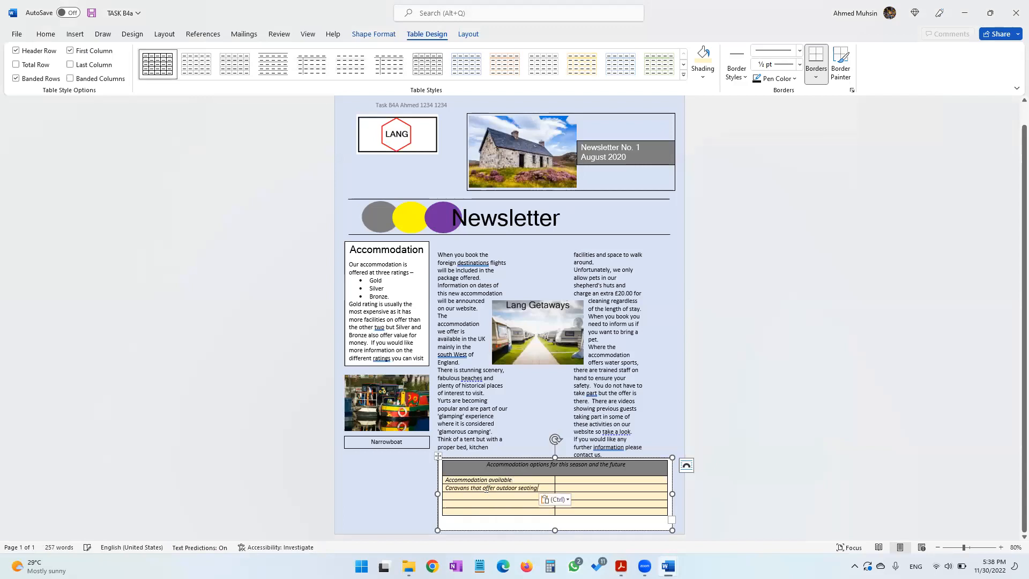
Copy 'Lodges with hot tubs' from the source document into the fourth row's left cell
{"action": "key", "text": "alt+Tab"}
{"action": "left_click_drag", "start_coordinate": [377, 336], "coordinate": [434, 340]}
{"action": "key", "text": "ctrl+z"}
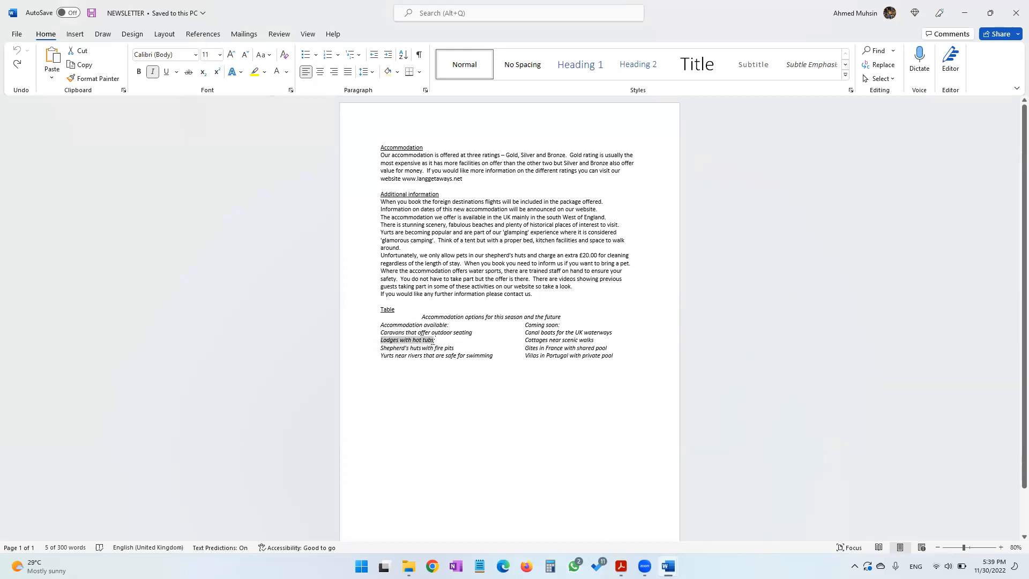
{"action": "key", "text": "alt+Tab"}
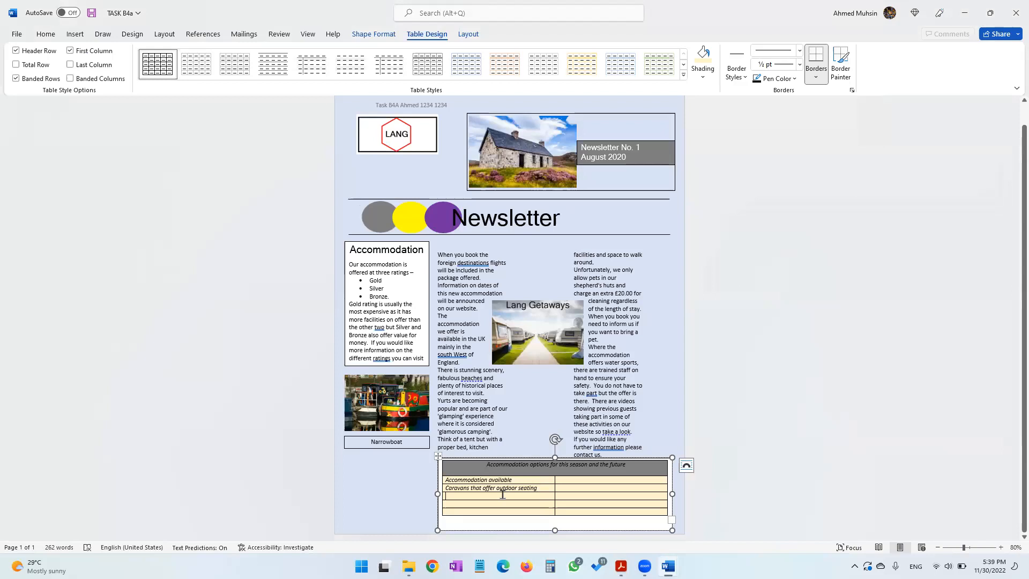
{"action": "key", "text": "alt+Tab"}
Copy 'Shepherd's huts with fire pits' from the source document into the fifth row's left cell
{"action": "left_click_drag", "start_coordinate": [379, 348], "coordinate": [459, 349]}
{"action": "key", "text": "ctrl+c"}
{"action": "key", "text": "alt+Tab"}
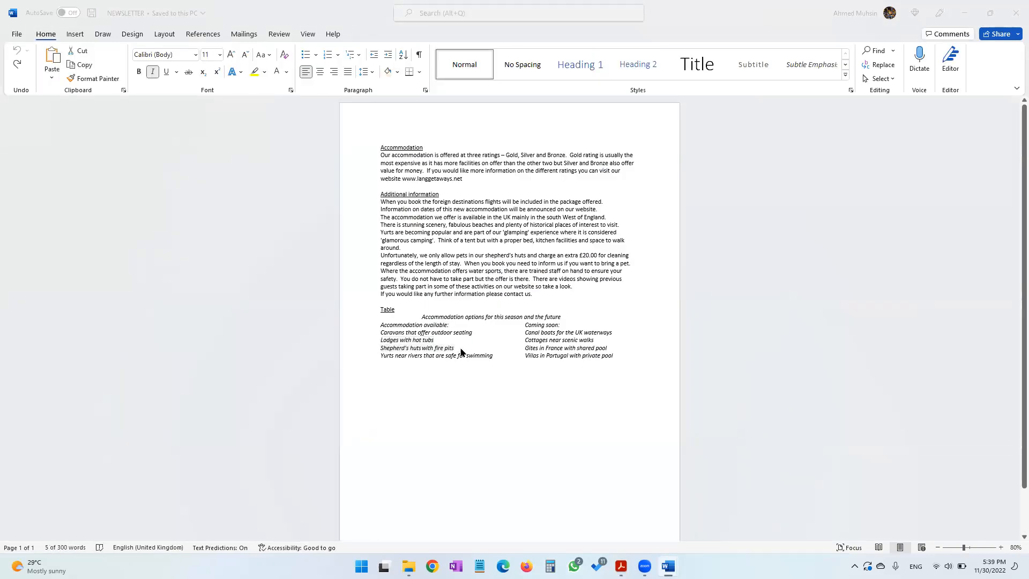
{"action": "left_click", "coordinate": [487, 504]}
{"action": "key", "text": "ctrl+v"}
Copy 'Yurts near rivers that are safe for swimming' from the source document into the last row's left cell
{"action": "key", "text": "alt+Tab"}
{"action": "left_click_drag", "start_coordinate": [380, 356], "coordinate": [494, 357]}
{"action": "key", "text": "ctrl+c"}
{"action": "key", "text": "alt+Tab"}
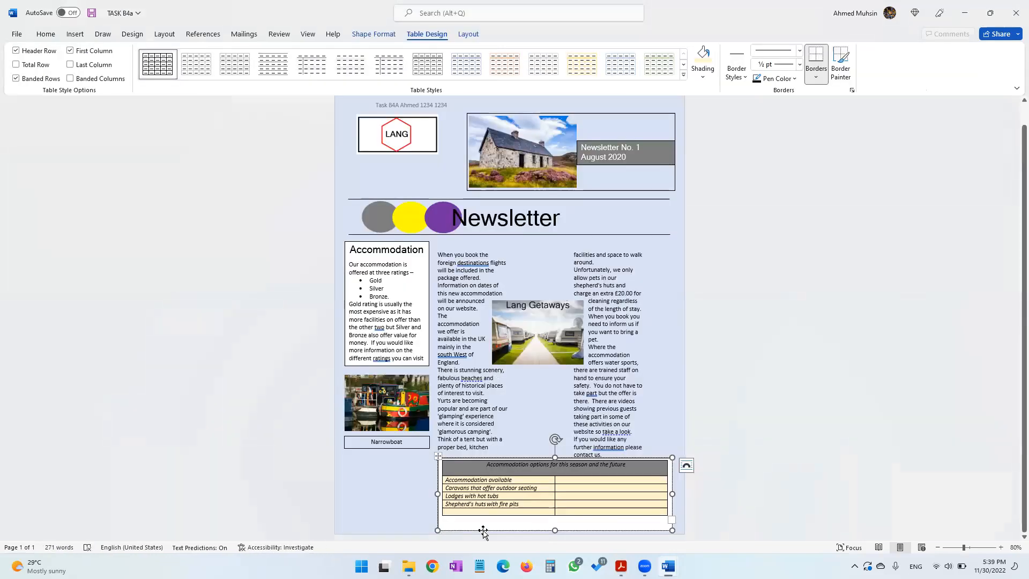
{"action": "key", "text": "ctrl+v"}
Copy 'Coming soon:' from the source document into the second row's right cell
{"action": "key", "text": "alt+Tab"}
{"action": "left_click", "coordinate": [525, 324]}
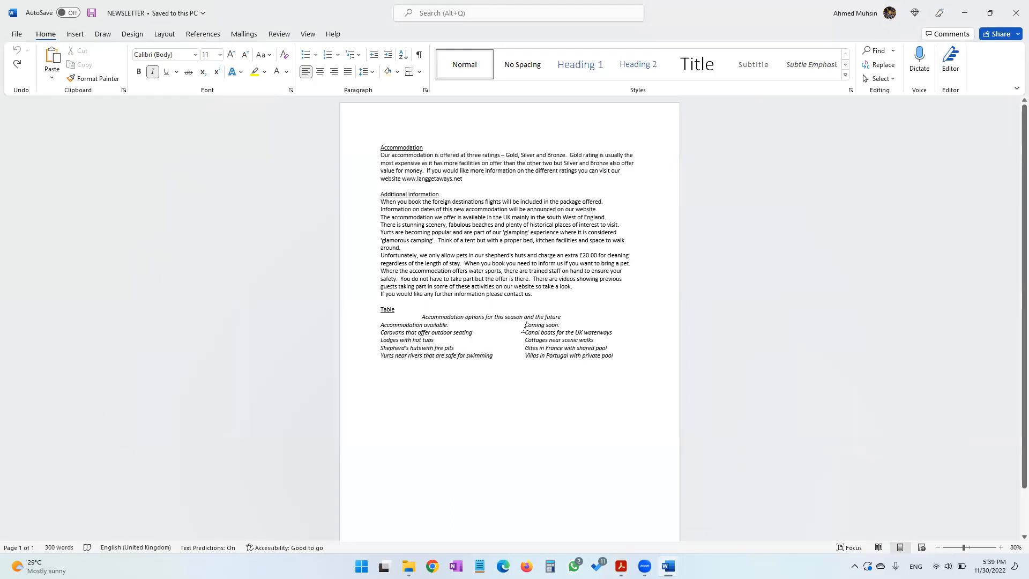
{"action": "left_click", "coordinate": [572, 324], "text": "shift"}
{"action": "key", "text": "ctrl+c"}
{"action": "key", "text": "alt+Tab"}
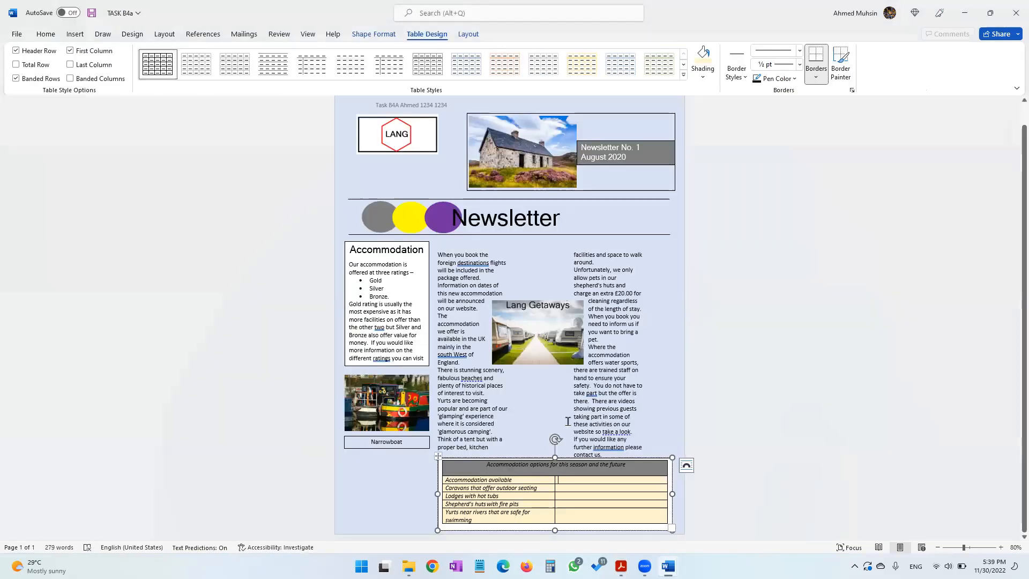
{"action": "key", "text": "ctrl+v"}
Copy 'Canal boats for the UK waterways' from the source document into the third row's right cell
{"action": "key", "text": "alt+Tab"}
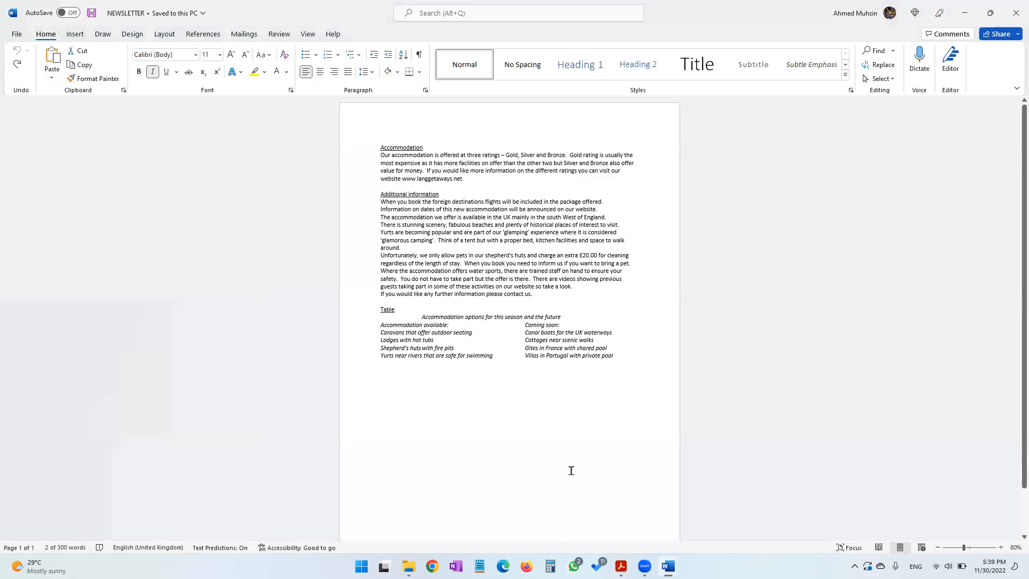
{"action": "left_click", "coordinate": [525, 333]}
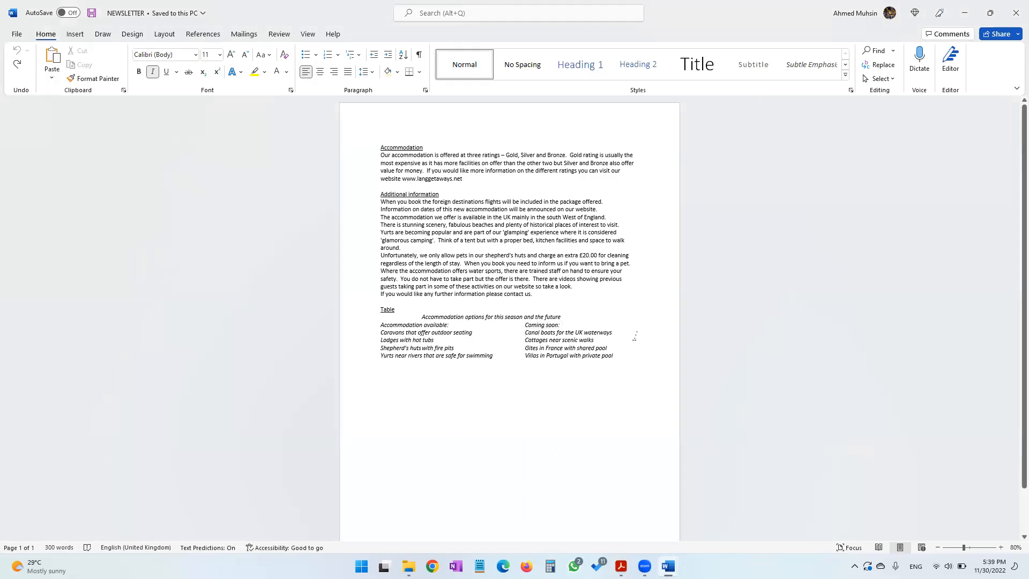
{"action": "left_click", "coordinate": [635, 336], "text": "shift"}
{"action": "key", "text": "ctrl+c"}
{"action": "key", "text": "alt+Tab"}
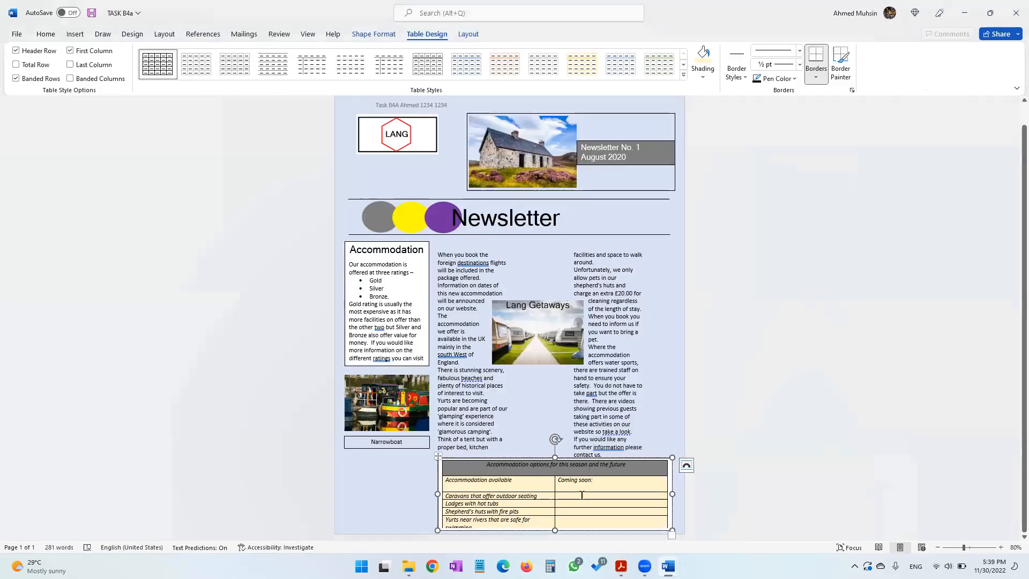
{"action": "key", "text": "ctrl+v"}
Copy 'Cottages near scenic walks' from the source document into the fourth row's right cell
{"action": "key", "text": "alt+Tab"}
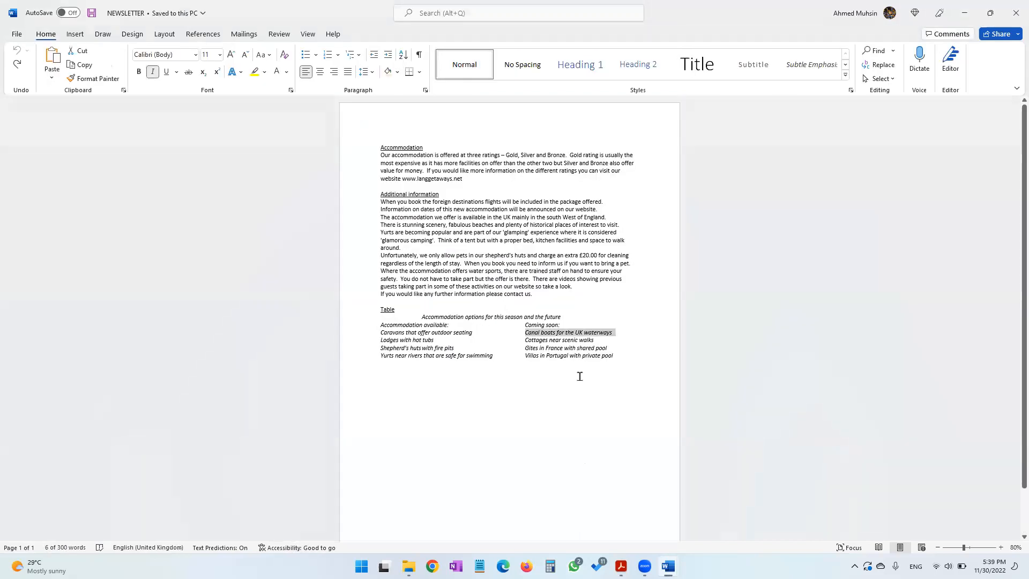
{"action": "left_click", "coordinate": [525, 340]}
{"action": "left_click", "coordinate": [603, 344], "text": "shift"}
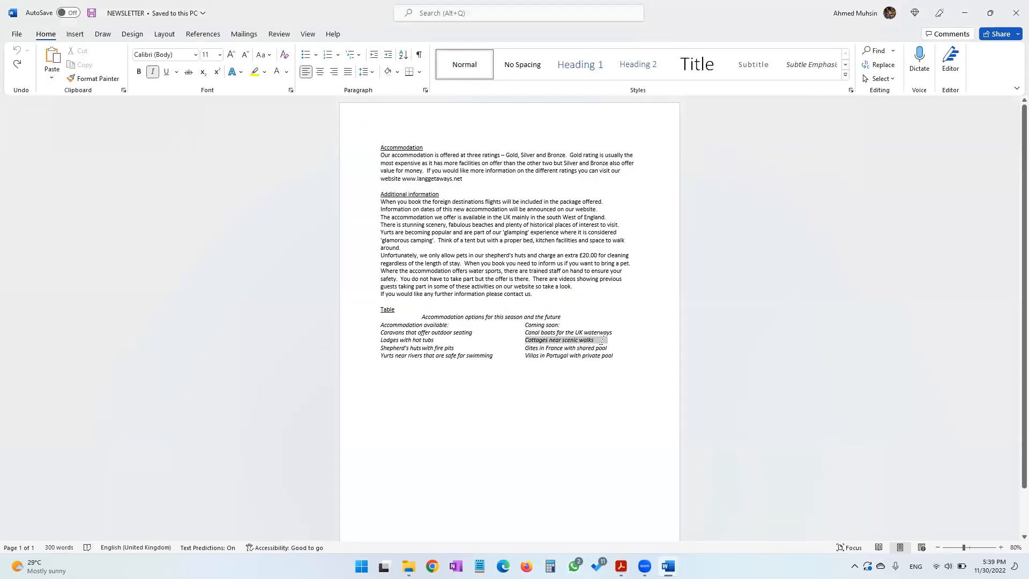
{"action": "key", "text": "ctrl+c"}
{"action": "key", "text": "alt+Tab"}
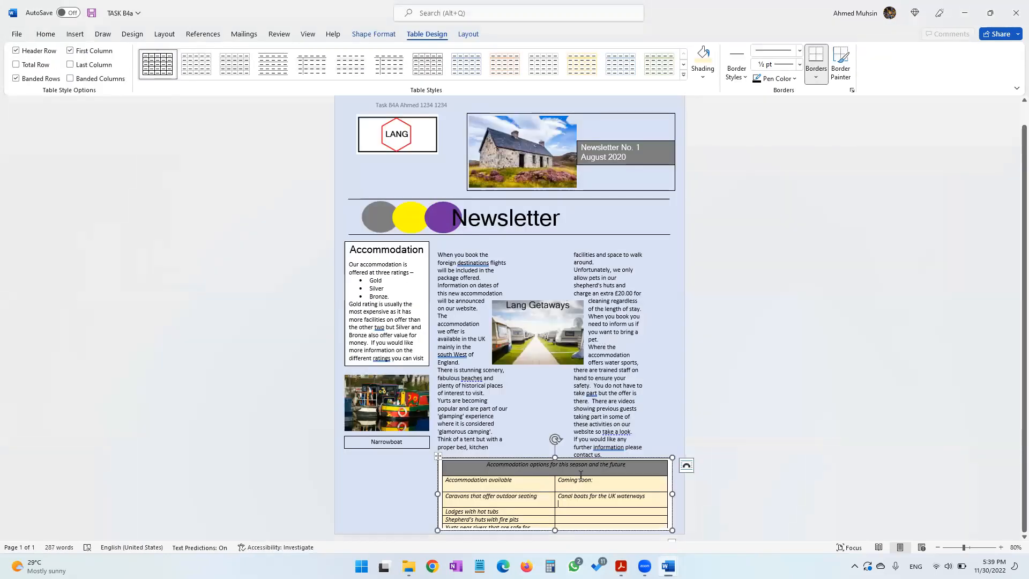
{"action": "left_click", "coordinate": [578, 509]}
{"action": "key", "text": "ctrl+v"}
Copy 'Gites in France with shared pool' from the source document into the fifth row's right cell
{"action": "key", "text": "alt+Tab"}
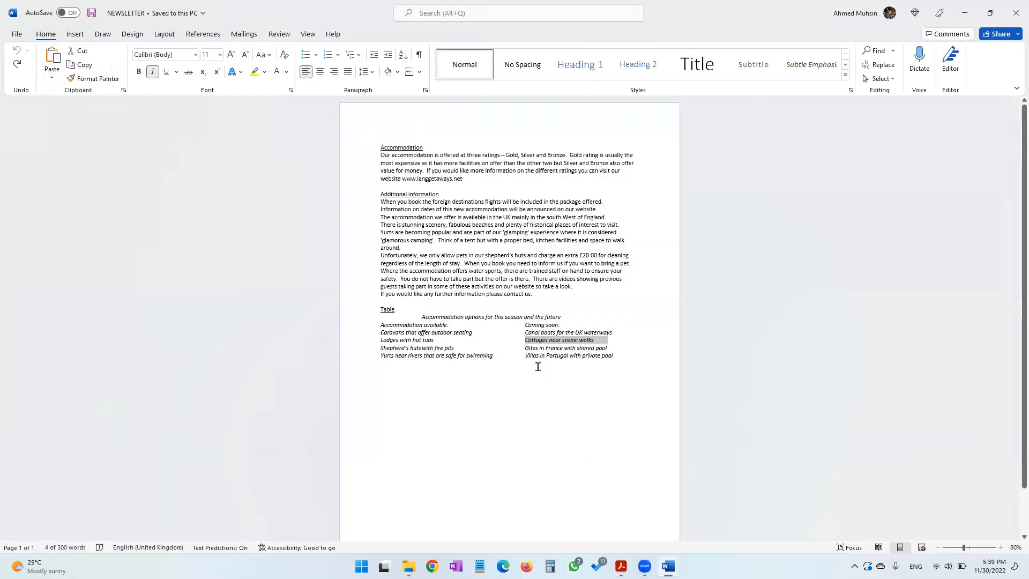
{"action": "left_click", "coordinate": [523, 348]}
{"action": "left_click", "coordinate": [616, 352], "text": "shift"}
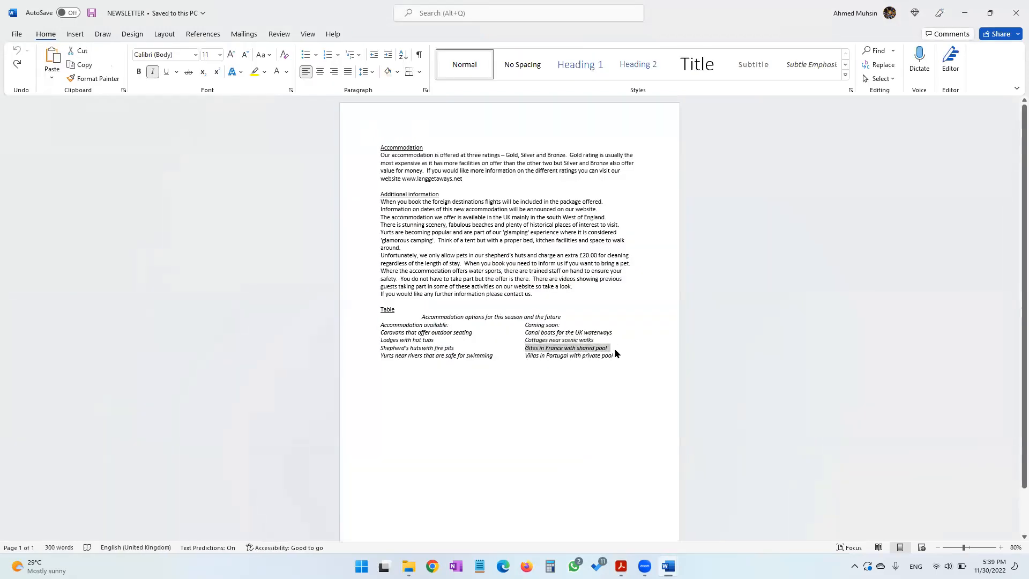
{"action": "key", "text": "ctrl+c"}
{"action": "key", "text": "alt+Tab"}
{"action": "left_click", "coordinate": [590, 519]}
{"action": "key", "text": "ctrl+v"}
Copy 'Villas in Portugal with private pool' from the NEWSLETTER document
{"action": "key", "text": "alt+Tab"}
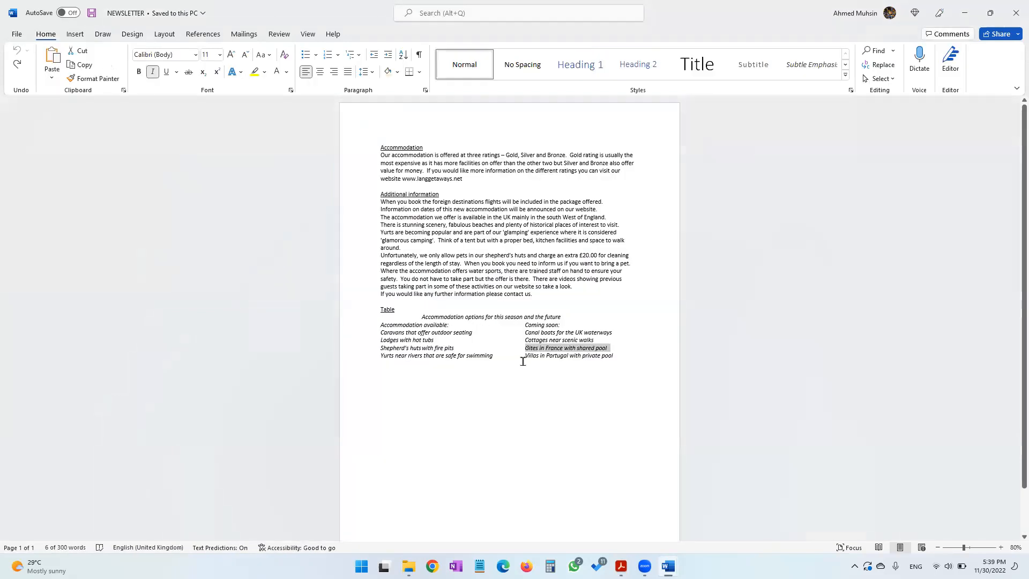
{"action": "left_click", "coordinate": [524, 357]}
{"action": "left_click", "coordinate": [633, 357], "text": "shift"}
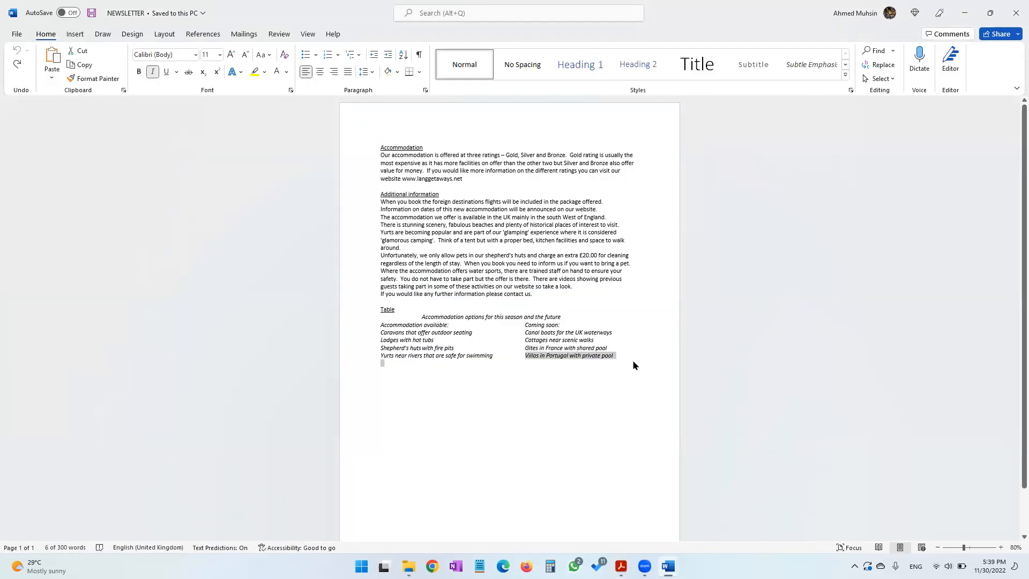
{"action": "key", "text": "ctrl+c"}
{"action": "key", "text": "alt+Tab"}
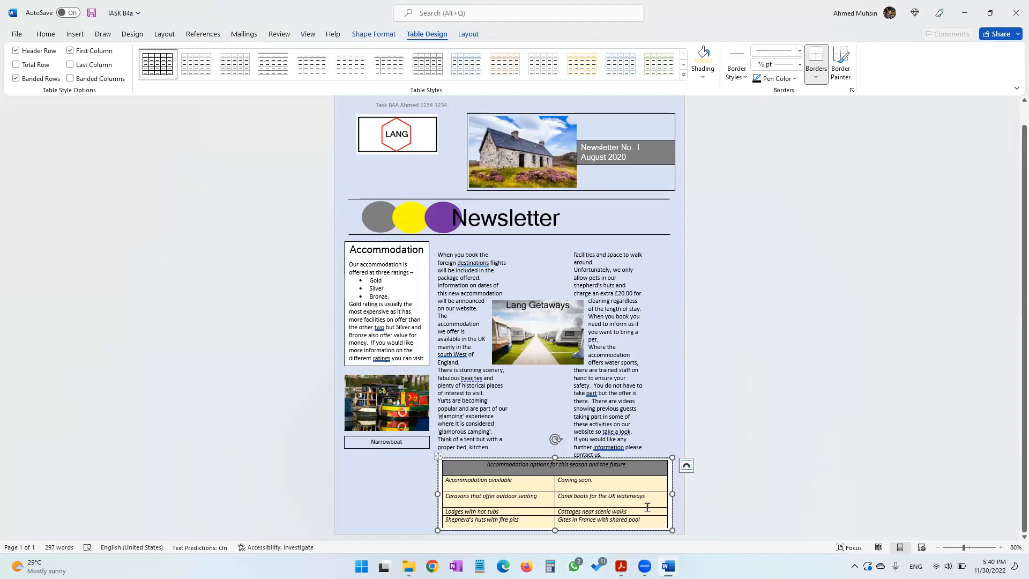
Remove the blank lines inside the table cells and paste 'Villas in Portugal with private pool' into the last row's right cell
{"action": "key", "text": "BackSpace"}
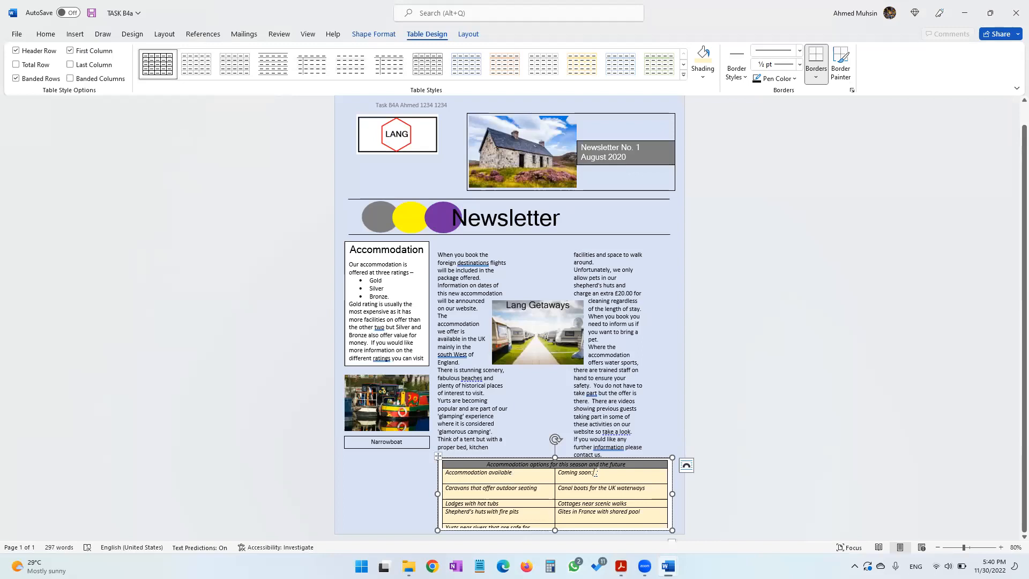
{"action": "key", "text": "Delete"}
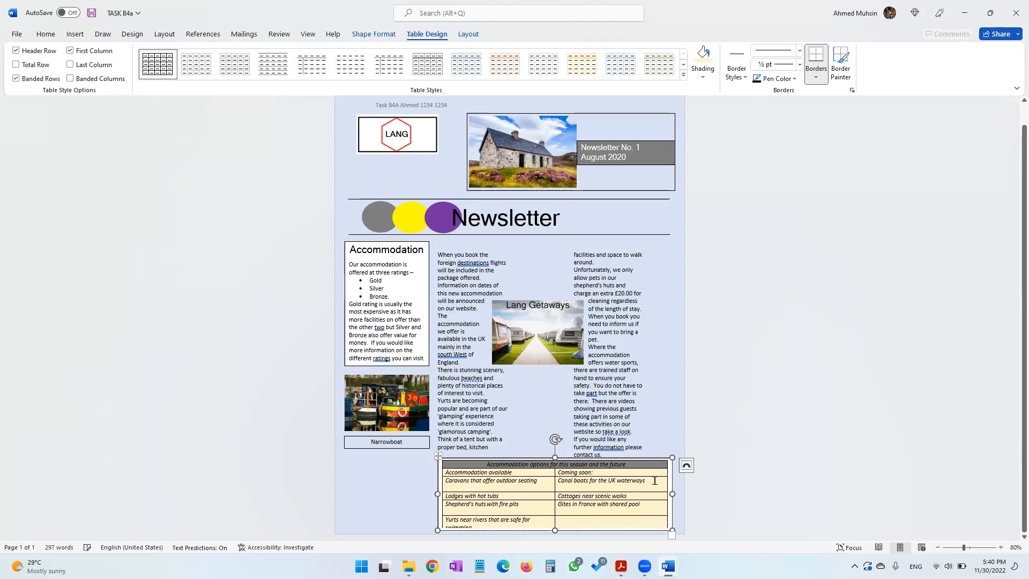
{"action": "key", "text": "Delete"}
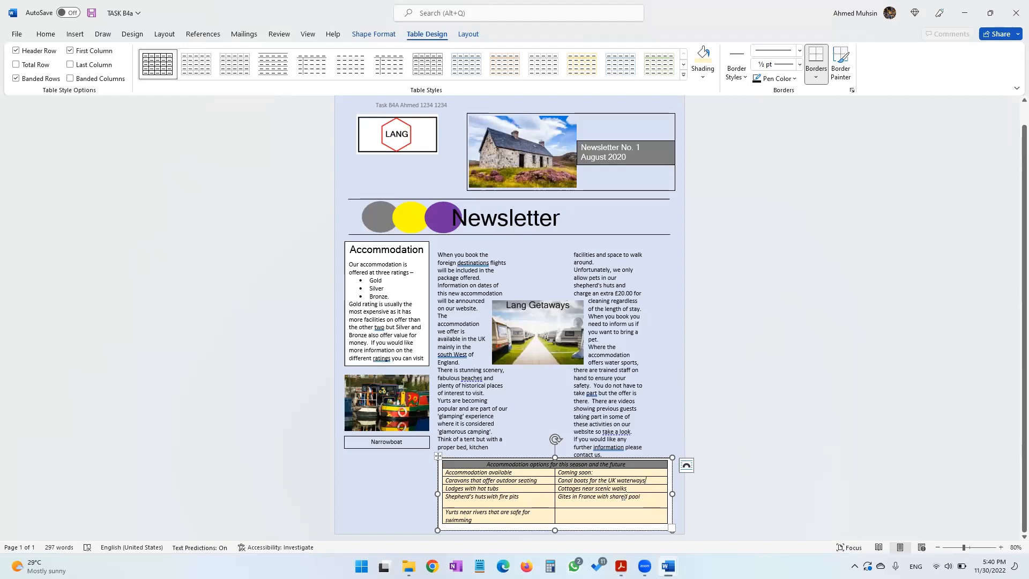
{"action": "key", "text": "Delete"}
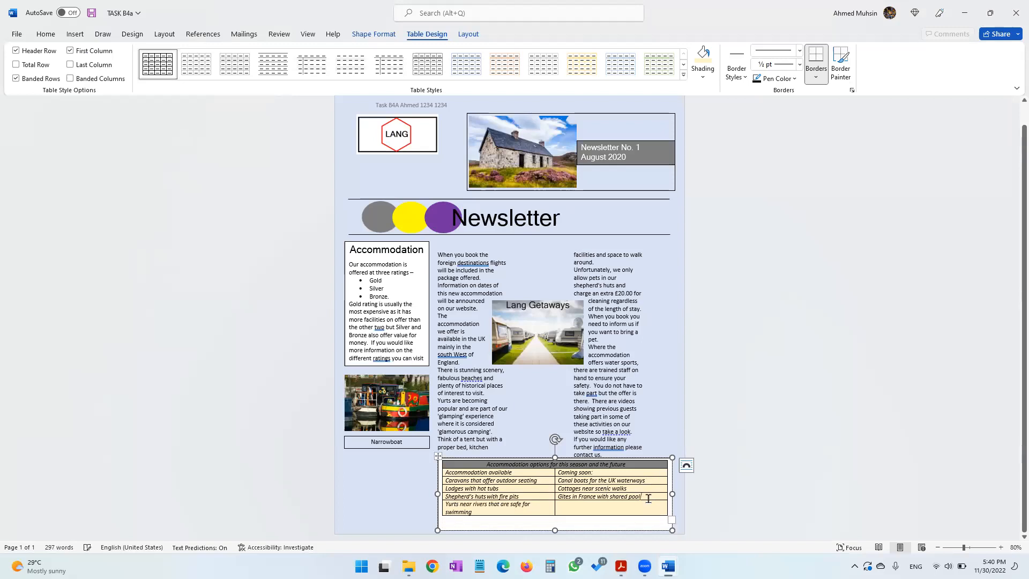
{"action": "left_click", "coordinate": [607, 507]}
{"action": "key", "text": "ctrl+v"}
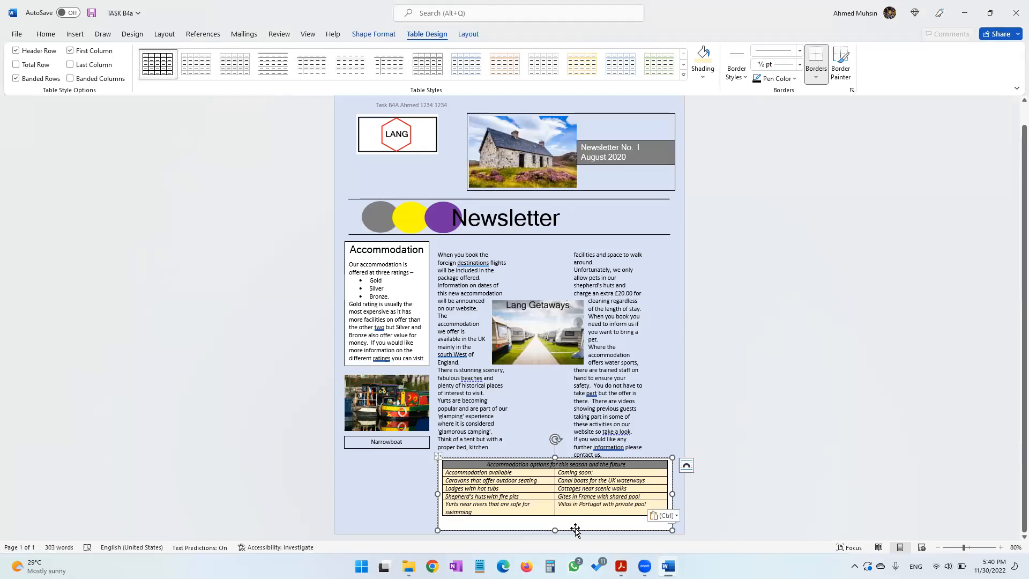
Check the table section of the page 19 design against the newsletter's table
{"action": "key", "text": "alt+Tab"}
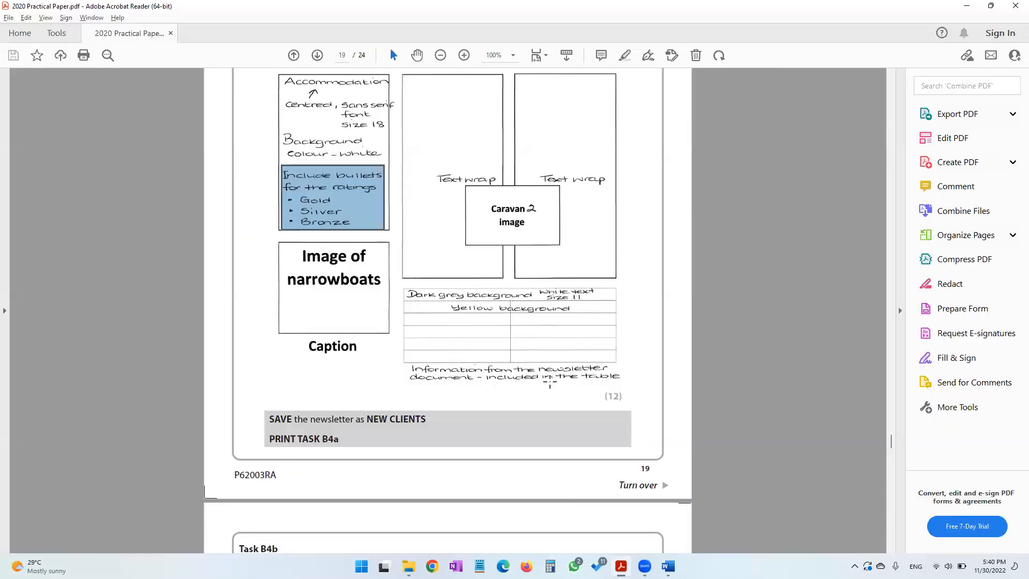
{"action": "key", "text": "alt+Tab"}
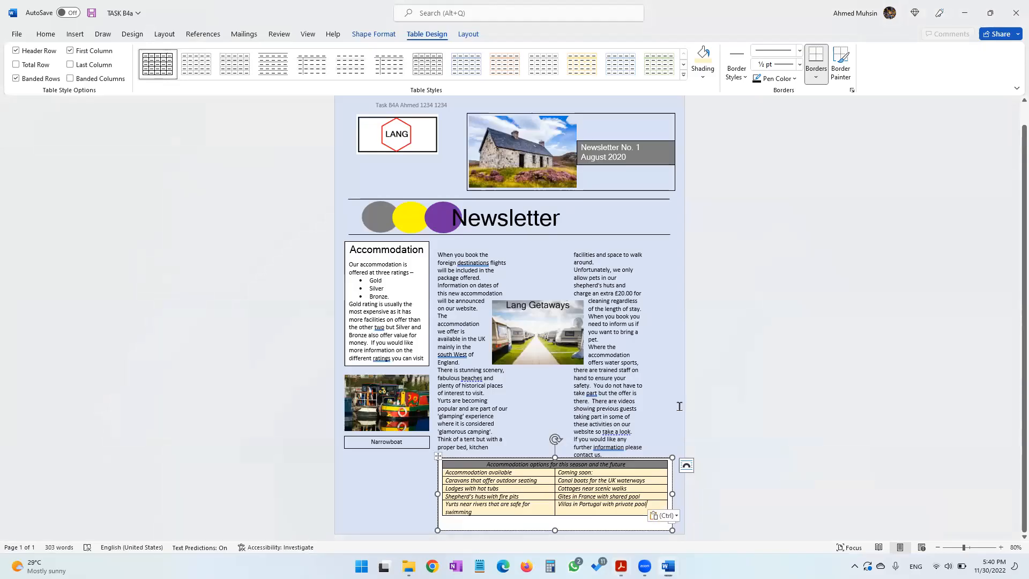
{"action": "left_click", "coordinate": [618, 528]}
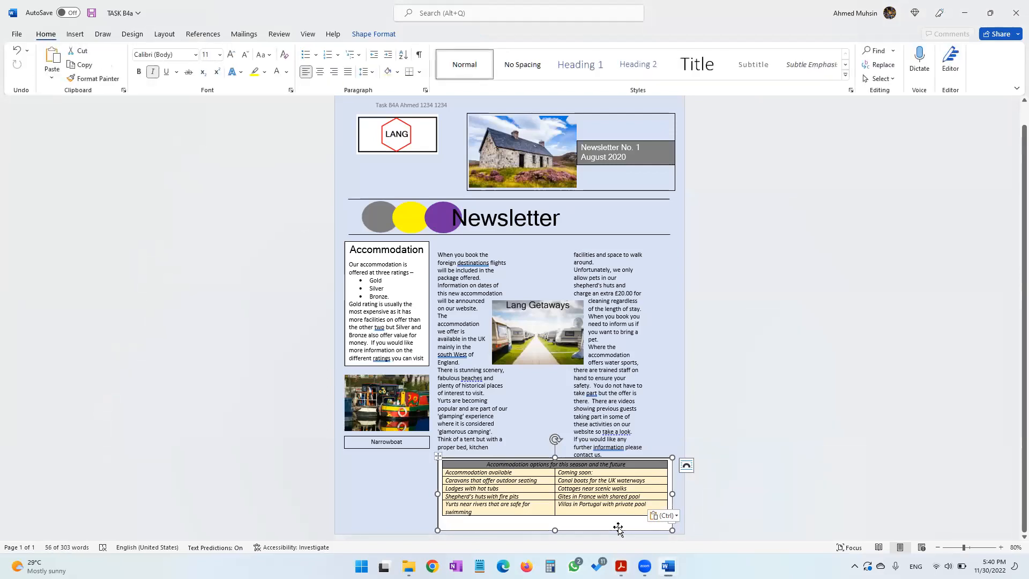
Set the text box holding the table to No Fill
{"action": "left_click", "coordinate": [388, 35]}
{"action": "left_click", "coordinate": [397, 50]}
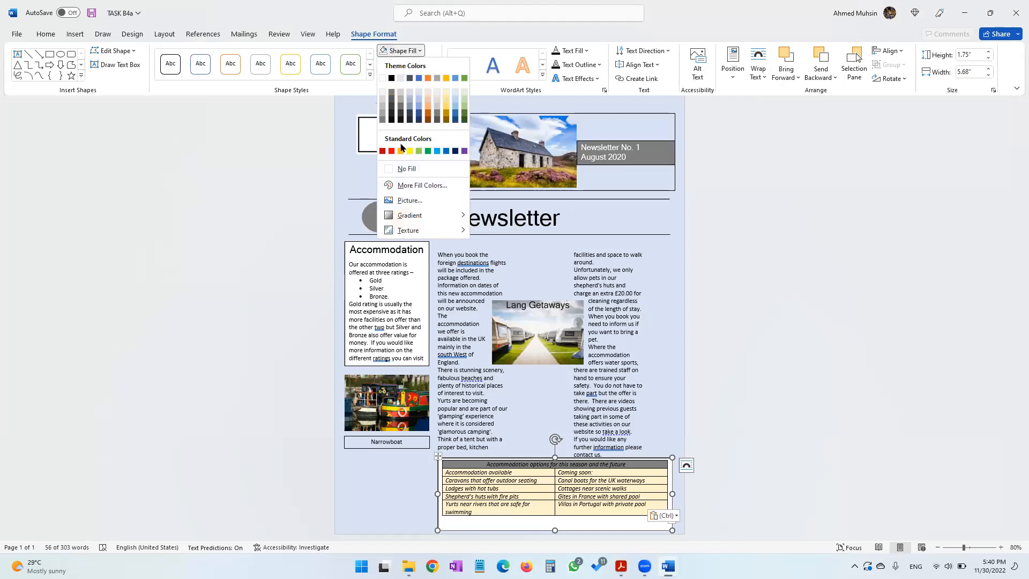
{"action": "left_click", "coordinate": [403, 167]}
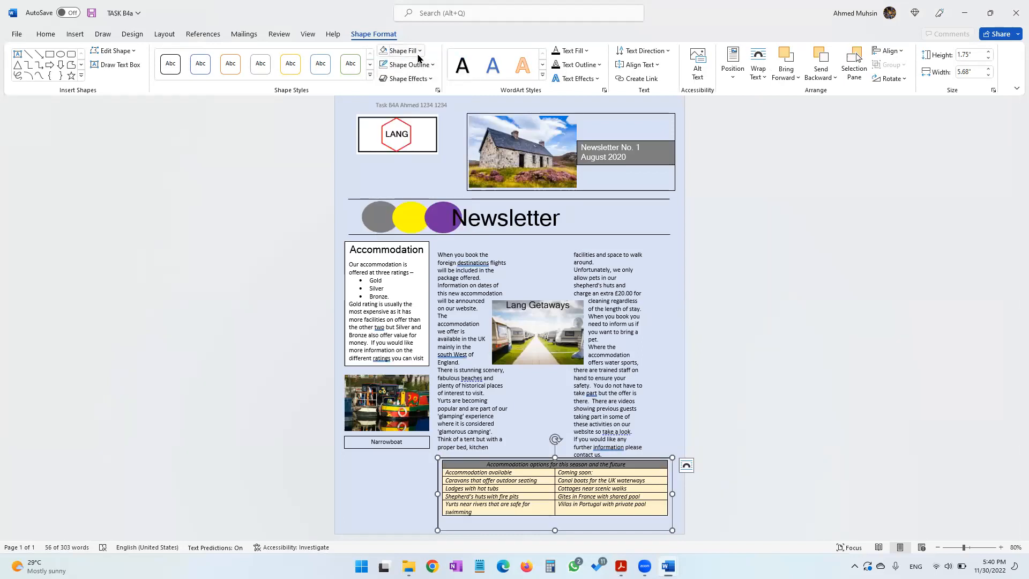
Remove the outline from the text box holding the table
{"action": "left_click", "coordinate": [418, 53]}
{"action": "left_click", "coordinate": [429, 37]}
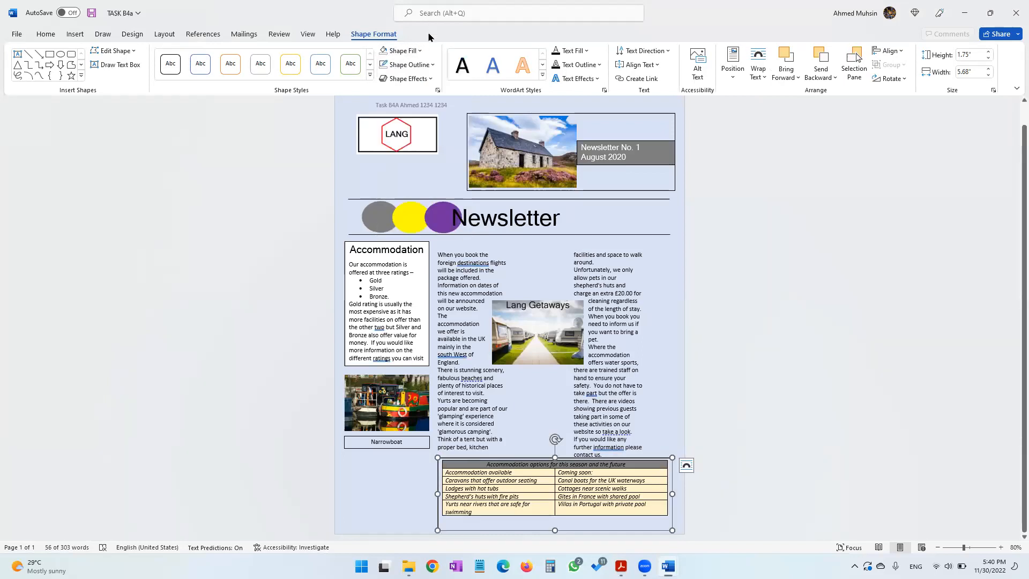
{"action": "left_click", "coordinate": [408, 64]}
{"action": "left_click", "coordinate": [408, 182]}
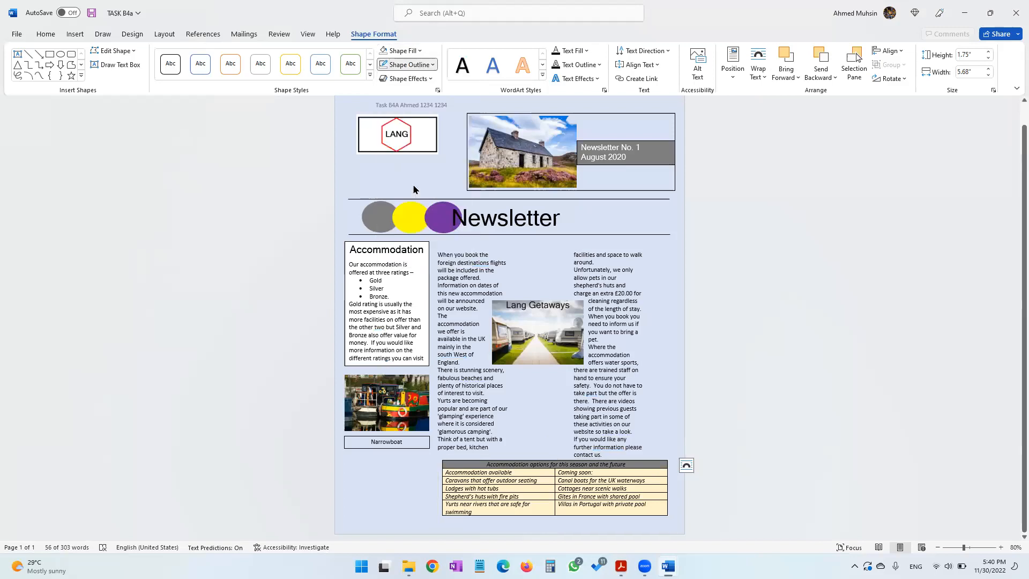
Save the newsletter as NEW CLIENTS in the 2020 folder
{"action": "left_click", "coordinate": [937, 547]}
{"action": "left_click", "coordinate": [937, 547]}
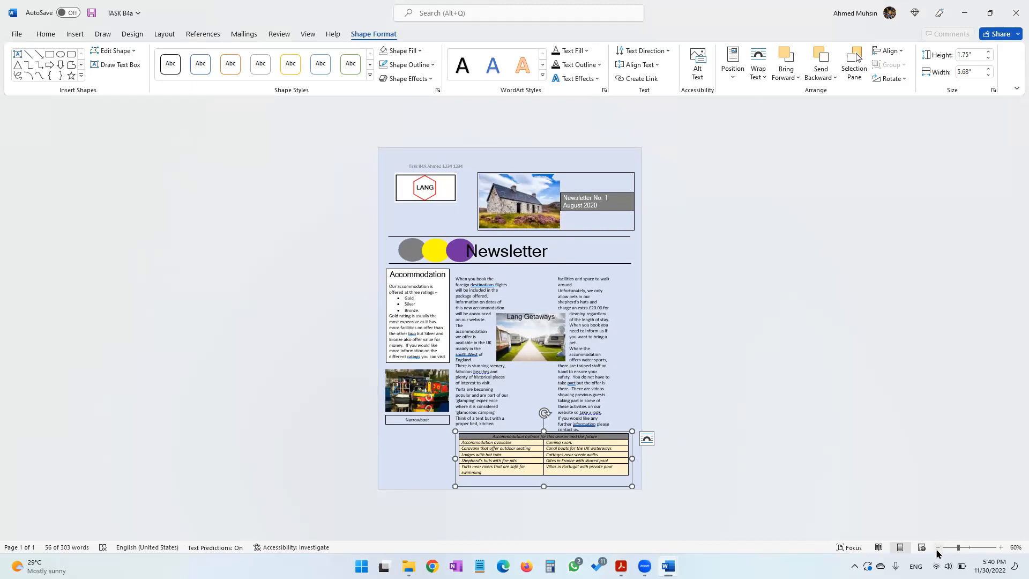
{"action": "key", "text": "alt+Tab"}
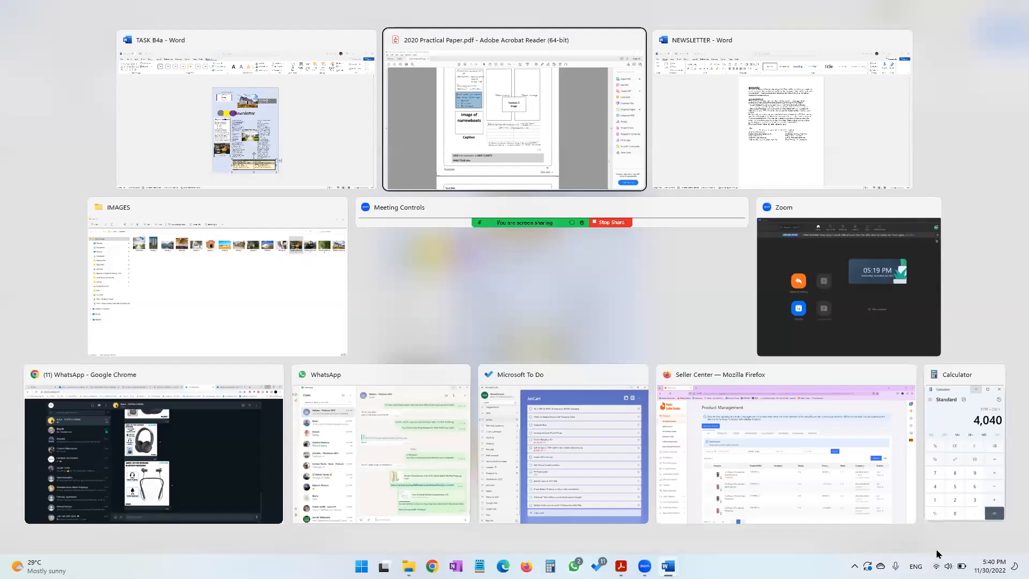
{"action": "left_click_drag", "start_coordinate": [367, 419], "coordinate": [423, 419]}
{"action": "key", "text": "alt+Tab"}
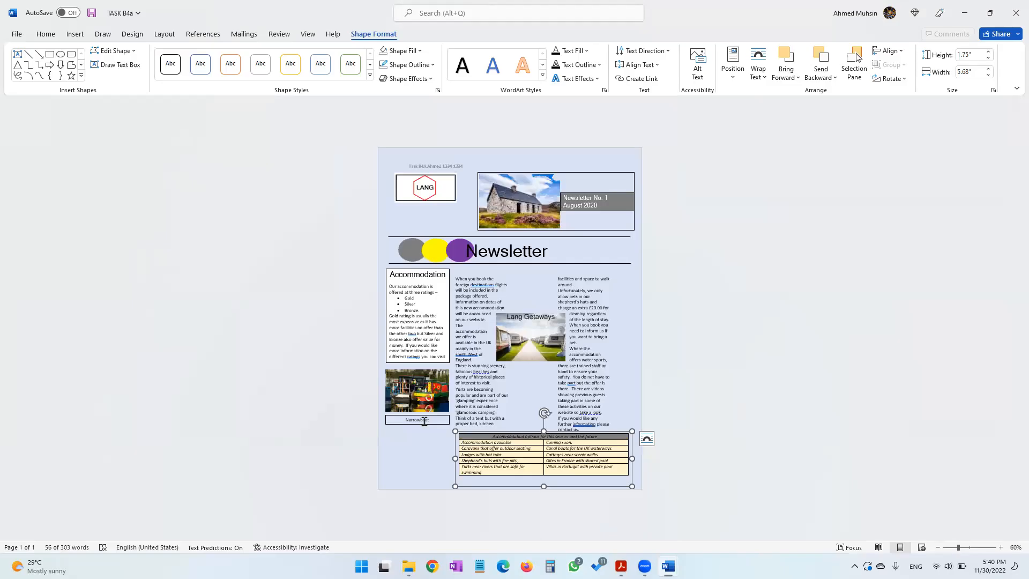
{"action": "left_click", "coordinate": [19, 36]}
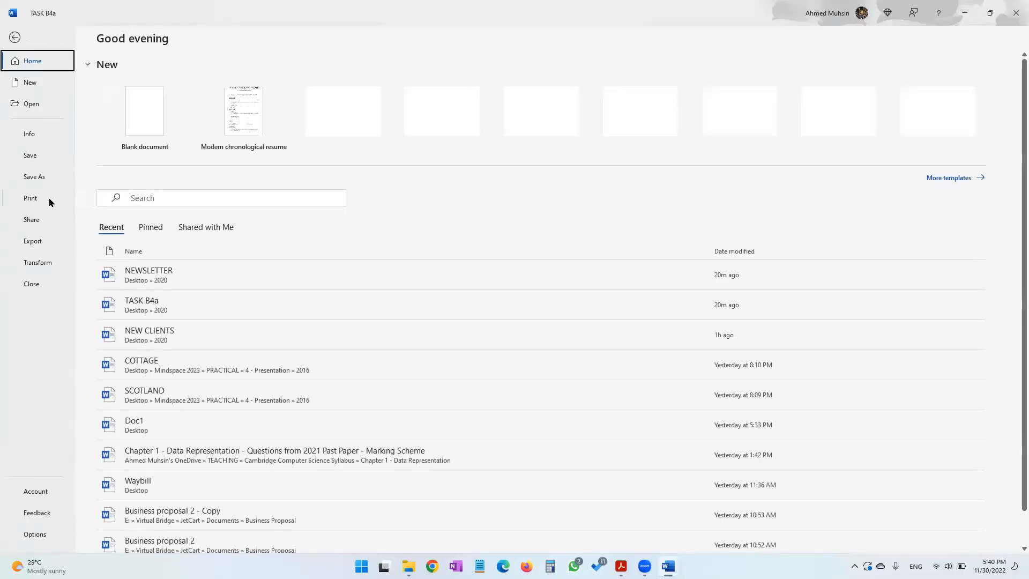
{"action": "left_click", "coordinate": [48, 177]}
{"action": "left_click", "coordinate": [145, 289]}
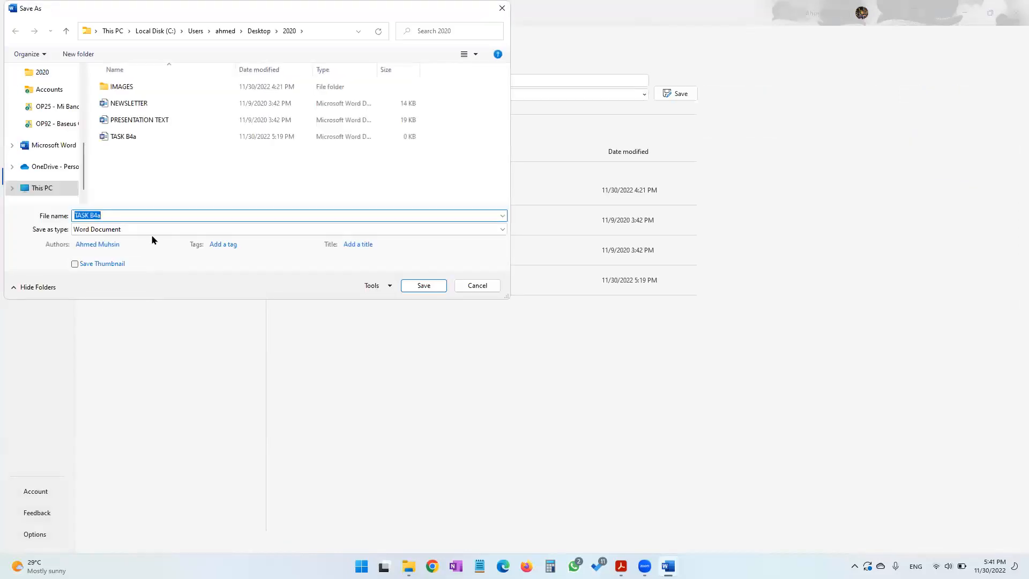
{"action": "type", "text": "NEW CLIENTS"}
{"action": "key", "text": "Return"}
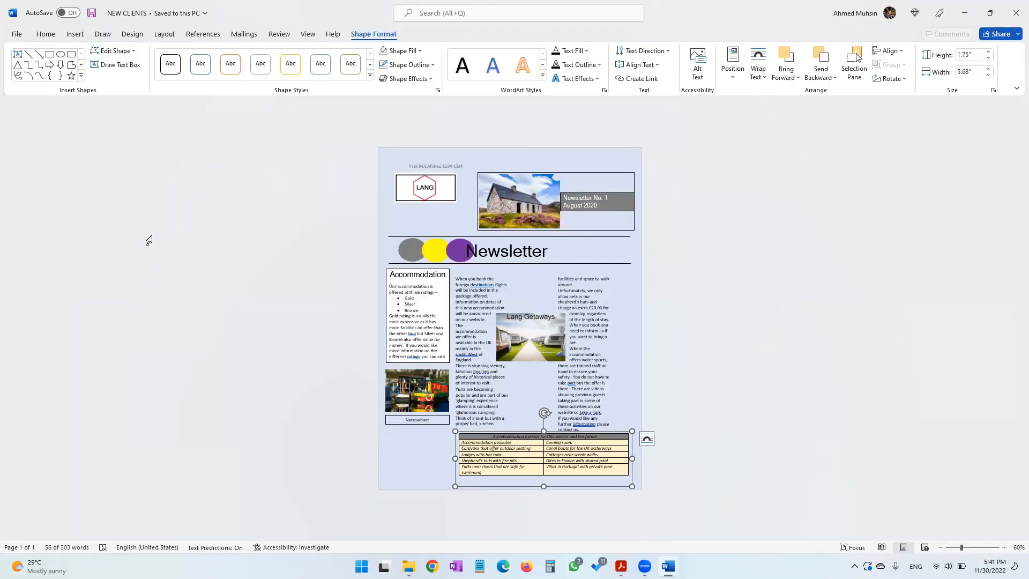
Create a new Word document named TASK B4b in the 2020 folder as Task B4b instructs
{"action": "left_click", "coordinate": [620, 566]}
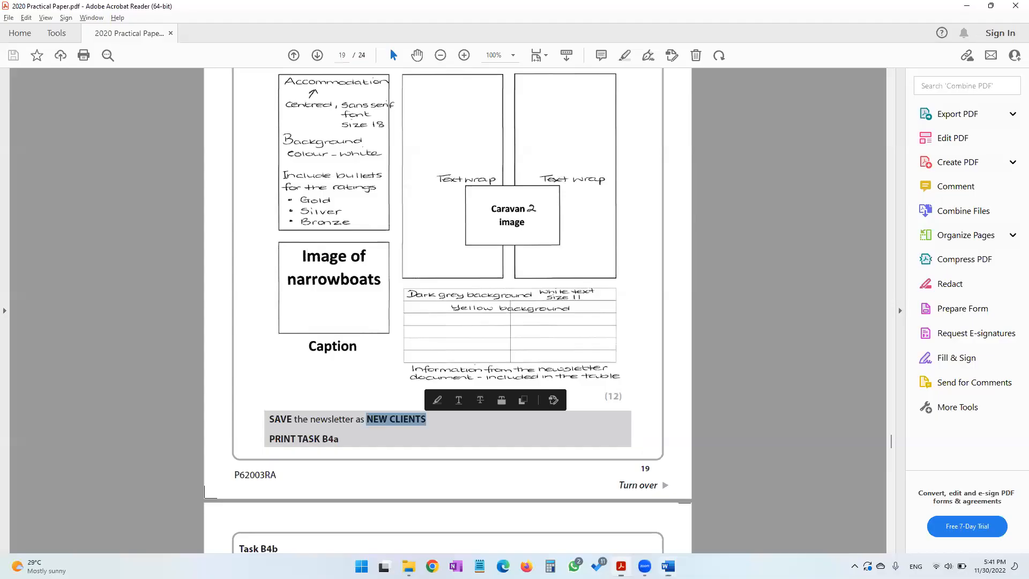
{"action": "scroll", "coordinate": [503, 383], "scroll_direction": "down", "scroll_amount": 10}
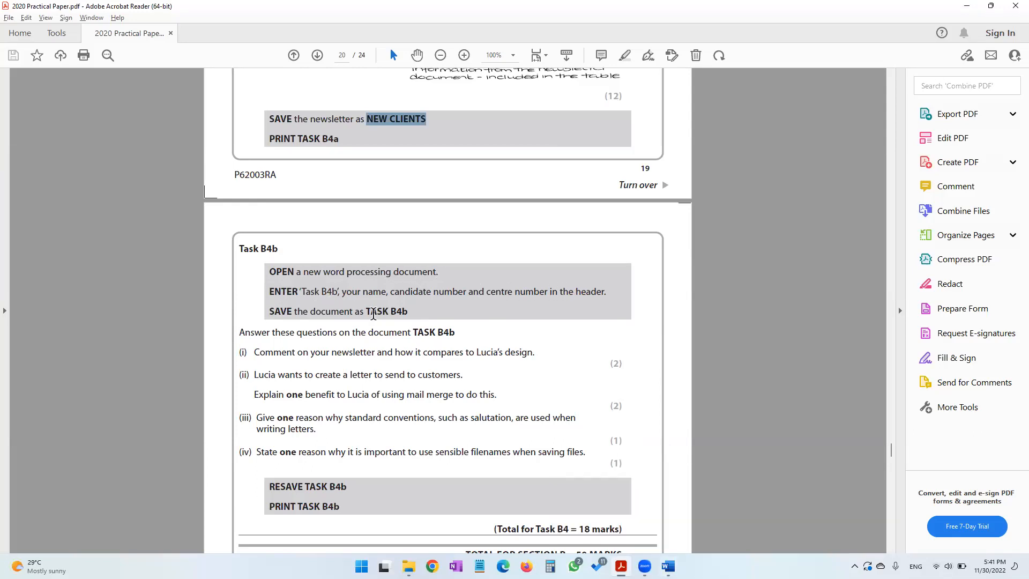
{"action": "left_click", "coordinate": [408, 566]}
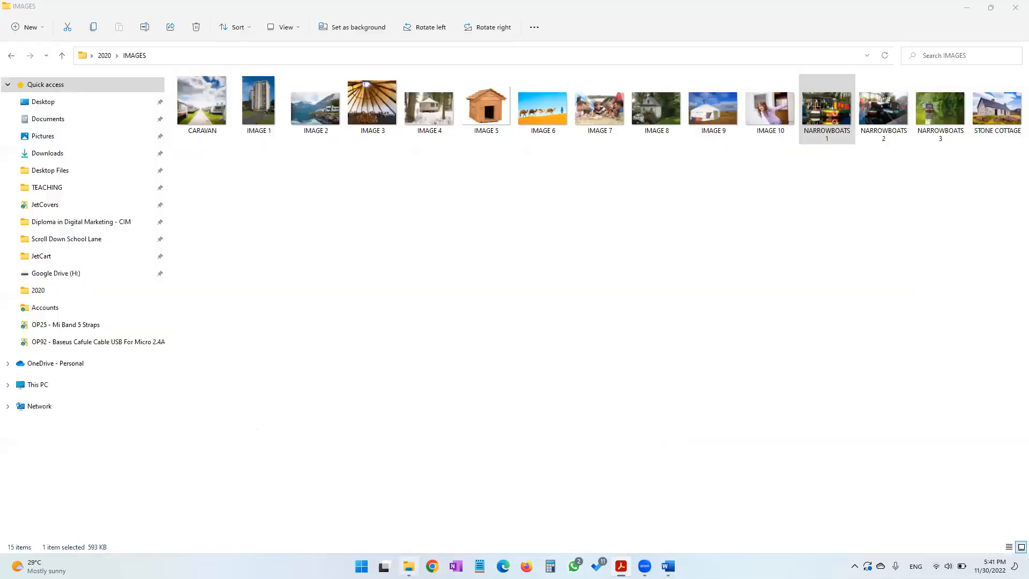
{"action": "left_click", "coordinate": [62, 56]}
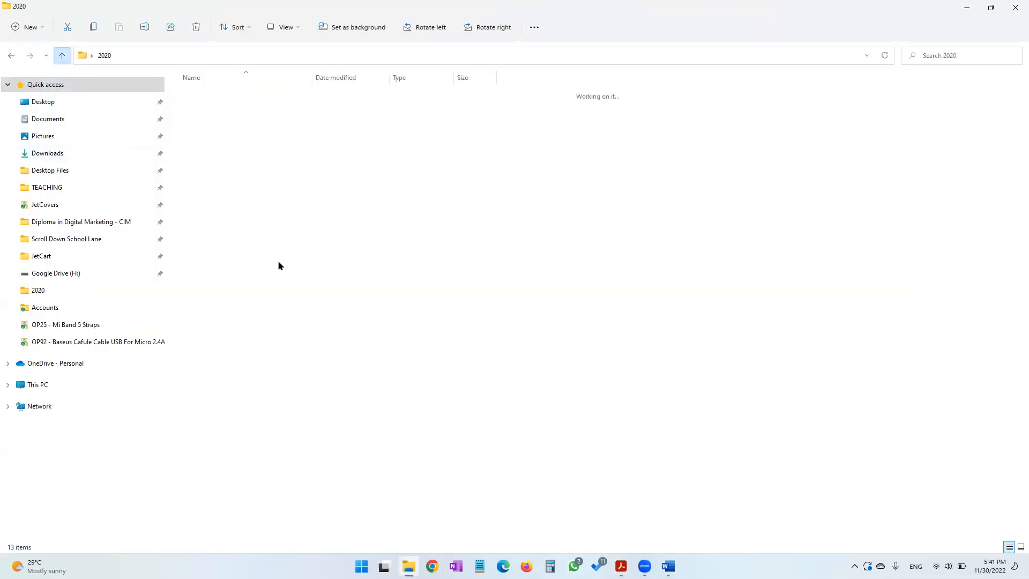
{"action": "right_click", "coordinate": [395, 364]}
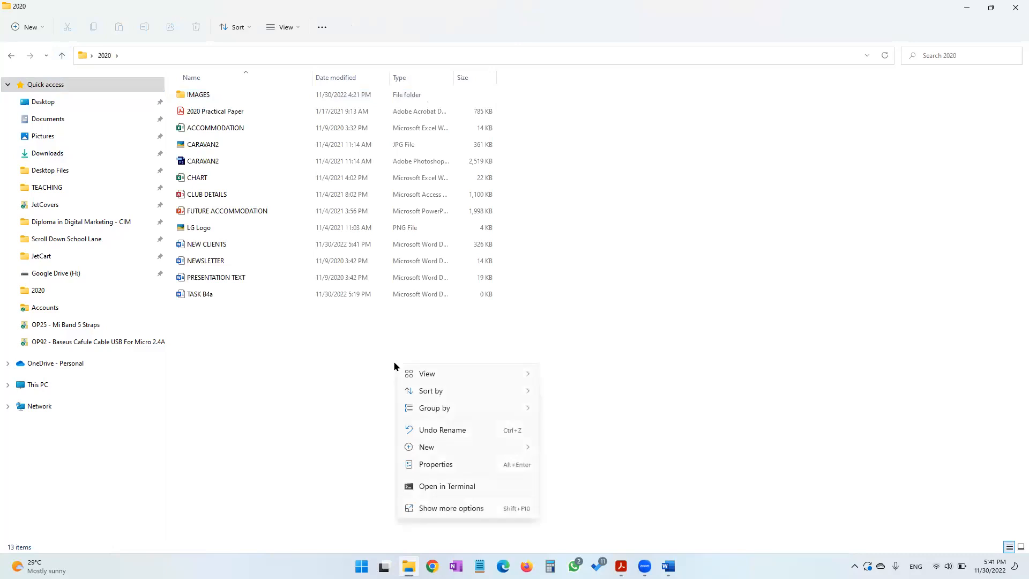
{"action": "mouse_move", "coordinate": [427, 448]}
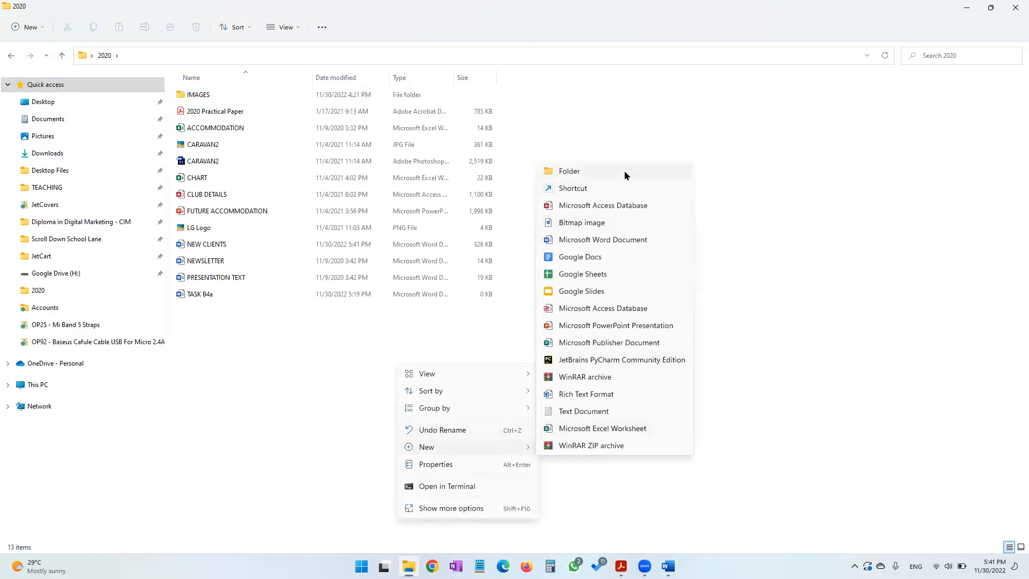
{"action": "left_click", "coordinate": [615, 240]}
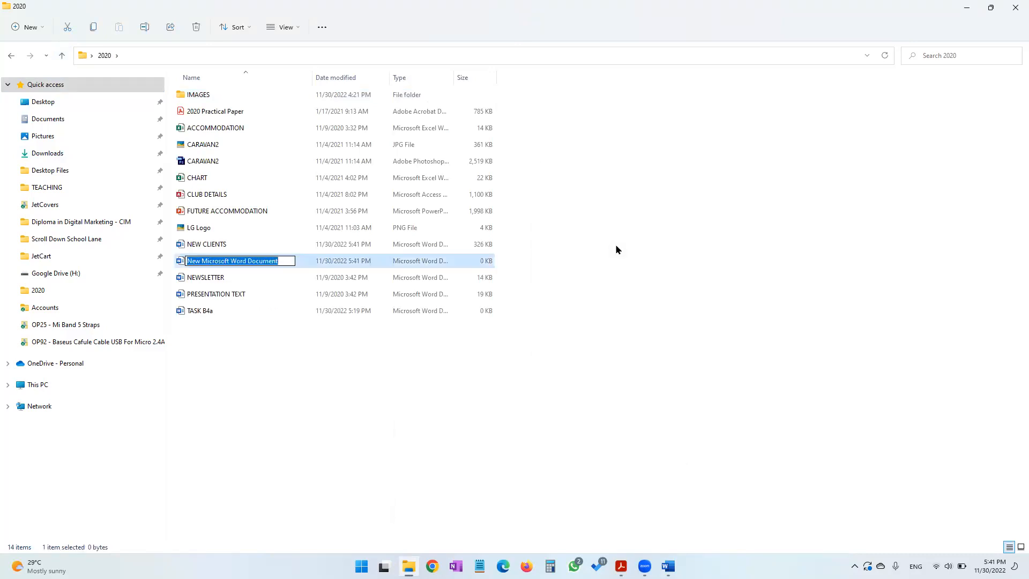
{"action": "type", "text": "TASK B4b"}
{"action": "key", "text": "Return"}
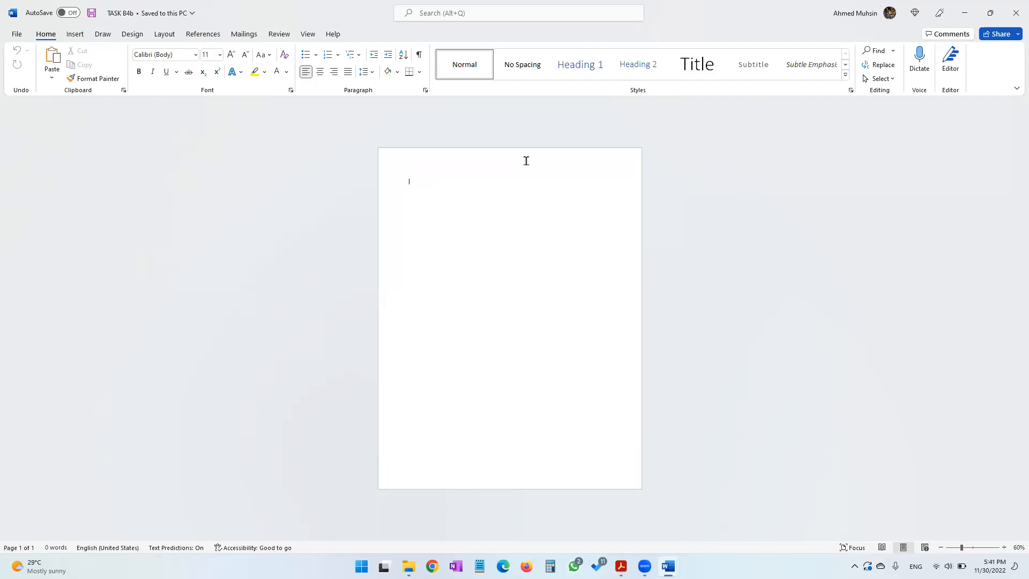
Enter 'Task B4b', your name, candidate number and centre number in the document header
{"action": "double_click", "coordinate": [526, 160]}
{"action": "type", "text": "Task B4b Ahmed 1234 1234"}
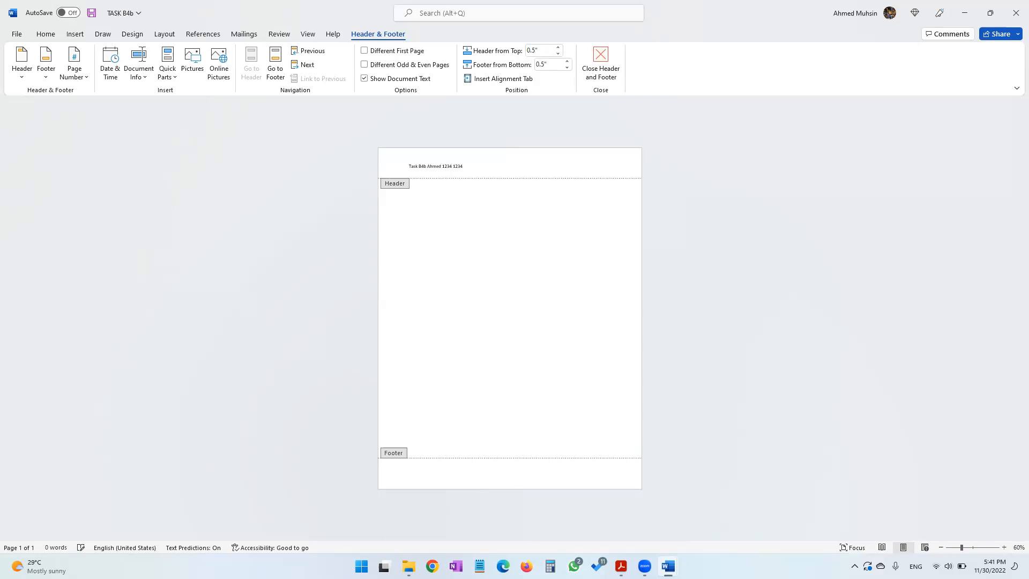
{"action": "left_click", "coordinate": [602, 68]}
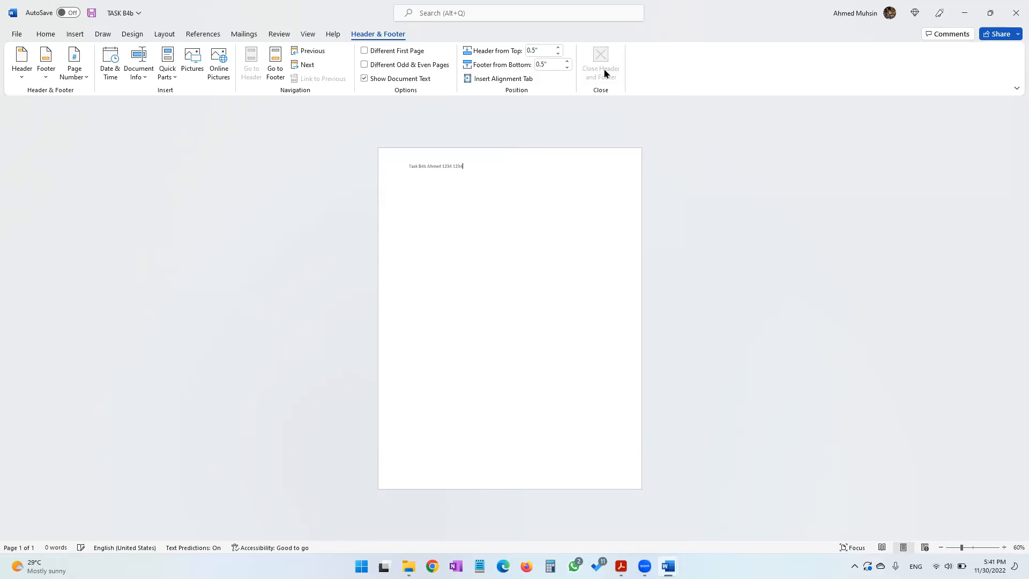
{"action": "left_click", "coordinate": [1003, 548]}
{"action": "left_click", "coordinate": [1003, 548]}
{"action": "left_click", "coordinate": [1003, 548]}
{"action": "left_click", "coordinate": [1003, 548]}
{"action": "left_click", "coordinate": [1002, 548]}
{"action": "left_click", "coordinate": [1002, 549]}
{"action": "left_click", "coordinate": [1003, 548]}
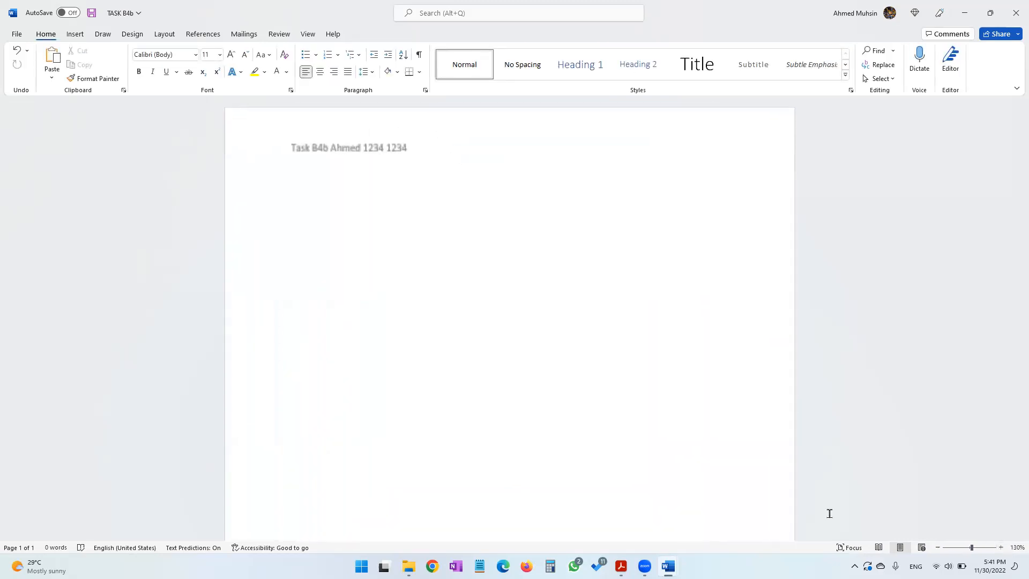
Compare the NEW CLIENTS newsletter with the page 19 design in the practical paper
{"action": "left_click", "coordinate": [621, 566]}
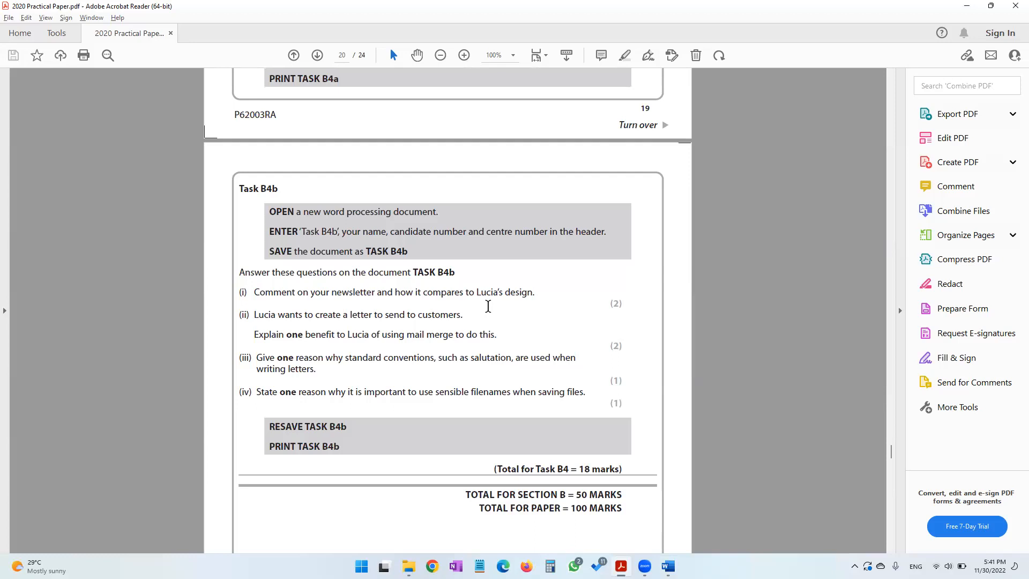
{"action": "scroll", "coordinate": [488, 307], "scroll_direction": "up", "scroll_amount": 10}
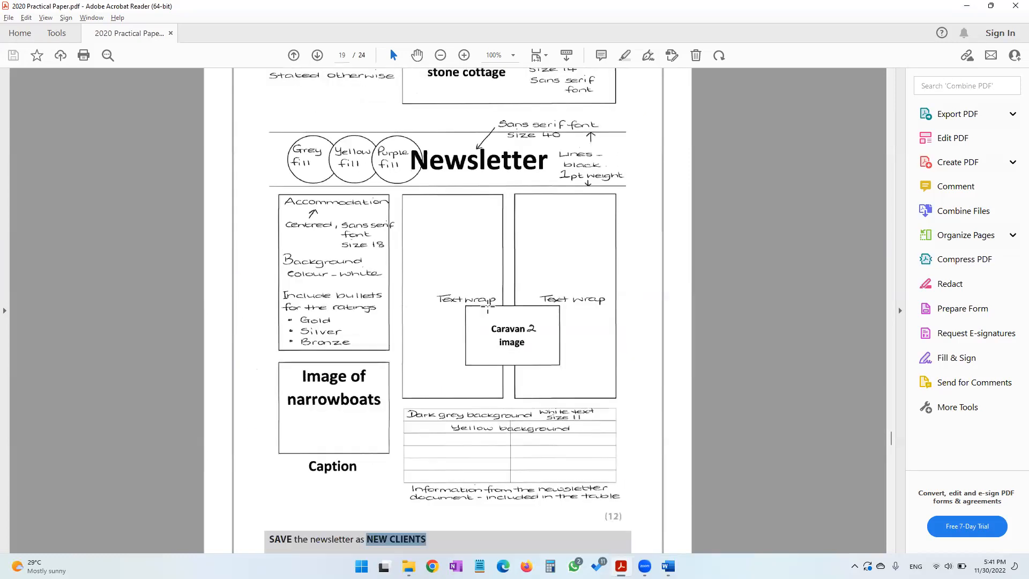
{"action": "scroll", "coordinate": [487, 309], "scroll_direction": "up", "scroll_amount": 2}
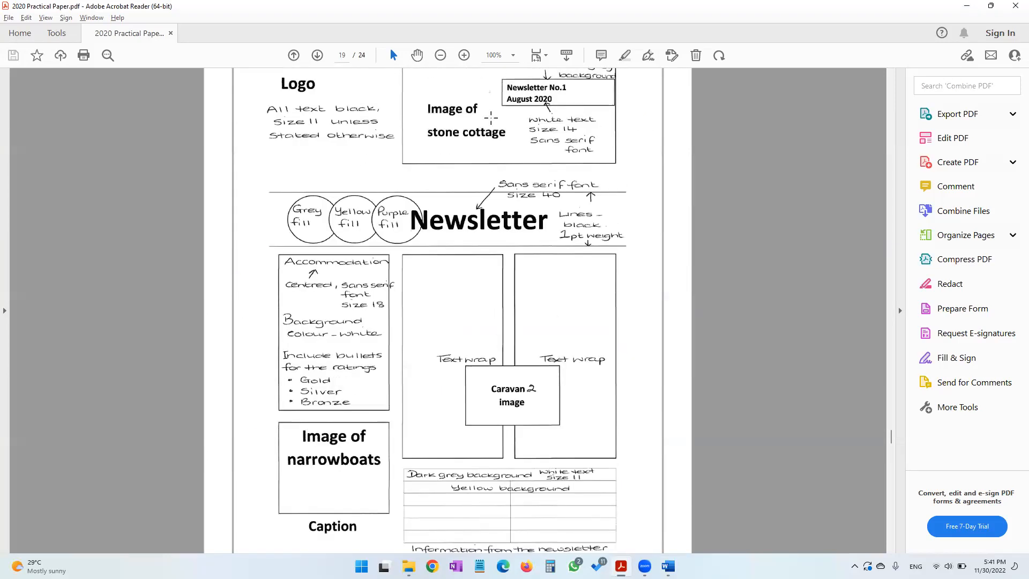
{"action": "left_click", "coordinate": [442, 55]}
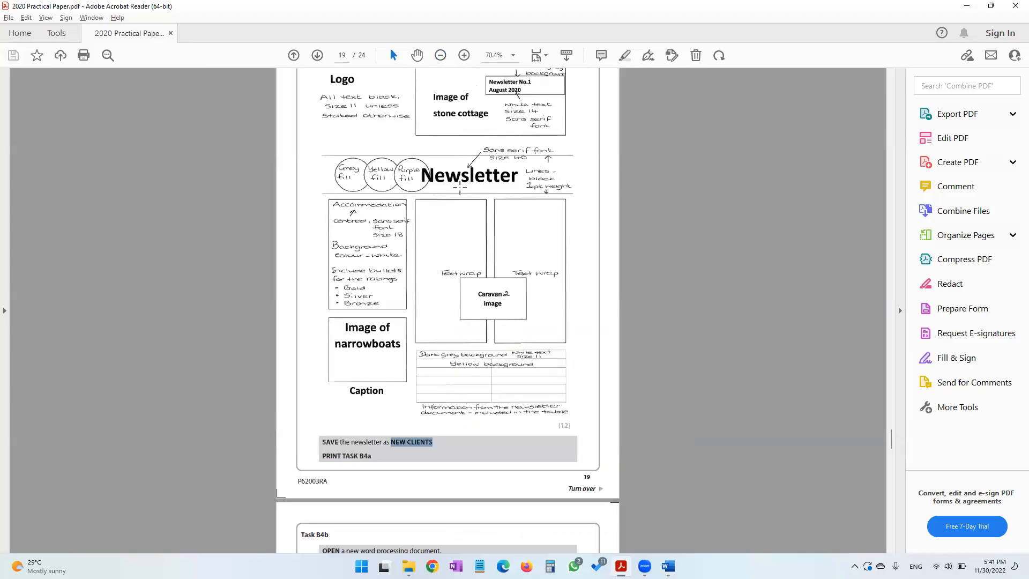
{"action": "scroll", "coordinate": [460, 187], "scroll_direction": "up", "scroll_amount": 2}
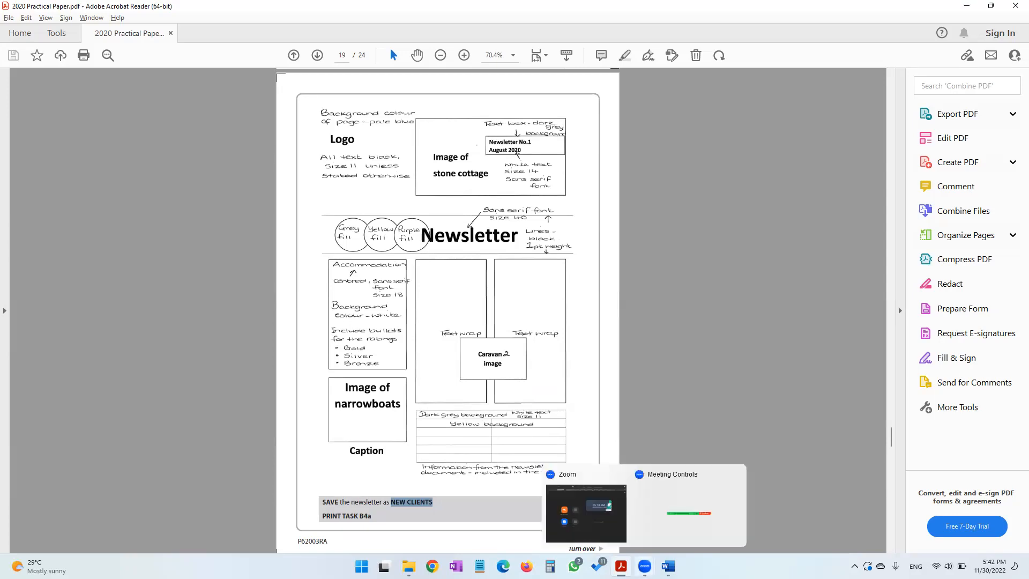
{"action": "mouse_move", "coordinate": [668, 565]}
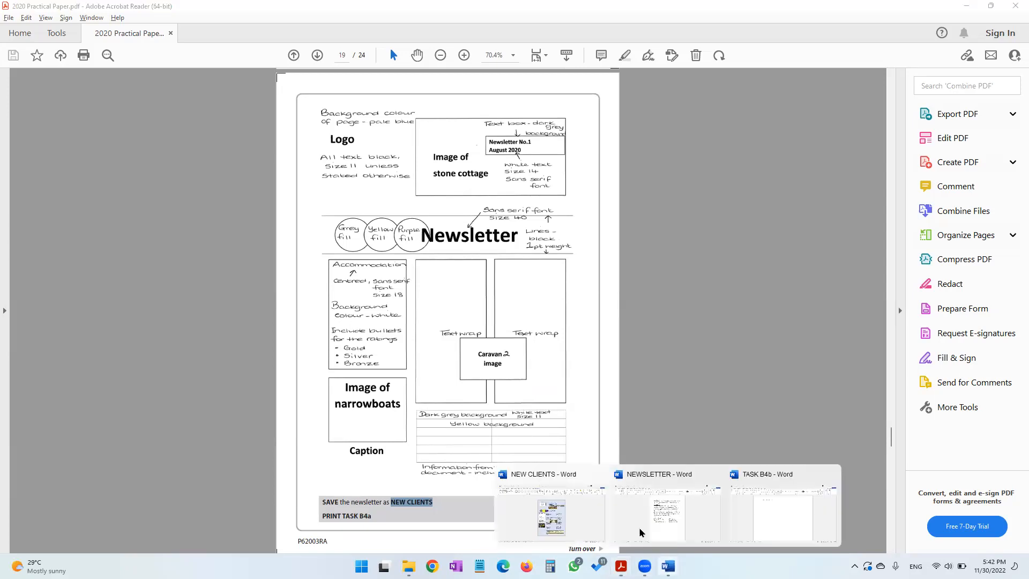
{"action": "left_click", "coordinate": [591, 513]}
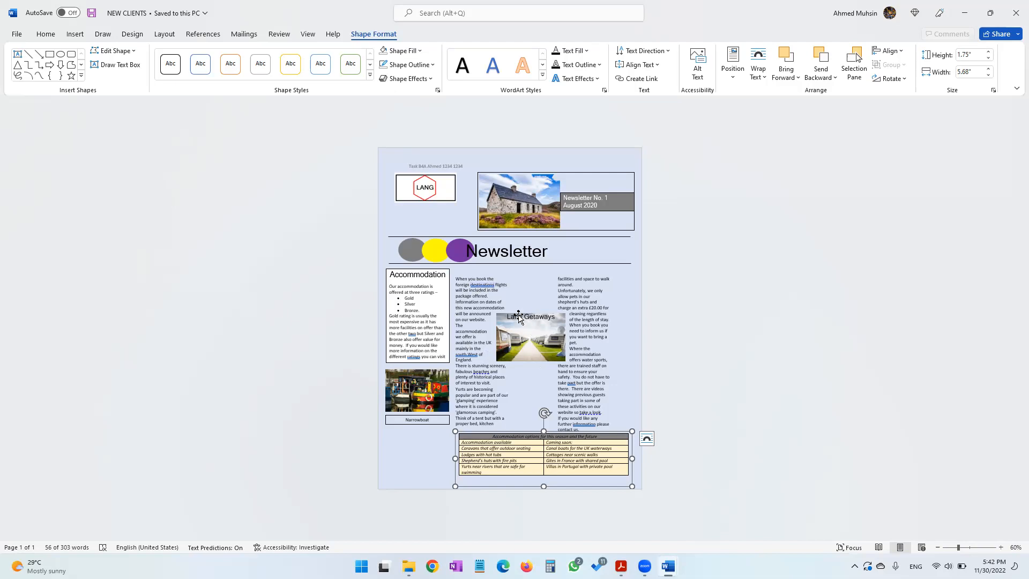
{"action": "left_click", "coordinate": [964, 13]}
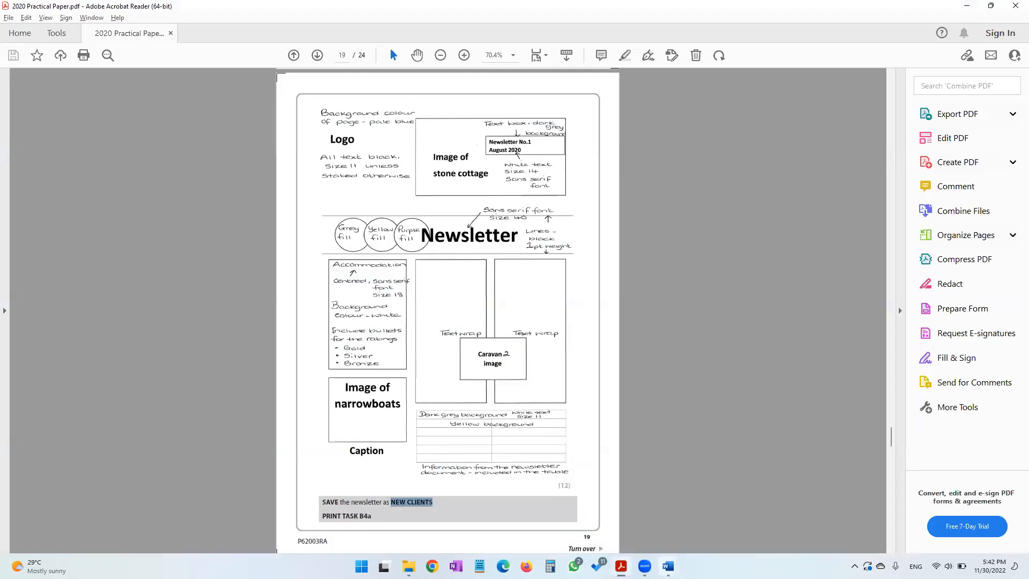
{"action": "mouse_move", "coordinate": [667, 566]}
{"action": "left_click", "coordinate": [663, 511]}
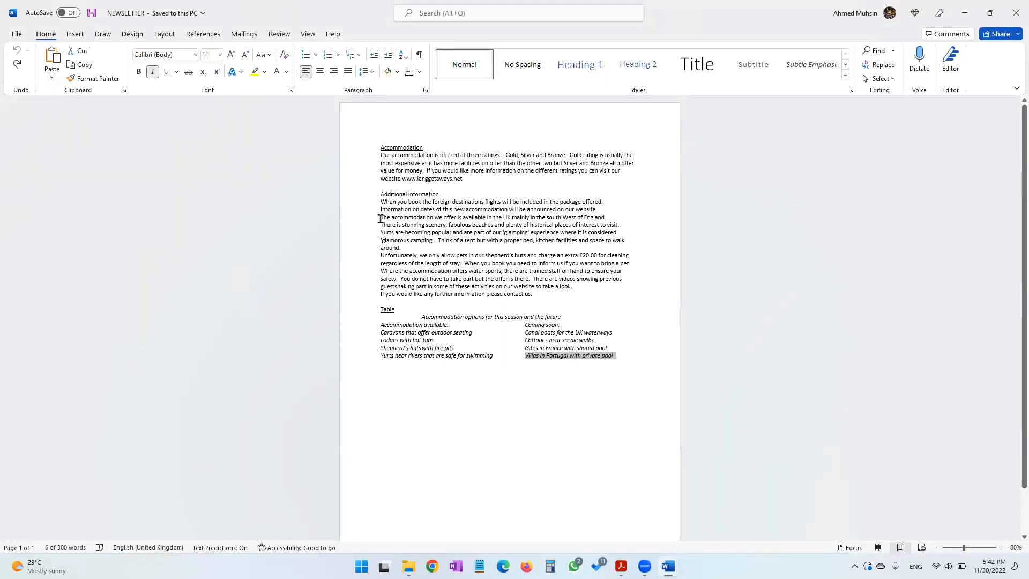
{"action": "left_click_drag", "start_coordinate": [381, 194], "coordinate": [407, 194]}
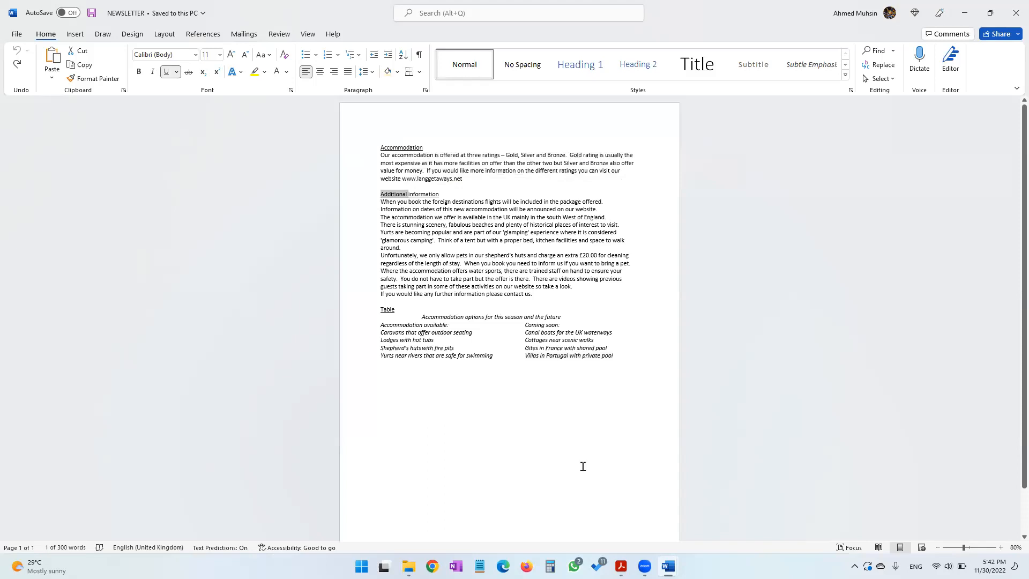
{"action": "left_click", "coordinate": [668, 566]}
{"action": "left_click", "coordinate": [759, 518]}
{"action": "mouse_move", "coordinate": [621, 566]}
{"action": "left_click", "coordinate": [613, 520]}
{"action": "scroll", "coordinate": [499, 446], "scroll_direction": "down", "scroll_amount": 10}
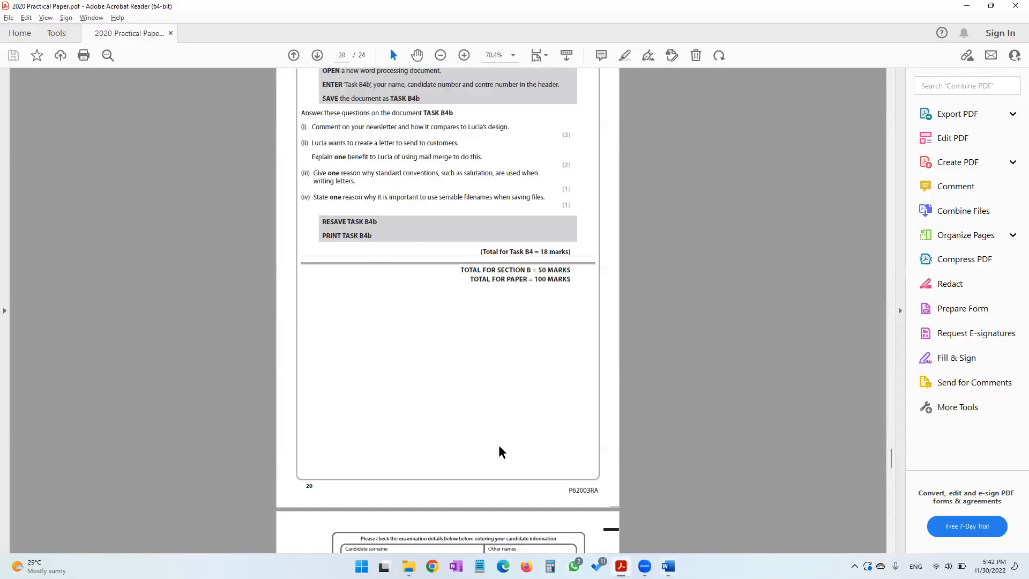
Answer question (i) as a numbered item: the Additional Information part differs from Lucia's design, with columns further apart from each other
{"action": "left_click", "coordinate": [966, 6]}
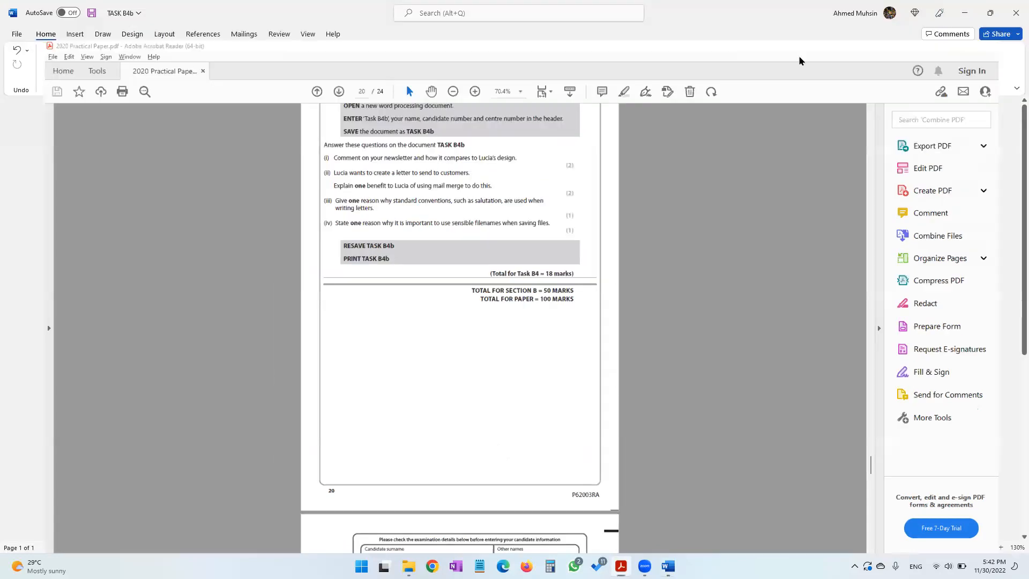
{"action": "type", "text": "I) THe part"}
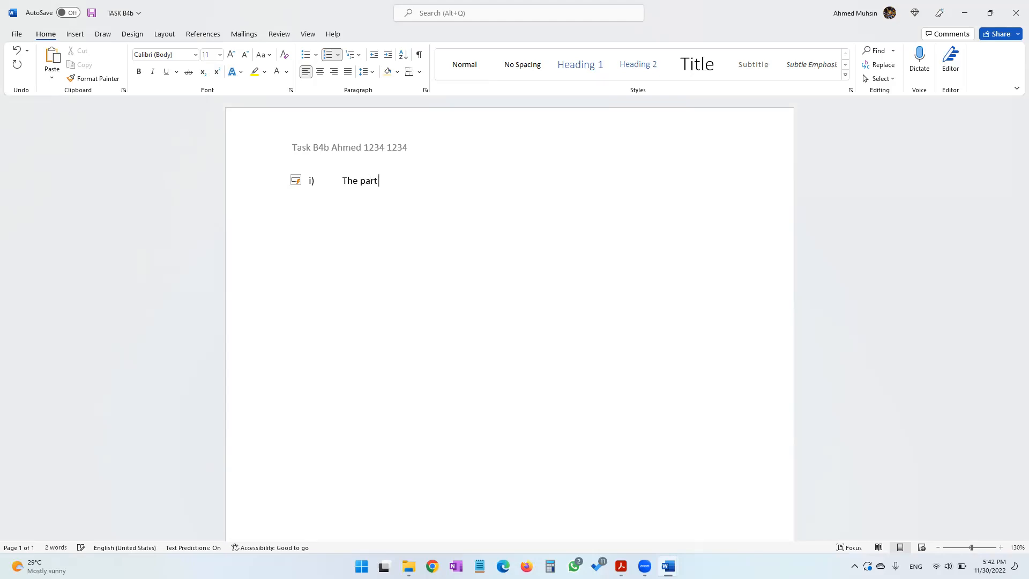
{"action": "type", "text": " where I inserted Additional Infromatio"}
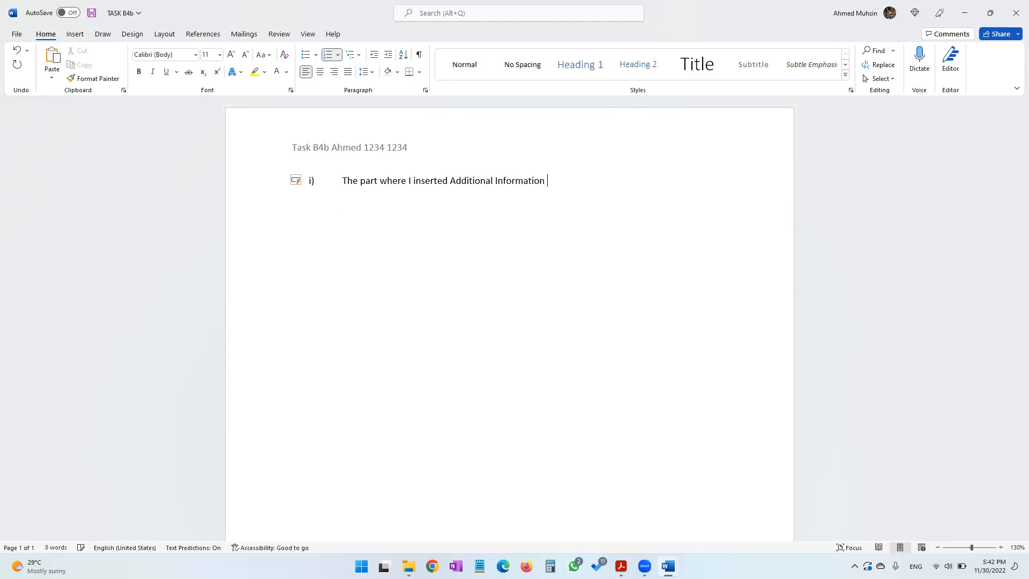
{"action": "type", "text": "n does not look "}
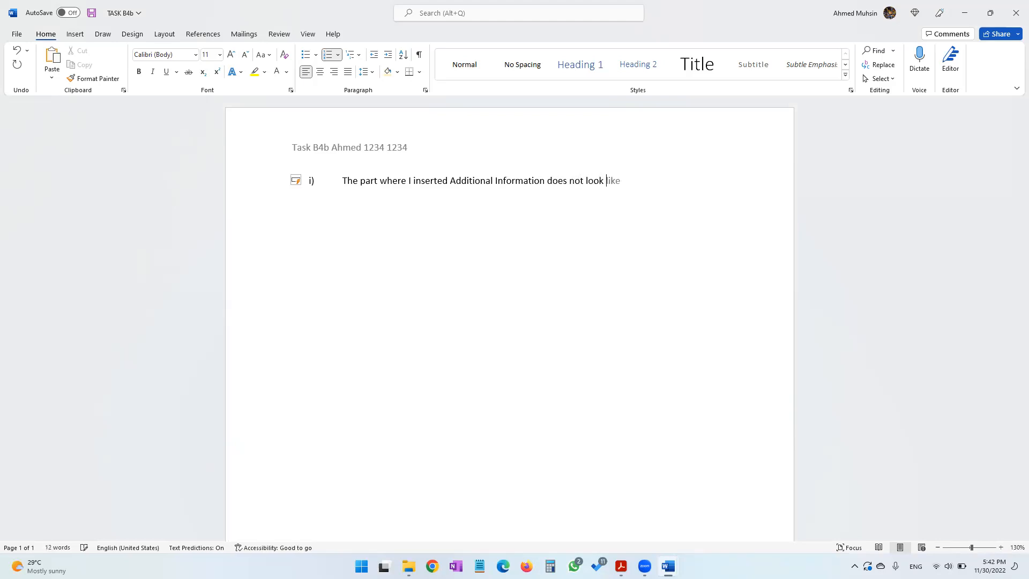
{"action": "type", "text": "exa"}
{"action": "type", "text": "ucia"}
{"action": "type", "text": "'s design"}
{"action": "type", "text": ", mo"}
{"action": "key", "text": "BackSpace"}
{"action": "type", "text": "y columns ar"}
{"action": "type", "text": "e further apa"}
{"action": "type", "text": "rt from eac"}
{"action": "type", "text": "h otehr"}
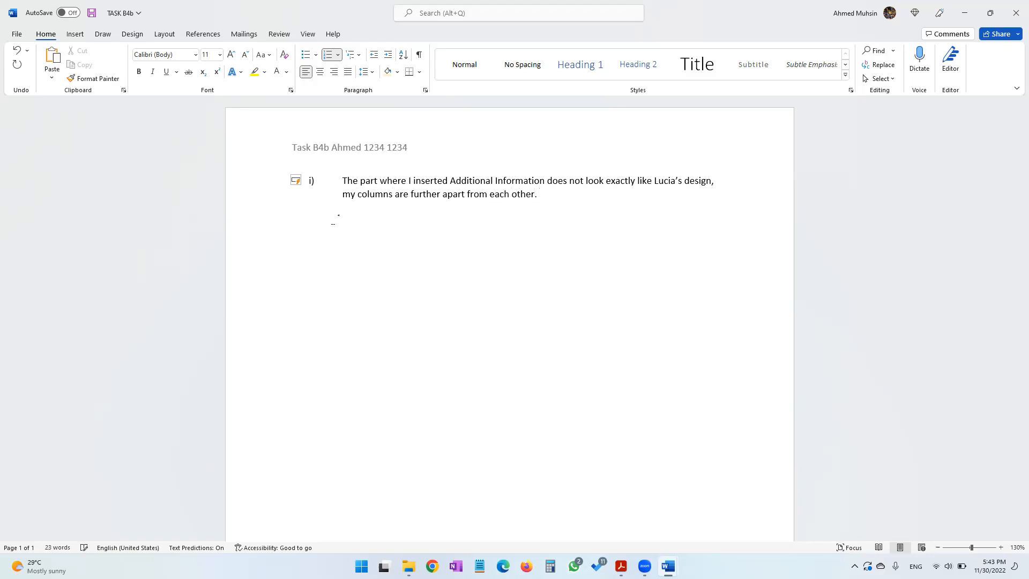
Compare the NEW CLIENTS newsletter again, then reread and highlight question (ii) in the practical paper at a larger zoom
{"action": "key", "text": "super+Tab"}
{"action": "key", "text": "Right"}
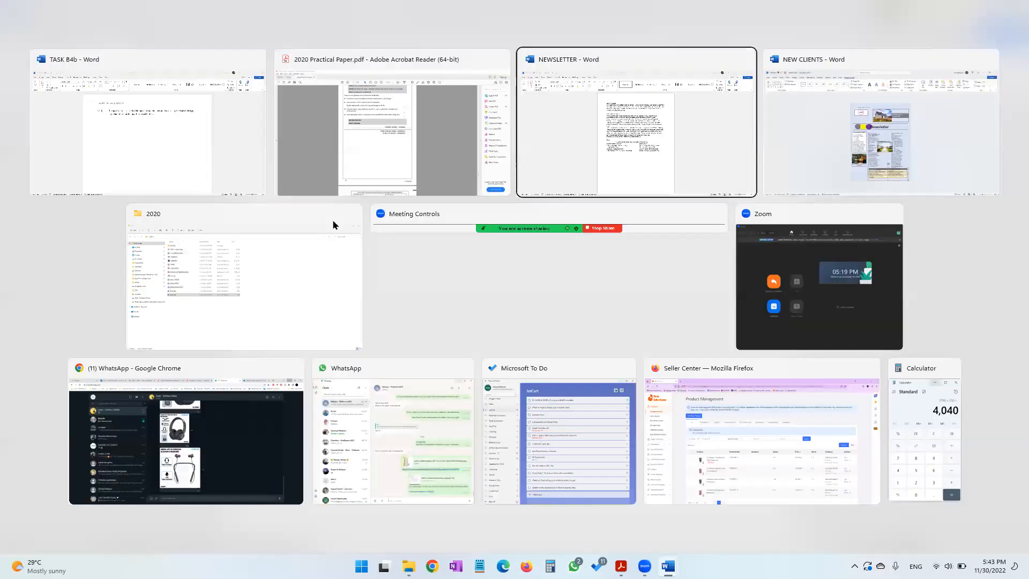
{"action": "left_click", "coordinate": [887, 168]}
{"action": "key", "text": "alt"}
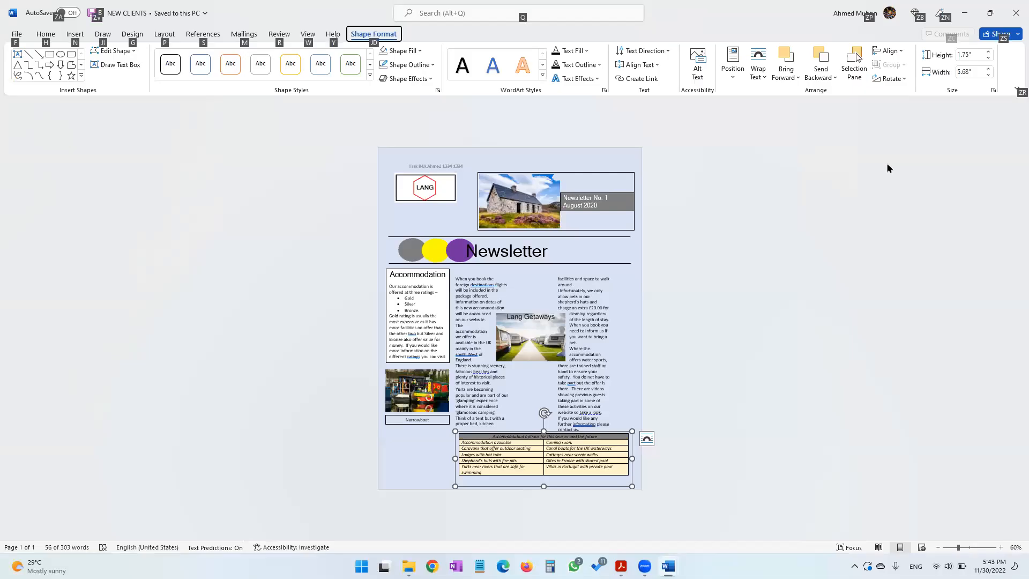
{"action": "left_click", "coordinate": [503, 393]}
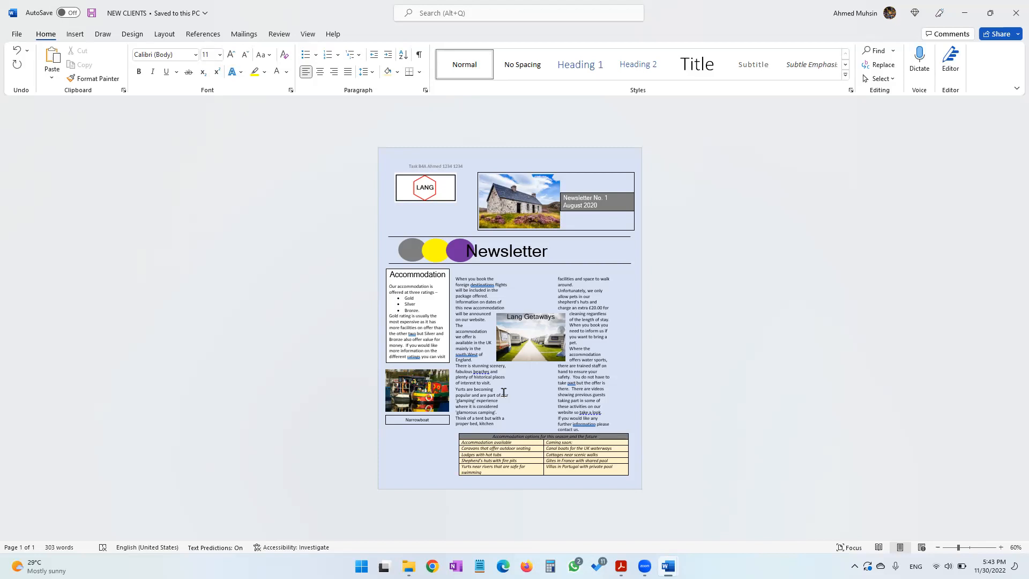
{"action": "key", "text": "alt+Tab"}
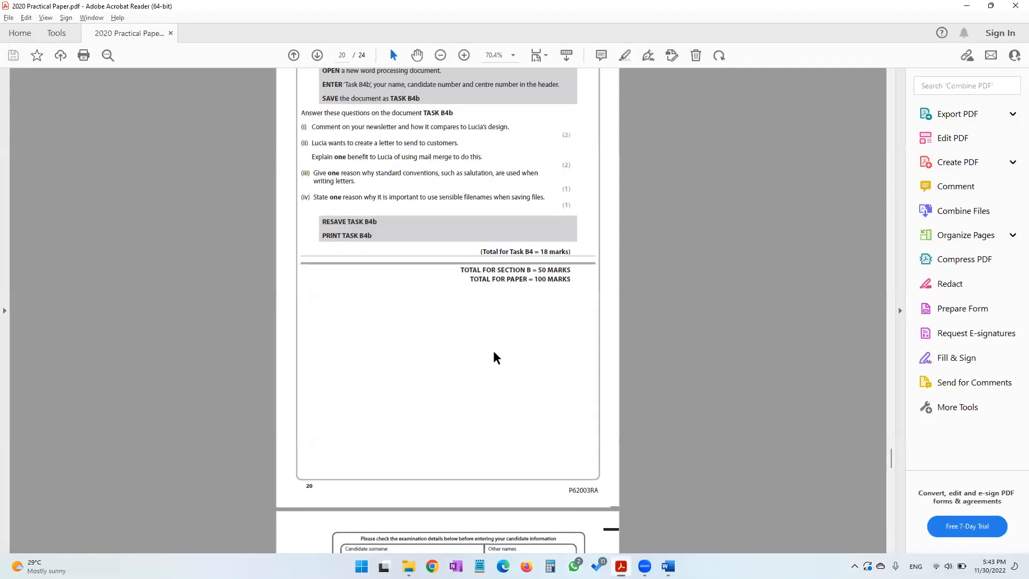
{"action": "scroll", "coordinate": [493, 351], "scroll_direction": "up", "scroll_amount": 3}
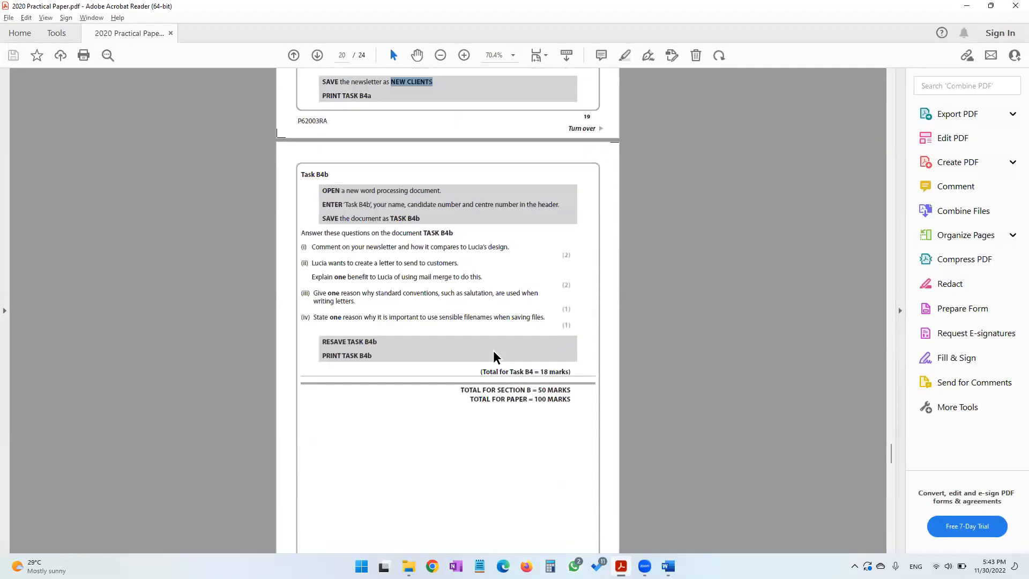
{"action": "double_click", "coordinate": [383, 276]}
{"action": "left_click_drag", "start_coordinate": [409, 274], "coordinate": [468, 277]}
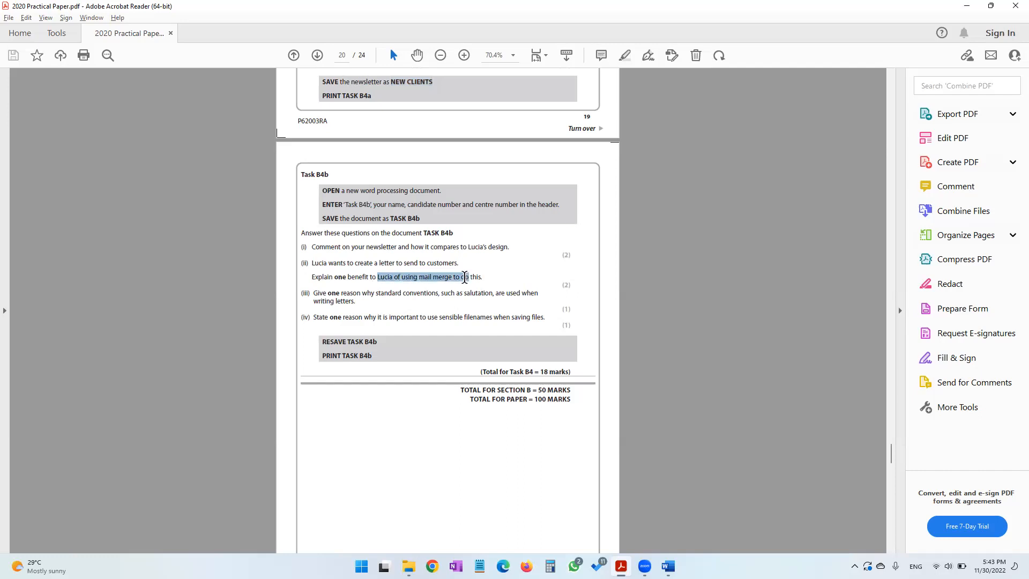
{"action": "left_click", "coordinate": [463, 55]}
{"action": "left_click", "coordinate": [463, 55]}
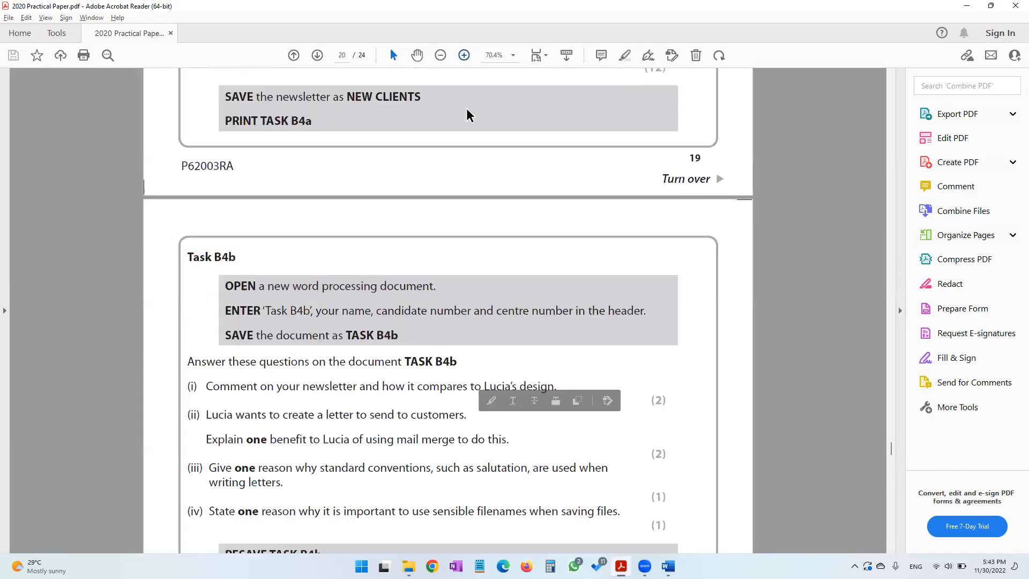
{"action": "mouse_move", "coordinate": [665, 566]}
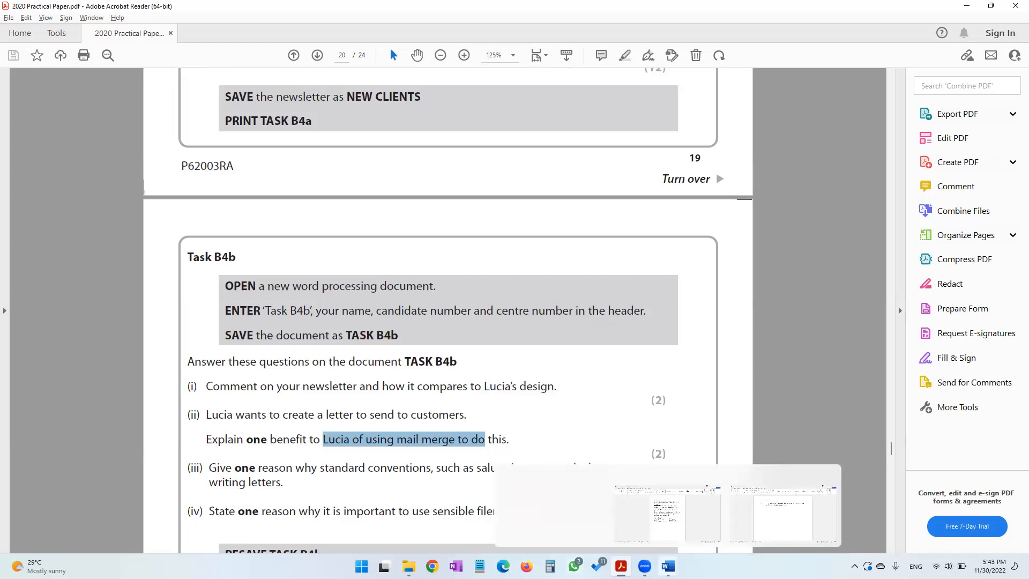
Answer question (ii): with mail merge Lucia types the letter only ONCE and the computer creates a personalized letter for each contact
{"action": "left_click", "coordinate": [763, 507]}
{"action": "key", "text": "Return"}
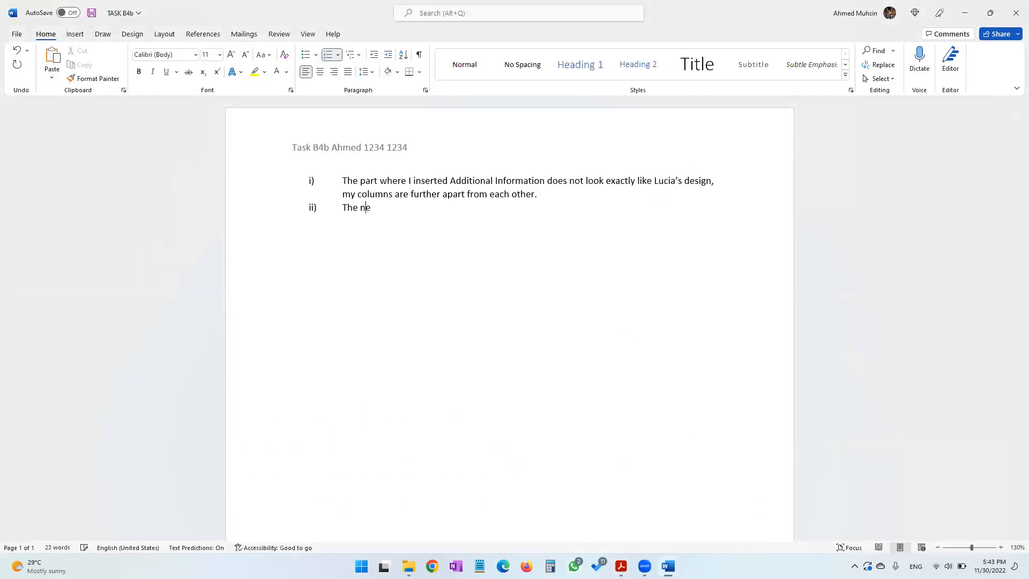
{"action": "key", "text": "BackSpace"}
{"action": "key", "text": "BackSpace"}
{"action": "key", "text": "BackSpace"}
{"action": "type", "text": "benefit of us"}
{"action": "type", "text": "ing mail merge"}
{"action": "type", "text": " is that Lucia"}
{"action": "type", "text": "il"}
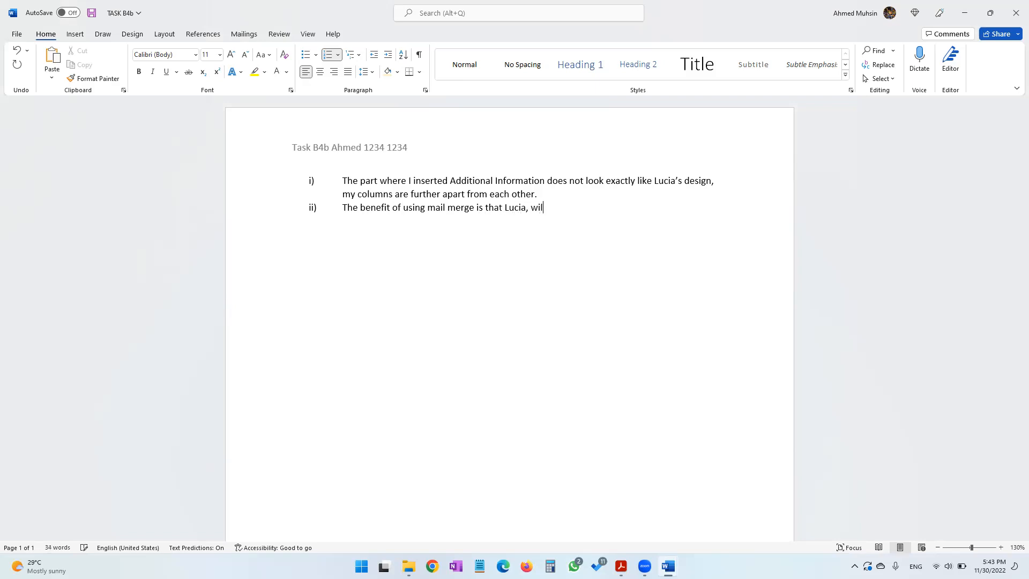
{"action": "type", "text": "l have to type out the letter only ONCE"}
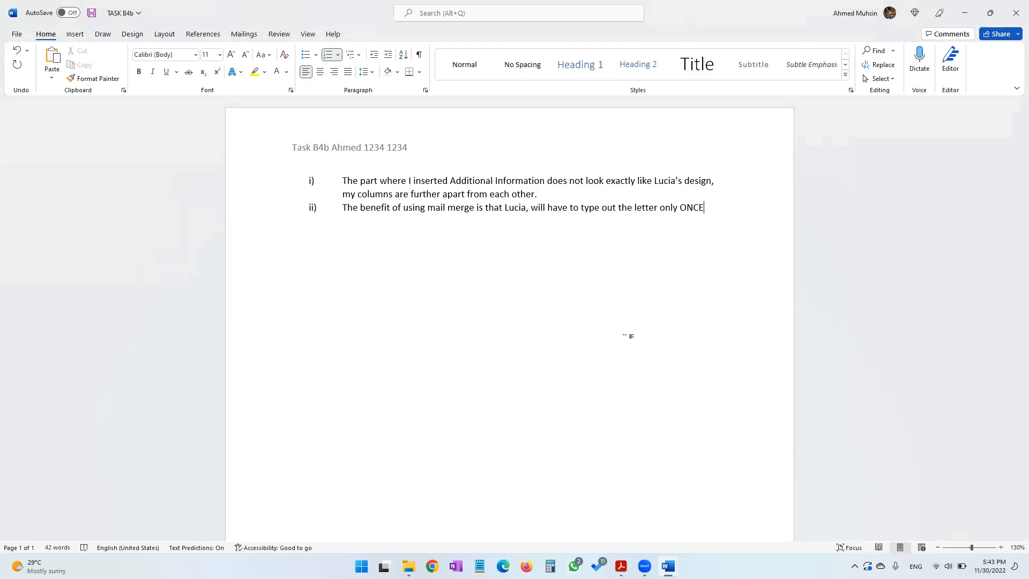
{"action": "type", "text": ", and thereafter once she connects the "}
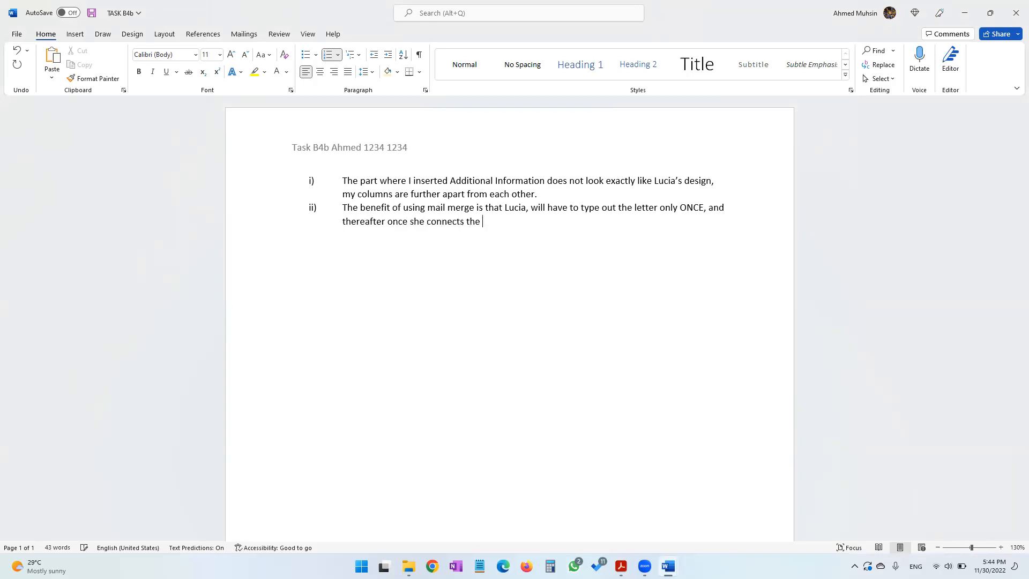
{"action": "type", "text": "letter to her"}
{"action": "type", "text": " contact sourc"}
{"action": "type", "text": "e, automaticall"}
{"action": "type", "text": "y the compu"}
{"action": "type", "text": "ter would creat"}
{"action": "type", "text": "e "}
{"action": "type", "text": "a "}
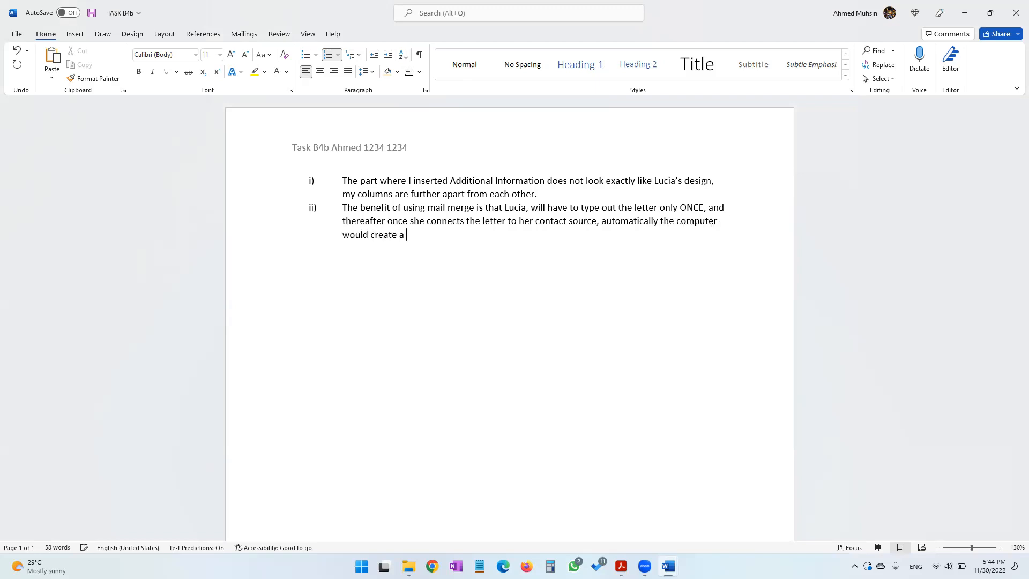
{"action": "type", "text": "personalized letter for each r"}
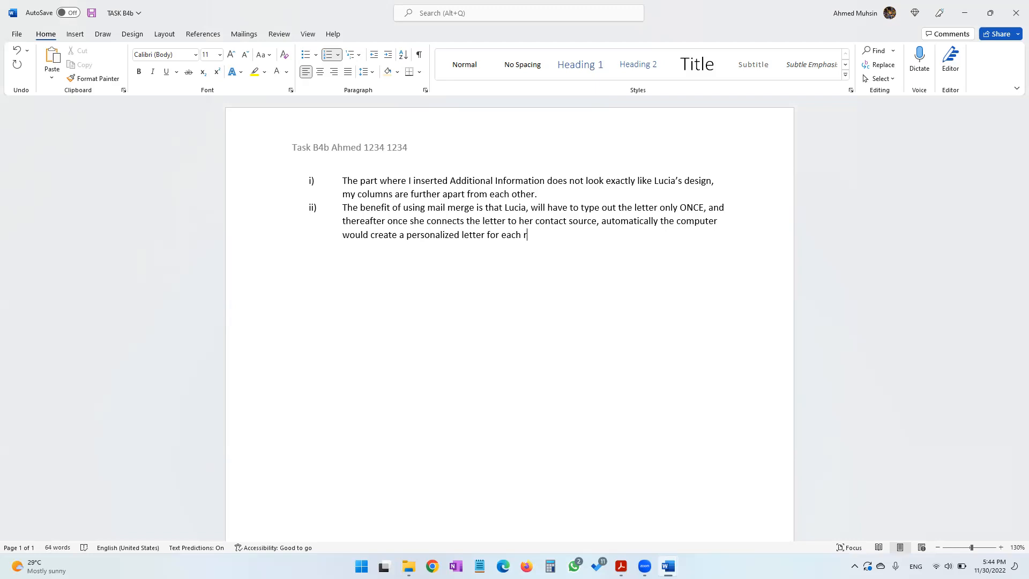
{"action": "key", "text": "BackSpace"}
{"action": "type", "text": "contact"}
{"action": "left_click", "coordinate": [1000, 548]}
{"action": "left_click", "coordinate": [1000, 548]}
{"action": "left_click", "coordinate": [1000, 548]}
{"action": "left_click", "coordinate": [1000, 548]}
{"action": "left_click", "coordinate": [1000, 548]}
{"action": "left_click", "coordinate": [999, 549]}
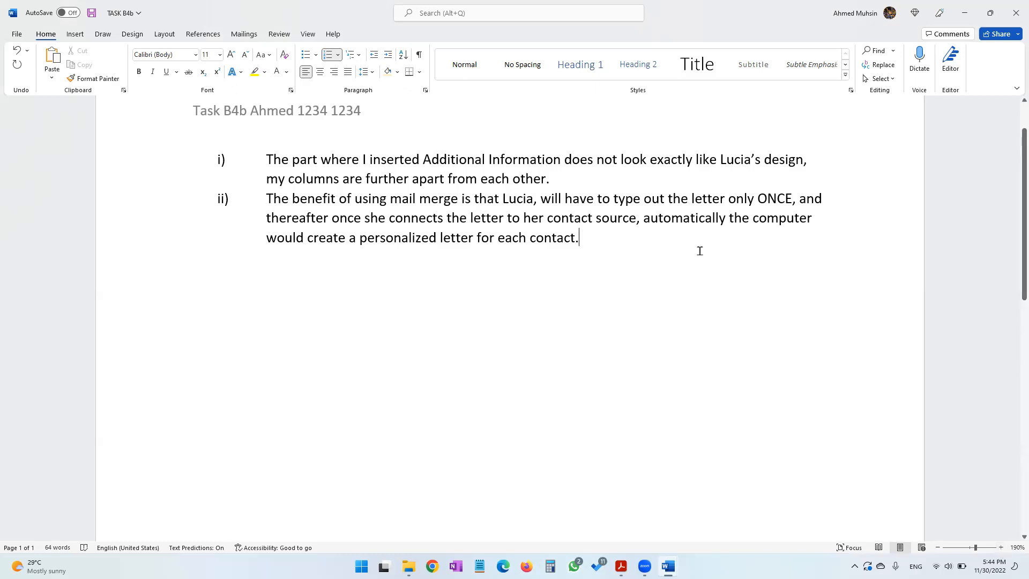
Add item (iii) answering that salutations maintain the formality of the letter and greet the reader in a formal way
{"action": "key", "text": "Return"}
{"action": "key", "text": "super+Tab"}
{"action": "key", "text": "Right"}
{"action": "key", "text": "Return"}
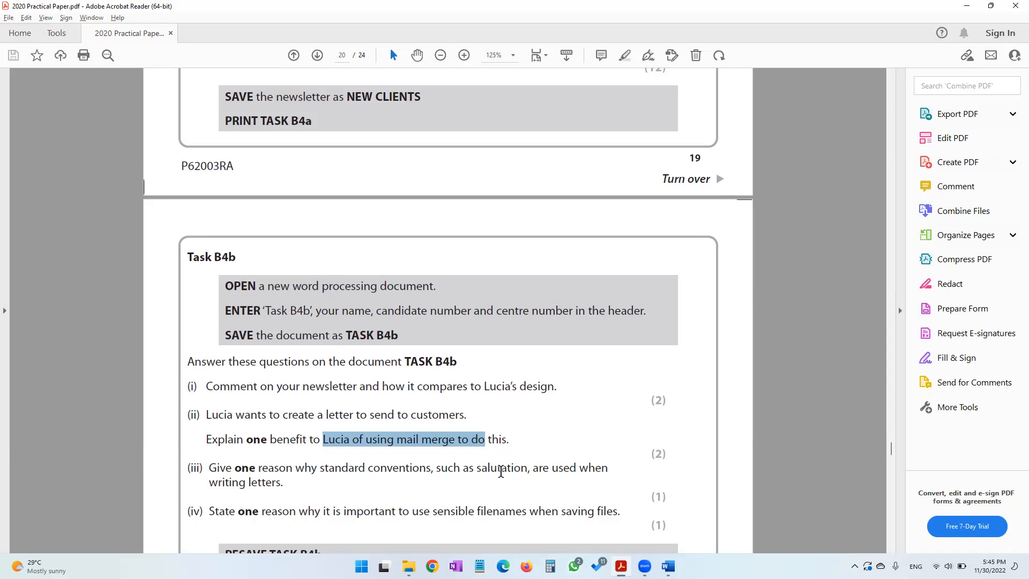
{"action": "key", "text": "alt+Tab"}
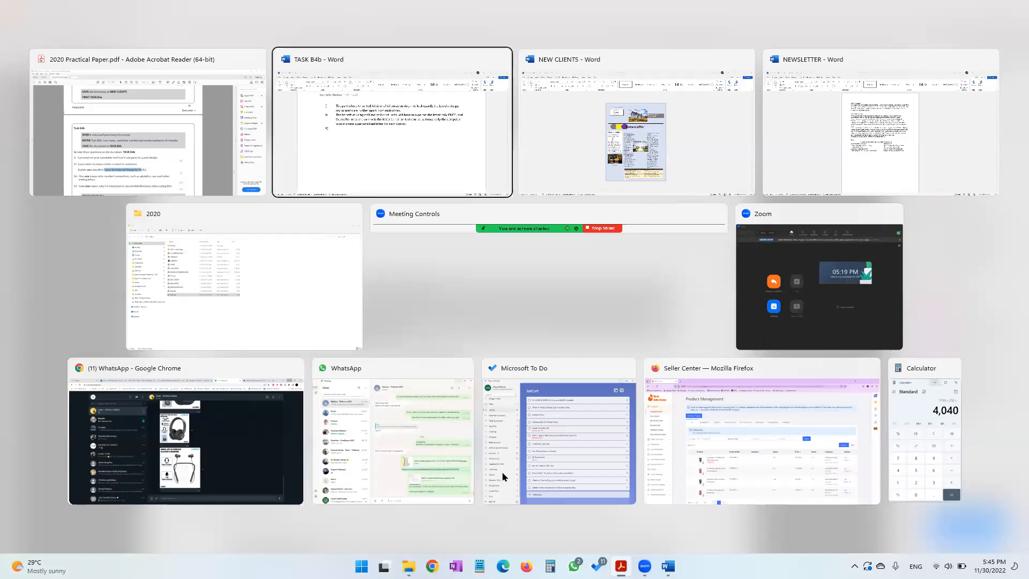
{"action": "type", "text": "Salutation are used to maintain the formality of the letter and also greet the reader in a formal way."}
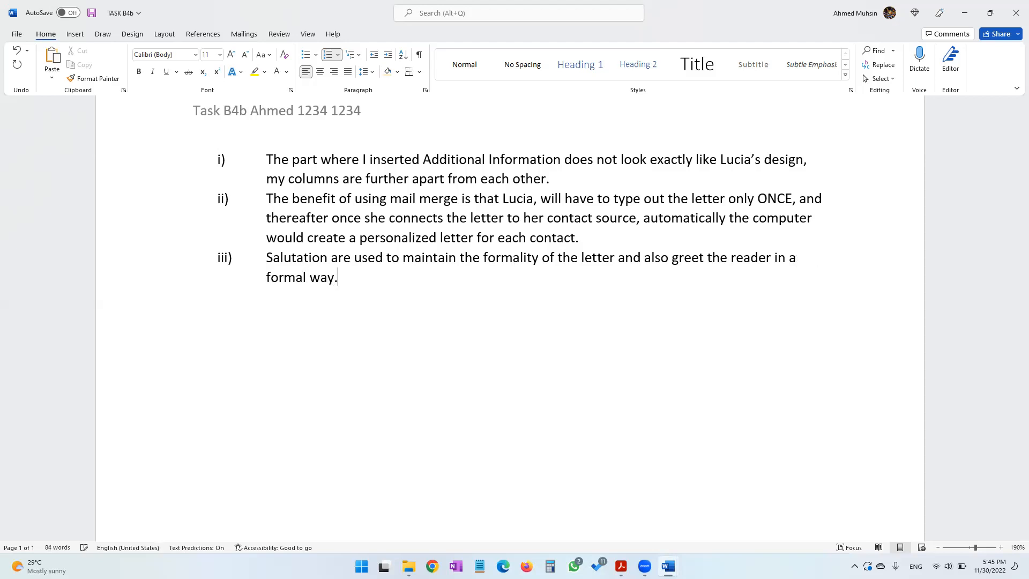
Add item (iv) answering that sensible filenames make the file easier to locate and identify later on
{"action": "key", "text": "Return"}
{"action": "key", "text": "alt+Tab"}
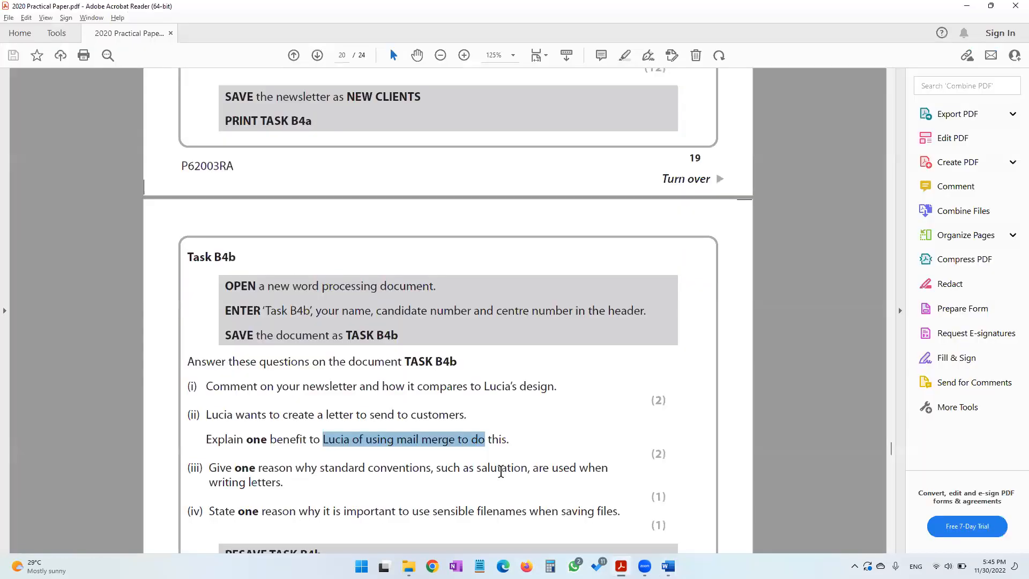
{"action": "scroll", "coordinate": [501, 471], "scroll_direction": "down", "scroll_amount": 2}
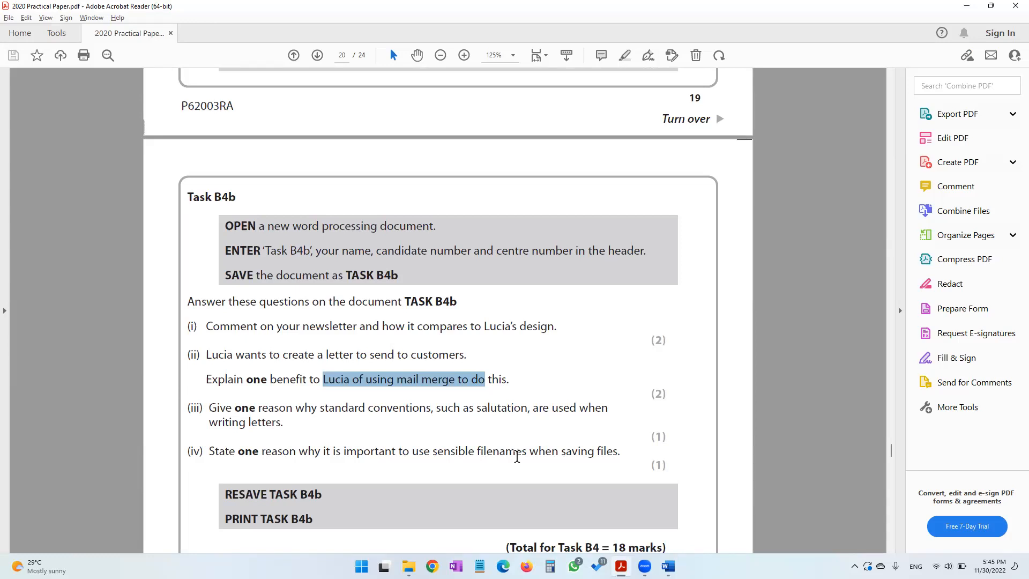
{"action": "mouse_move", "coordinate": [668, 565]}
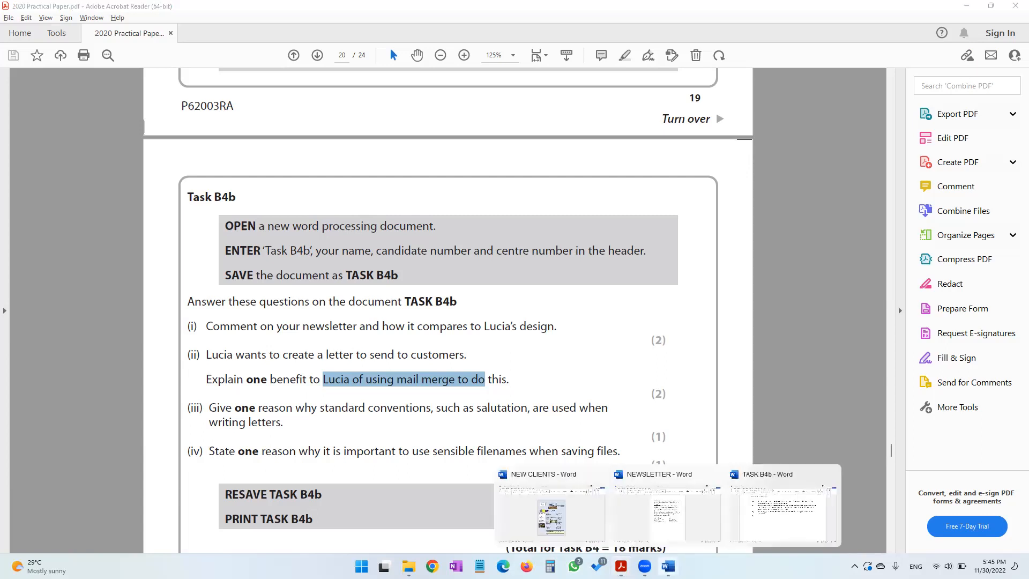
{"action": "left_click", "coordinate": [783, 503]}
{"action": "type", "text": "So that it would be easier to locate and identify the file later on."}
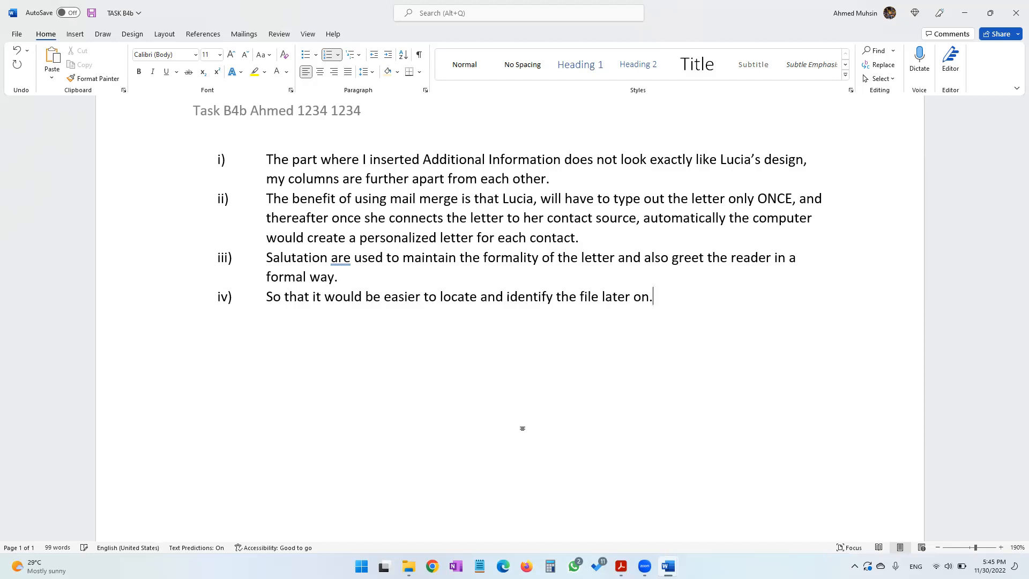
Review the remaining Task B4b instructions in the practical paper
{"action": "key", "text": "alt+Tab"}
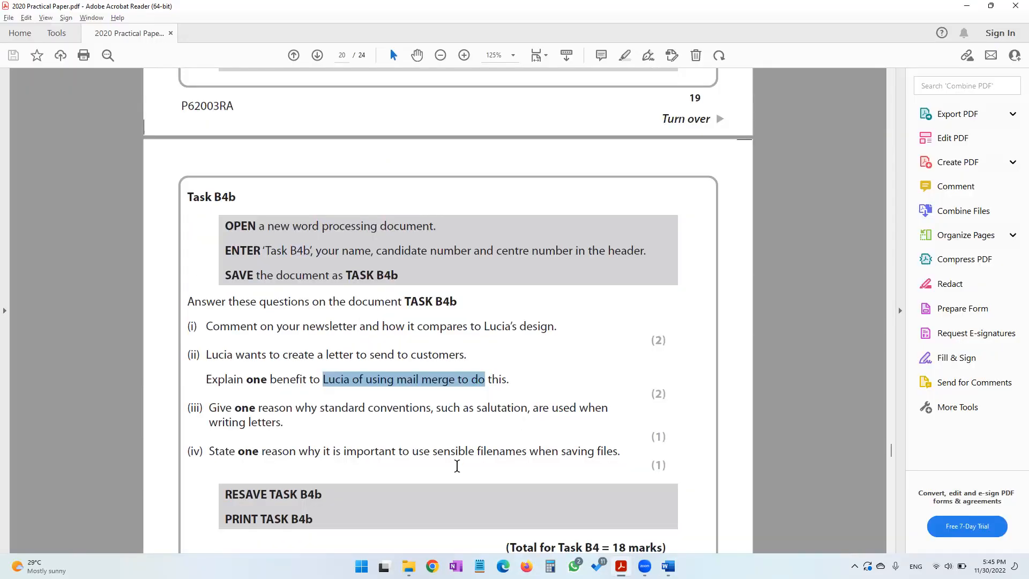
{"action": "scroll", "coordinate": [456, 466], "scroll_direction": "down", "scroll_amount": 3}
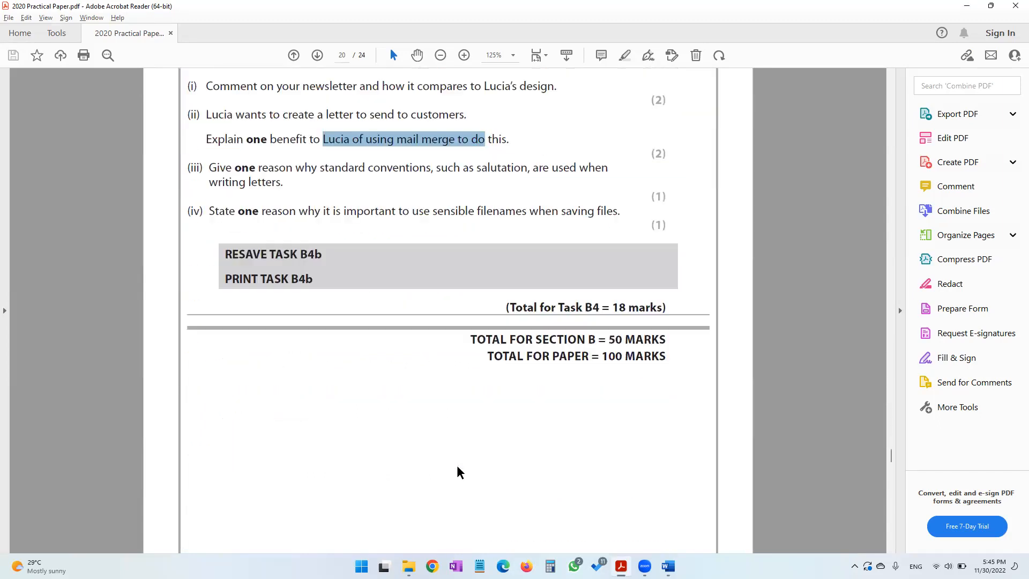
{"action": "scroll", "coordinate": [459, 470], "scroll_direction": "up", "scroll_amount": 3}
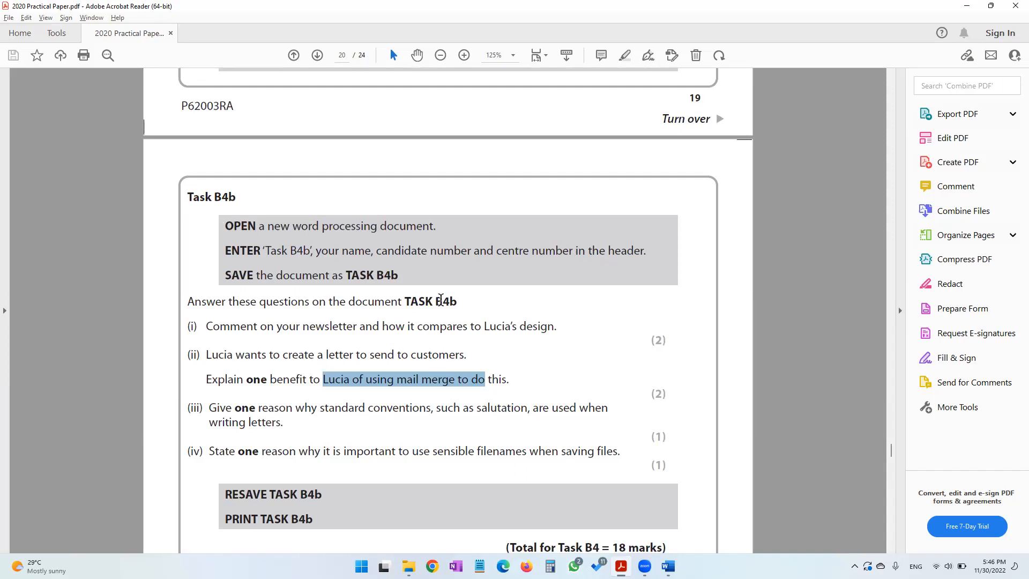
{"action": "scroll", "coordinate": [441, 300], "scroll_direction": "down", "scroll_amount": 2}
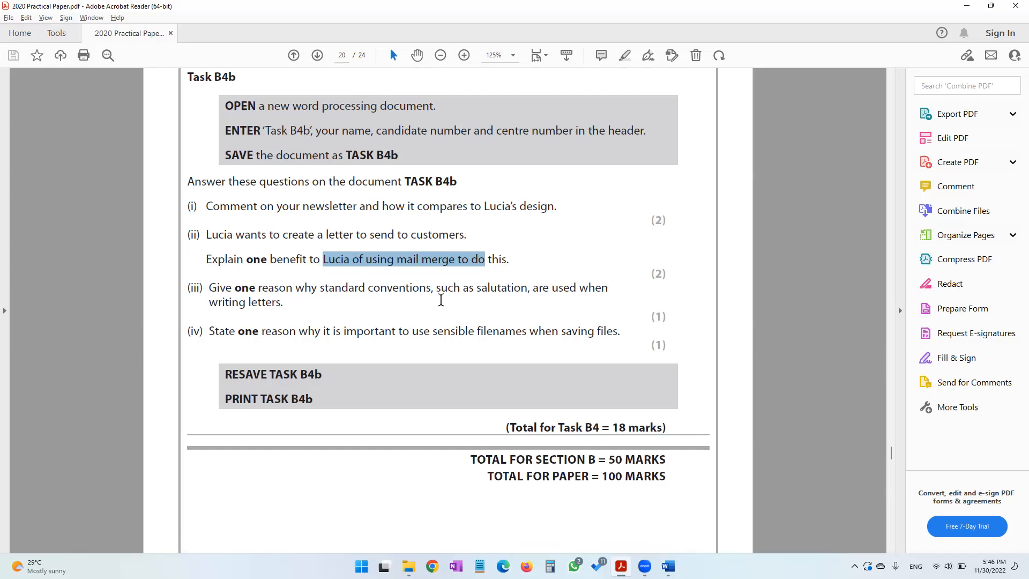
{"action": "scroll", "coordinate": [441, 300], "scroll_direction": "up", "scroll_amount": 2}
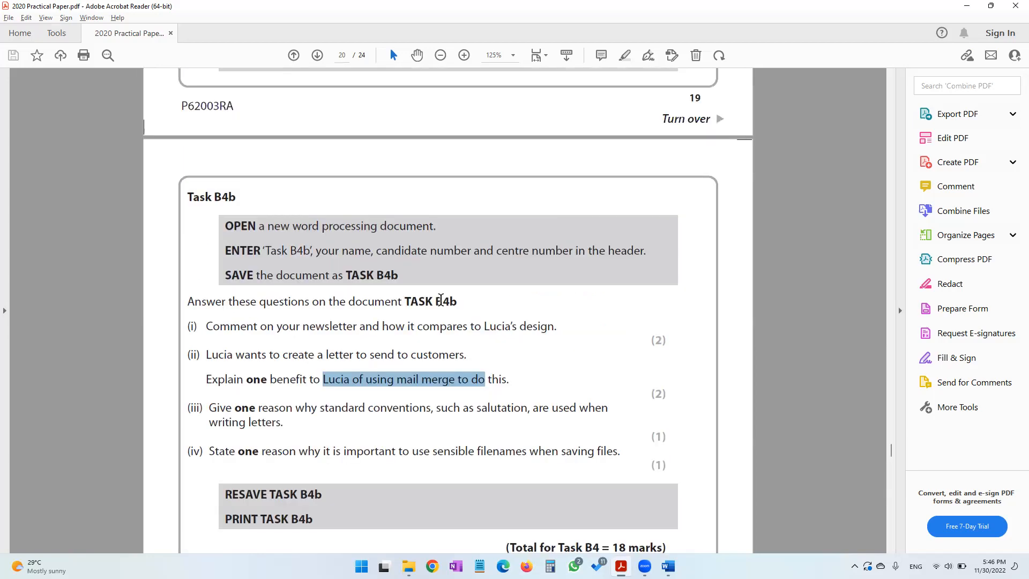
{"action": "scroll", "coordinate": [440, 300], "scroll_direction": "down", "scroll_amount": 2}
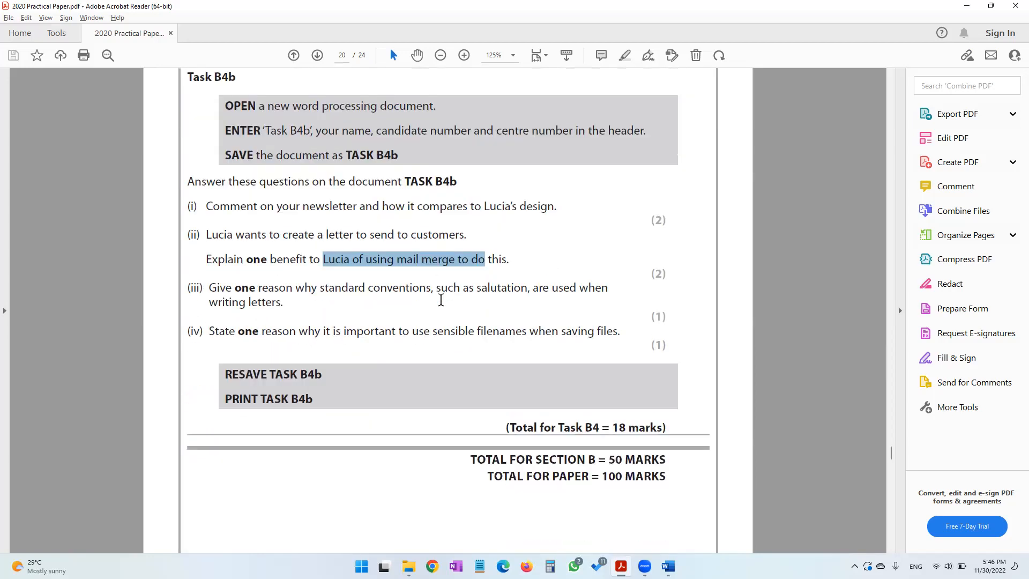